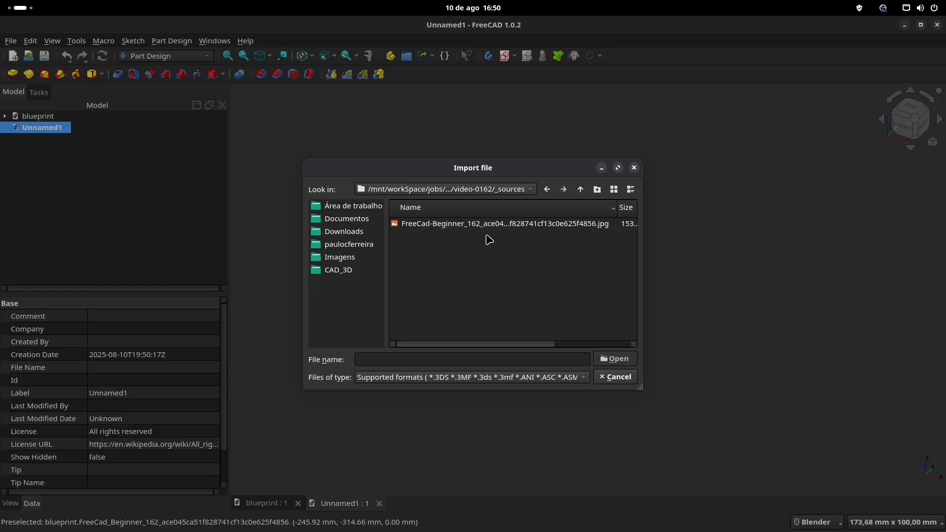
# Step: Import the JPG housing drawing, rotate it 90° about the X axis with Transform, and view it from the front
pyautogui.scroll(-3, 513, 259)
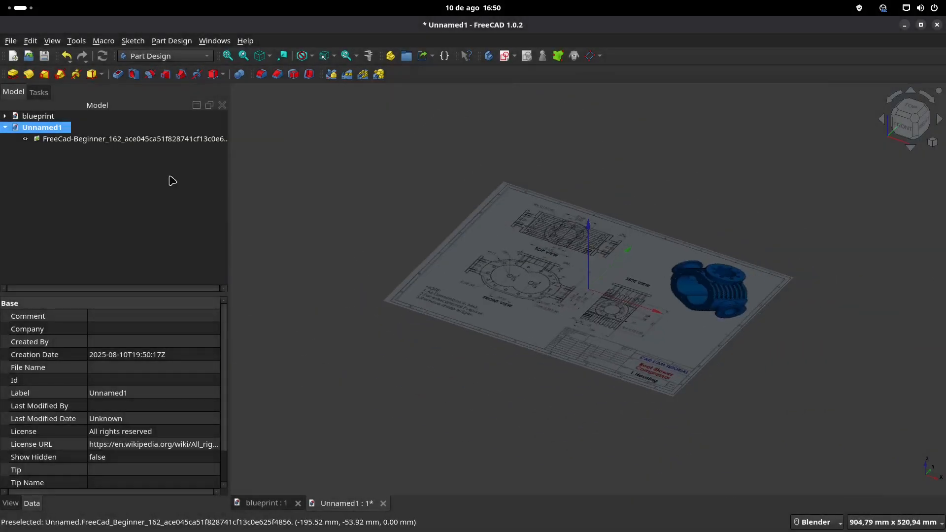
pyautogui.click(115, 138)
pyautogui.rightClick(115, 139)
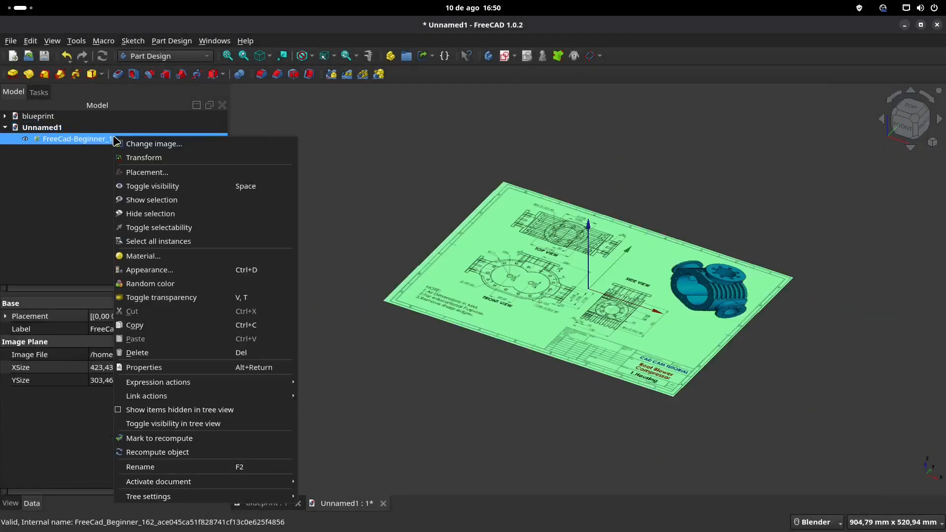
pyautogui.click(155, 159)
pyautogui.moveTo(607, 245); pyautogui.dragTo(253, 233)
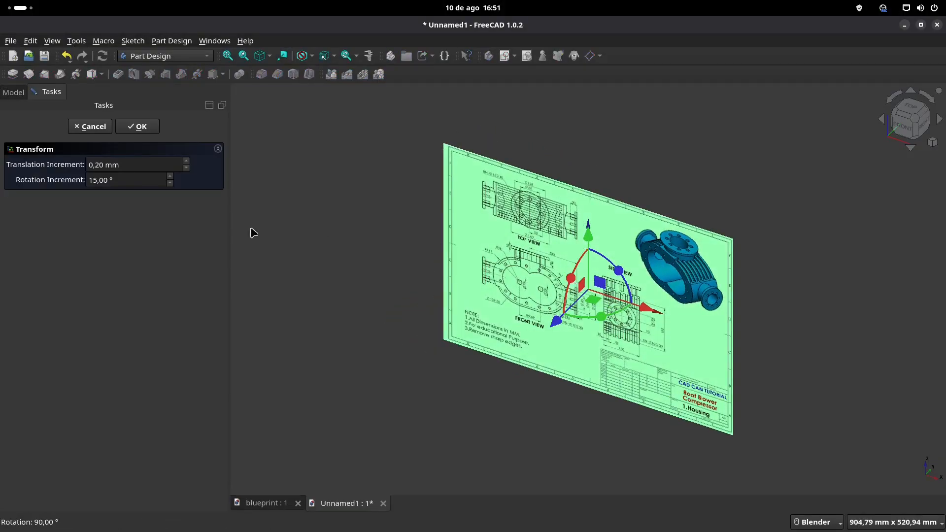
pyautogui.click(141, 129)
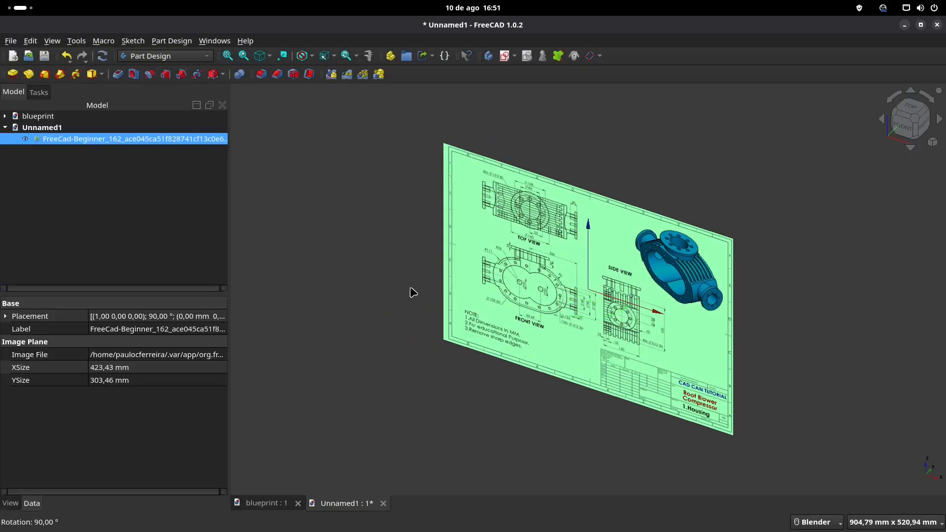
pyautogui.click(904, 127)
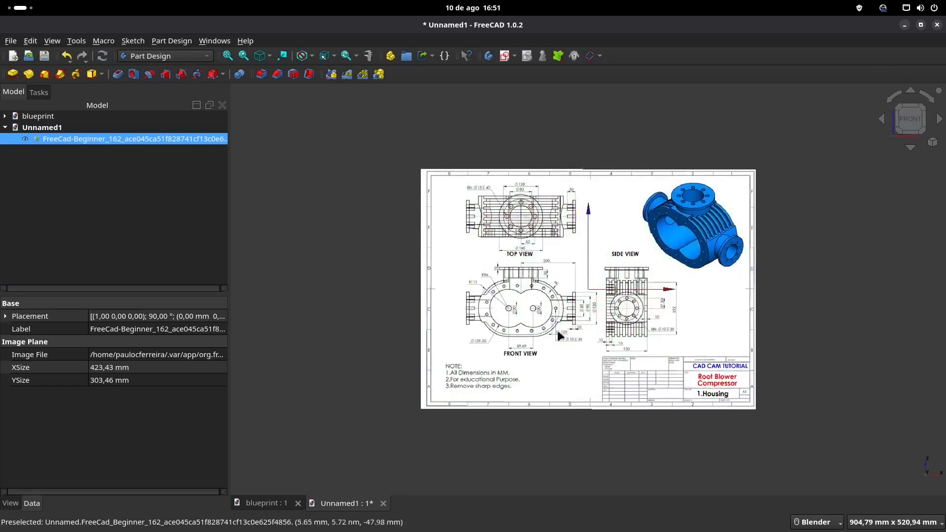
# Step: Calibrate the image plane by tracing the front view's 200 dimension line and setting its length to 200 mm
pyautogui.doubleClick(115, 140)
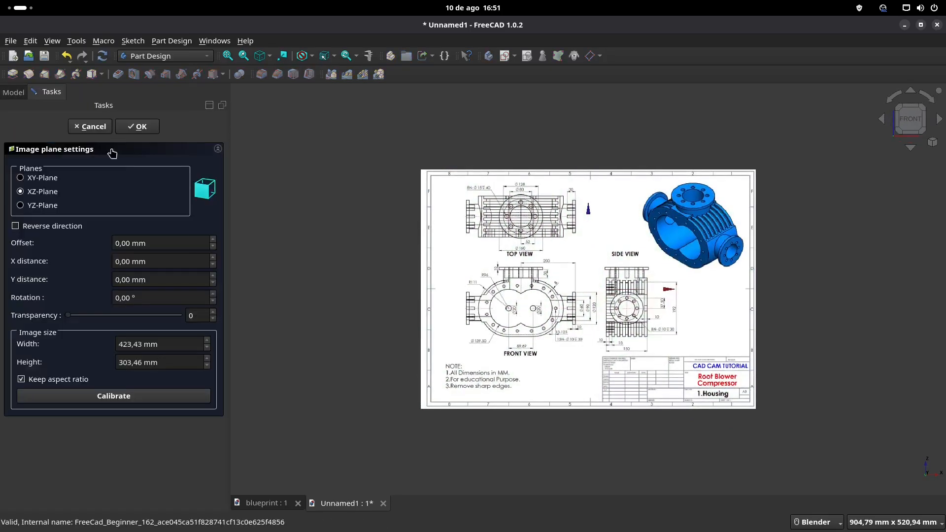
pyautogui.click(136, 402)
pyautogui.scroll(6, 527, 297)
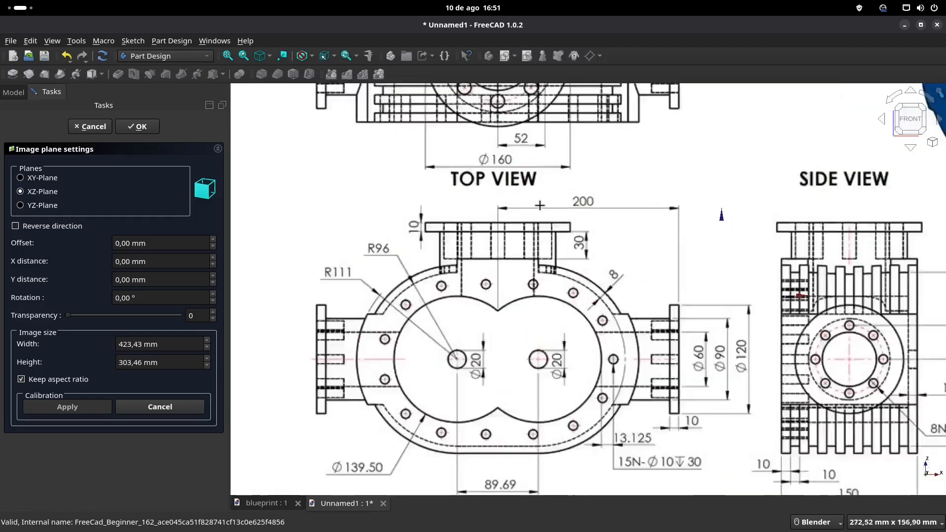
pyautogui.scroll(4, 540, 205)
pyautogui.scroll(2, 468, 219)
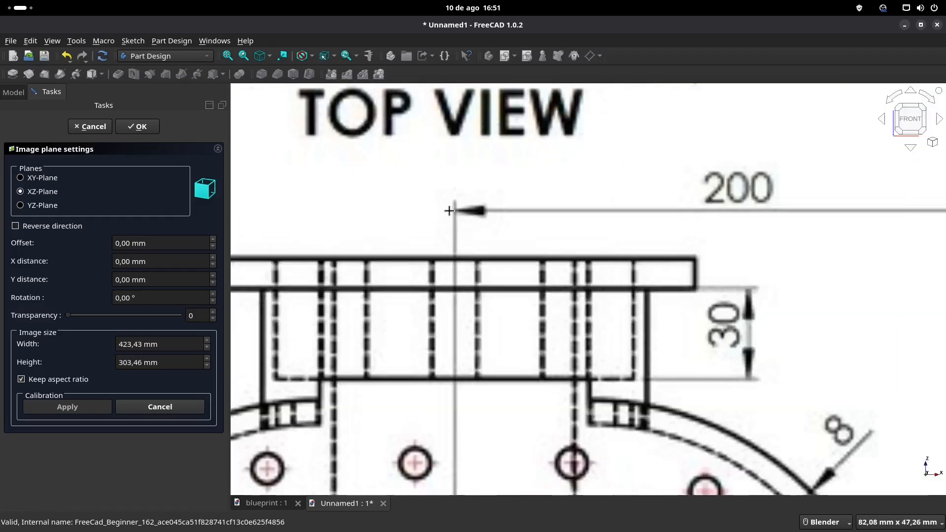
pyautogui.click(454, 211)
pyautogui.keyDown('shift'); pyautogui.moveTo(802, 203); pyautogui.dragTo(508, 220, button='middle'); pyautogui.keyUp('shift')
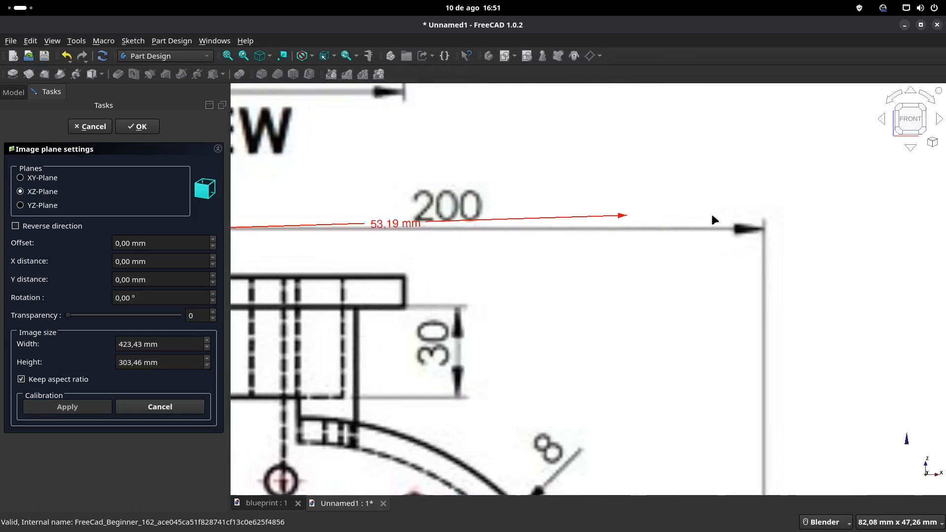
pyautogui.click(764, 230)
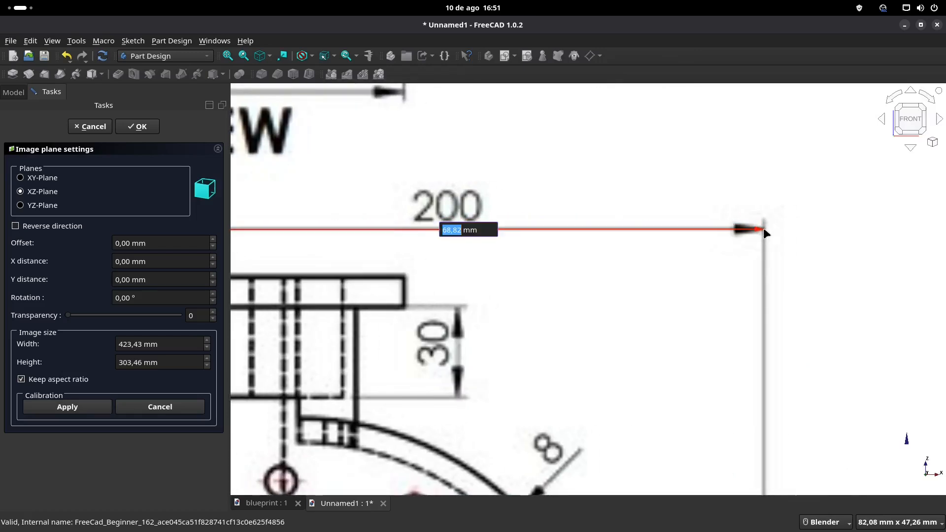
pyautogui.write('200')
pyautogui.press('Return')
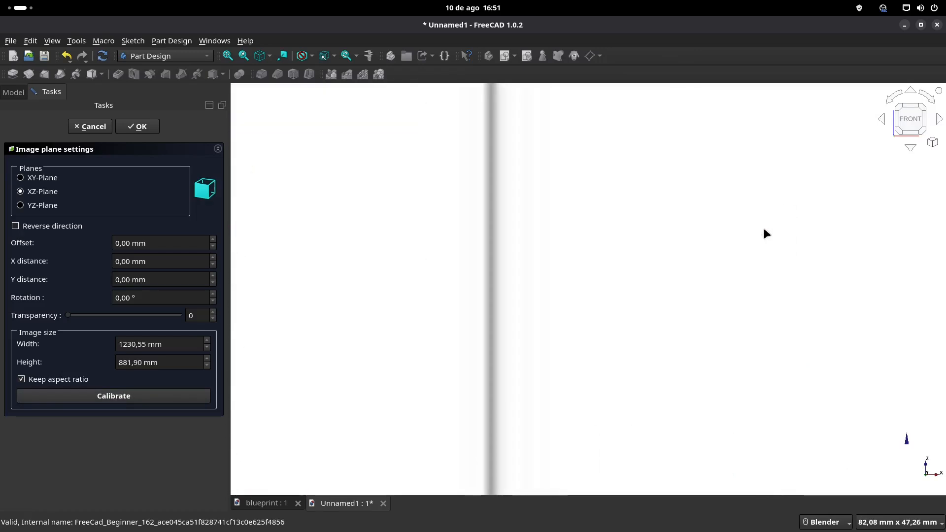
pyautogui.scroll(-5, 553, 317)
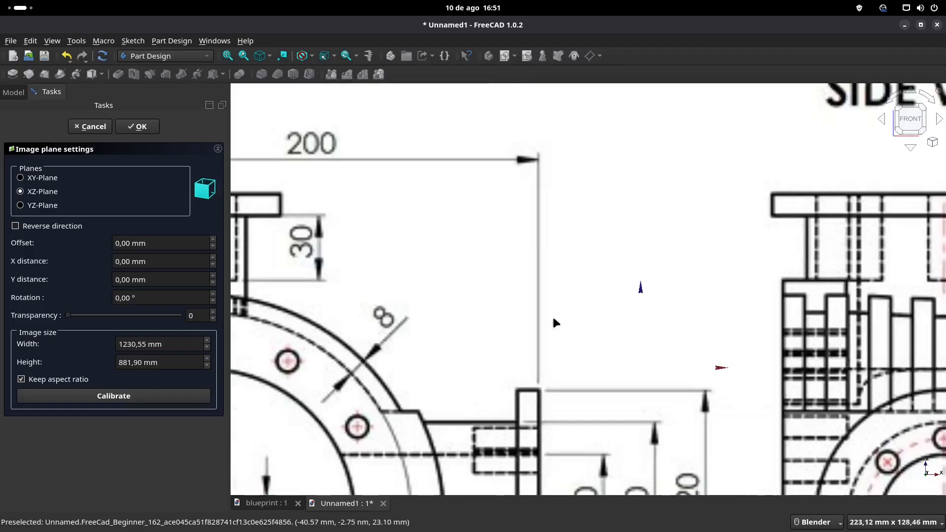
pyautogui.click(138, 126)
# Step: Set the blueprint image's transparency to 50
pyautogui.scroll(-4, 519, 305)
pyautogui.keyDown('shift'); pyautogui.moveTo(555, 323); pyautogui.dragTo(727, 256, button='middle'); pyautogui.keyUp('shift')
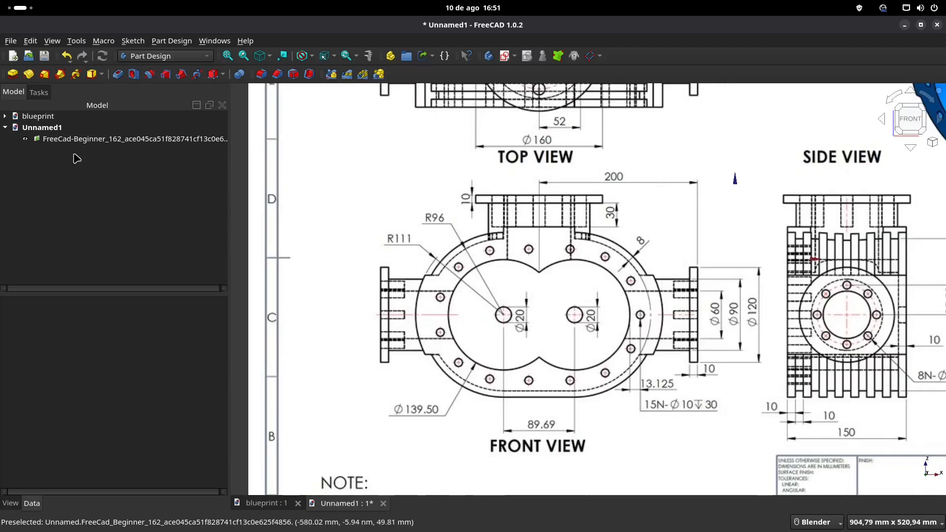
pyautogui.click(80, 140)
pyautogui.click(10, 503)
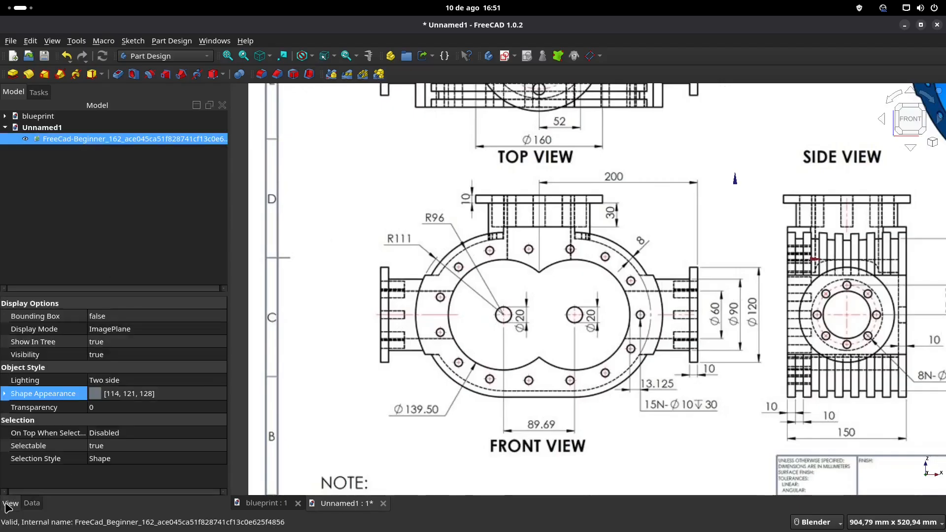
pyautogui.click(120, 408)
pyautogui.write('50')
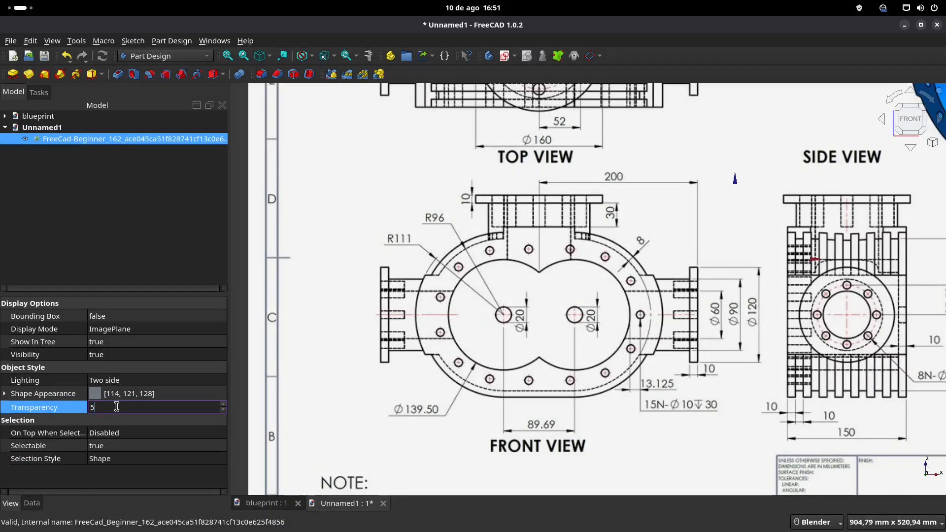
pyautogui.press('Return')
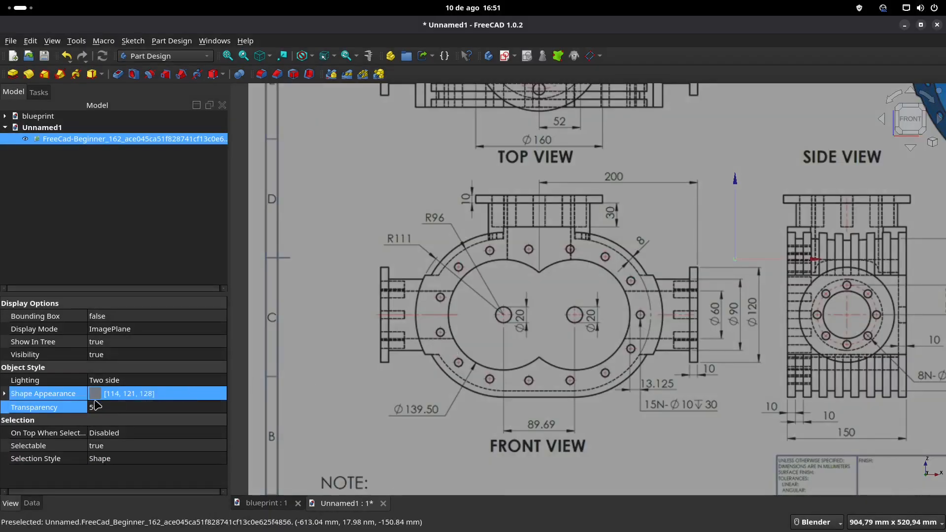
# Step: Change the blueprint image's shape appearance colour to white (#ffffff) and deselect the image
pyautogui.click(96, 395)
pyautogui.click(165, 394)
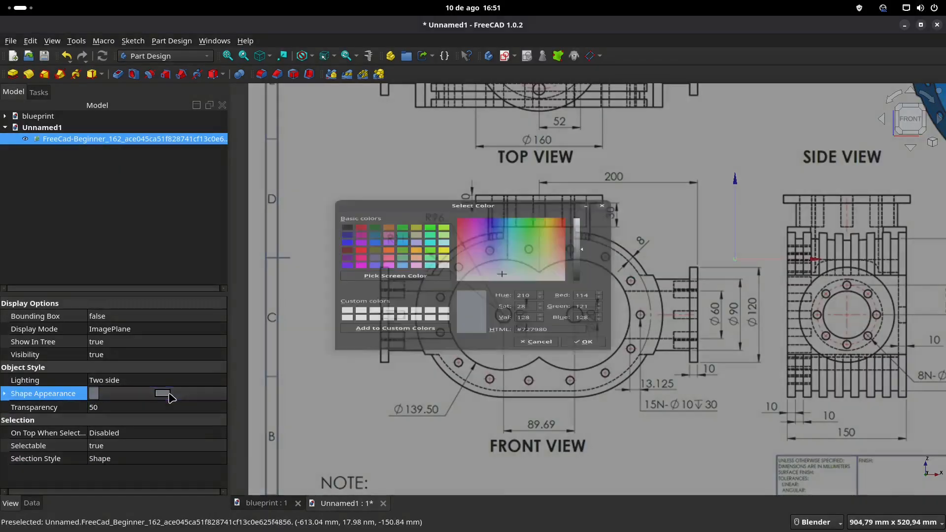
pyautogui.click(444, 259)
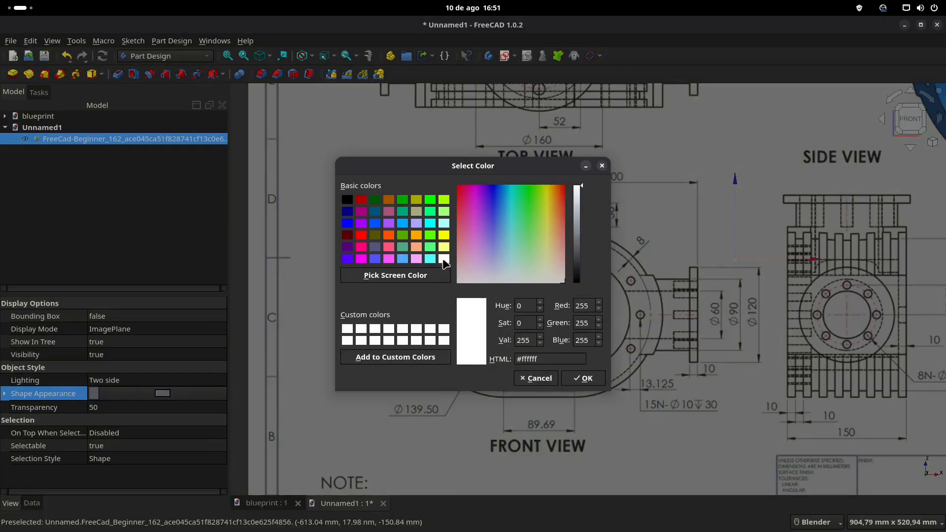
pyautogui.click(582, 378)
pyautogui.scroll(-2, 545, 330)
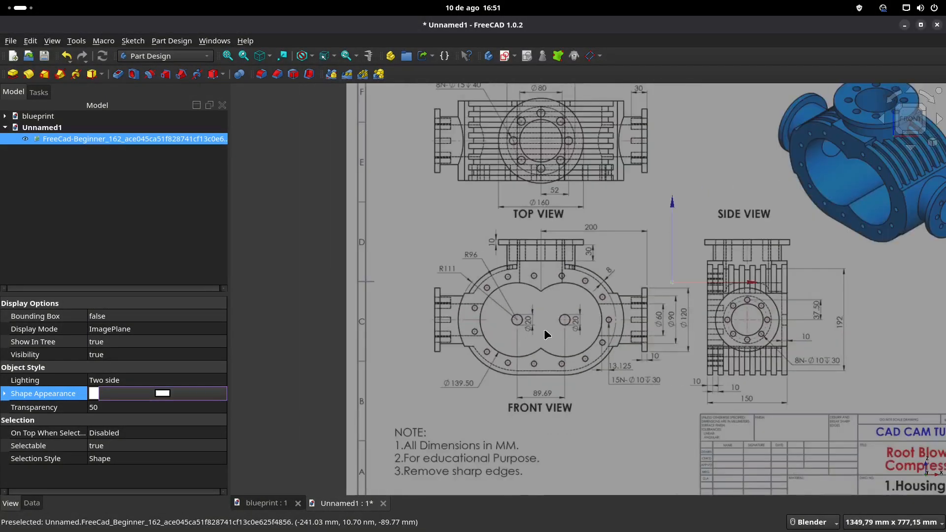
pyautogui.click(298, 281)
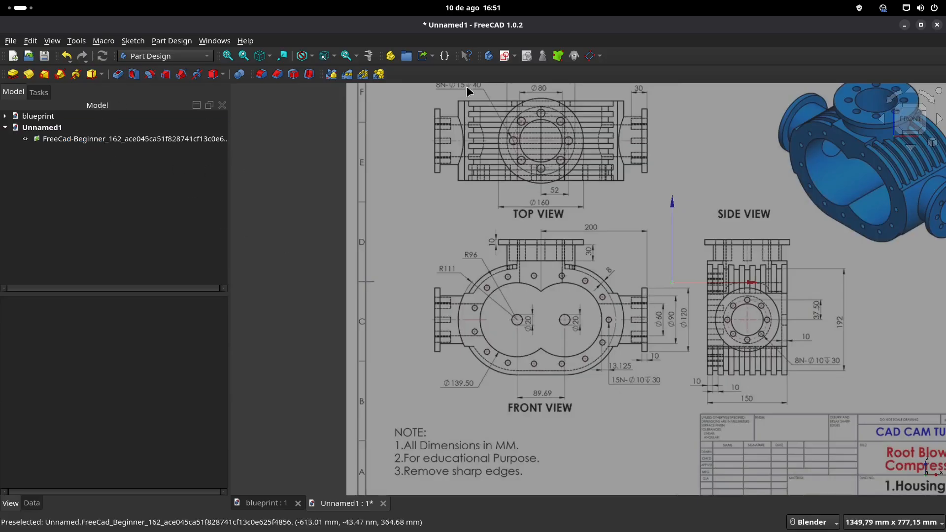
# Step: Create a new sketch attached to the XZ base plane
pyautogui.click(505, 56)
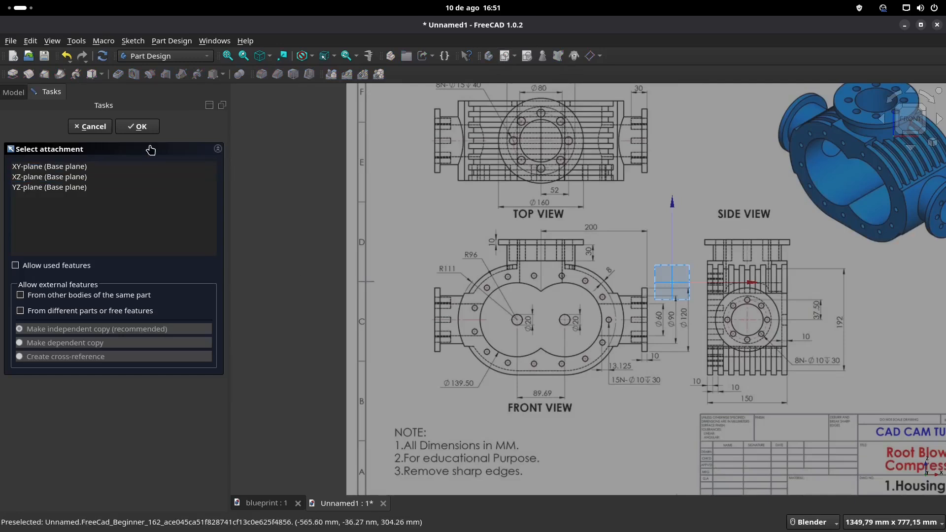
pyautogui.scroll(8, 691, 285)
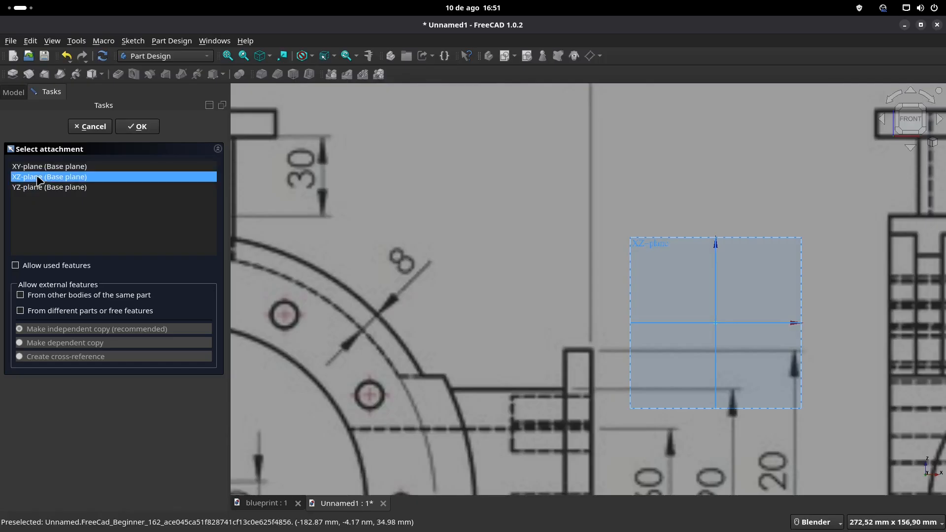
pyautogui.click(137, 127)
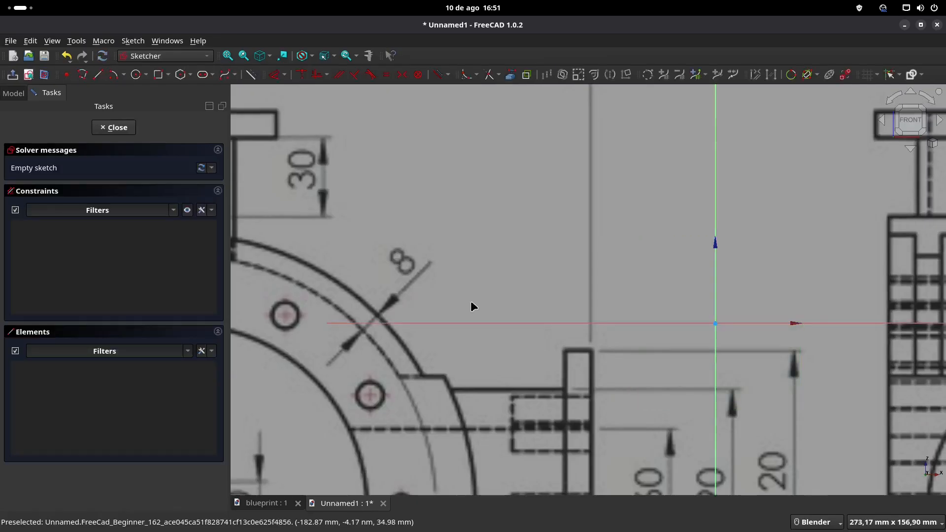
# Step: From the front view's left Ø20 circle centre, sketch a horizontal line about 293 mm to the vertical axis and a vertical line about 71 mm to the horizontal axis
pyautogui.scroll(-8, 471, 306)
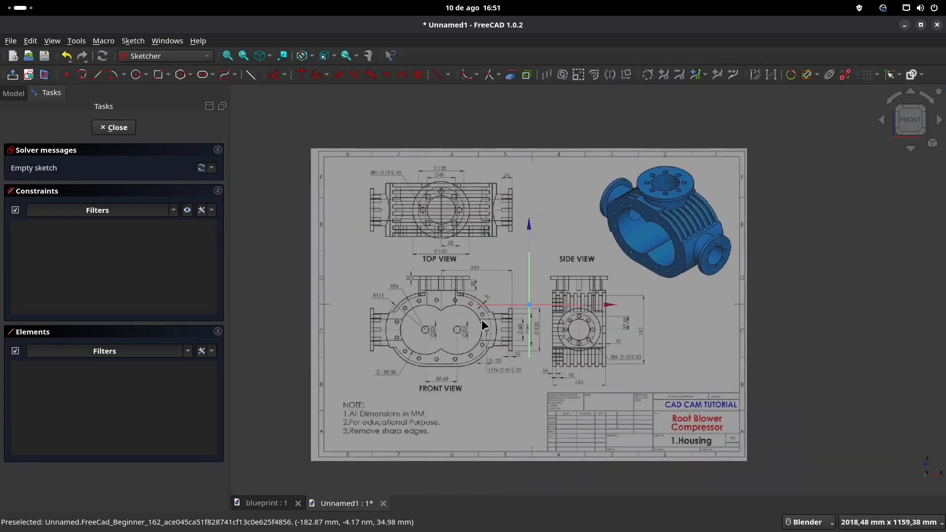
pyautogui.scroll(5, 477, 323)
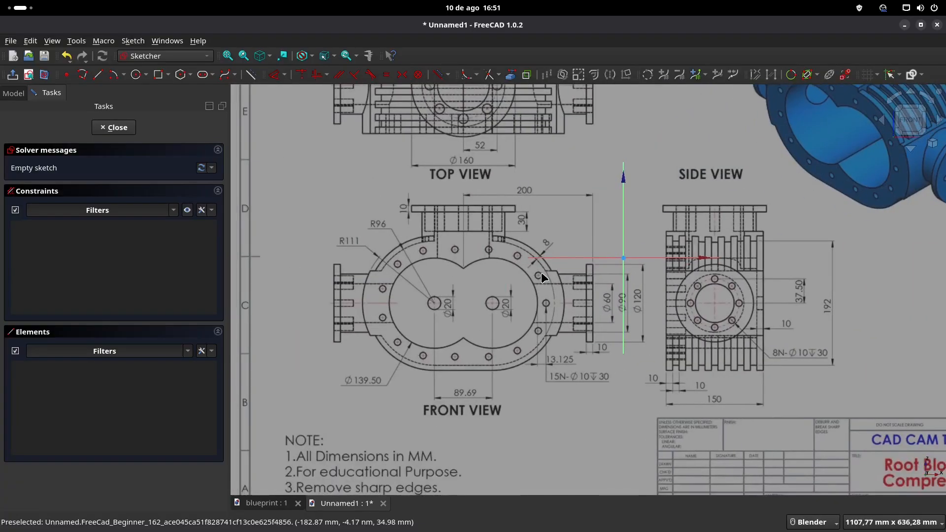
pyautogui.click(98, 74)
pyautogui.scroll(3, 465, 340)
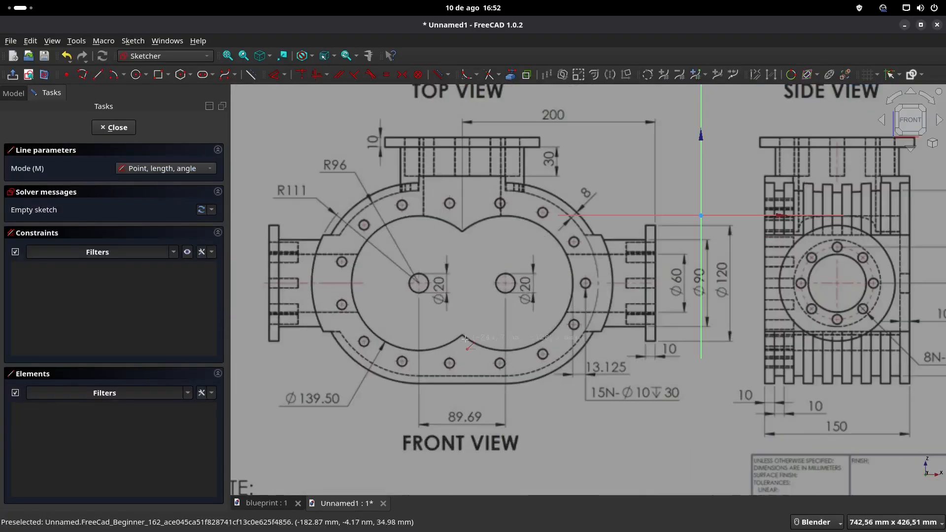
pyautogui.click(419, 283)
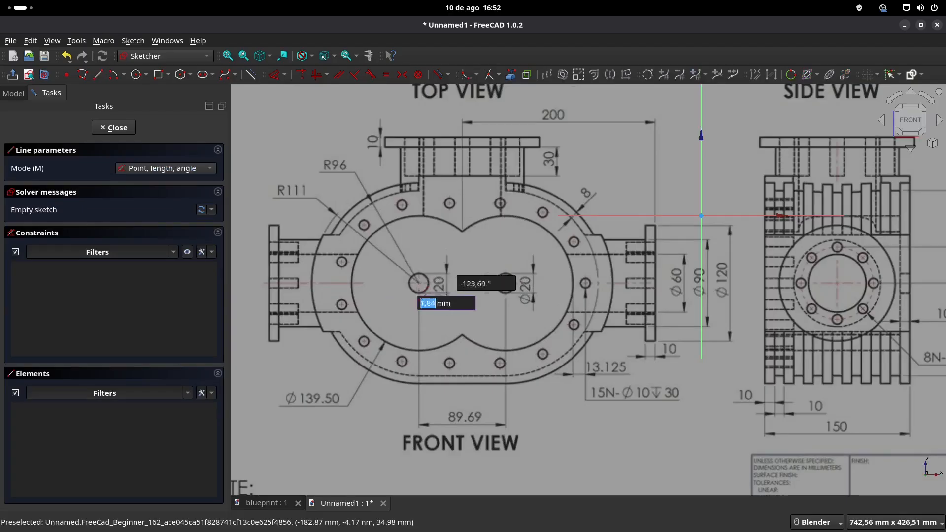
pyautogui.click(701, 283)
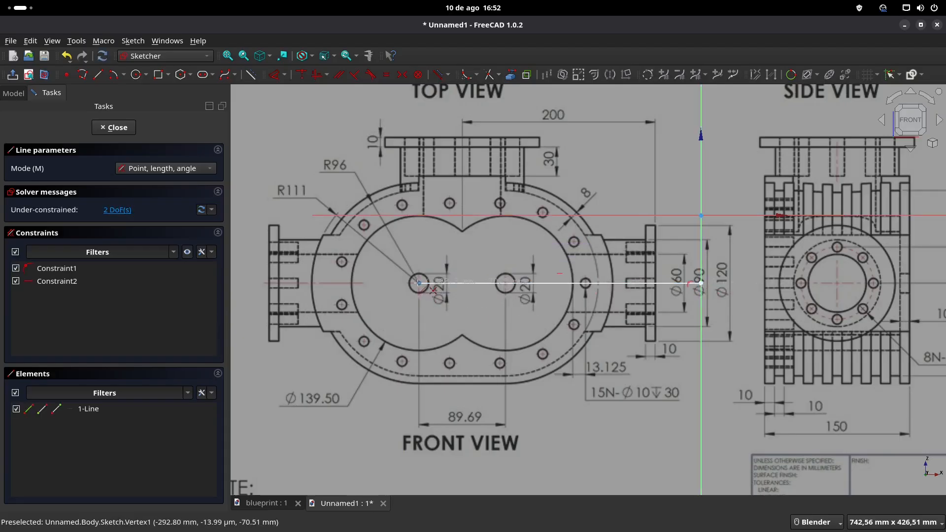
pyautogui.click(420, 283)
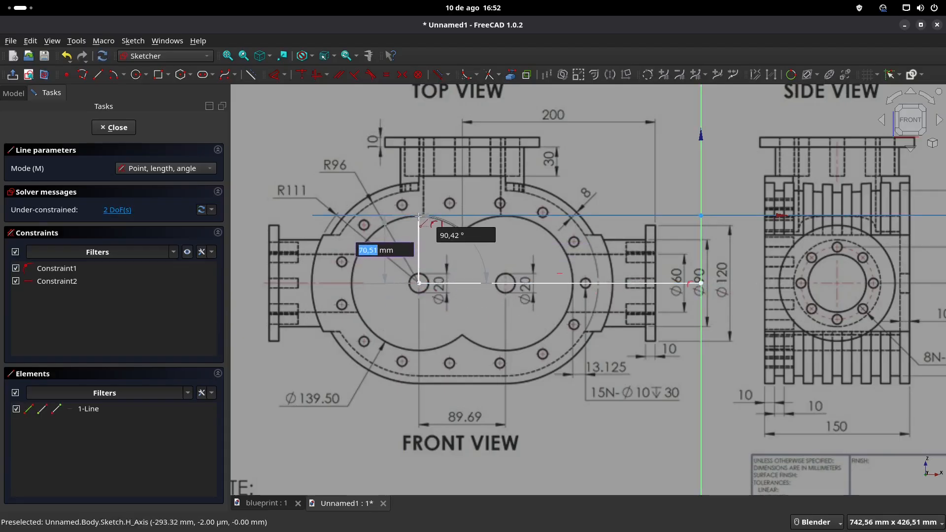
pyautogui.click(420, 215)
pyautogui.press('Escape')
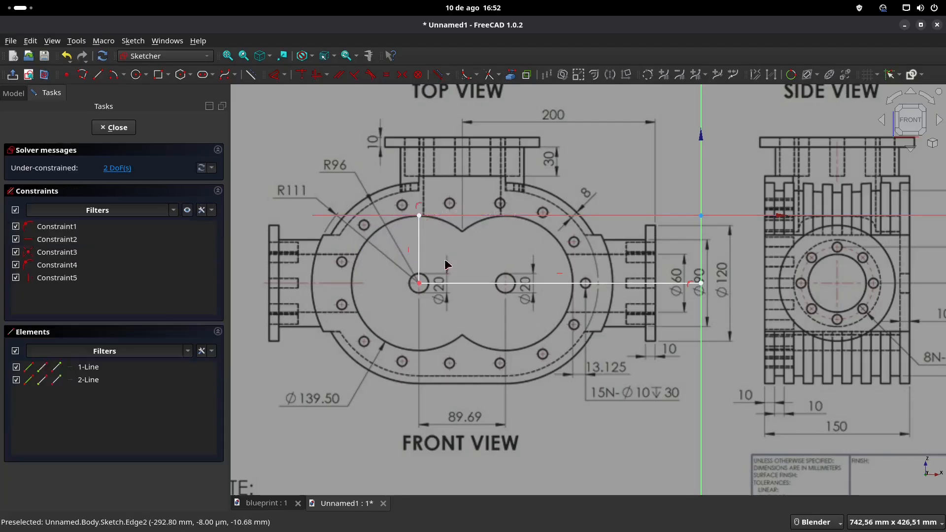
# Step: Fine-tune the shared corner of the two lines so it sits on the left Ø20 circle's centre
pyautogui.scroll(10, 421, 285)
pyautogui.moveTo(407, 298); pyautogui.dragTo(406, 296)
pyautogui.scroll(-8, 407, 296)
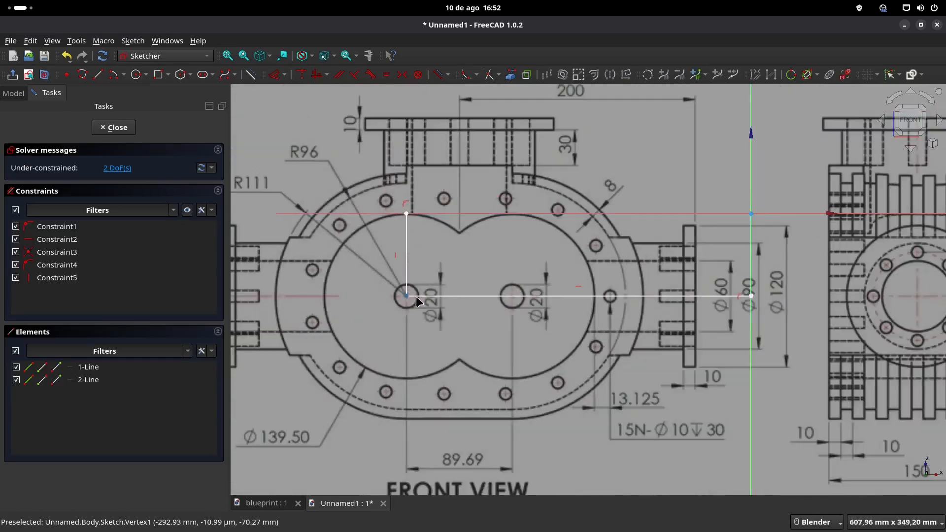
pyautogui.scroll(-1, 417, 300)
pyautogui.scroll(-1, 452, 280)
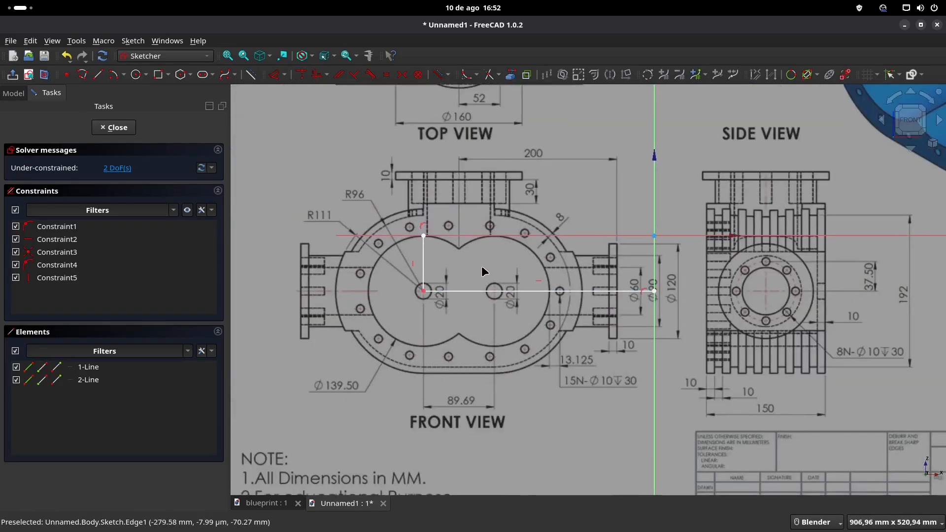
# Step: Draw a 111 mm horizontal line from the left Ø20 circle's centre outward to check the R111 outer edge
pyautogui.click(100, 78)
pyautogui.scroll(2, 474, 306)
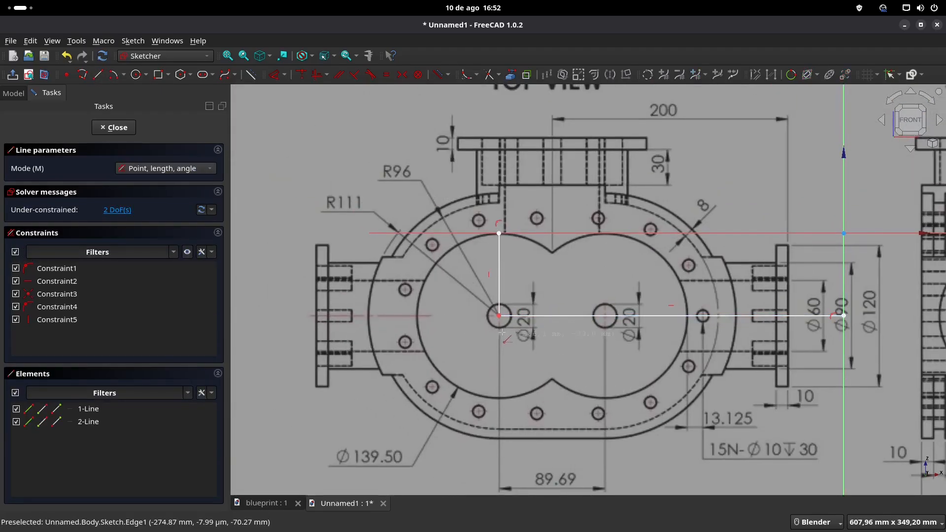
pyautogui.click(499, 316)
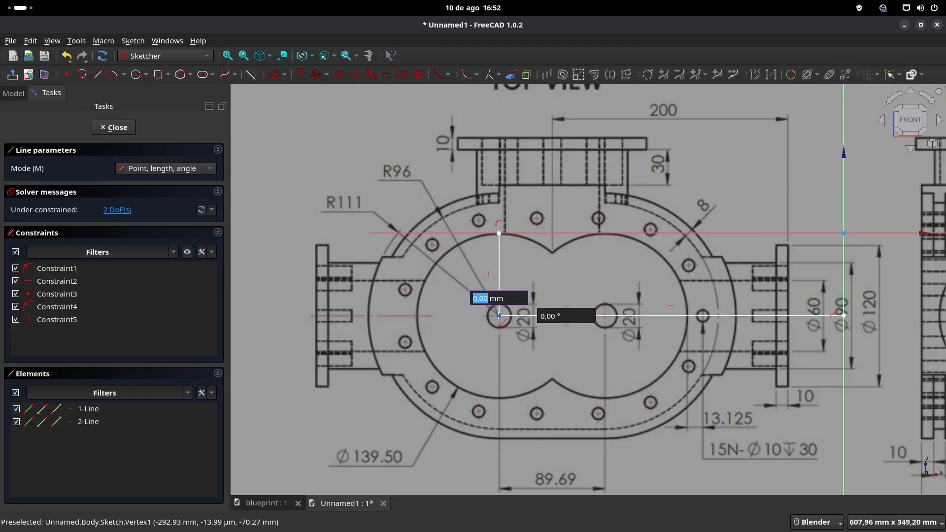
pyautogui.write('111')
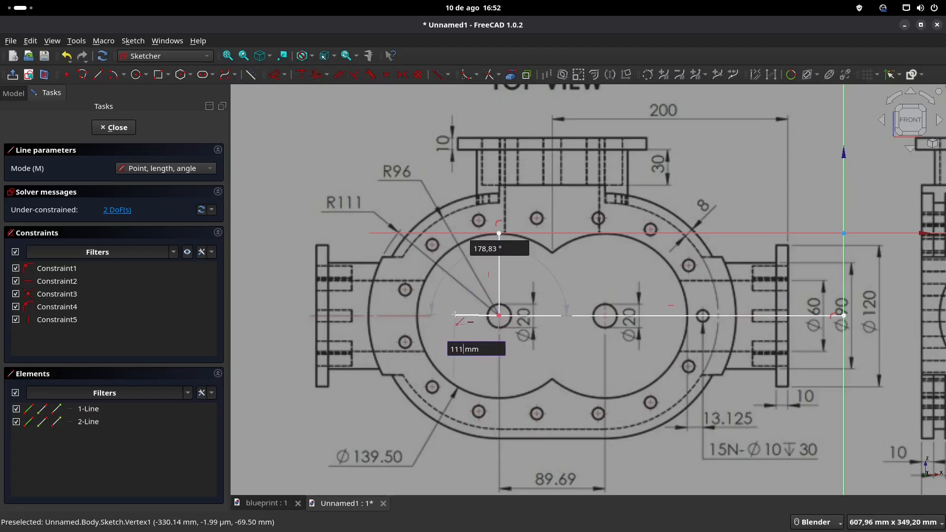
pyautogui.press('Tab')
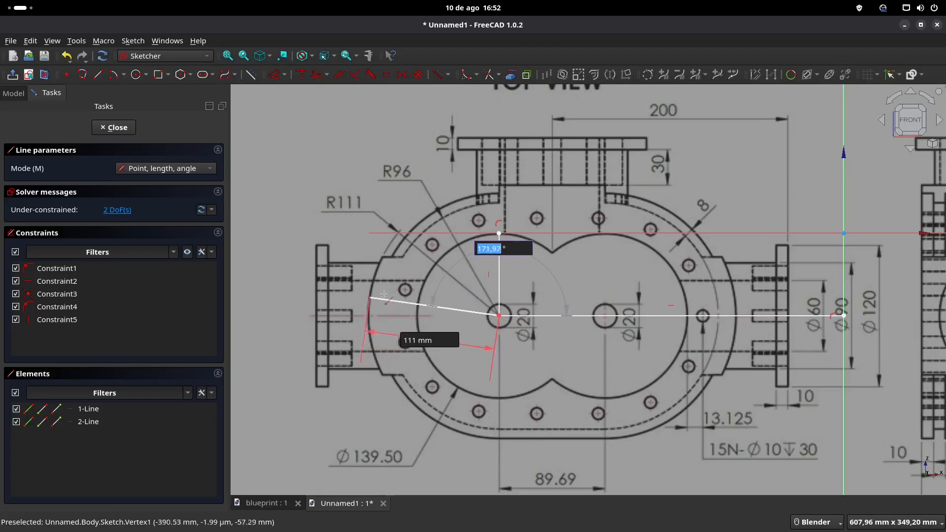
pyautogui.click(371, 318)
pyautogui.press('Escape')
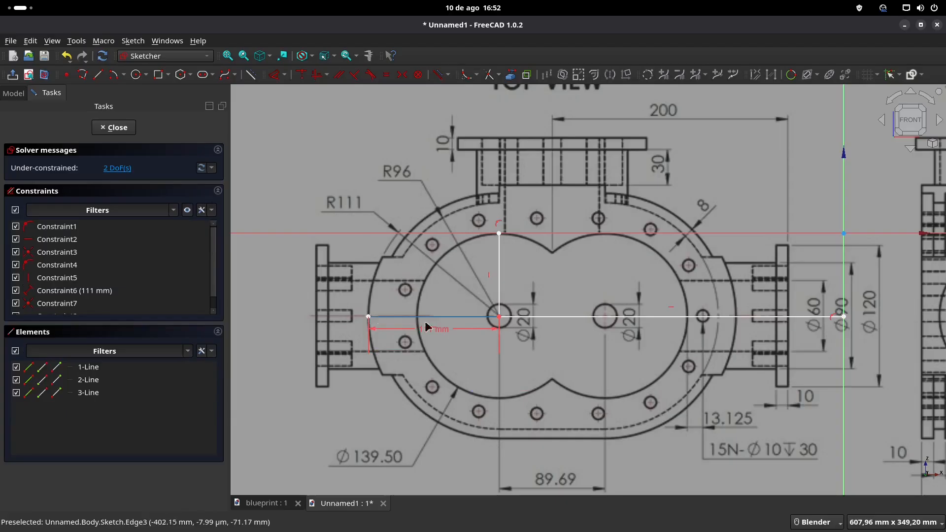
# Step: Delete the 111 mm horizontal check line from the sketch
pyautogui.scroll(-2, 542, 332)
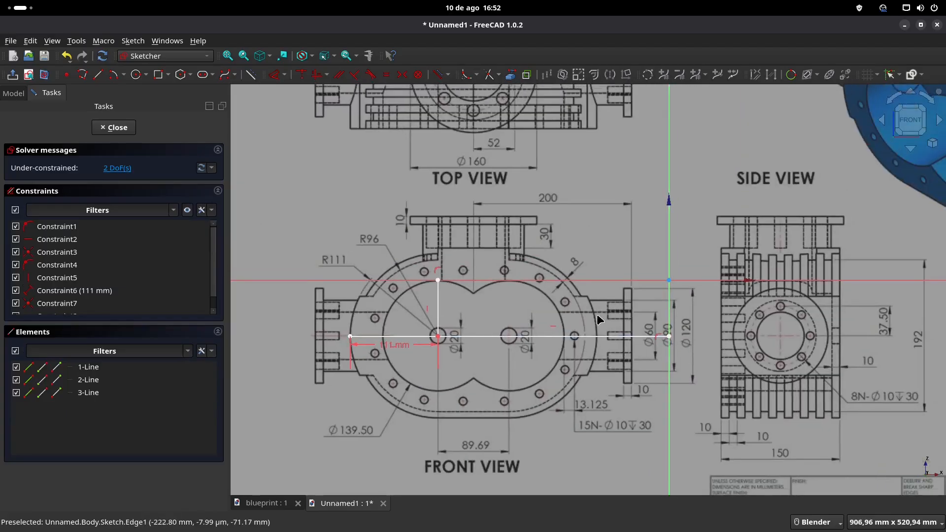
pyautogui.keyDown('shift'); pyautogui.moveTo(598, 319); pyautogui.dragTo(570, 264, button='middle'); pyautogui.keyUp('shift')
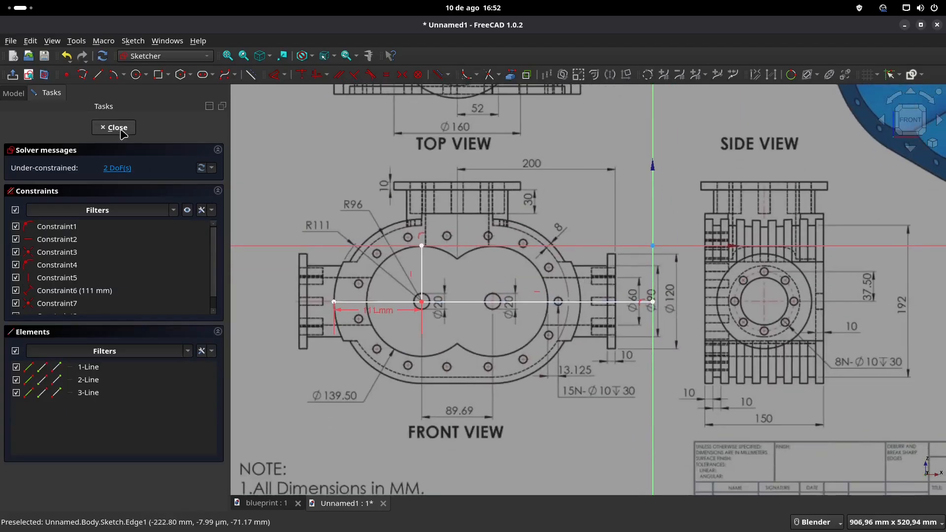
pyautogui.click(377, 302)
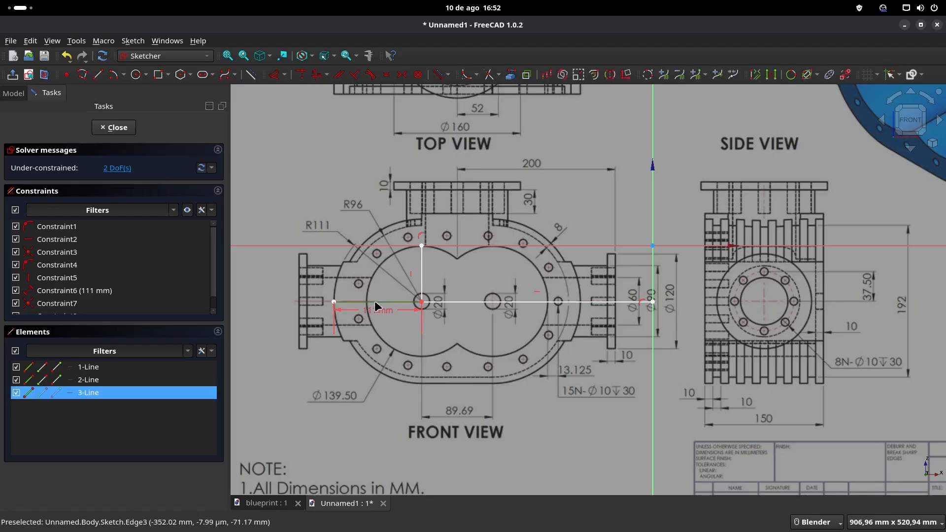
pyautogui.press('Delete')
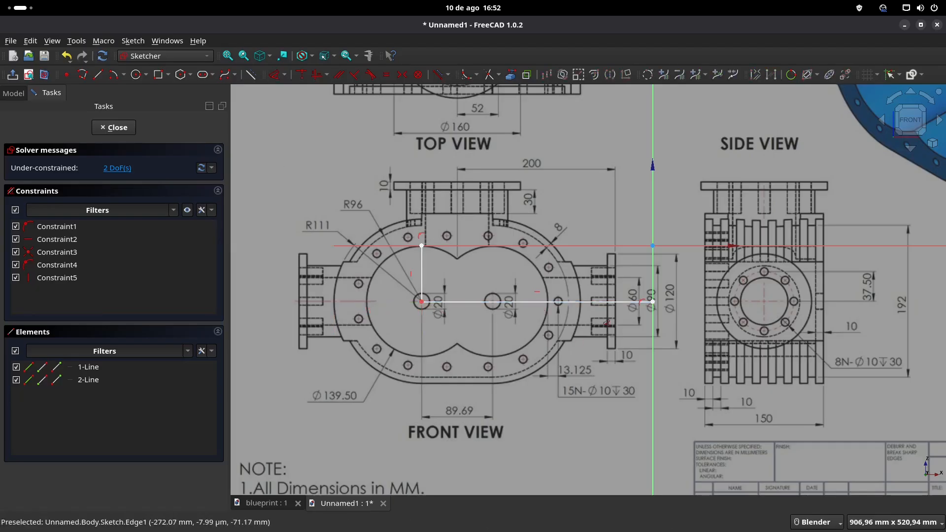
# Step: Dimension the lengths of the long horizontal line and the short vertical line, accepting their current values
pyautogui.click(544, 302)
pyautogui.click(532, 337)
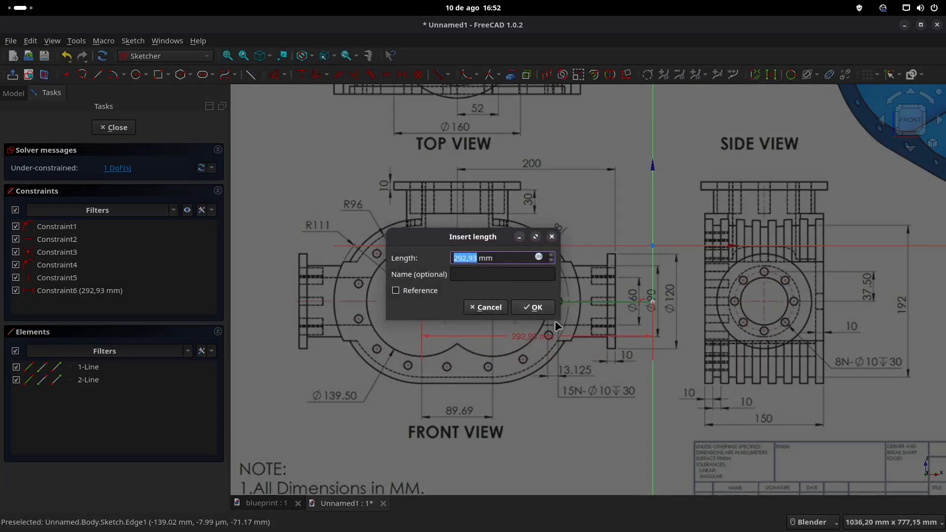
pyautogui.click(539, 311)
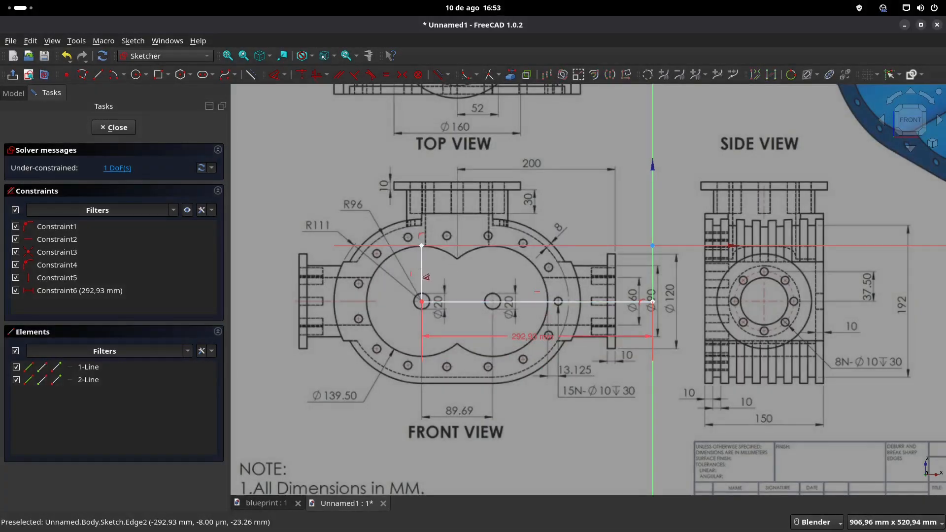
pyautogui.click(427, 275)
pyautogui.click(396, 273)
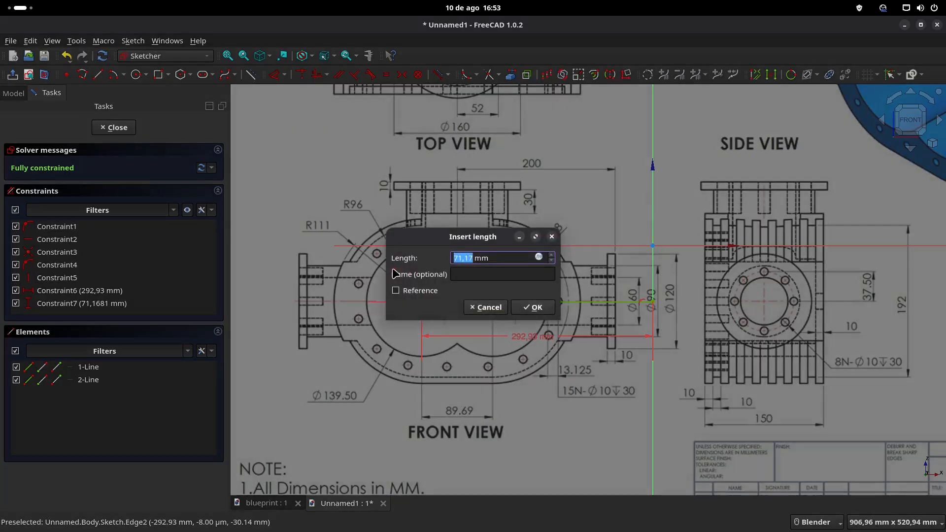
pyautogui.click(528, 308)
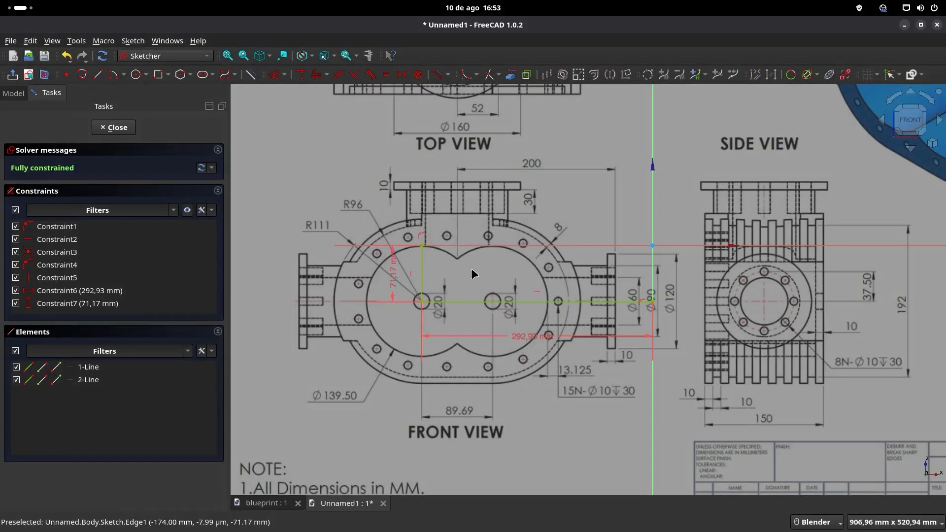
# Step: Check the vertical line's length dimension without changing it and close the sketch
pyautogui.doubleClick(394, 279)
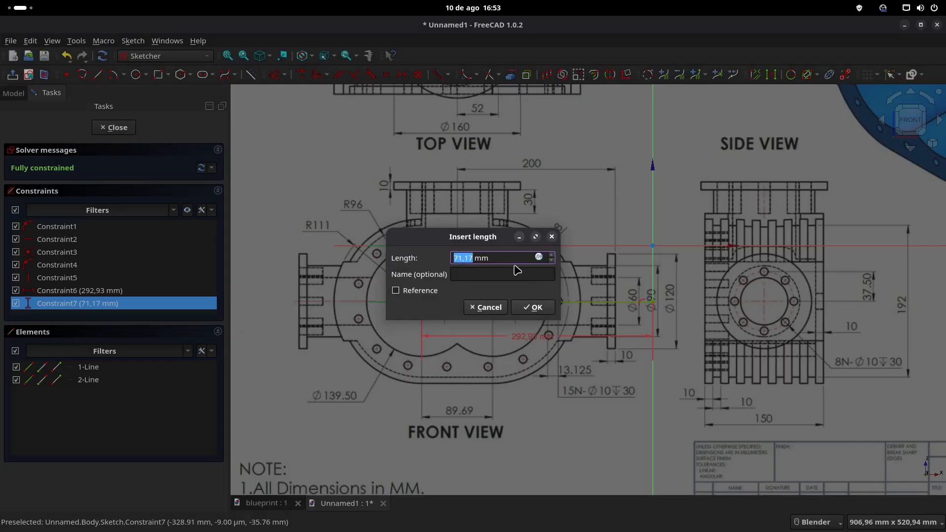
pyautogui.click(490, 309)
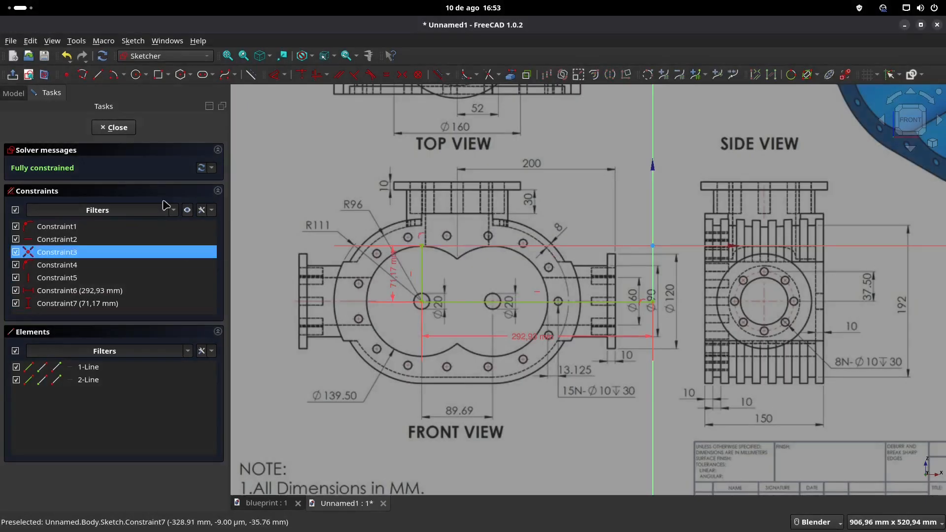
pyautogui.click(113, 127)
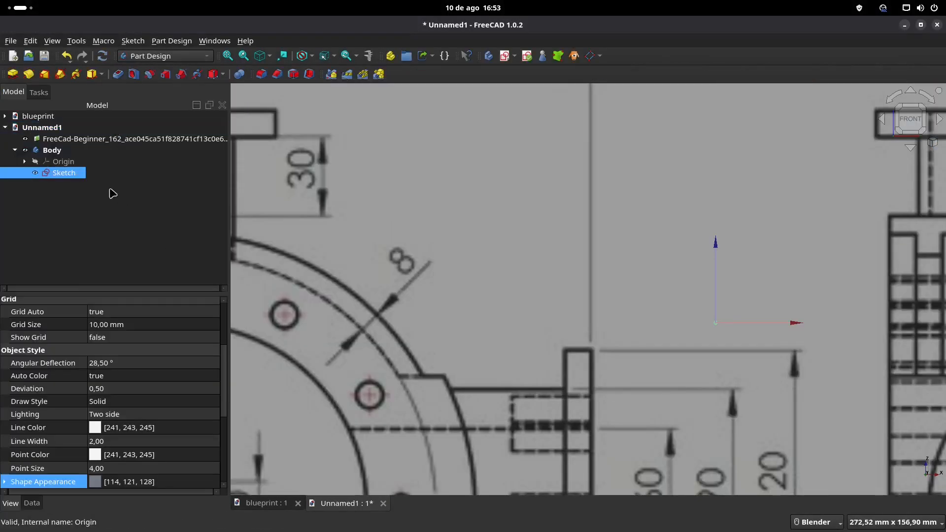
# Step: Rename the sketch in the body as Sketch_REF
pyautogui.click(86, 141)
pyautogui.keyDown('ctrl'); pyautogui.click(18, 152); pyautogui.keyUp('ctrl')
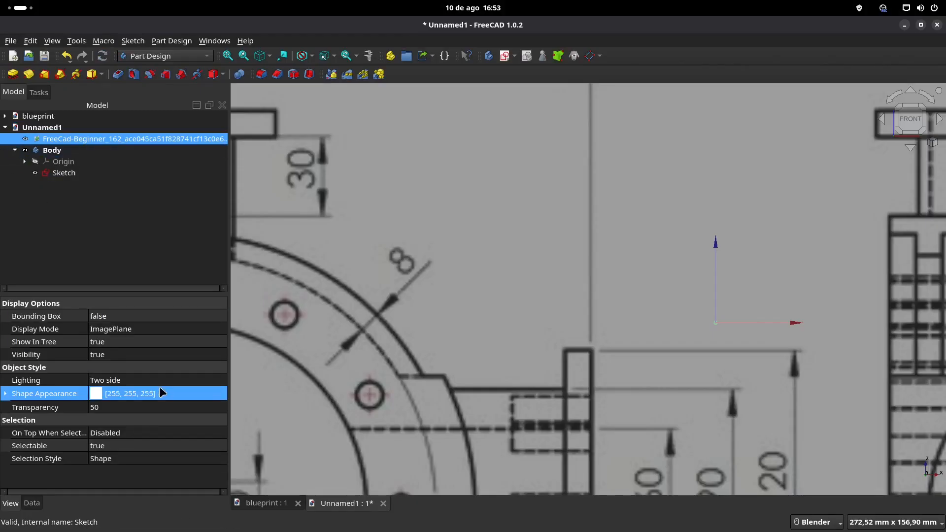
pyautogui.click(63, 176)
pyautogui.click(66, 173)
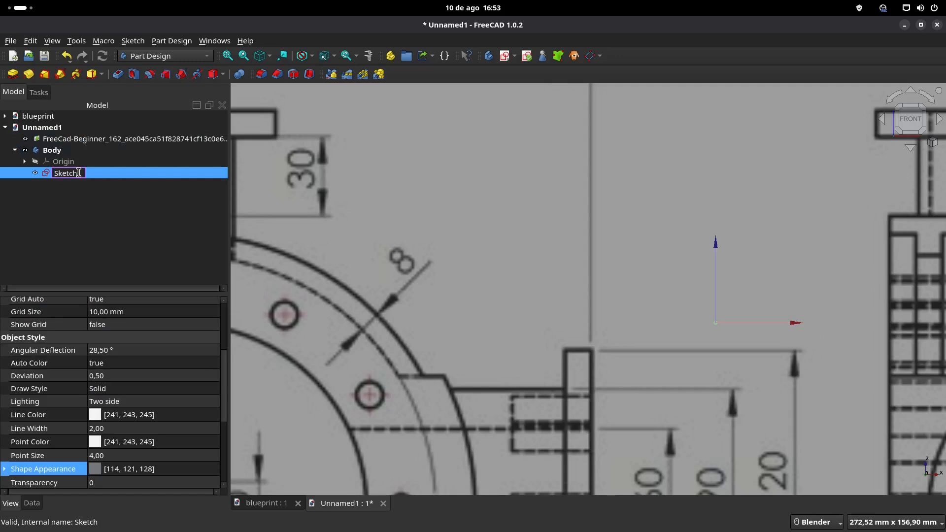
pyautogui.press('Return')
# Step: Show the blueprint image's data properties and expand its placement down to the X, Y and Z position values
pyautogui.click(84, 140)
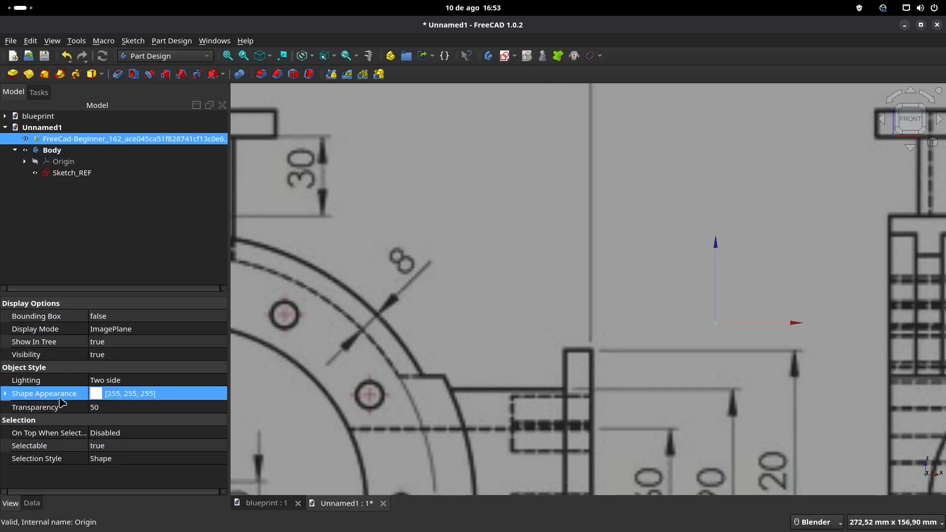
pyautogui.click(33, 504)
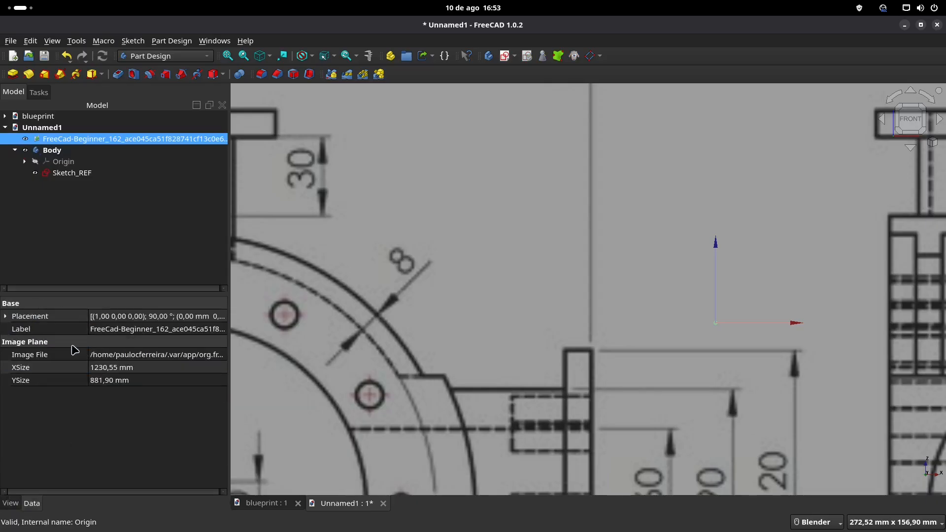
pyautogui.click(5, 316)
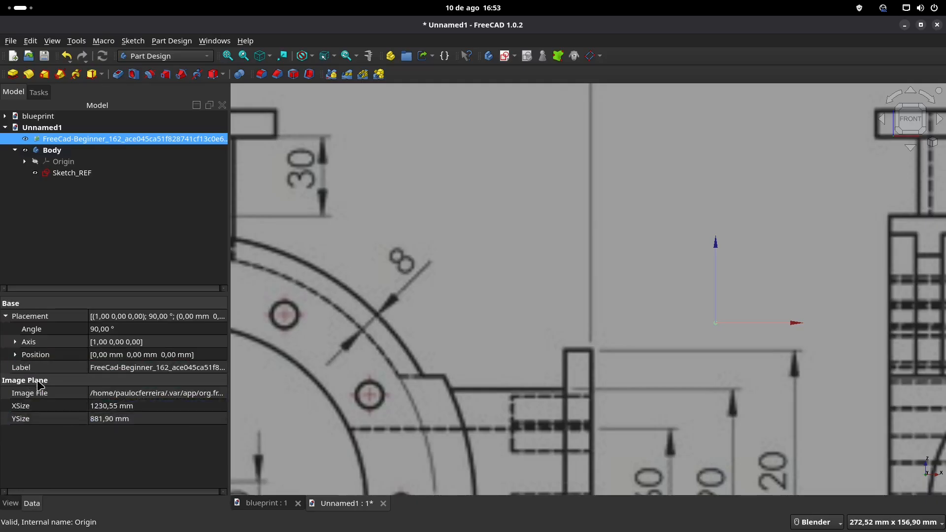
pyautogui.click(19, 356)
pyautogui.click(16, 355)
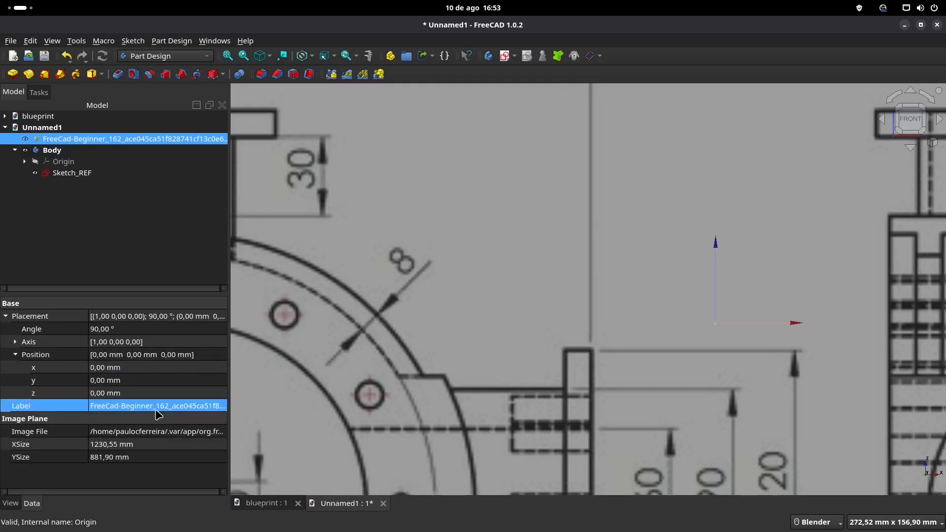
pyautogui.scroll(-5, 519, 382)
pyautogui.keyDown('shift'); pyautogui.moveTo(519, 381); pyautogui.dragTo(577, 332, button='middle'); pyautogui.keyUp('shift')
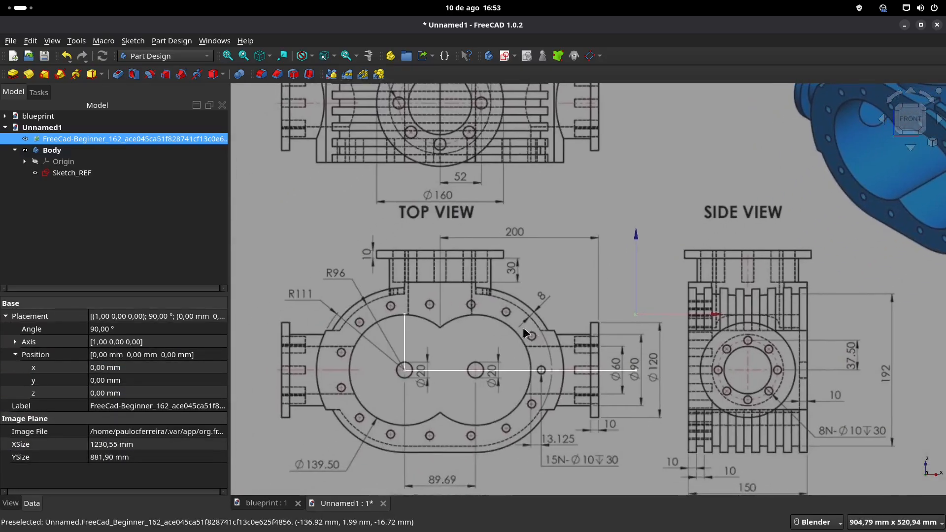
# Step: Set the blueprint image's Z position to 71,17 mm
pyautogui.click(141, 406)
pyautogui.click(158, 397)
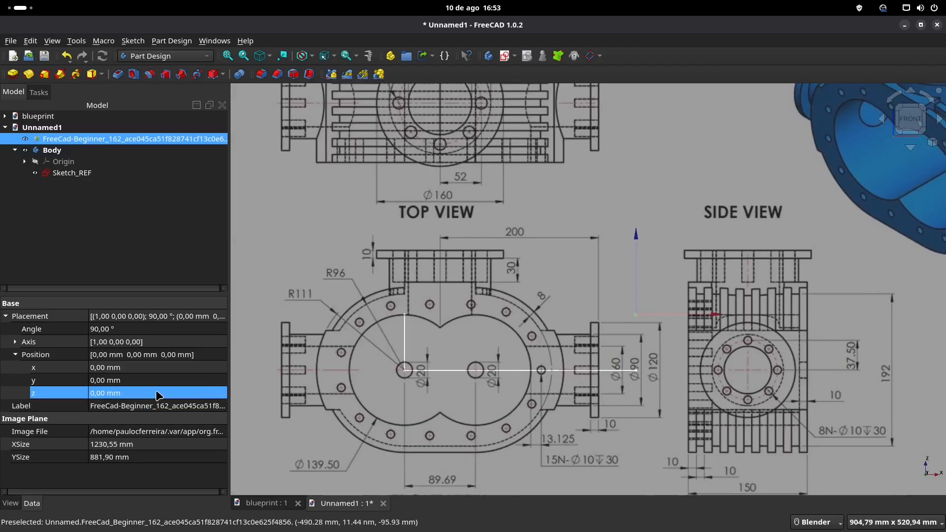
pyautogui.click(158, 394)
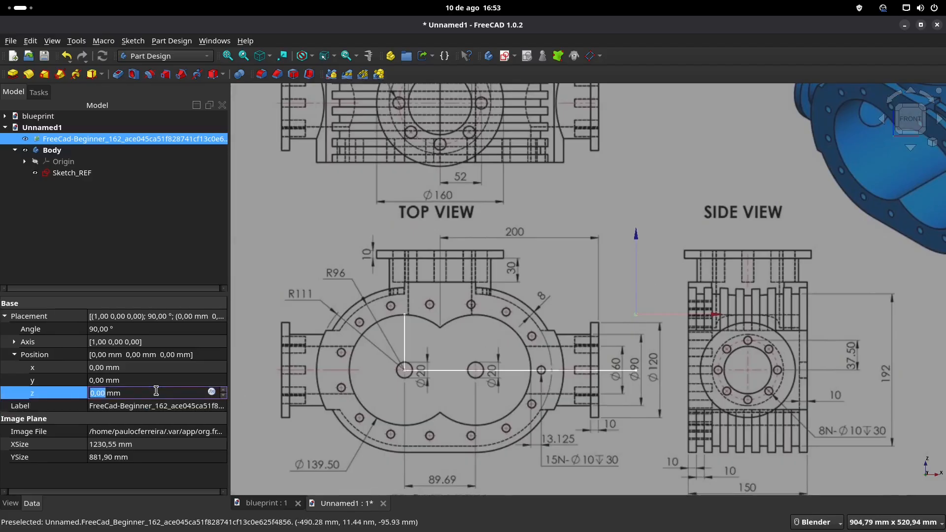
pyautogui.write('5')
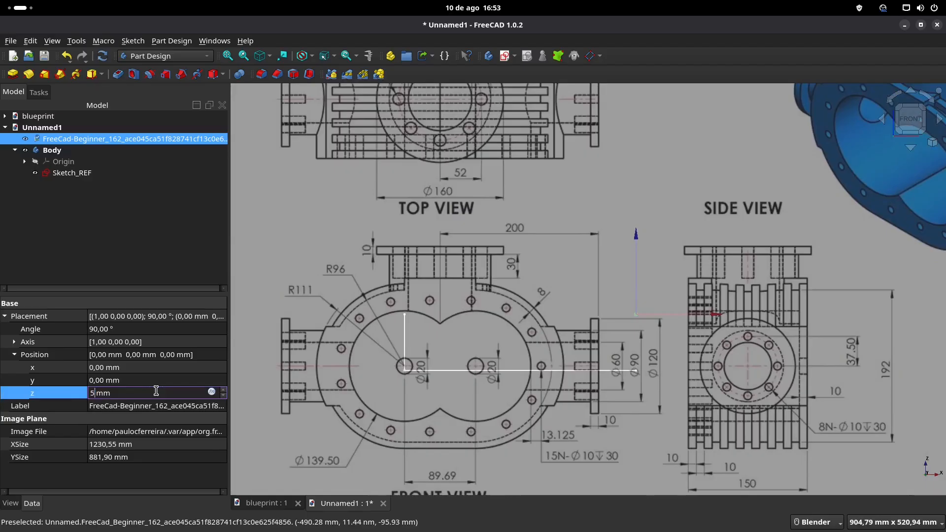
pyautogui.moveTo(157, 391); pyautogui.dragTo(53, 396)
pyautogui.write('71,17')
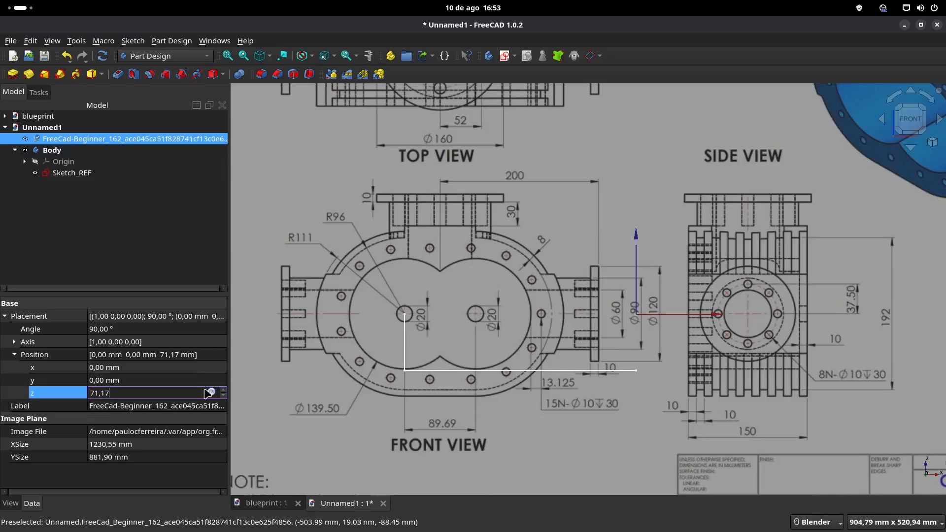
pyautogui.press('Return')
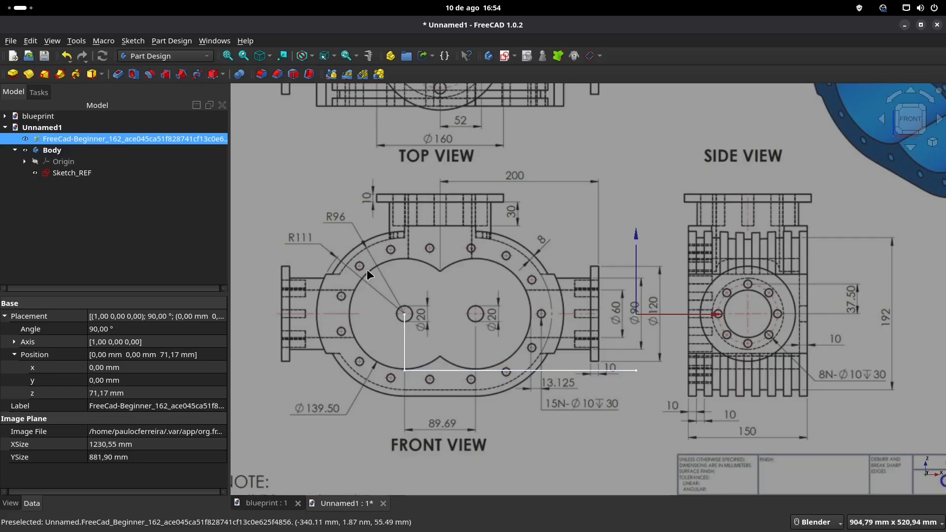
# Step: Reopen Sketch_REF to check the horizontal line's length dimension, and close the sketch again
pyautogui.doubleClick(71, 173)
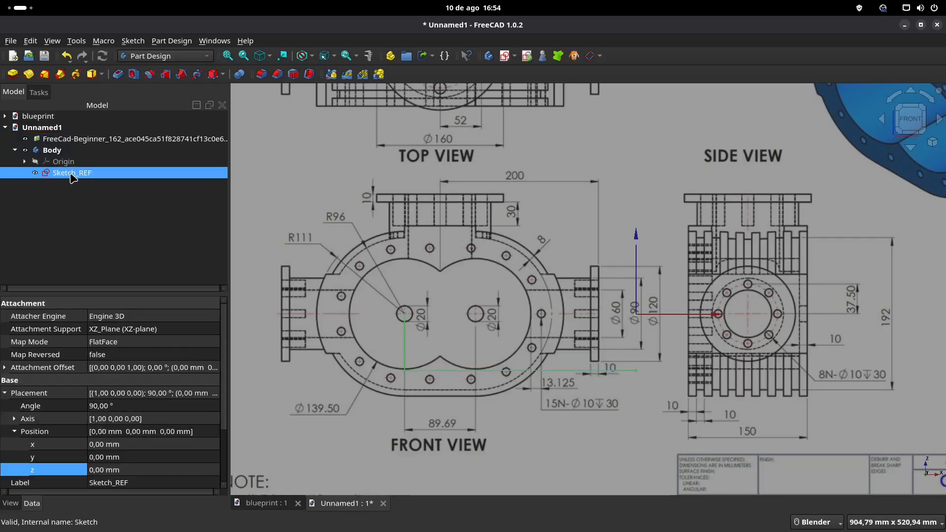
pyautogui.doubleClick(507, 408)
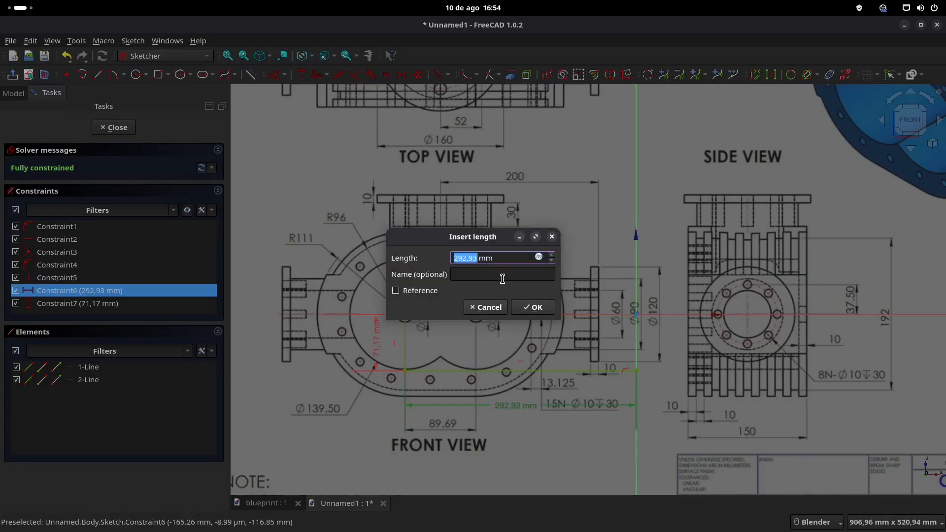
pyautogui.click(533, 307)
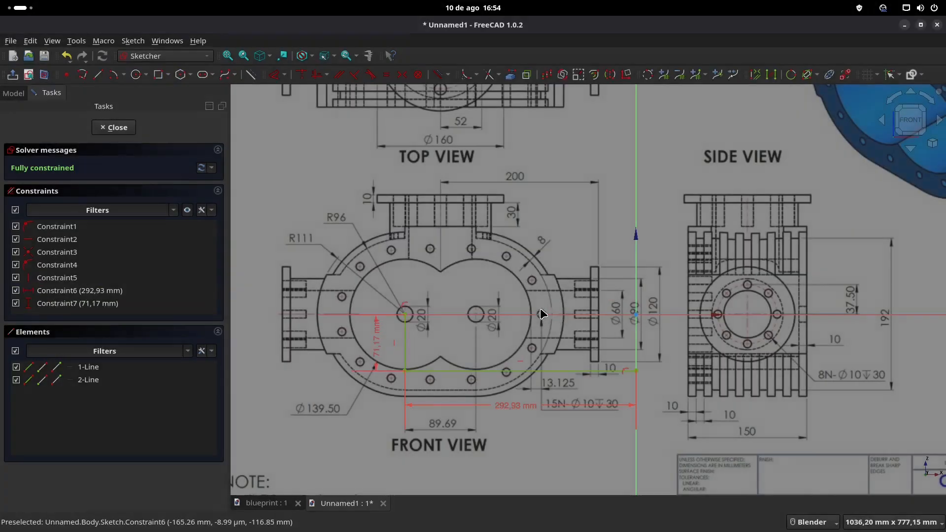
pyautogui.click(121, 130)
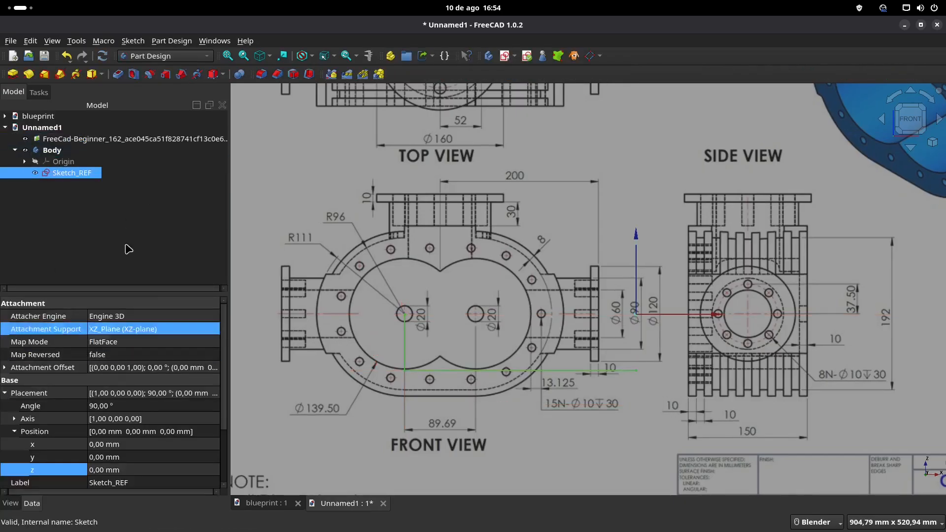
# Step: Try to set the blueprint image's X position to 292,93-89,69 mm, and undo that change
pyautogui.click(103, 142)
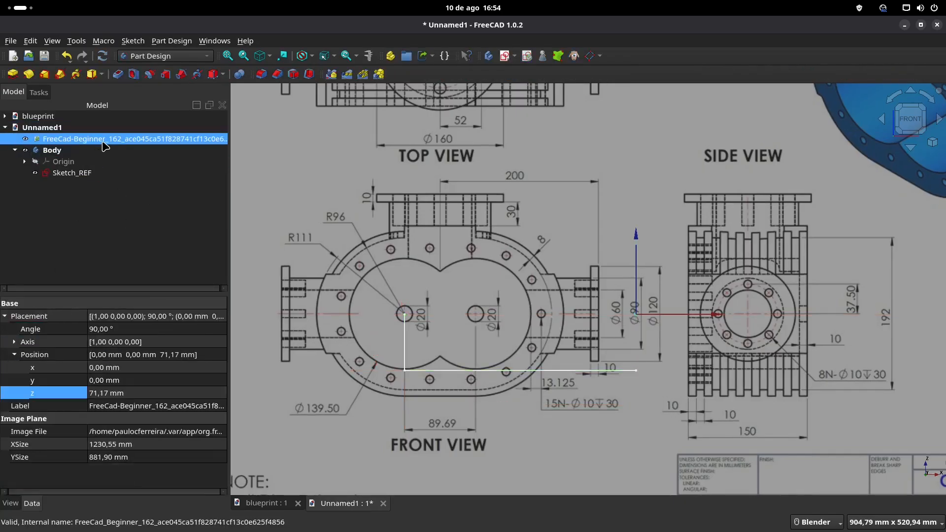
pyautogui.click(146, 368)
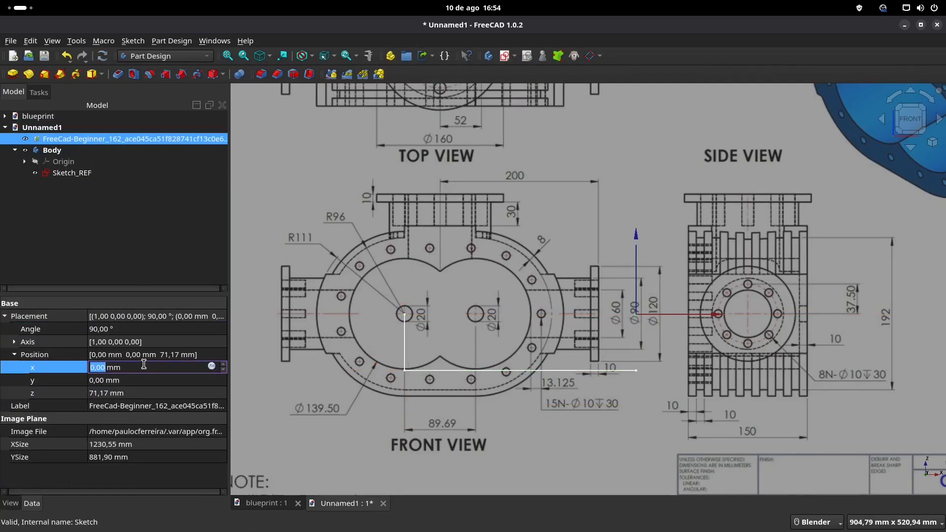
pyautogui.write('50')
pyautogui.moveTo(144, 365); pyautogui.dragTo(74, 365)
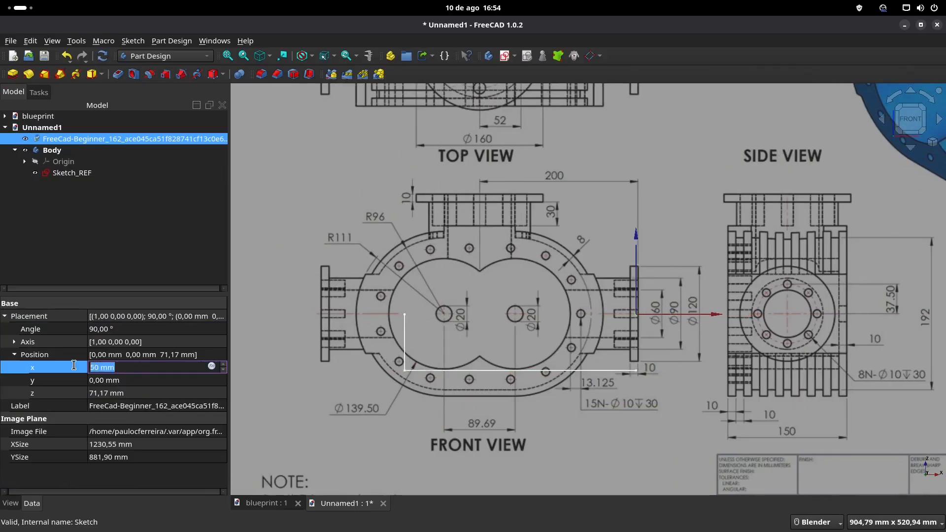
pyautogui.write('292,93')
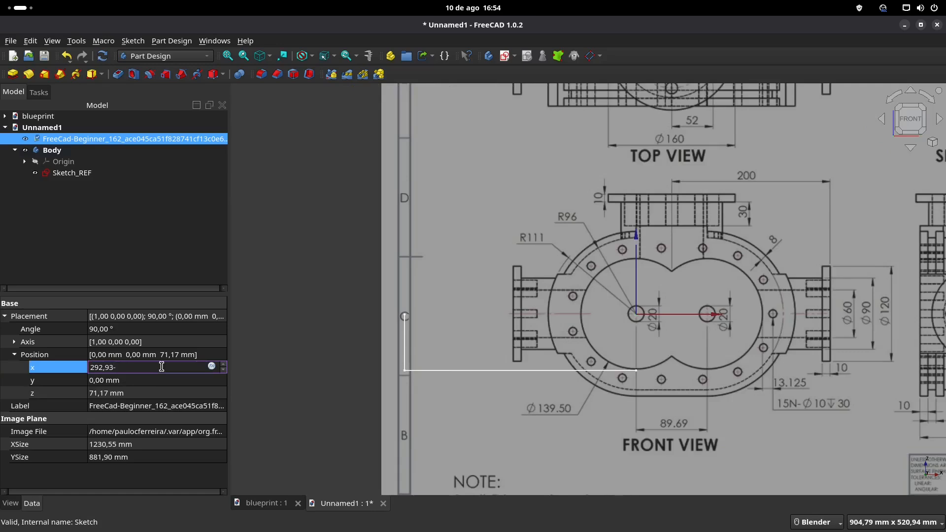
pyautogui.write('-8')
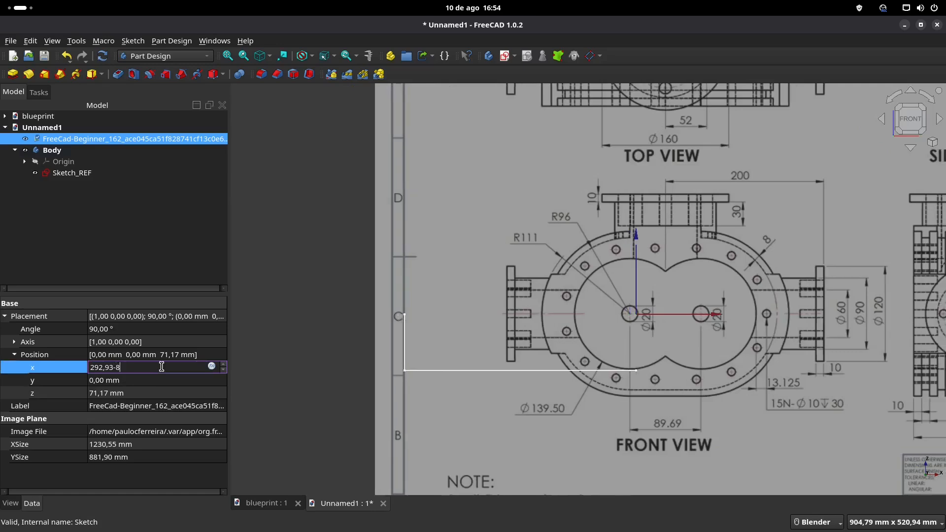
pyautogui.write('9,69')
pyautogui.press('Return')
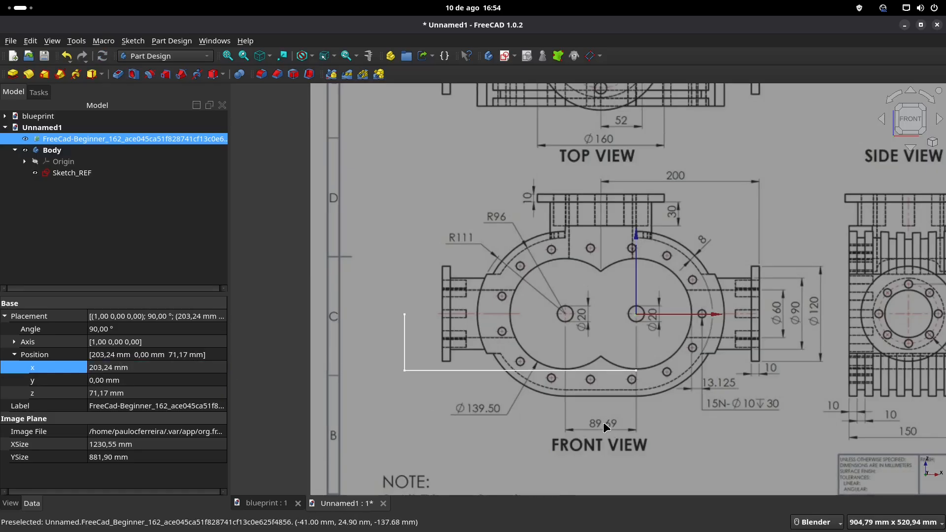
pyautogui.hotkey('ctrl', 'z')
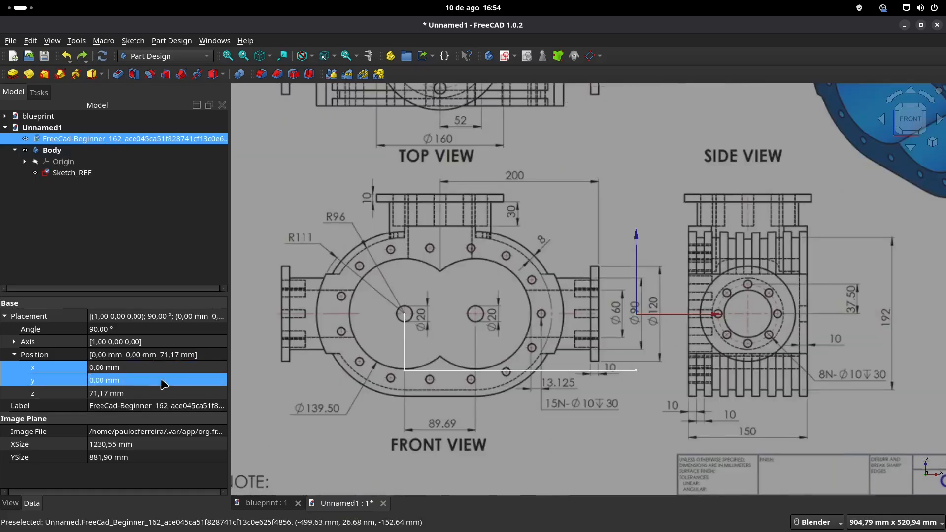
# Step: Copy the horizontal line's length dimension from Sketch_REF and set the blueprint image's X position to 292,93 mm
pyautogui.doubleClick(69, 173)
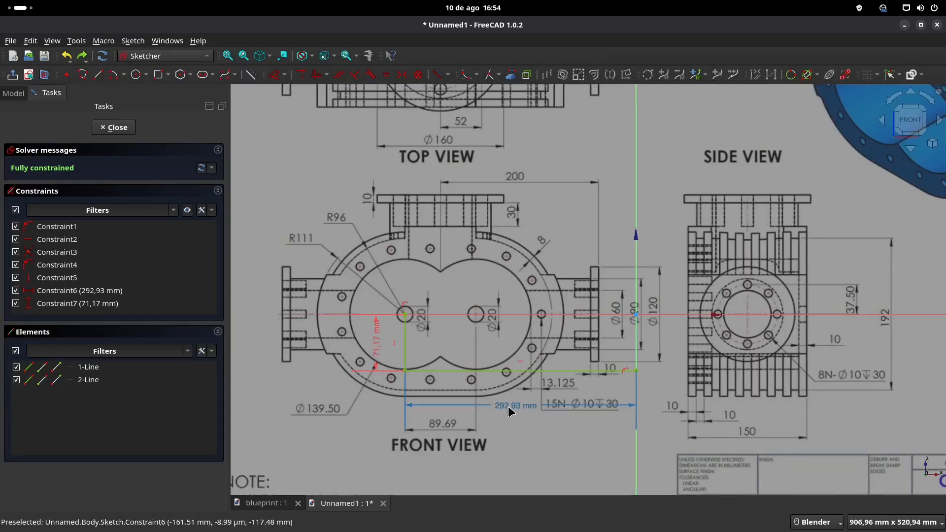
pyautogui.doubleClick(507, 406)
pyautogui.hotkey('ctrl', 'c')
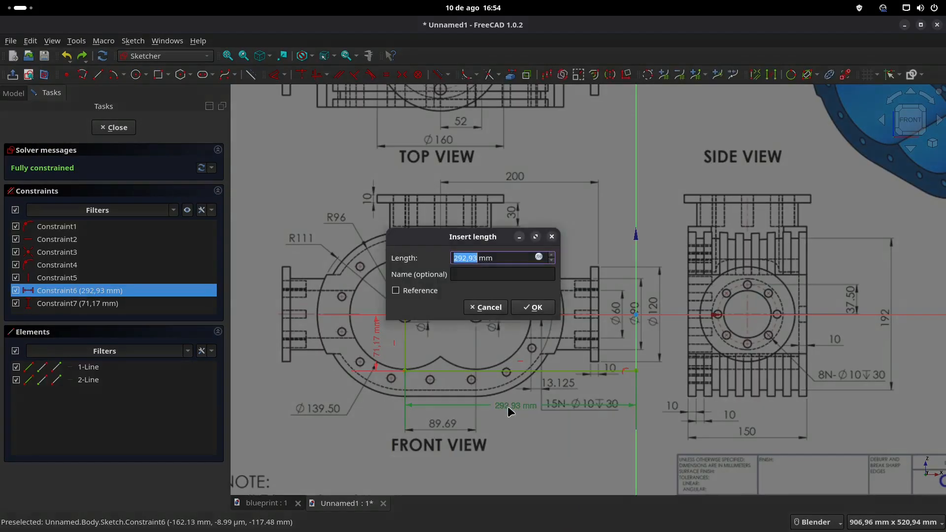
pyautogui.click(536, 308)
pyautogui.click(113, 127)
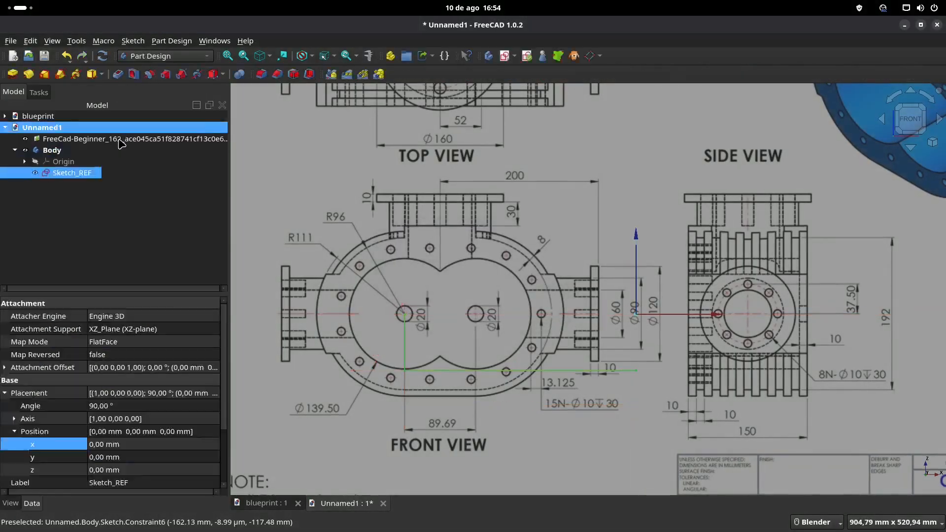
pyautogui.click(78, 140)
pyautogui.click(149, 368)
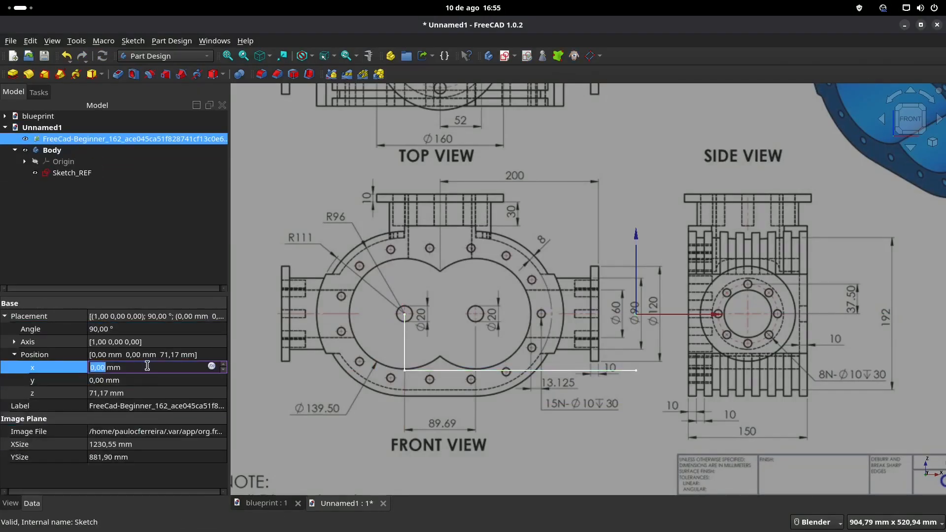
pyautogui.hotkey('ctrl', 'v')
pyautogui.press('Return')
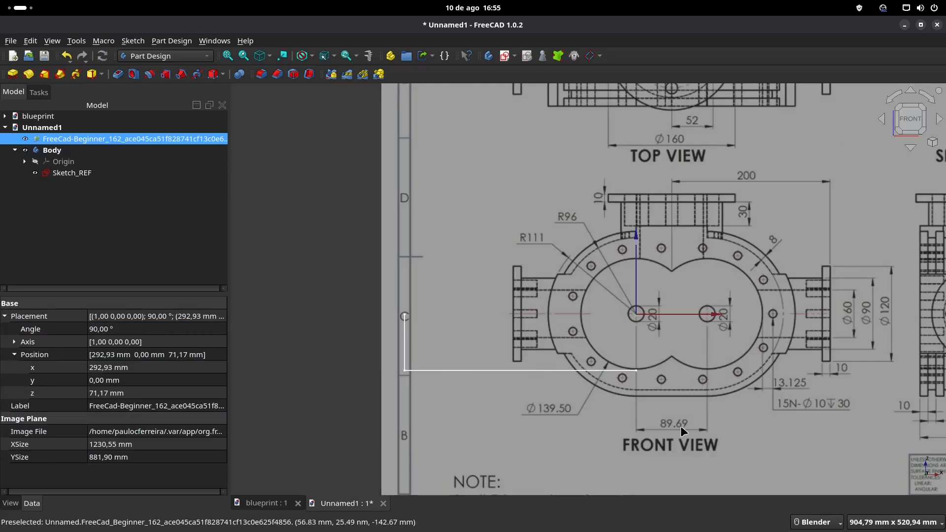
# Step: Reopen Sketch_REF and draw a line from the origin along the positive horizontal axis, 89,69/2 mm long
pyautogui.doubleClick(71, 173)
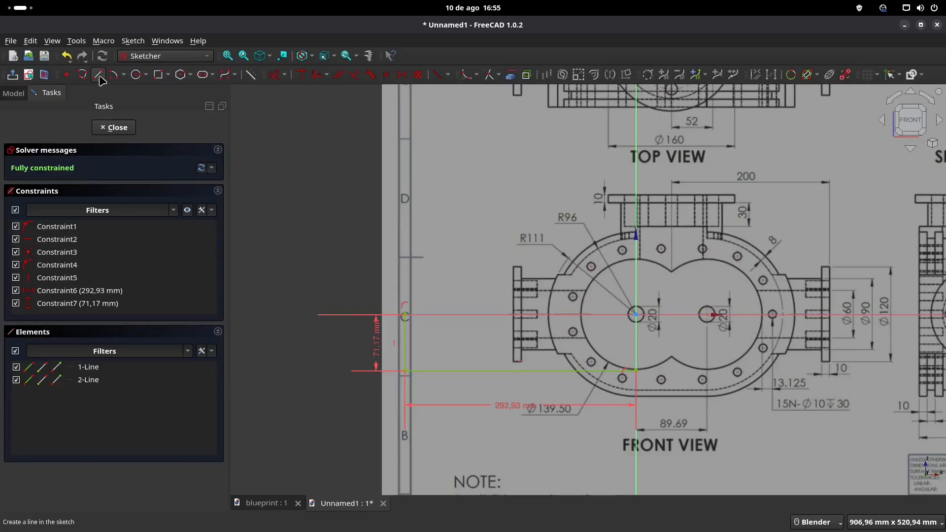
pyautogui.click(97, 74)
pyautogui.click(636, 315)
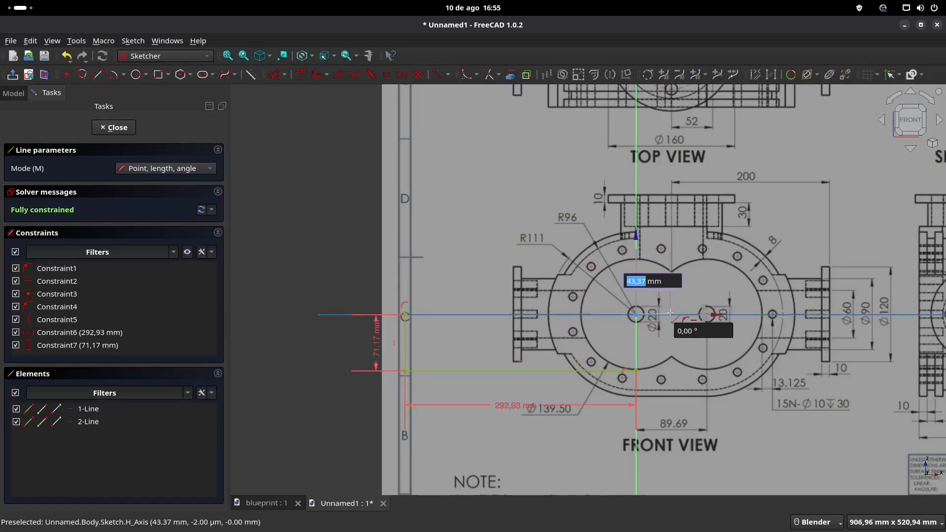
pyautogui.write('89')
pyautogui.press('Tab')
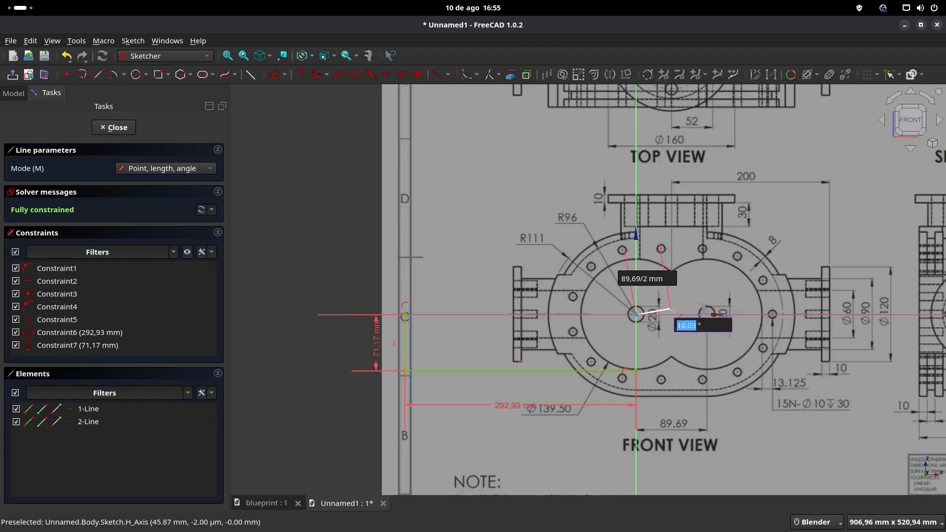
pyautogui.press('Return')
pyautogui.scroll(1, 672, 358)
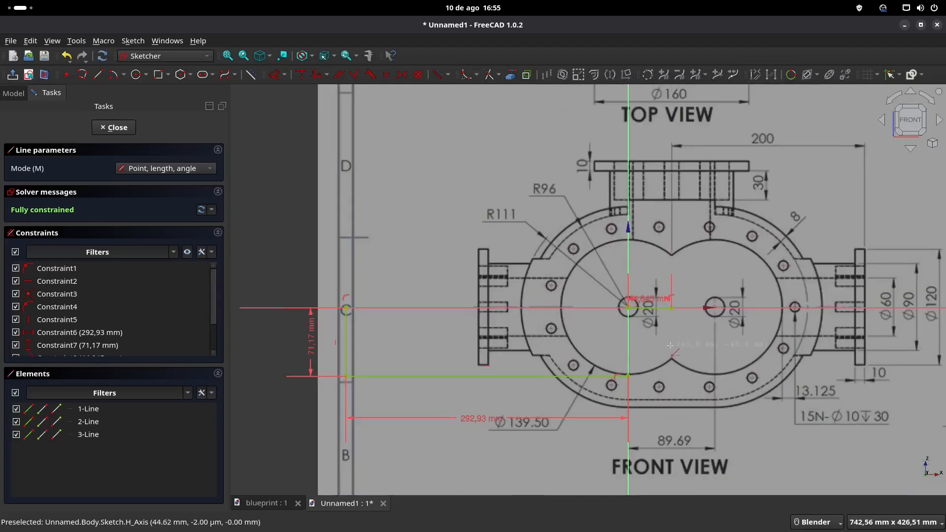
pyautogui.press('Escape')
# Step: Move the new line's length dimension below the line, set it to 44,84 mm, and close the sketch
pyautogui.moveTo(697, 317); pyautogui.dragTo(694, 334)
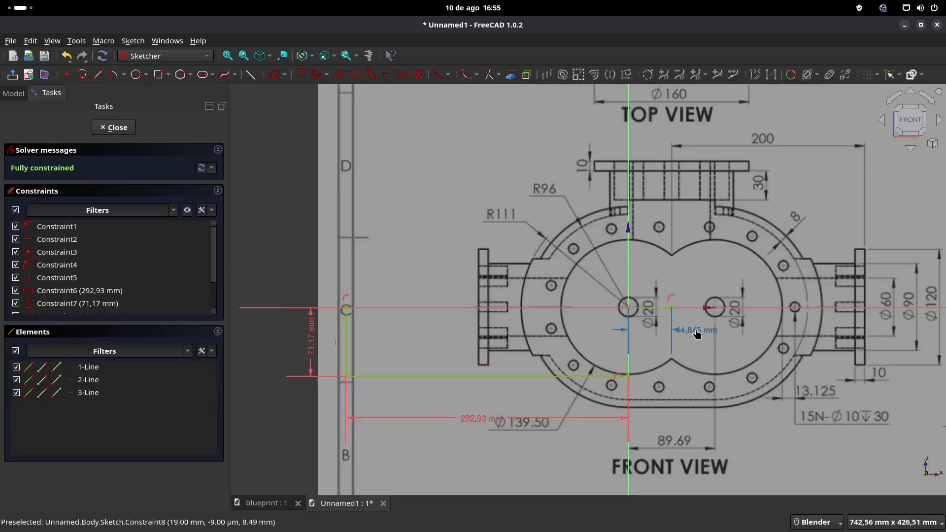
pyautogui.doubleClick(693, 334)
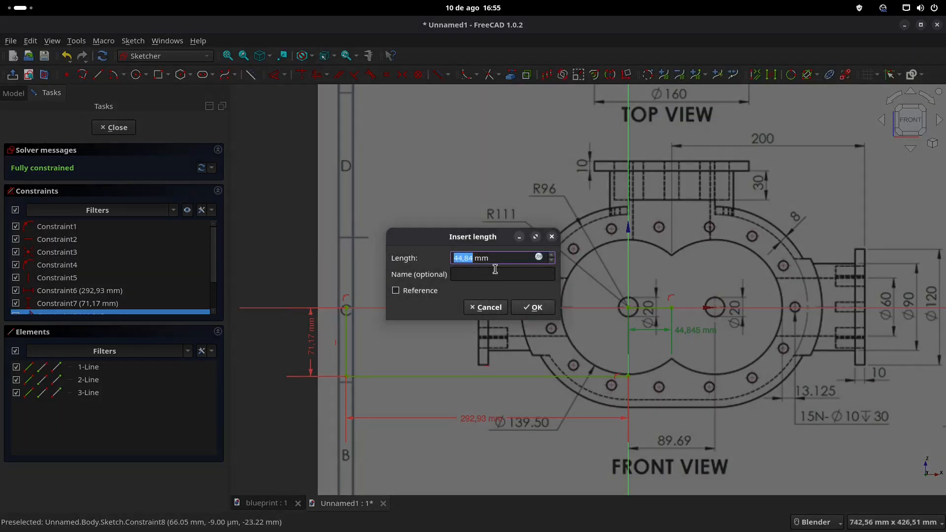
pyautogui.click(534, 308)
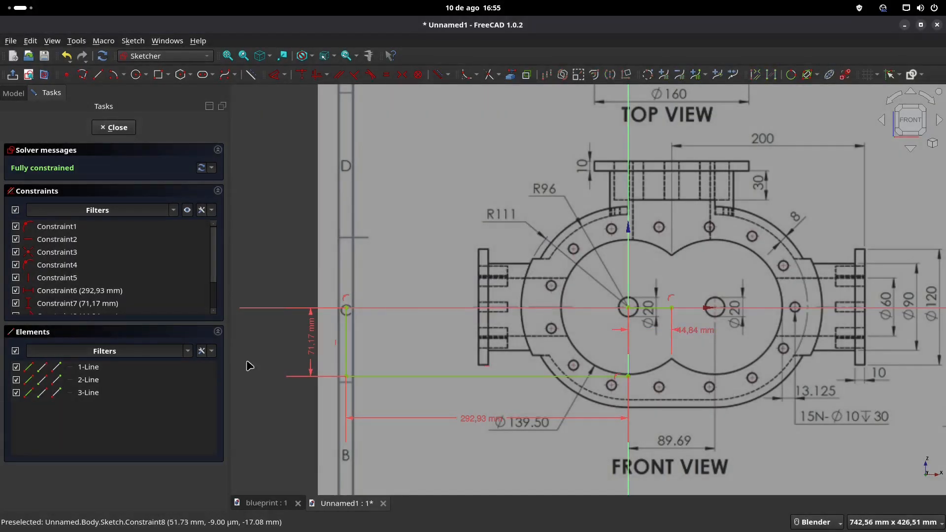
pyautogui.click(117, 127)
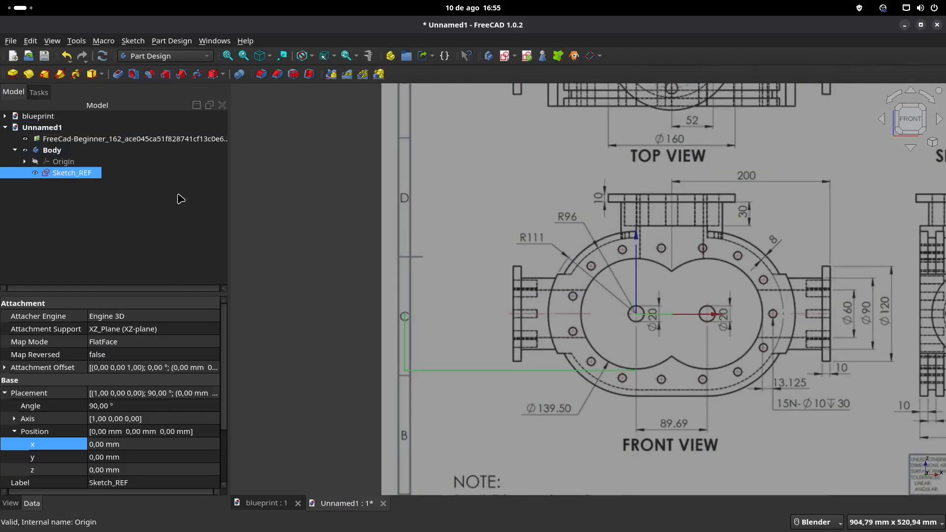
# Step: Set the blueprint image's X position to 292,93 mm-44,84
pyautogui.click(162, 138)
pyautogui.click(168, 382)
pyautogui.click(157, 368)
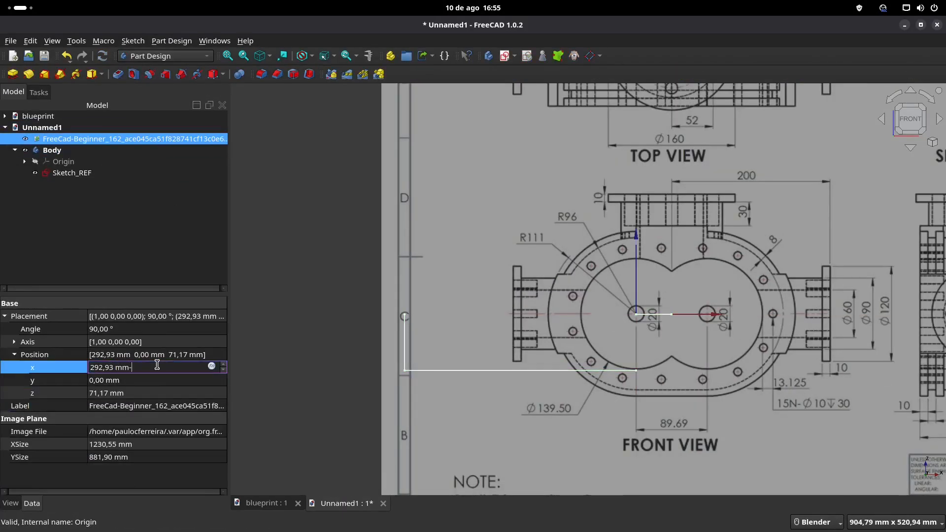
pyautogui.write('-44,84')
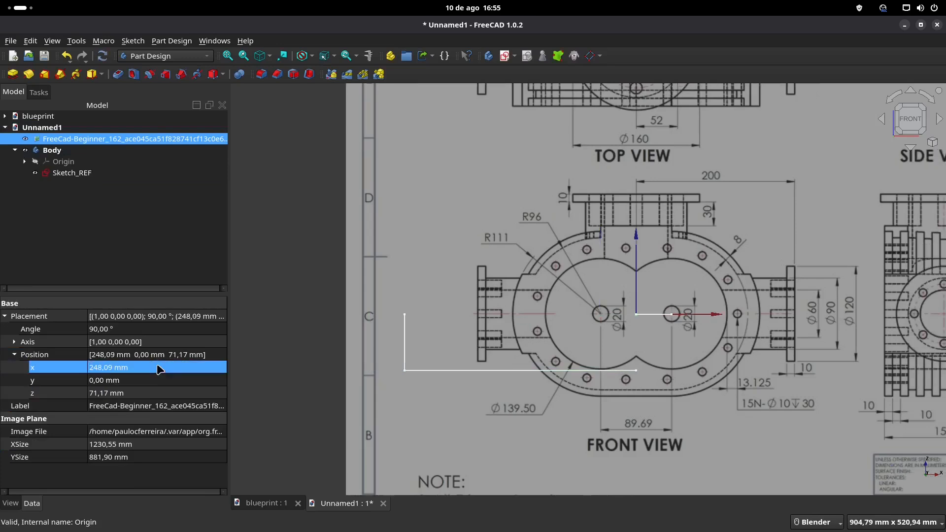
pyautogui.press('Return')
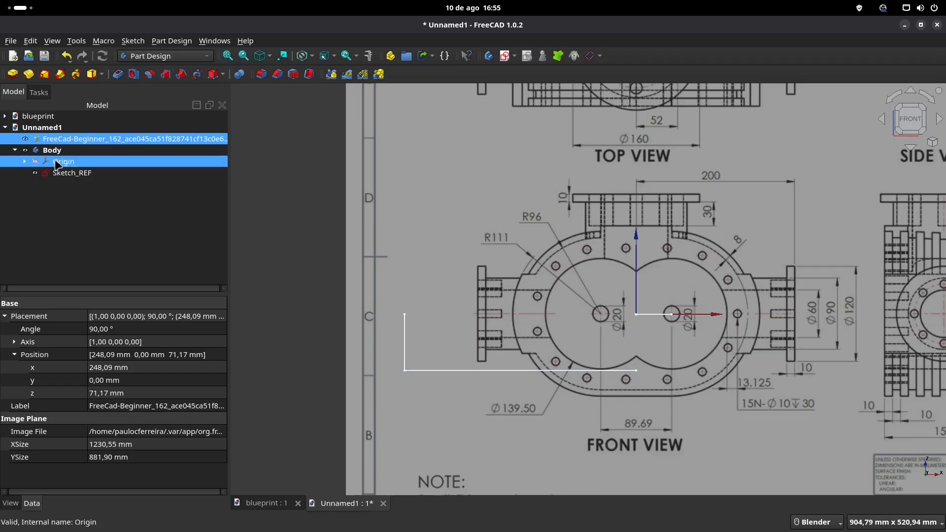
# Step: Delete the long horizontal line and the vertical line from Sketch_REF
pyautogui.doubleClick(72, 173)
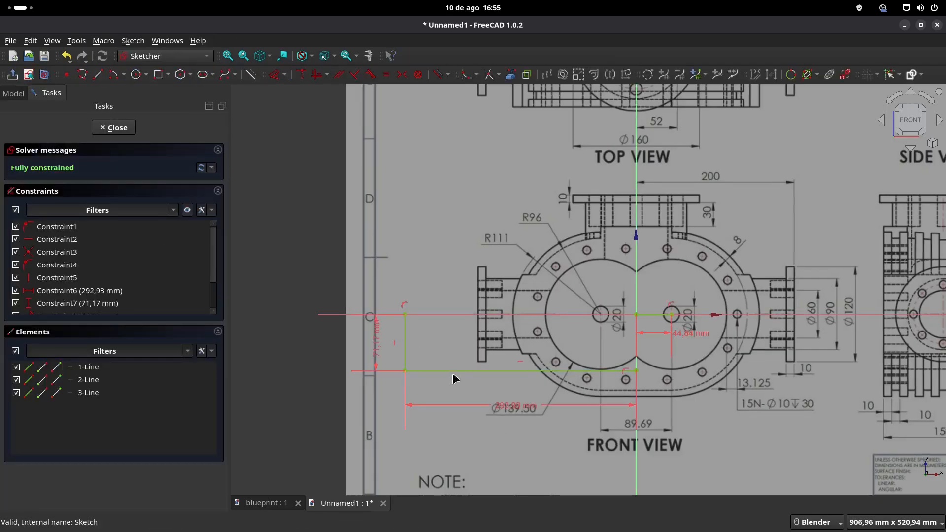
pyautogui.click(452, 371)
pyautogui.press('Delete')
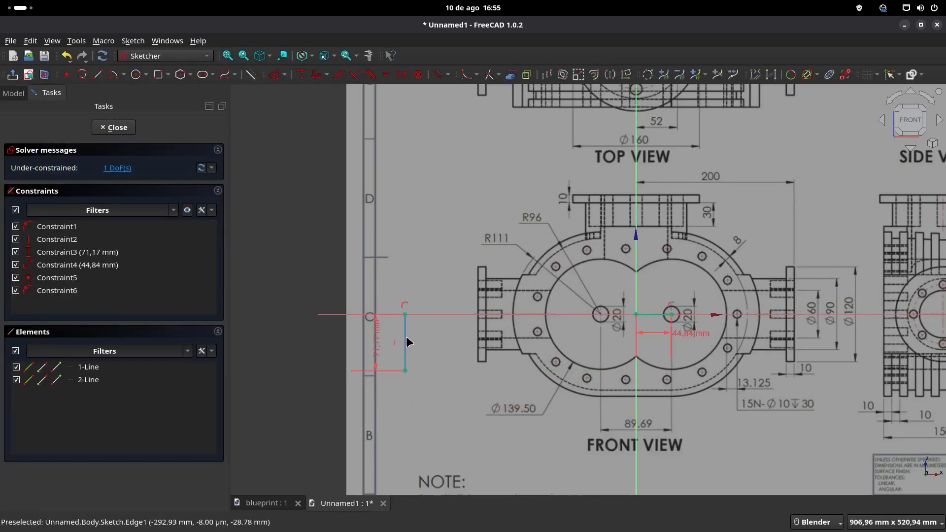
pyautogui.click(404, 342)
pyautogui.press('Delete')
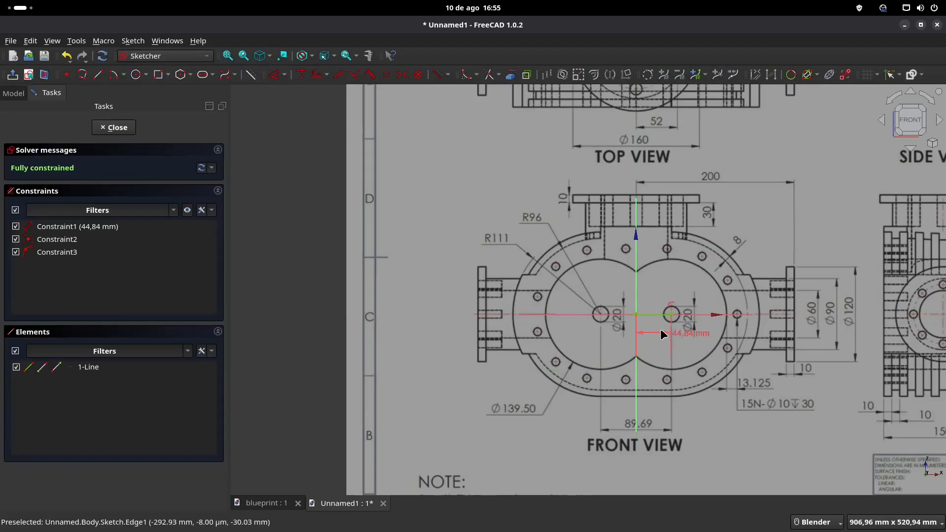
# Step: Place the remaining line's length dimension between its extension lines and close Sketch_REF
pyautogui.scroll(2, 659, 328)
pyautogui.click(655, 307)
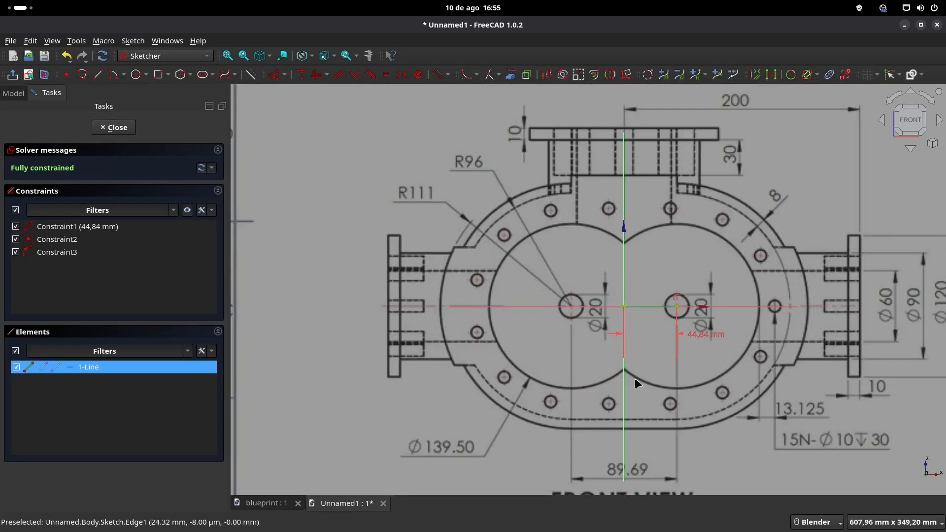
pyautogui.moveTo(709, 335); pyautogui.dragTo(658, 331)
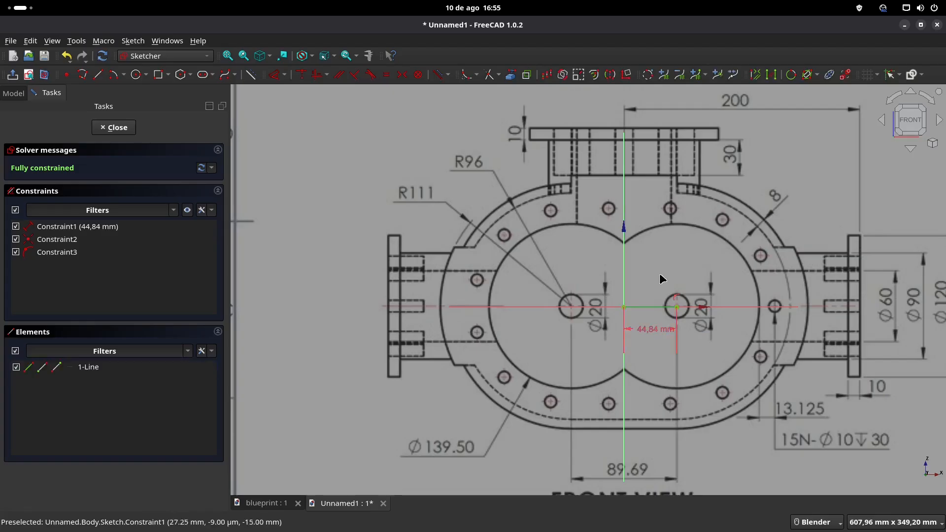
pyautogui.scroll(-2, 654, 278)
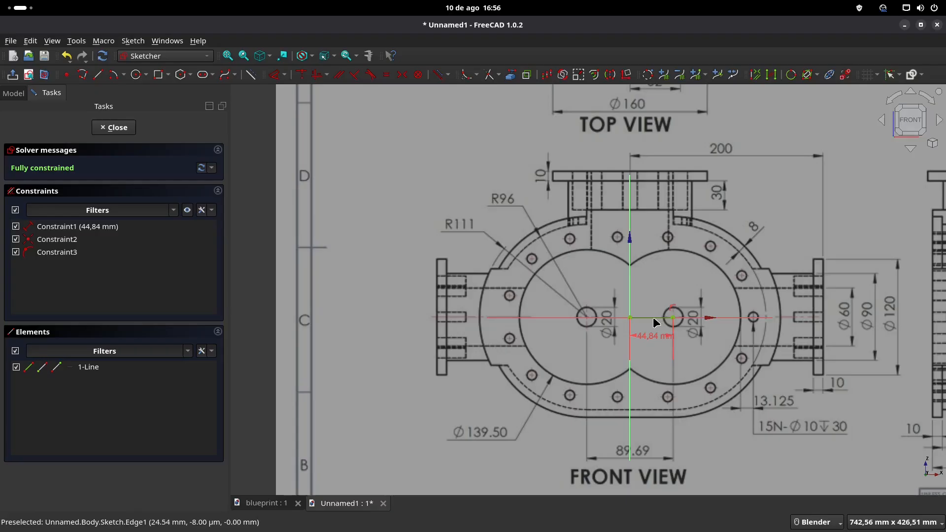
pyautogui.click(114, 127)
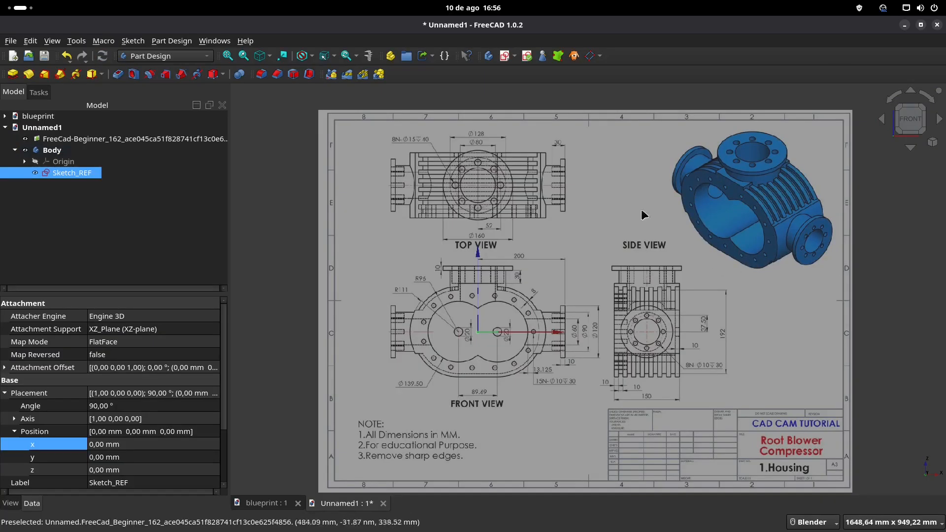
# Step: Create a new sketch on the XZ plane of the body
pyautogui.keyDown('shift'); pyautogui.moveTo(537, 311); pyautogui.dragTo(561, 300, button='middle'); pyautogui.keyUp('shift')
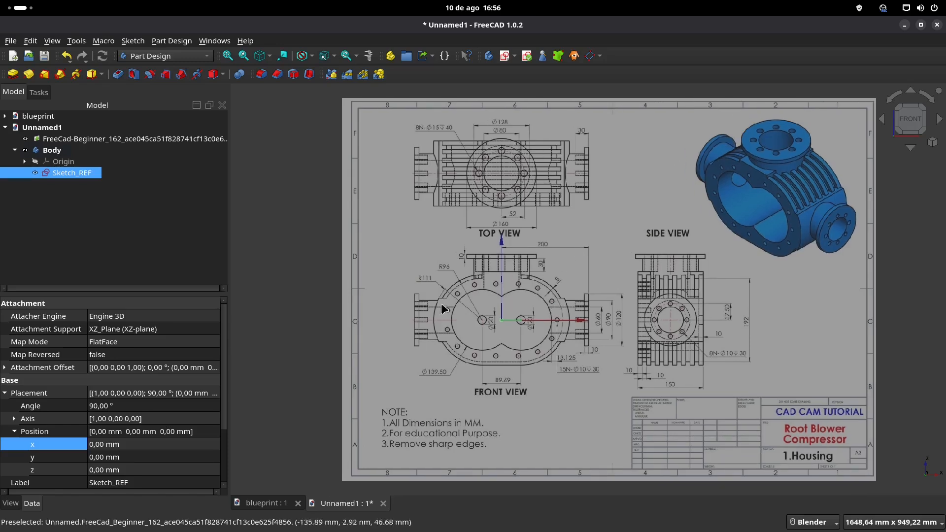
pyautogui.scroll(2, 459, 324)
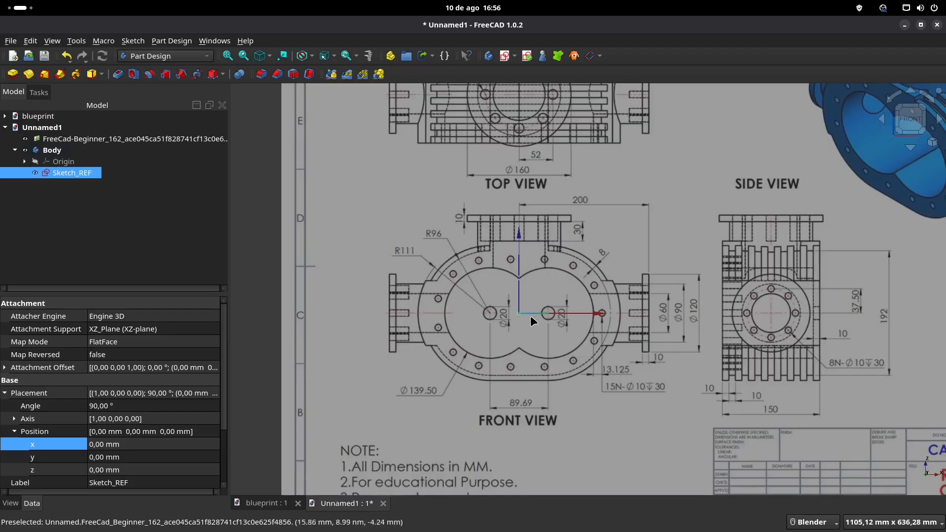
pyautogui.scroll(-2, 535, 315)
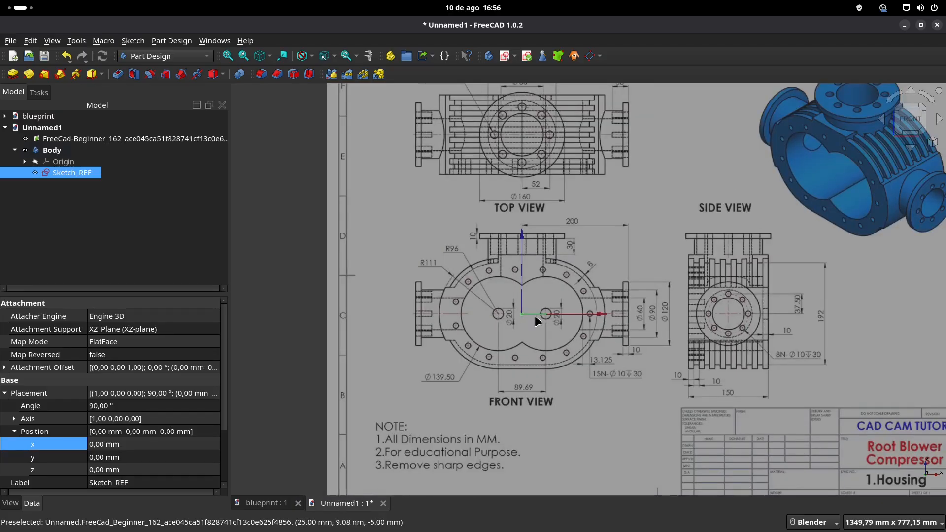
pyautogui.scroll(-1, 534, 315)
pyautogui.keyDown('shift'); pyautogui.moveTo(414, 203); pyautogui.dragTo(395, 213, button='middle'); pyautogui.keyUp('shift')
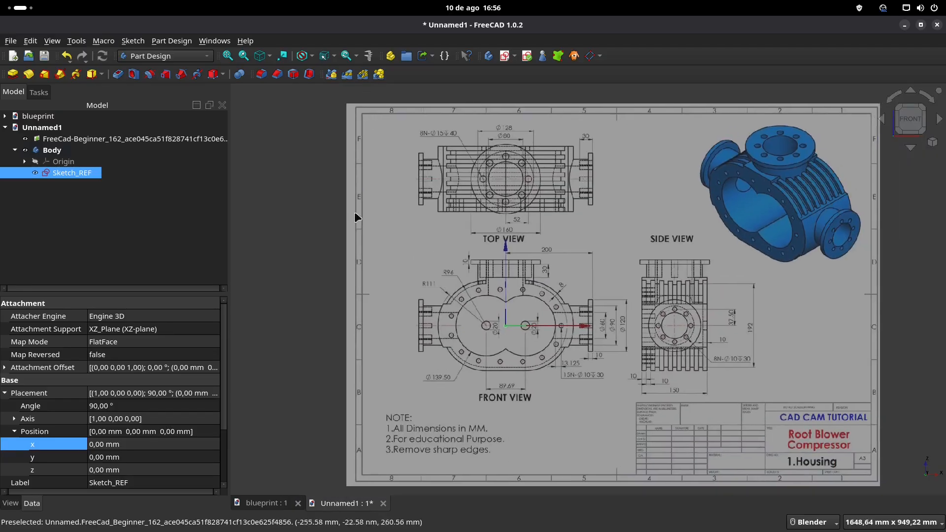
pyautogui.click(505, 57)
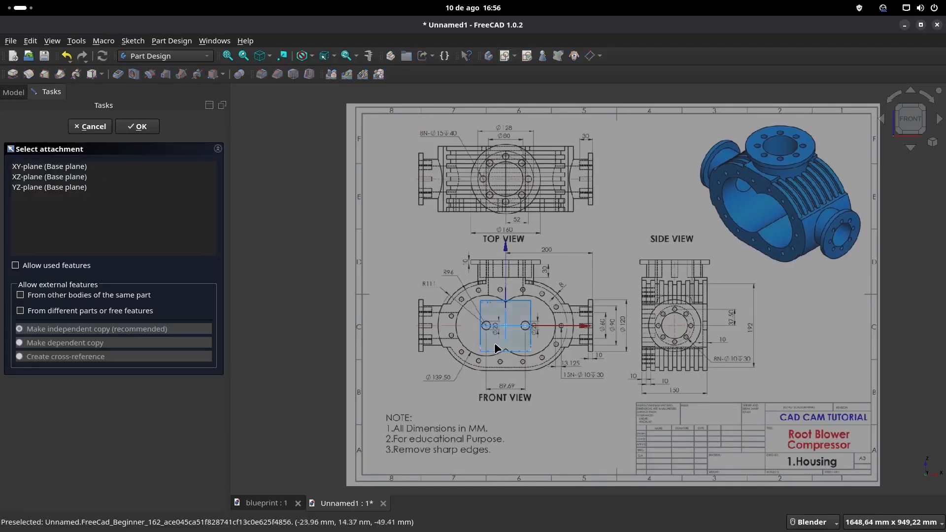
pyautogui.scroll(8, 474, 256)
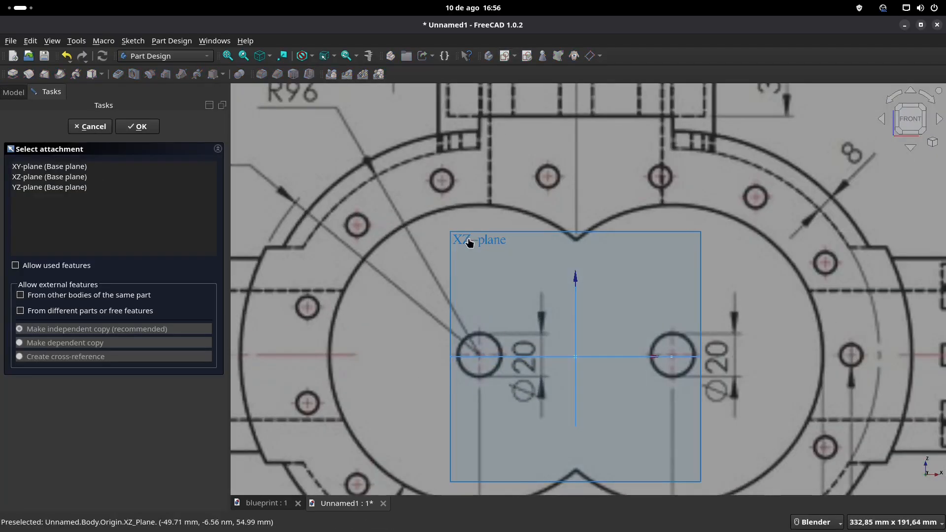
pyautogui.click(469, 239)
pyautogui.scroll(-7, 468, 239)
pyautogui.keyDown('shift'); pyautogui.moveTo(492, 243); pyautogui.dragTo(511, 292, button='middle'); pyautogui.keyUp('shift')
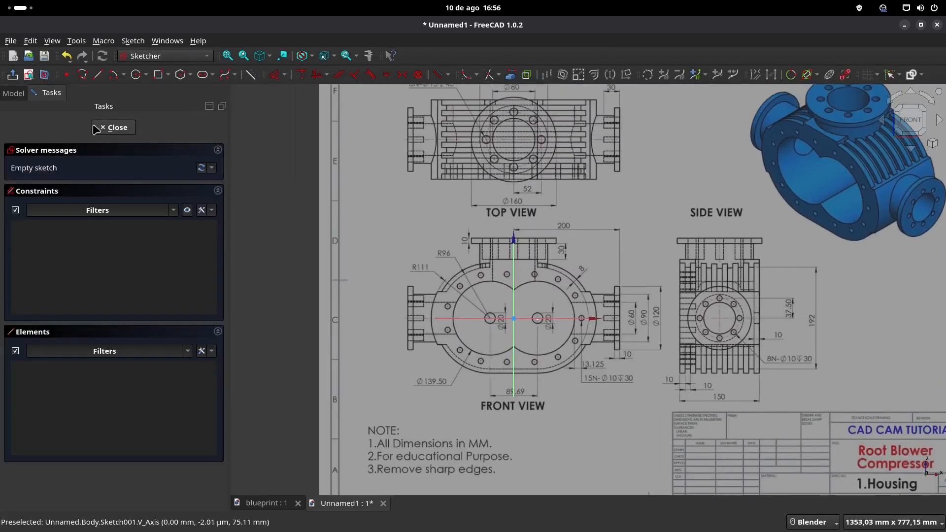
# Step: Hide the blueprint image in the Unnamed1 document while the new sketch stays open
pyautogui.click(14, 92)
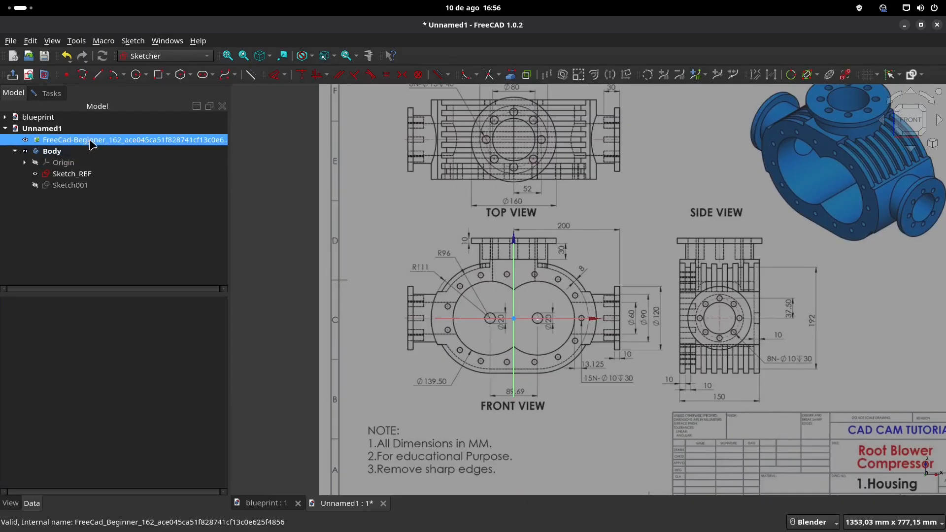
pyautogui.click(90, 143)
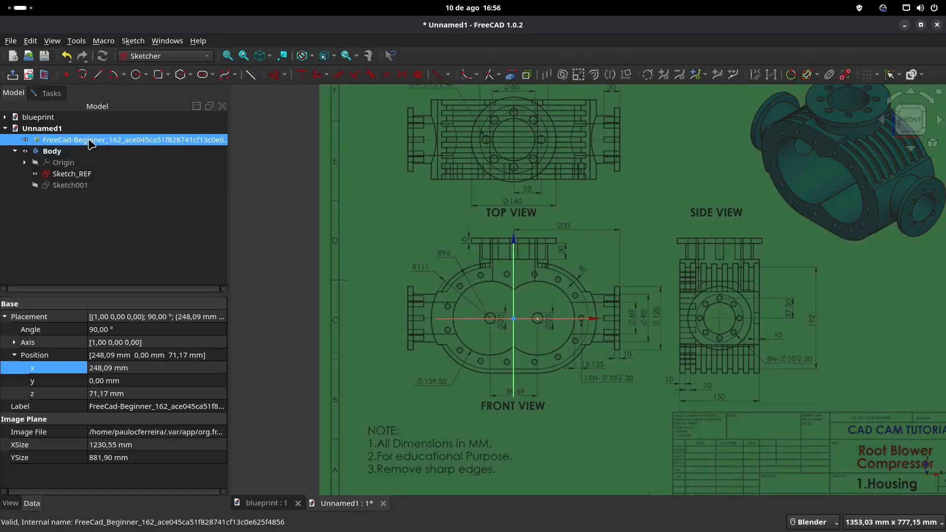
pyautogui.press('space')
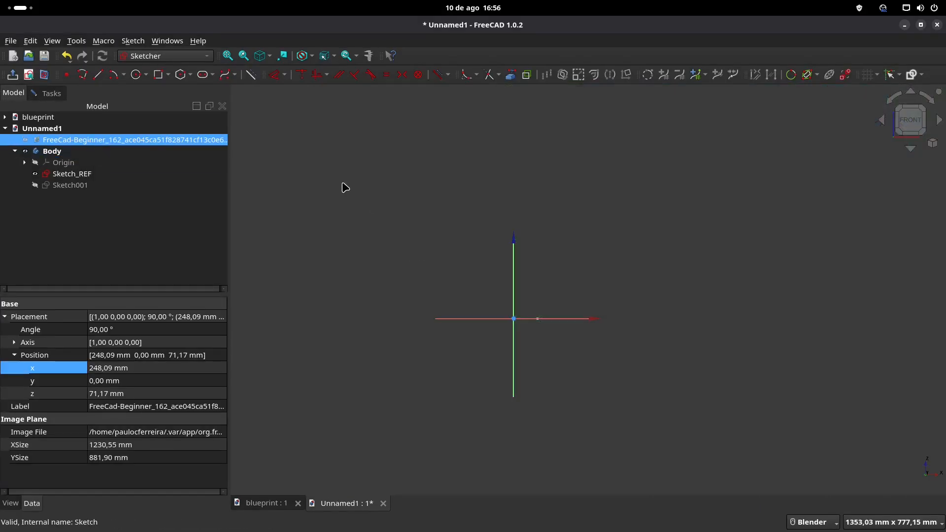
# Step: After checking the front view in the blueprint document, sketch a horizontal slot across the origin, about 148 mm between centres with radius about 77 mm
pyautogui.click(267, 504)
pyautogui.scroll(3, 493, 310)
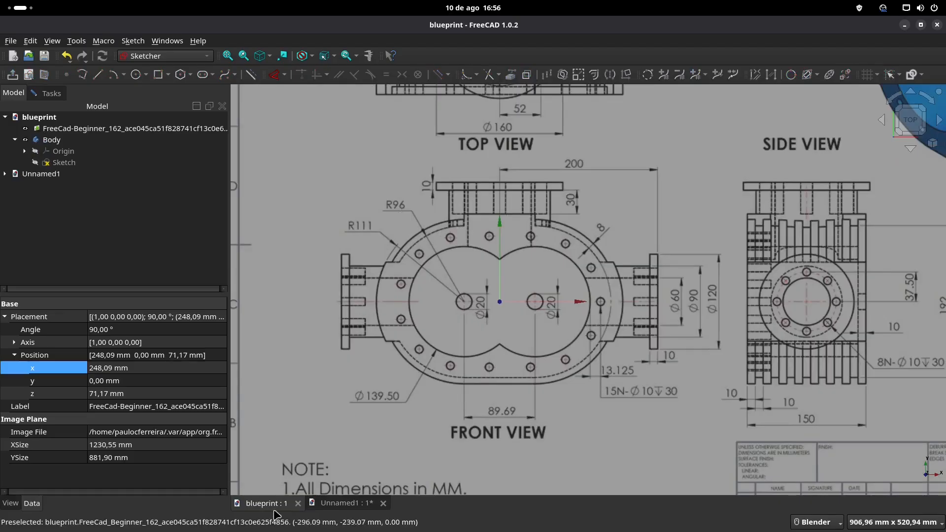
pyautogui.click(345, 503)
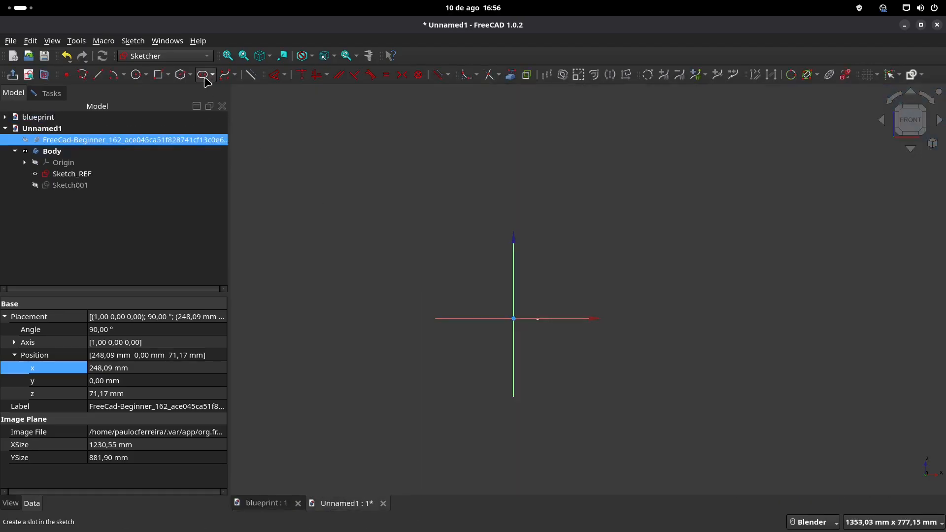
pyautogui.click(466, 319)
pyautogui.click(551, 319)
pyautogui.click(562, 279)
pyautogui.scroll(1, 614, 258)
pyautogui.scroll(1, 614, 257)
pyautogui.click(275, 75)
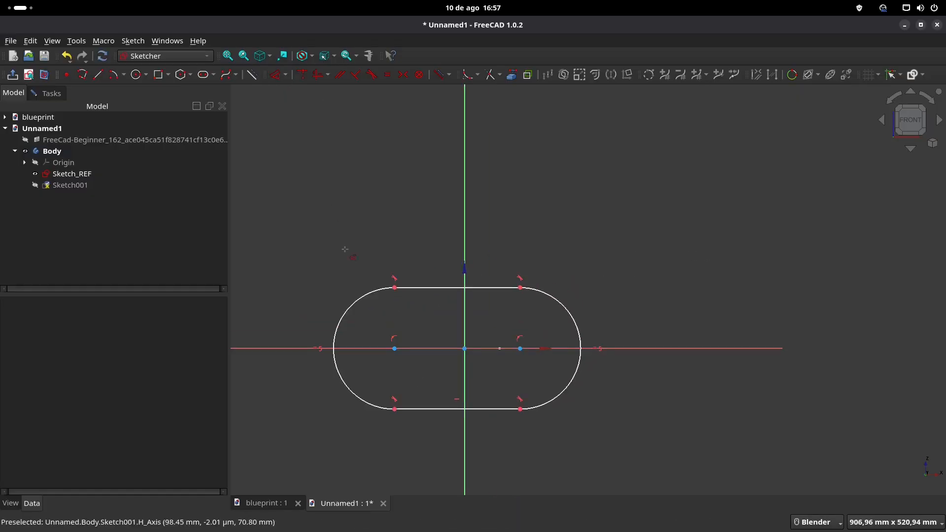
pyautogui.click(361, 297)
pyautogui.click(339, 262)
pyautogui.press('Return')
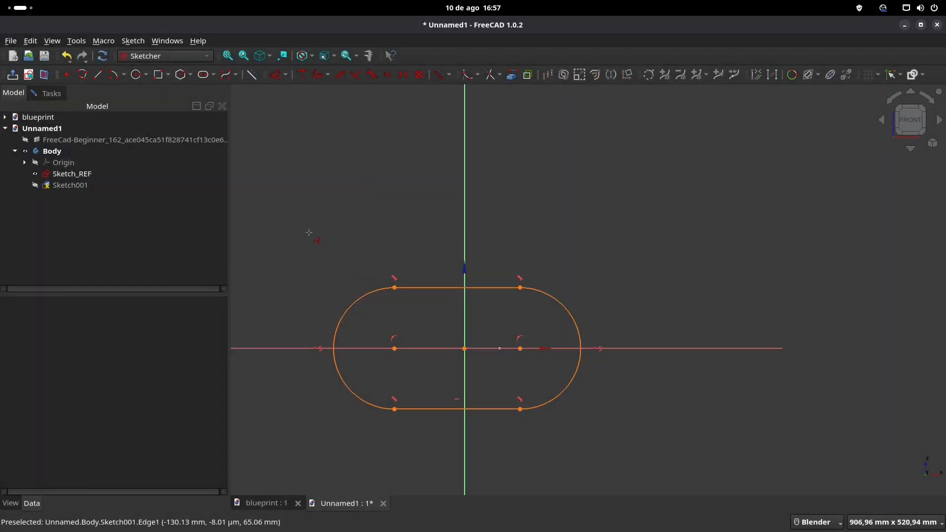
# Step: Dimension the radius of the slot's left end arc and set it to 96 mm
pyautogui.click(50, 92)
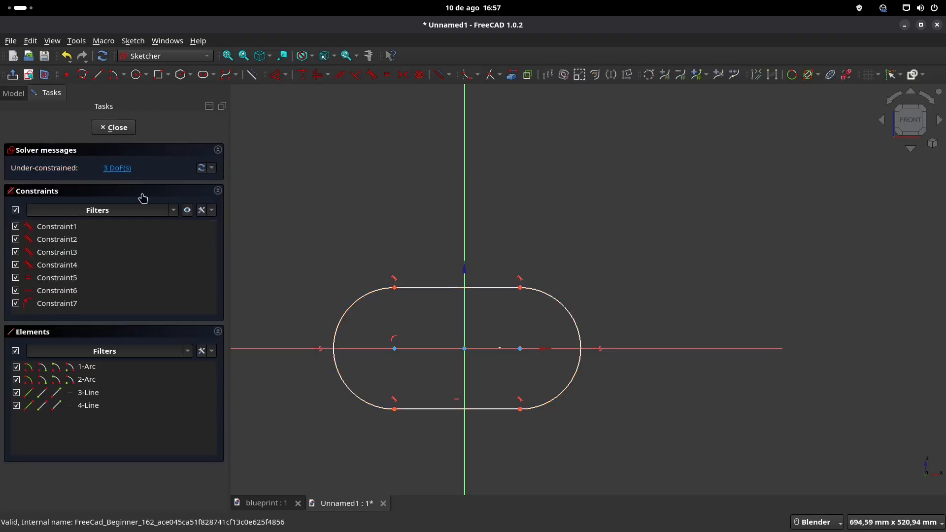
pyautogui.scroll(2, 520, 348)
pyautogui.keyDown('shift'); pyautogui.moveTo(336, 344); pyautogui.dragTo(409, 345, button='middle'); pyautogui.keyUp('shift')
pyautogui.moveTo(409, 349); pyautogui.dragTo(420, 349)
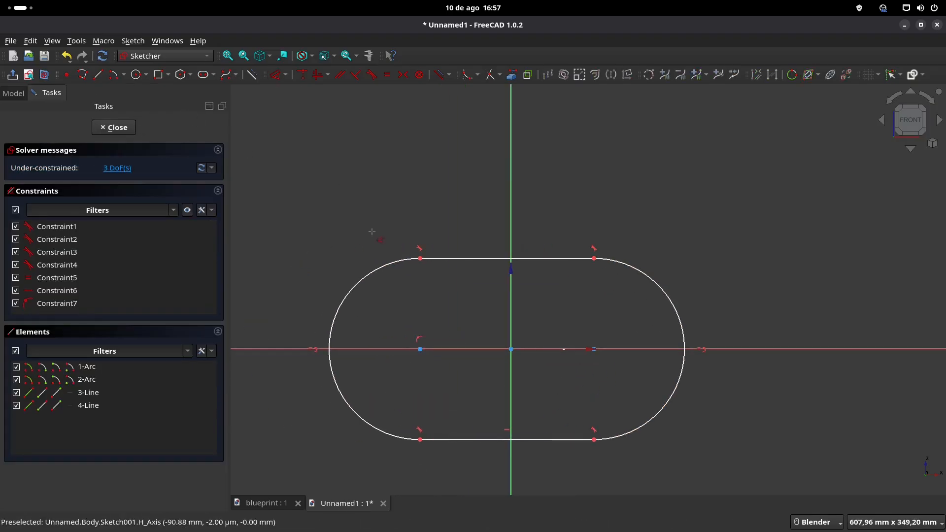
pyautogui.click(388, 263)
pyautogui.write('kr')
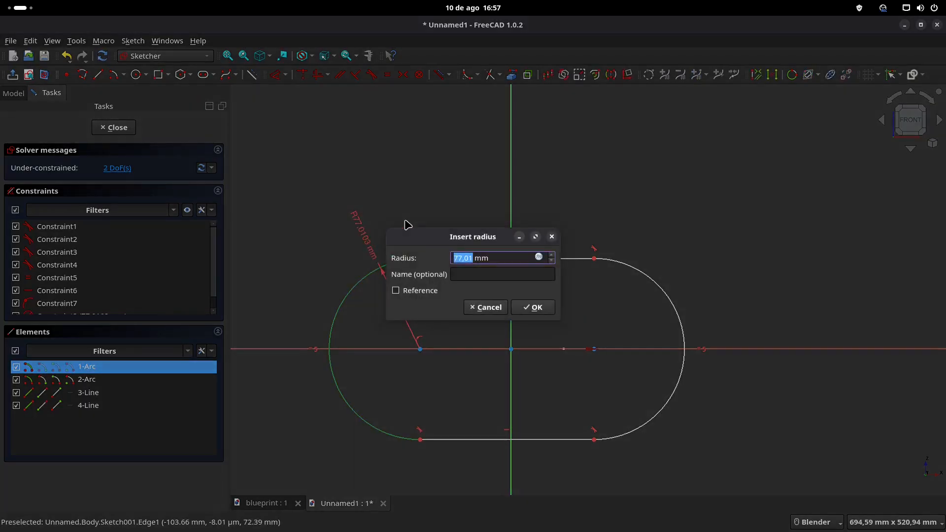
pyautogui.write('96')
pyautogui.press('Return')
# Step: Dimension the horizontal distance between the slot's two arc centres and set it to 89,69 mm, as given in the blueprint's front view
pyautogui.click(279, 504)
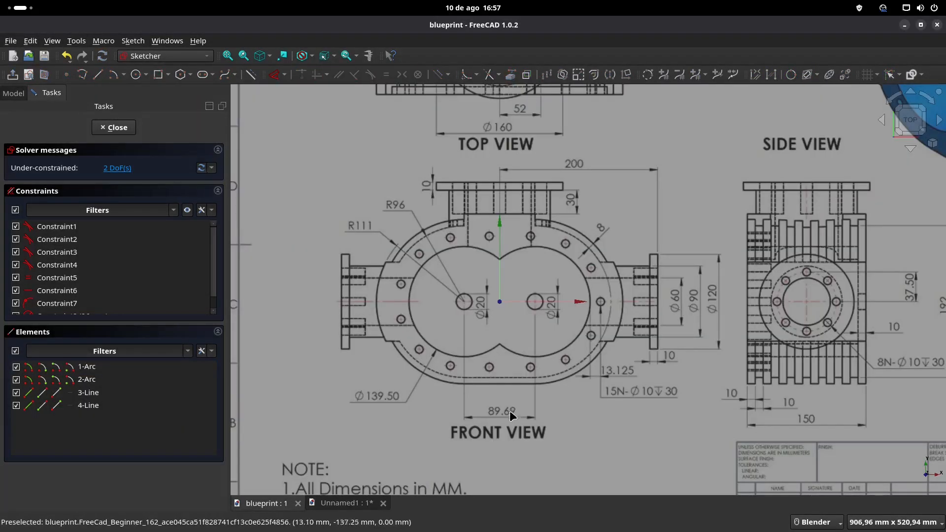
pyautogui.click(340, 504)
pyautogui.click(420, 349)
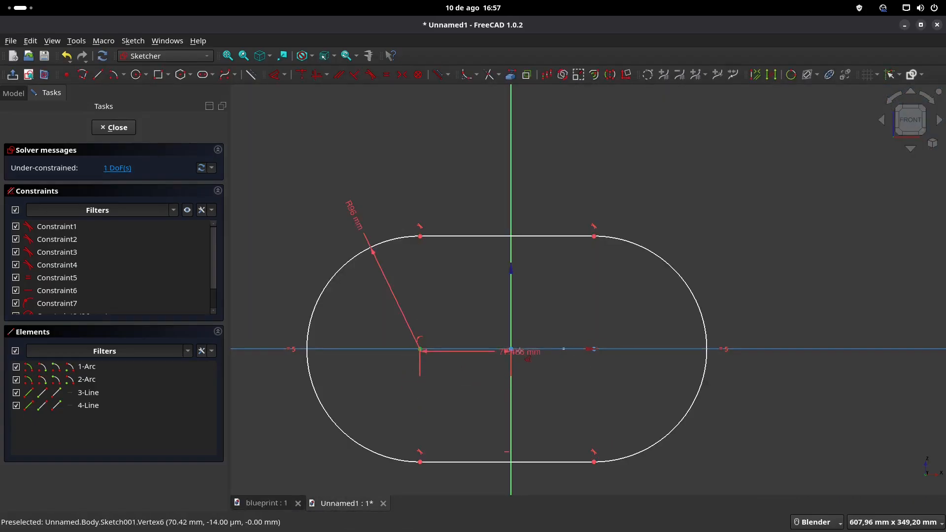
pyautogui.click(594, 349)
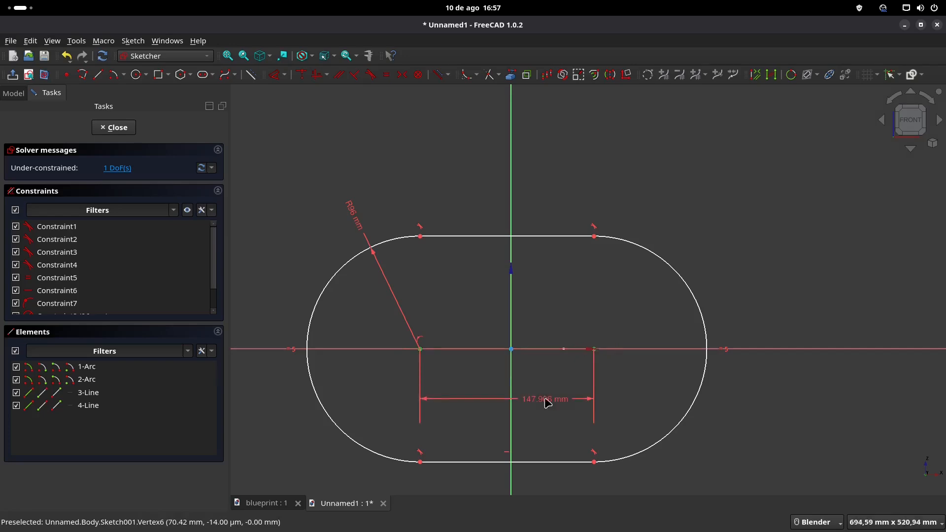
pyautogui.click(546, 400)
pyautogui.write('89,')
pyautogui.write('69')
pyautogui.press('Return')
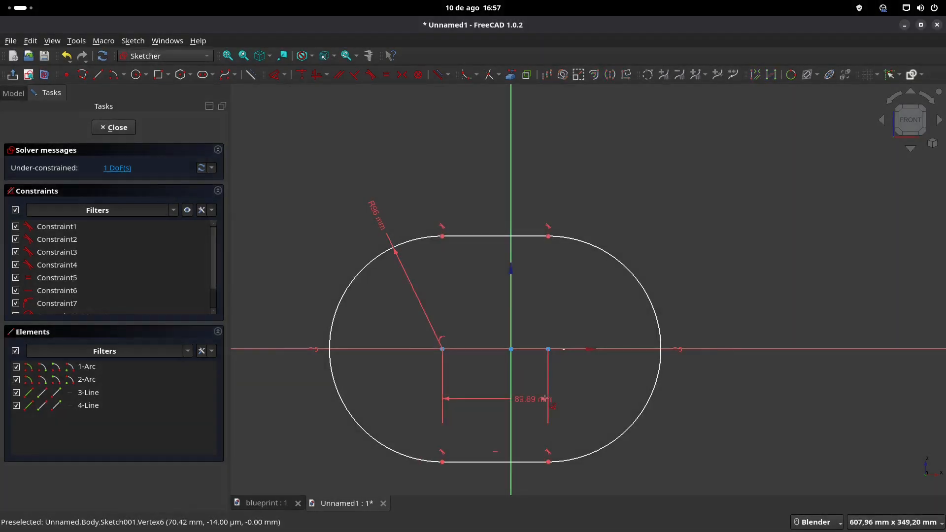
# Step: Try to make the slot's two arc centres symmetric about the vertical axis, and undo the attempts
pyautogui.click(548, 349)
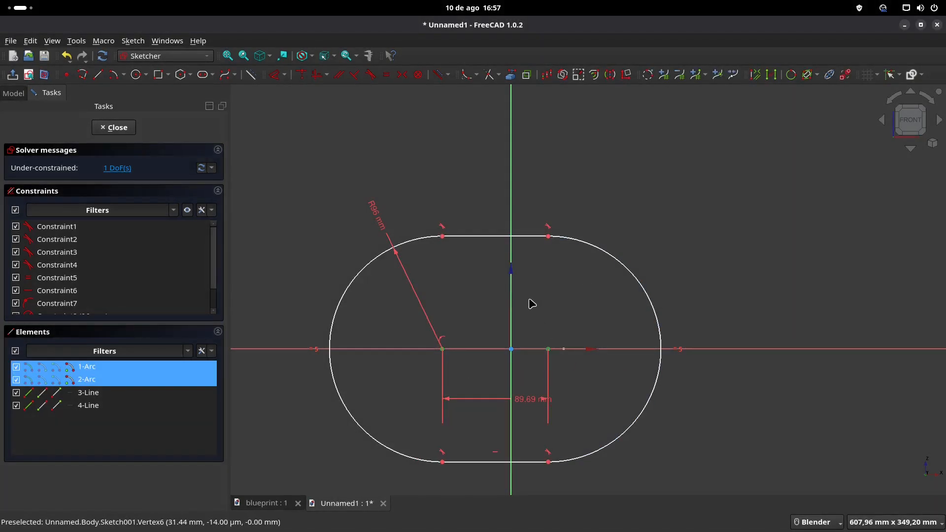
pyautogui.click(402, 75)
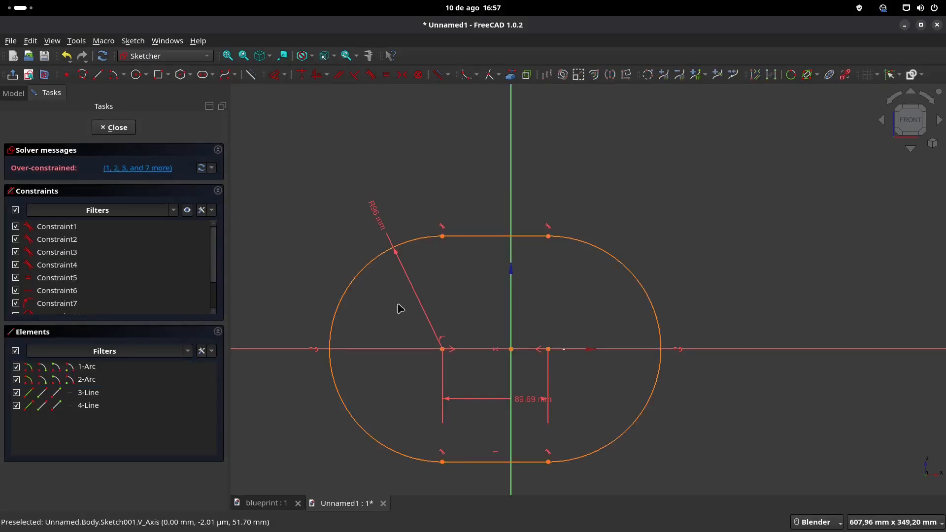
pyautogui.hotkey('ctrl', 'z')
pyautogui.moveTo(547, 350); pyautogui.dragTo(574, 351)
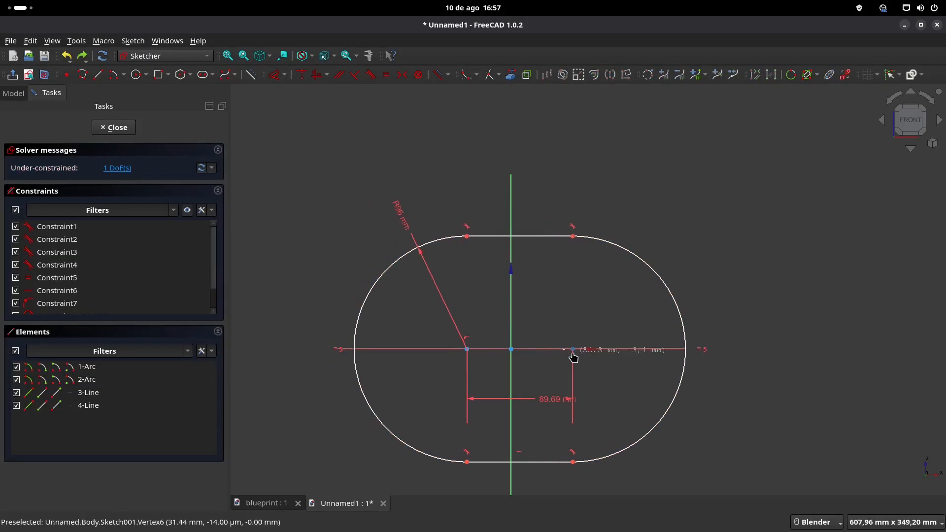
pyautogui.click(573, 350)
pyautogui.click(511, 300)
pyautogui.click(402, 74)
pyautogui.hotkey('ctrl', 'z')
# Step: Centre the label of the arc-centre distance dimension and make the endpoints of the slot's upper line symmetric about the vertical axis
pyautogui.moveTo(547, 400); pyautogui.dragTo(509, 394)
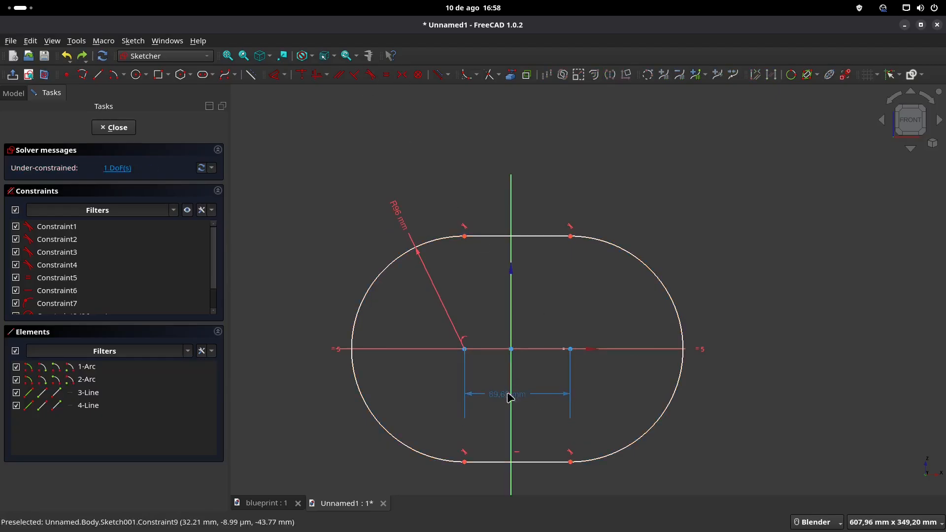
pyautogui.click(464, 237)
pyautogui.click(570, 237)
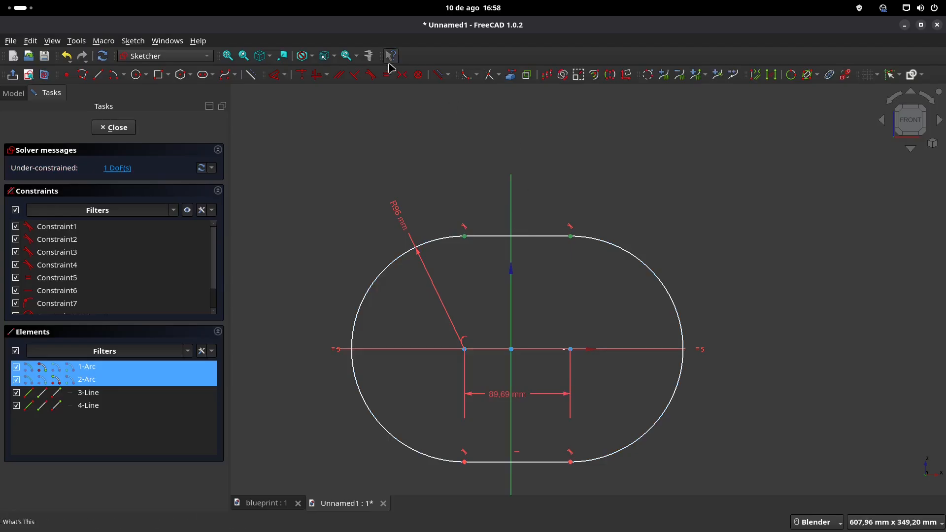
pyautogui.click(402, 75)
# Step: Delete the redundant horizontal constraint from the slot and close the sketch
pyautogui.click(106, 169)
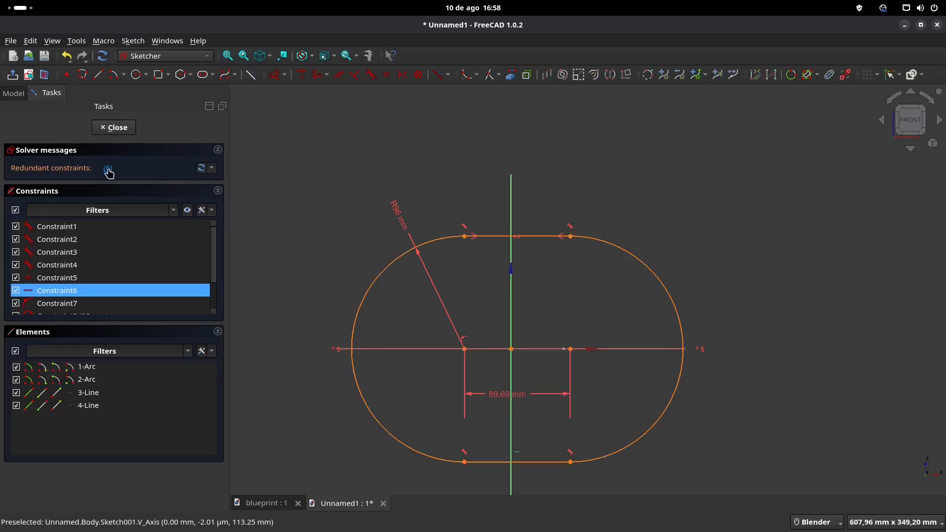
pyautogui.press('Delete')
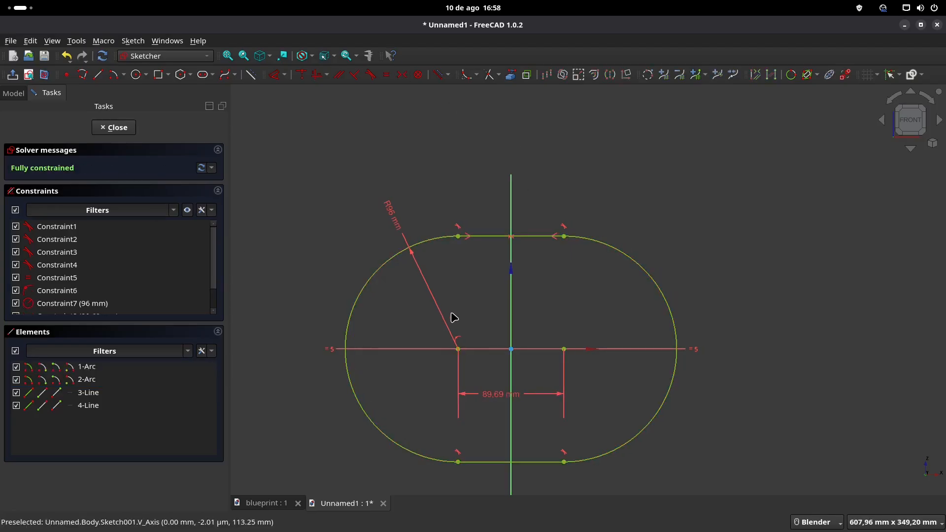
pyautogui.press('Escape')
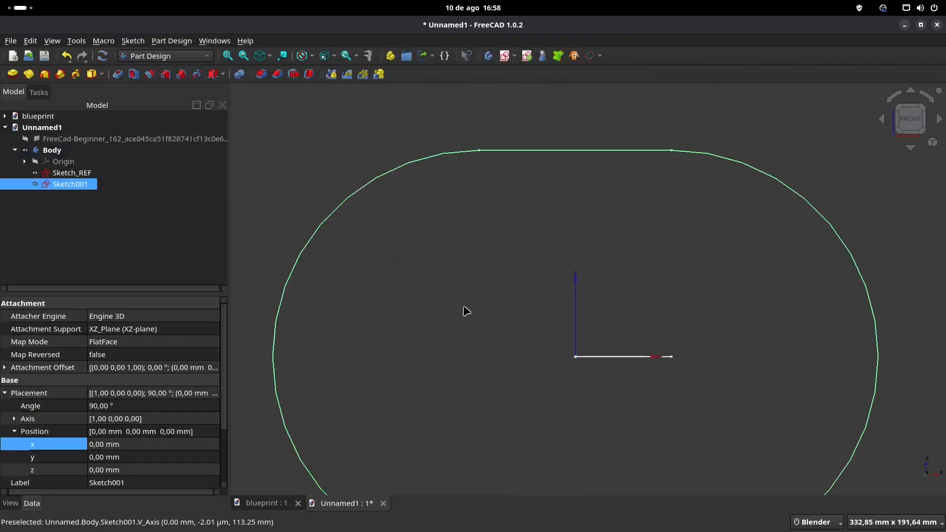
# Step: Check the housing depth in the blueprint's side view and pad the slot sketch 150 mm, symmetric to its plane
pyautogui.click(284, 508)
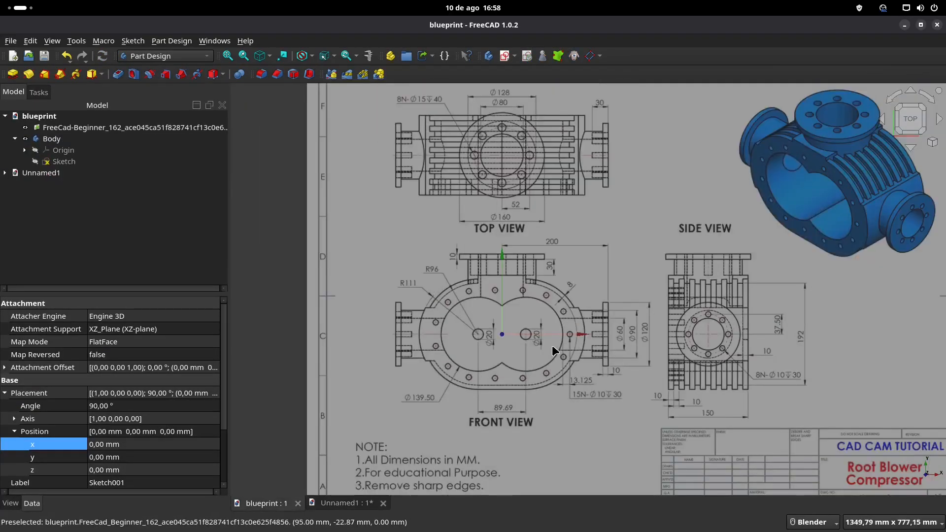
pyautogui.scroll(-2, 734, 365)
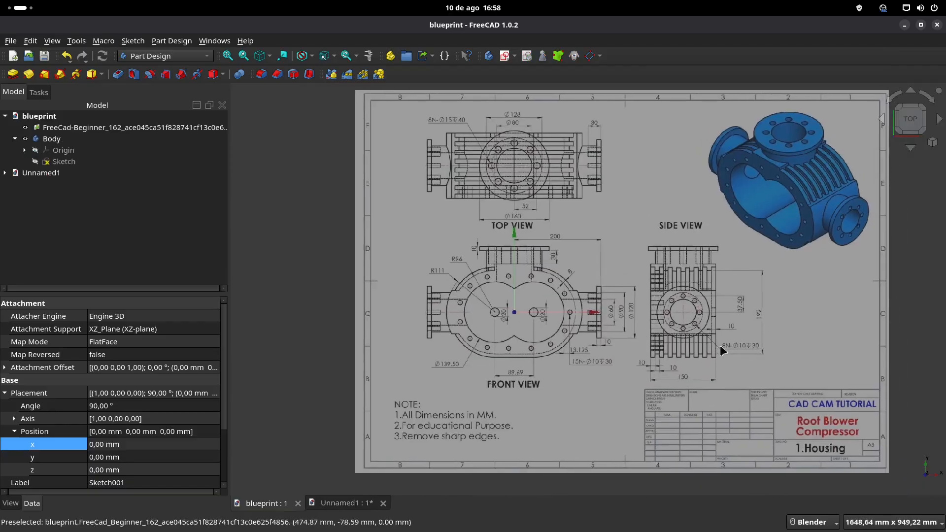
pyautogui.scroll(2, 723, 351)
pyautogui.click(345, 503)
pyautogui.moveTo(615, 336); pyautogui.dragTo(503, 367, button='middle')
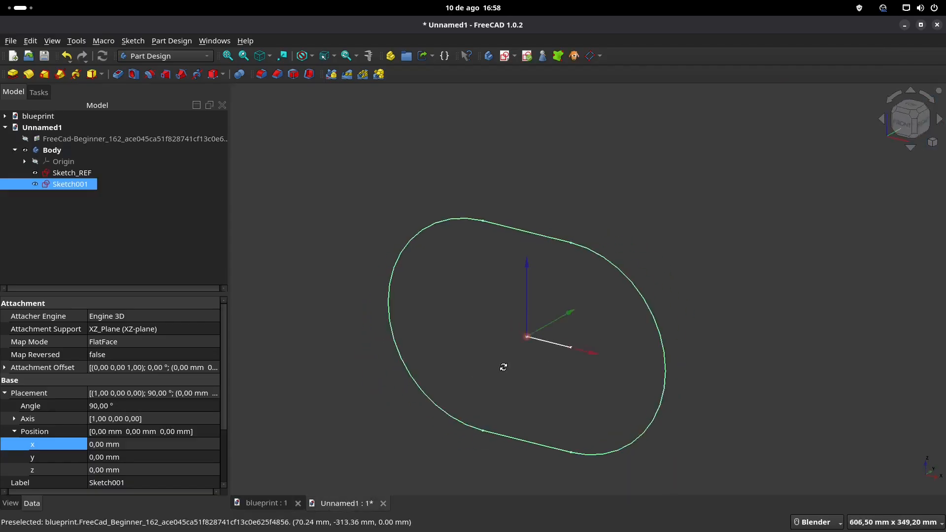
pyautogui.click(13, 74)
pyautogui.write('150')
pyautogui.click(35, 202)
pyautogui.click(142, 127)
pyautogui.moveTo(528, 307)
pyautogui.mouseDown(button='middle')
pyautogui.moveTo(543, 310)
pyautogui.moveTo(542, 298)
pyautogui.mouseUp(button='middle')
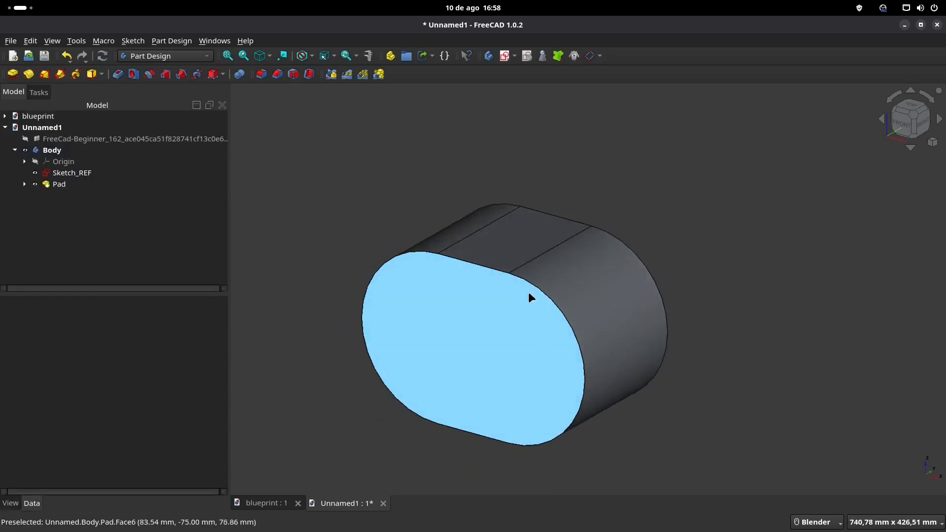
# Step: Examine the blueprint's isometric, front and side views for the shape and radius of the housing's side flange bases
pyautogui.click(278, 507)
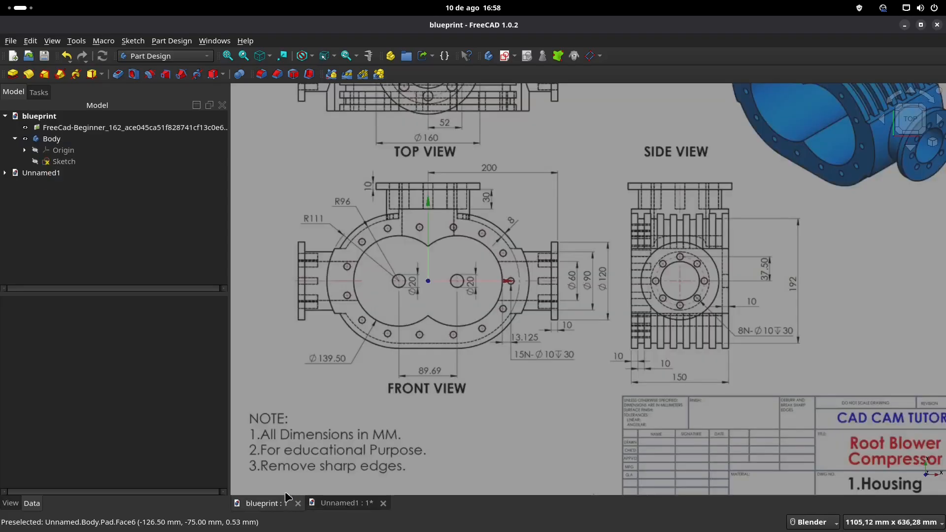
pyautogui.scroll(-2, 680, 268)
pyautogui.moveTo(679, 267)
pyautogui.keyDown('shift'); pyautogui.mouseDown(button='middle')
pyautogui.moveTo(654, 309)
pyautogui.moveTo(616, 337)
pyautogui.mouseUp(button='middle'); pyautogui.keyUp('shift')
pyautogui.scroll(2, 716, 275)
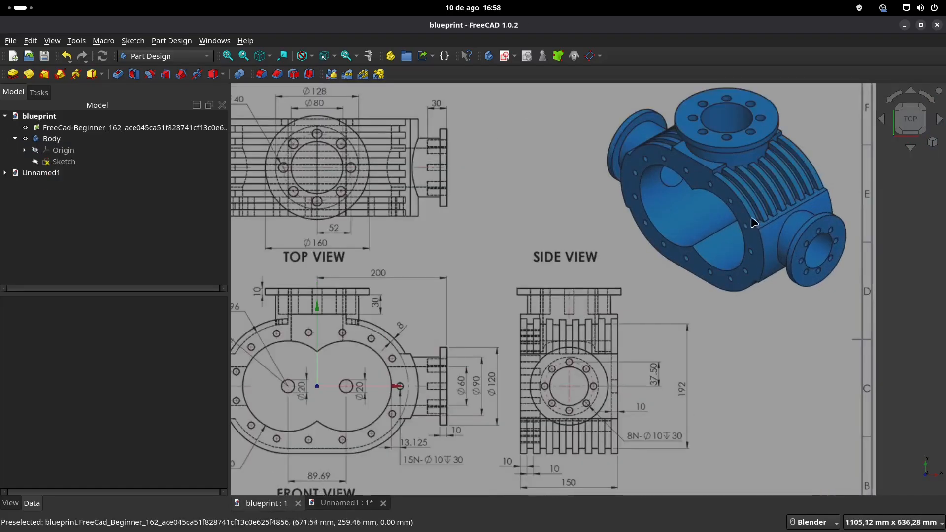
pyautogui.keyDown('shift'); pyautogui.moveTo(356, 340); pyautogui.dragTo(483, 322, button='middle'); pyautogui.keyUp('shift')
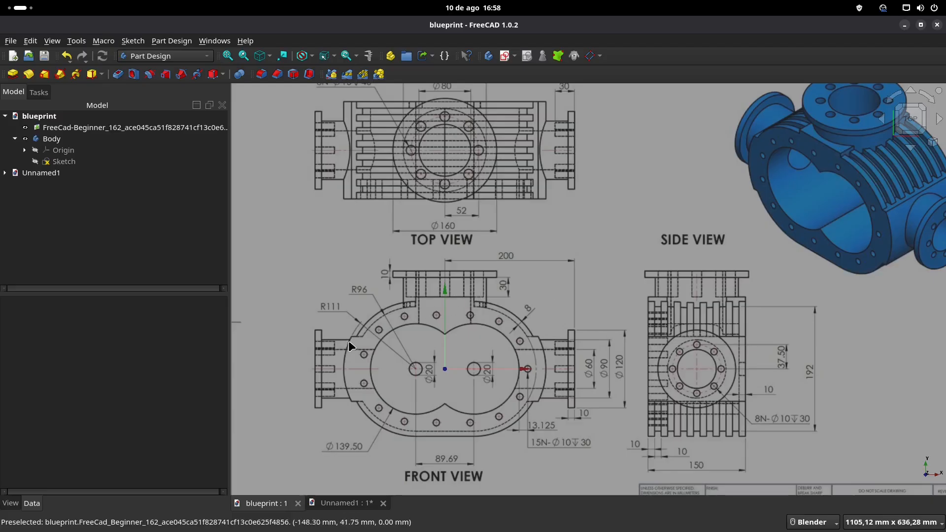
pyautogui.keyDown('shift'); pyautogui.moveTo(798, 207); pyautogui.dragTo(768, 206, button='middle'); pyautogui.keyUp('shift')
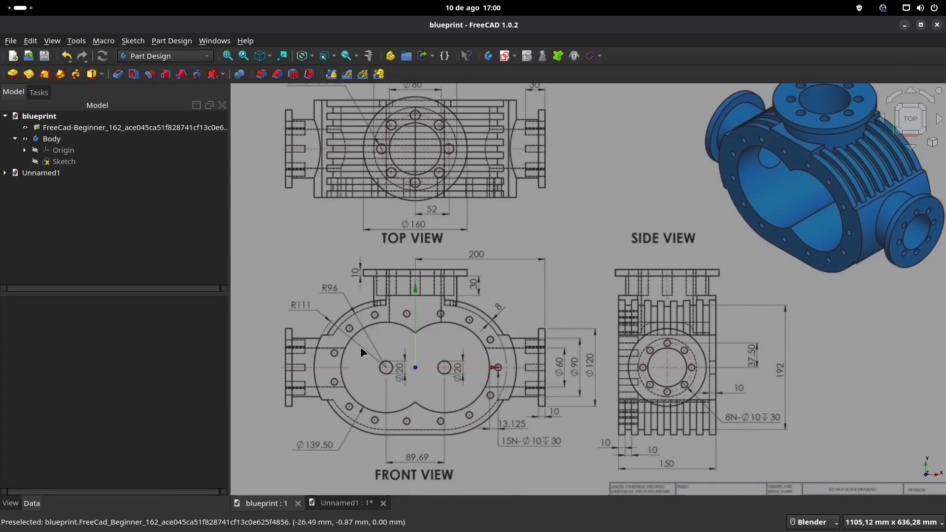
pyautogui.scroll(2, 350, 338)
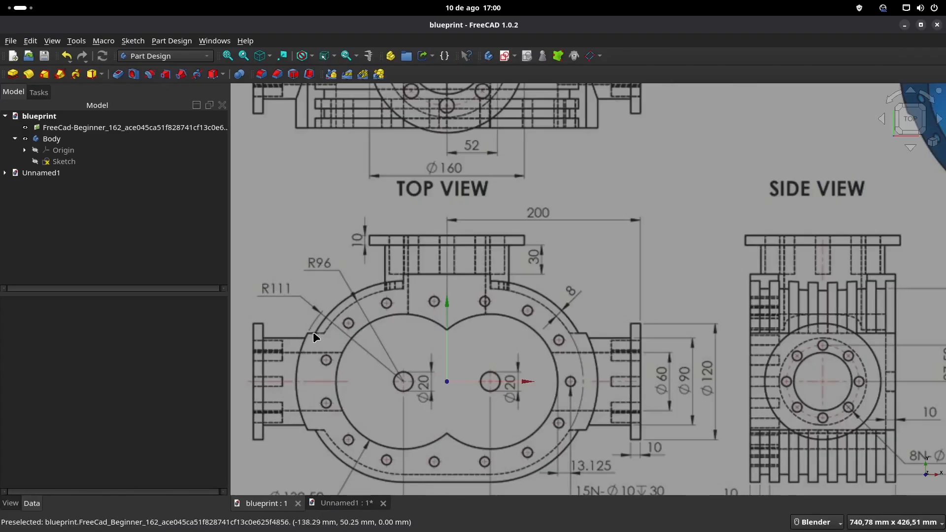
# Step: Inspect the reference measurements in the blueprint document's sketch and close the sketch
pyautogui.click(64, 165)
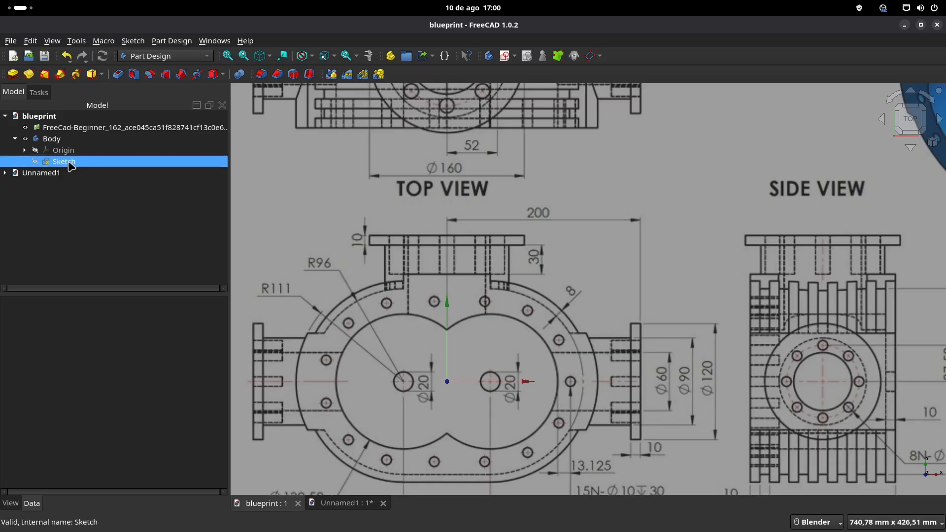
pyautogui.doubleClick(70, 166)
pyautogui.scroll(3, 412, 379)
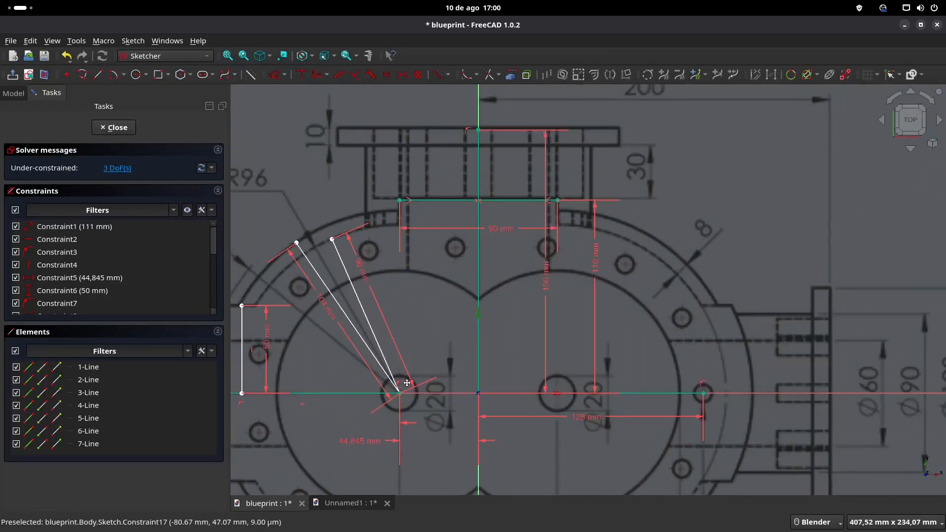
pyautogui.keyDown('shift'); pyautogui.moveTo(407, 383); pyautogui.dragTo(444, 351, button='middle'); pyautogui.keyUp('shift')
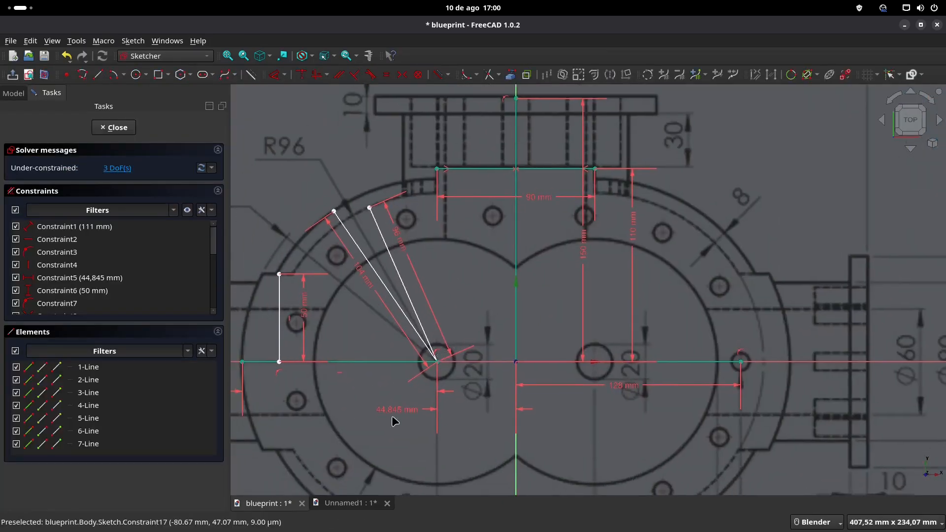
pyautogui.click(117, 128)
# Step: Open Sketch_REF in the housing document for editing, switch on the section view and show the blueprint image
pyautogui.click(349, 503)
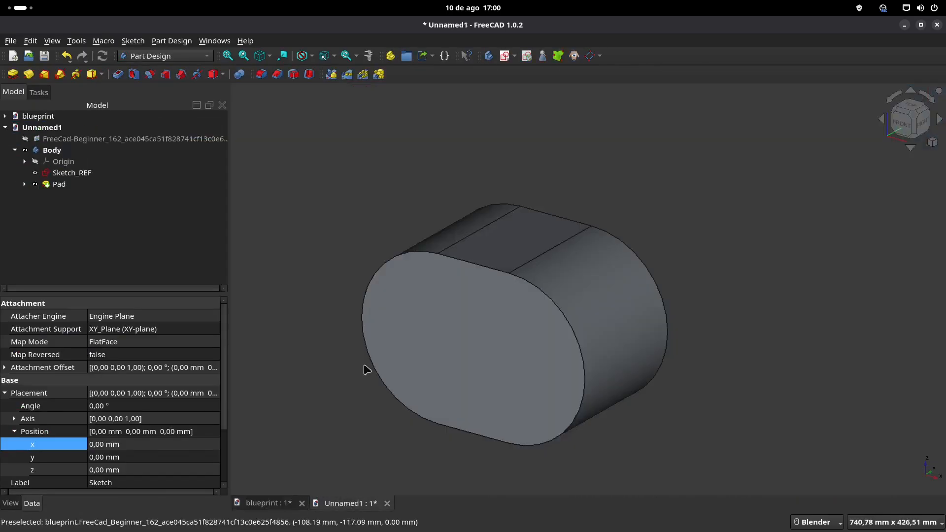
pyautogui.click(73, 174)
pyautogui.doubleClick(73, 174)
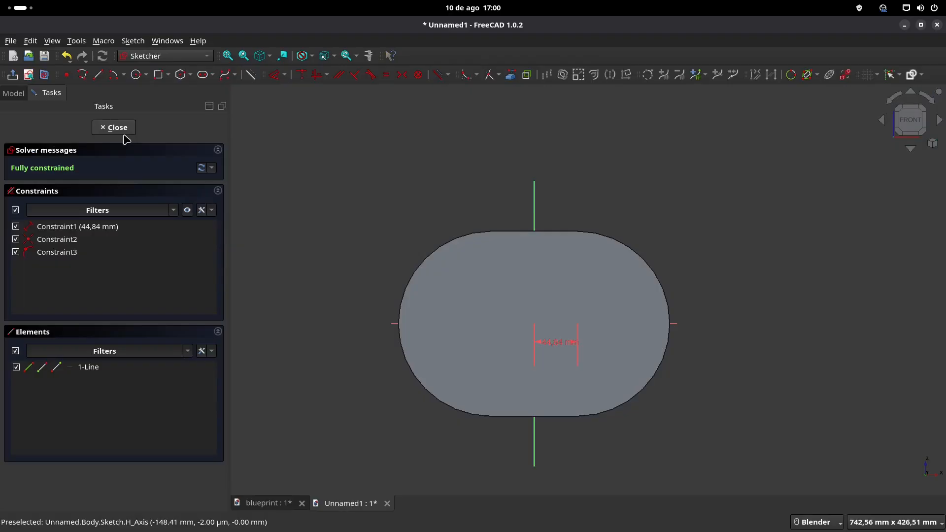
pyautogui.click(45, 76)
pyautogui.scroll(1, 460, 349)
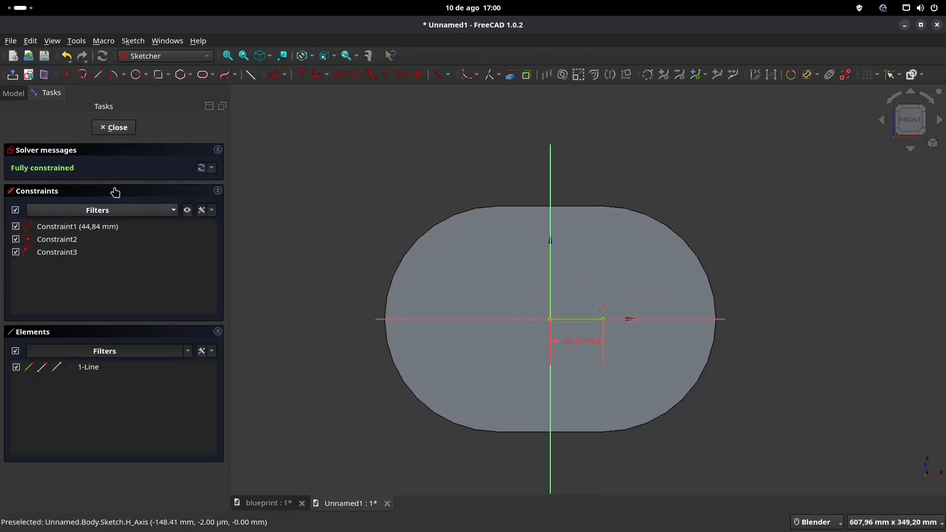
pyautogui.click(13, 93)
pyautogui.click(105, 141)
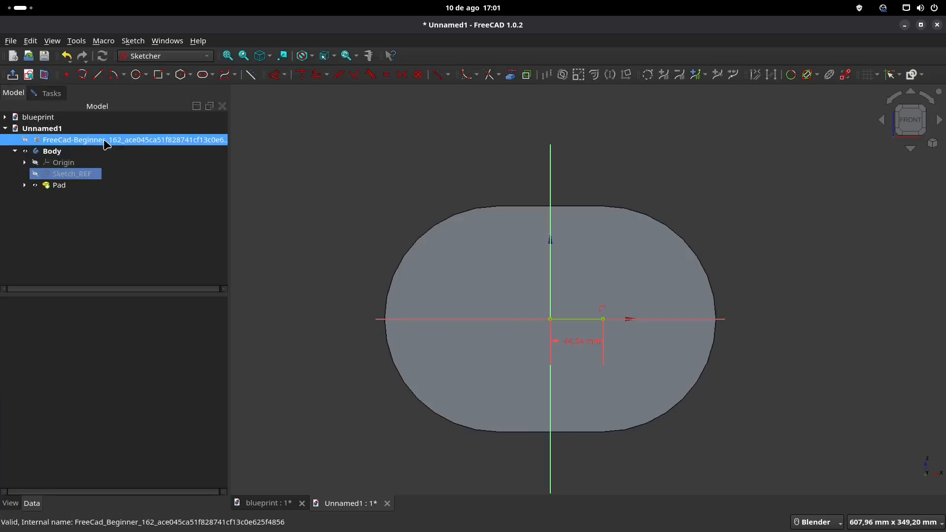
pyautogui.press('space')
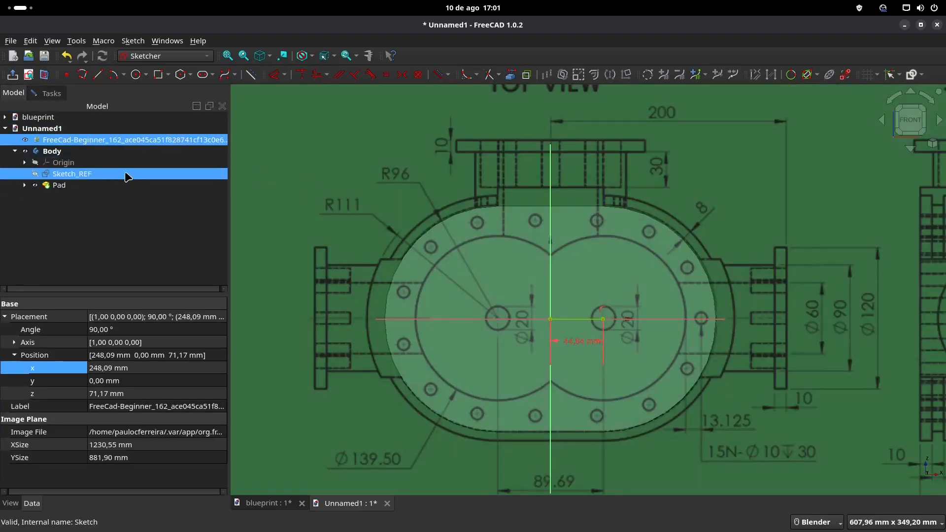
# Step: Draw a 50 mm line at 90° upward from the horizontal axis near the housing's left edge in Sketch_REF
pyautogui.scroll(2, 432, 295)
pyautogui.keyDown('shift'); pyautogui.moveTo(469, 253); pyautogui.dragTo(527, 230, button='middle'); pyautogui.keyUp('shift')
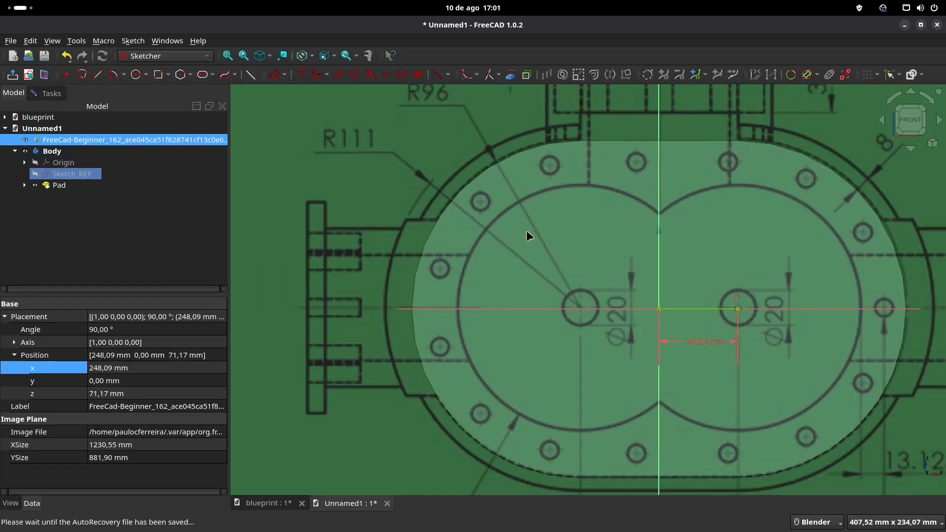
pyautogui.click(98, 74)
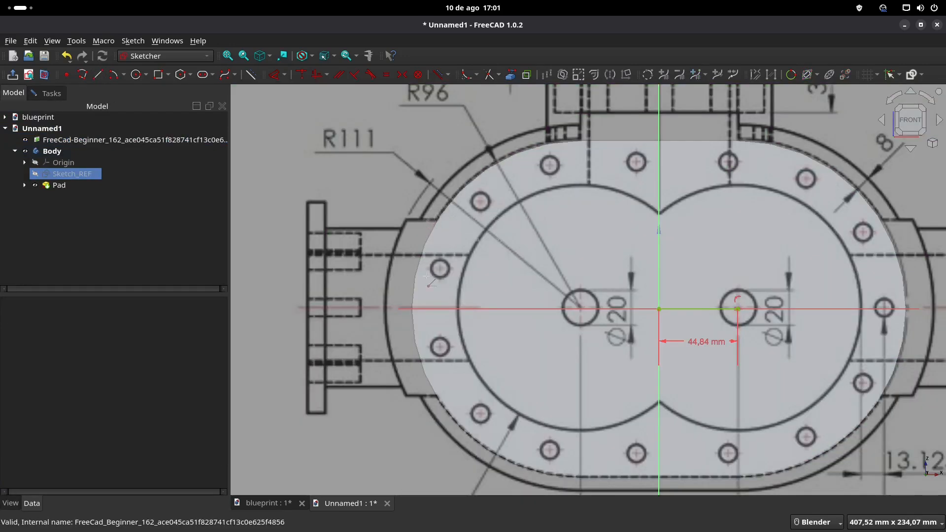
pyautogui.click(419, 308)
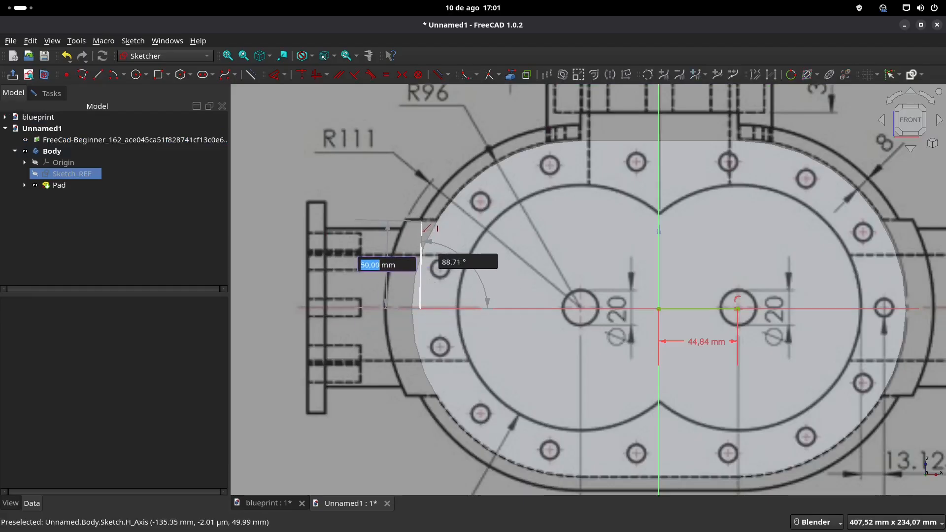
pyautogui.write('50')
pyautogui.press('Tab')
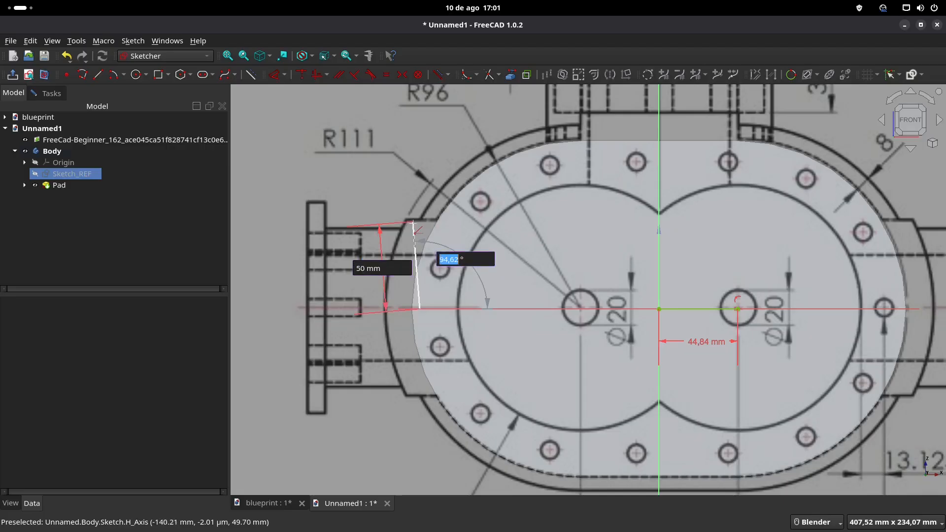
pyautogui.write('90')
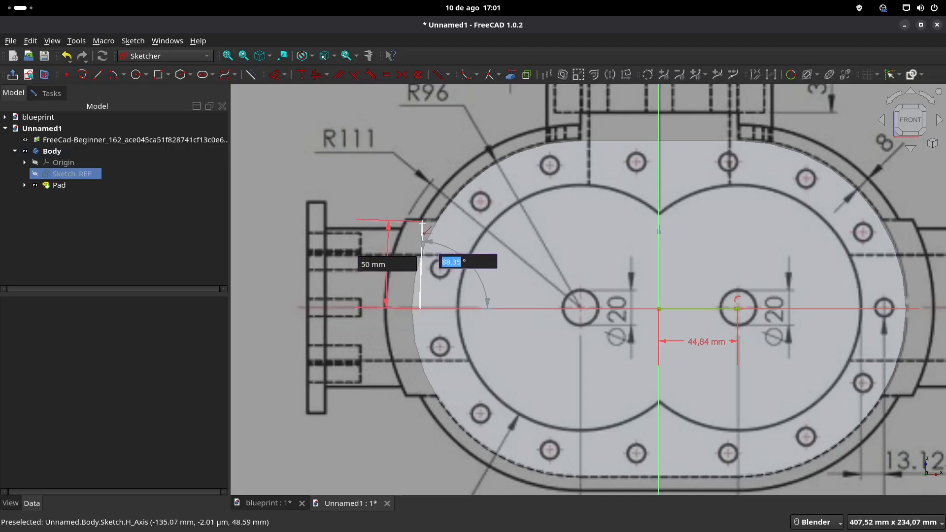
pyautogui.press('Return')
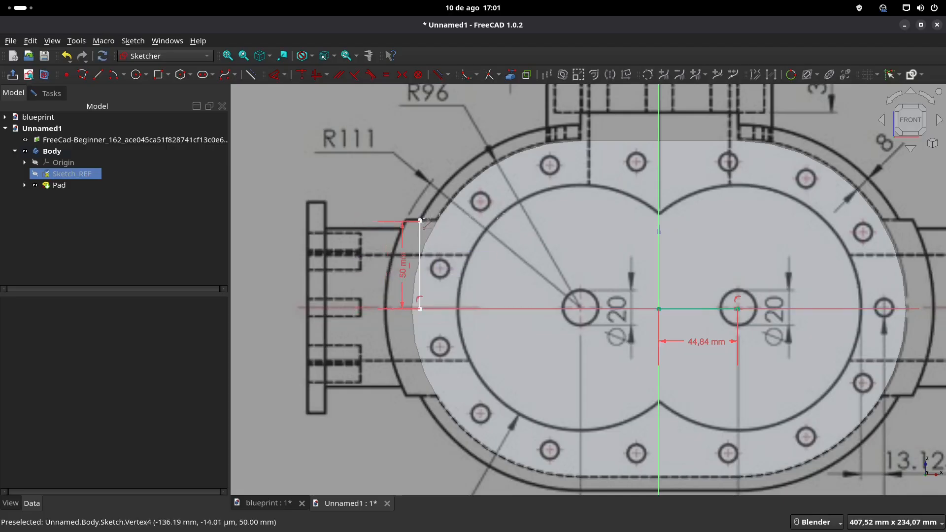
# Step: Close Sketch_REF and hide the blueprint image in the housing document
pyautogui.keyDown('shift'); pyautogui.moveTo(649, 194); pyautogui.dragTo(571, 248, button='middle'); pyautogui.keyUp('shift')
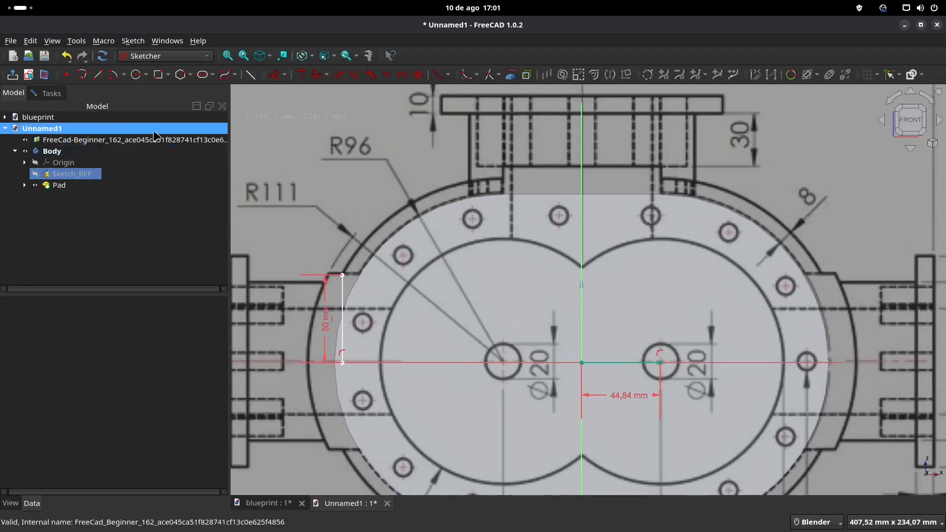
pyautogui.click(49, 93)
pyautogui.click(117, 129)
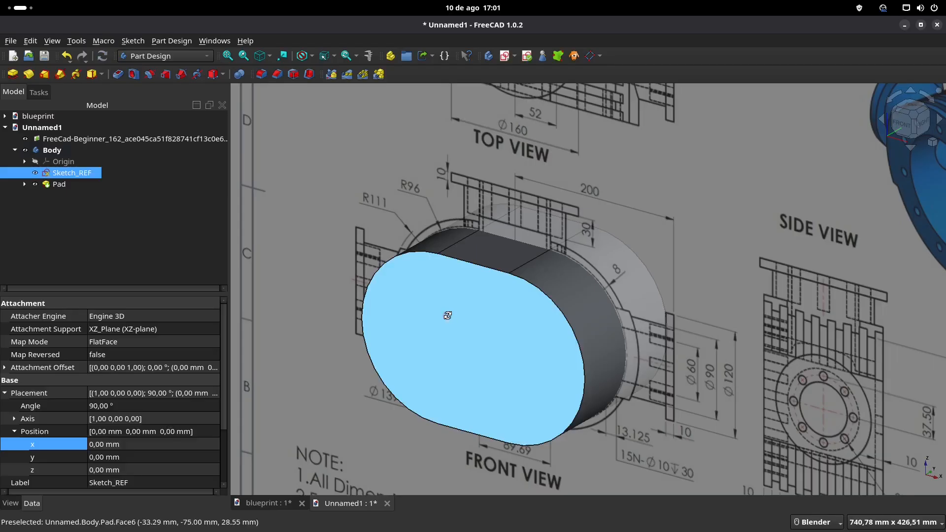
pyautogui.press('1')
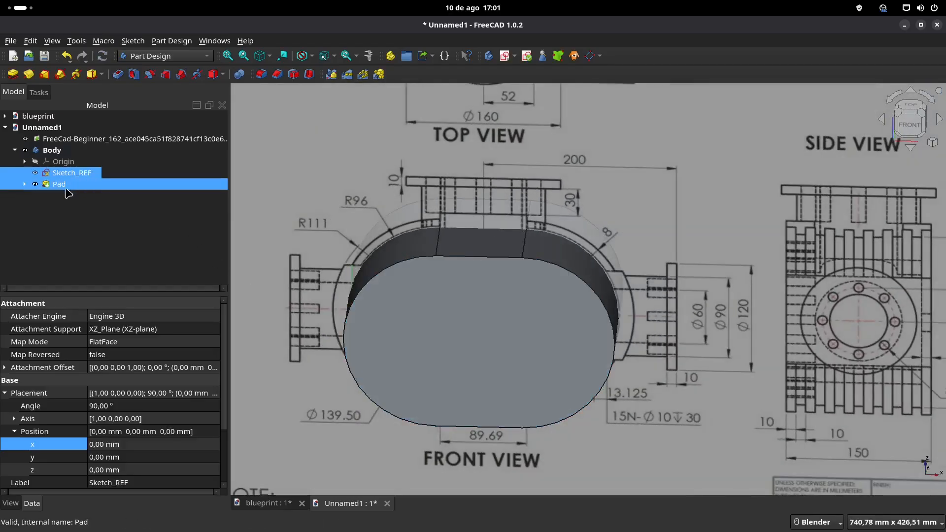
pyautogui.click(93, 140)
pyautogui.press('space')
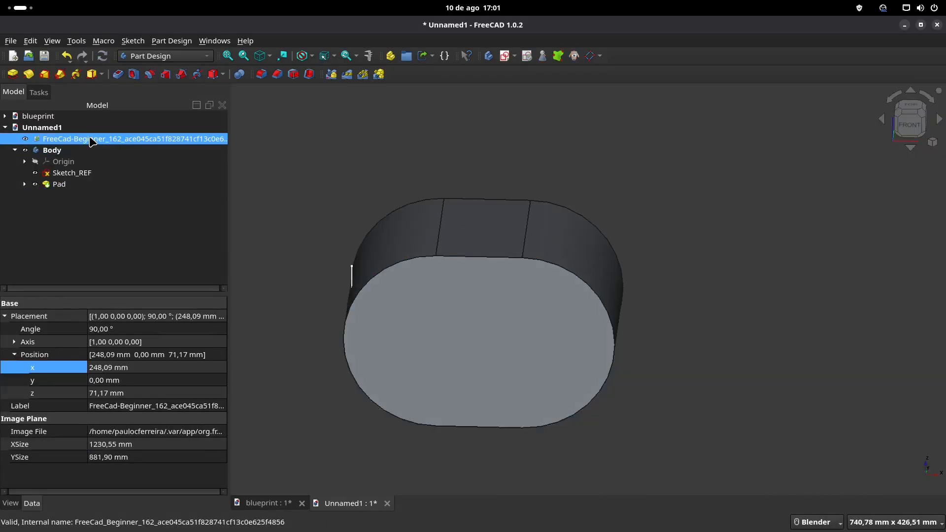
pyautogui.moveTo(399, 275); pyautogui.dragTo(432, 253, button='middle')
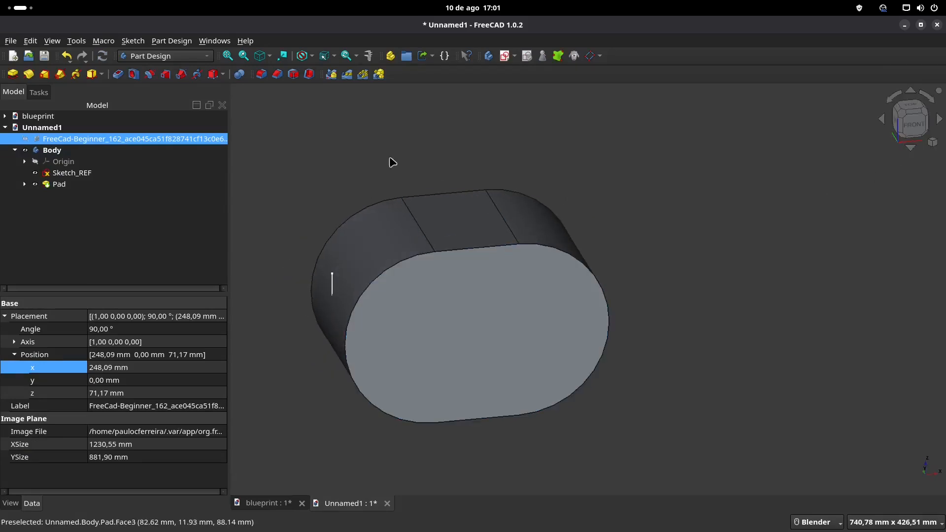
# Step: Start a new sketch on the XZ plane, and save the blueprint document while checking the outer side radius in its front view
pyautogui.click(505, 55)
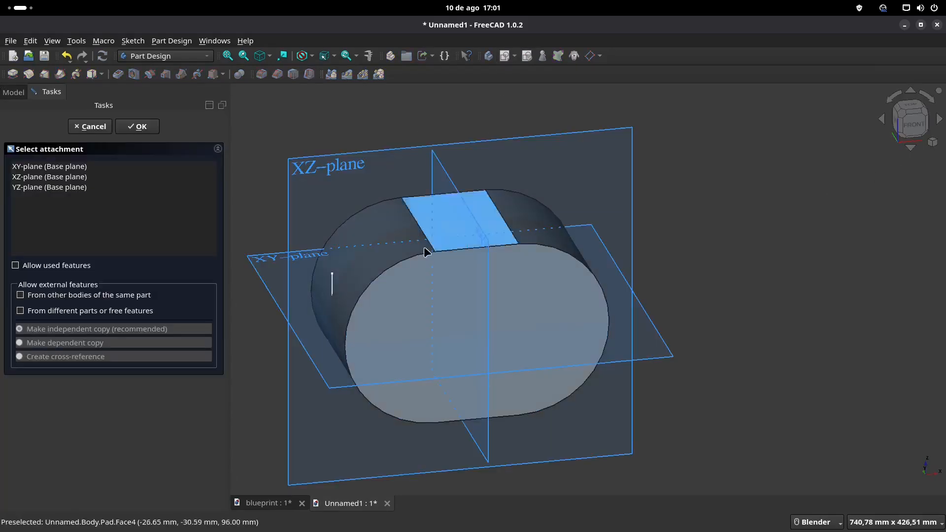
pyautogui.click(340, 167)
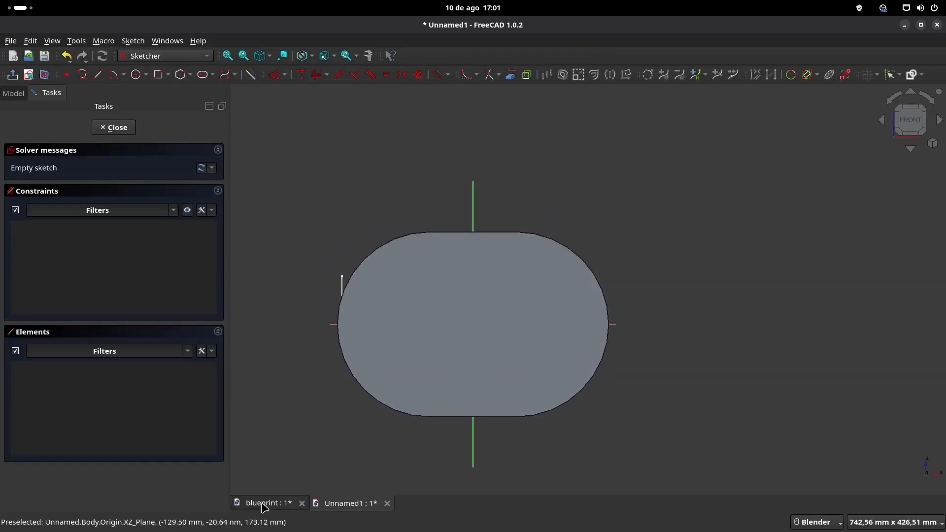
pyautogui.click(262, 505)
pyautogui.hotkey('ctrl', 's')
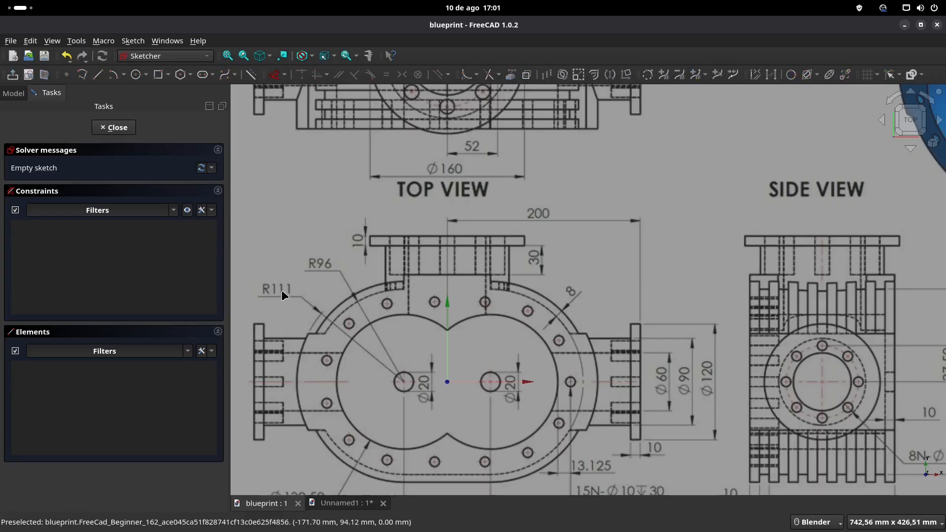
pyautogui.keyDown('shift'); pyautogui.moveTo(345, 379); pyautogui.dragTo(383, 315, button='middle'); pyautogui.keyUp('shift')
pyautogui.click(339, 503)
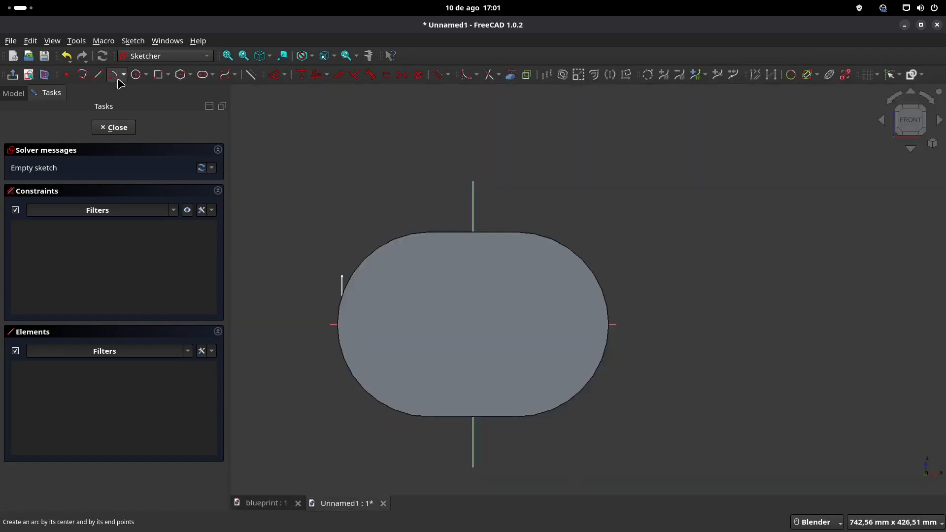
# Step: Link the left arc edge of the padded body into the sketch as external geometry
pyautogui.click(114, 75)
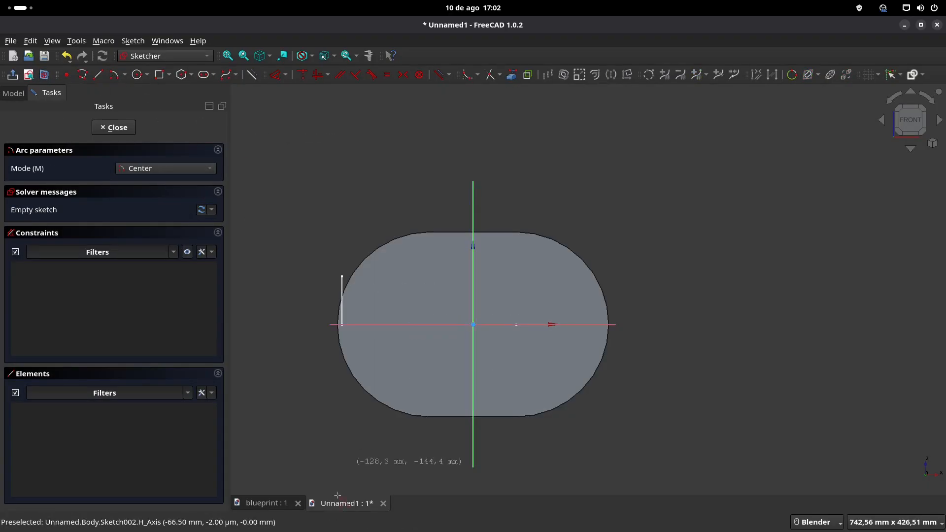
pyautogui.click(511, 74)
pyautogui.click(383, 251)
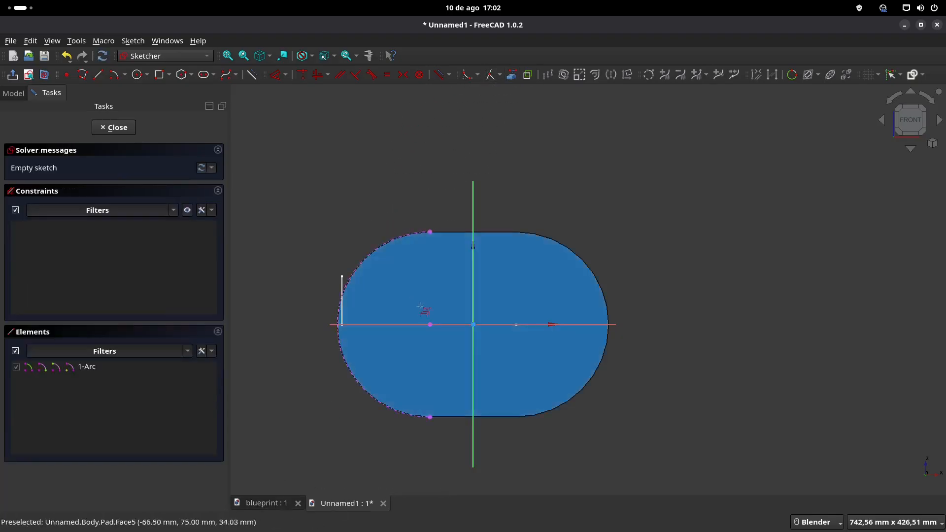
# Step: Draw a 111 mm radius arc around the centre of the referenced left arc, spanning the outside of the body's left end
pyautogui.click(113, 76)
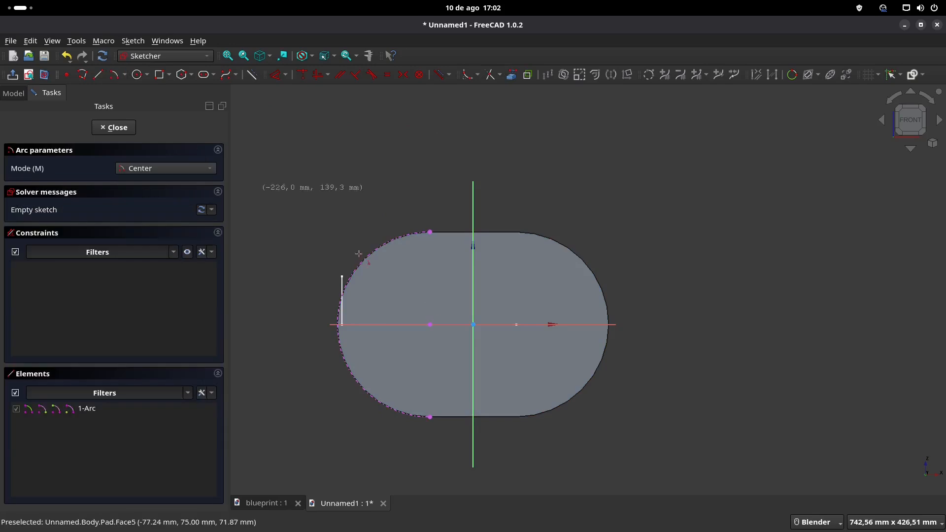
pyautogui.click(431, 325)
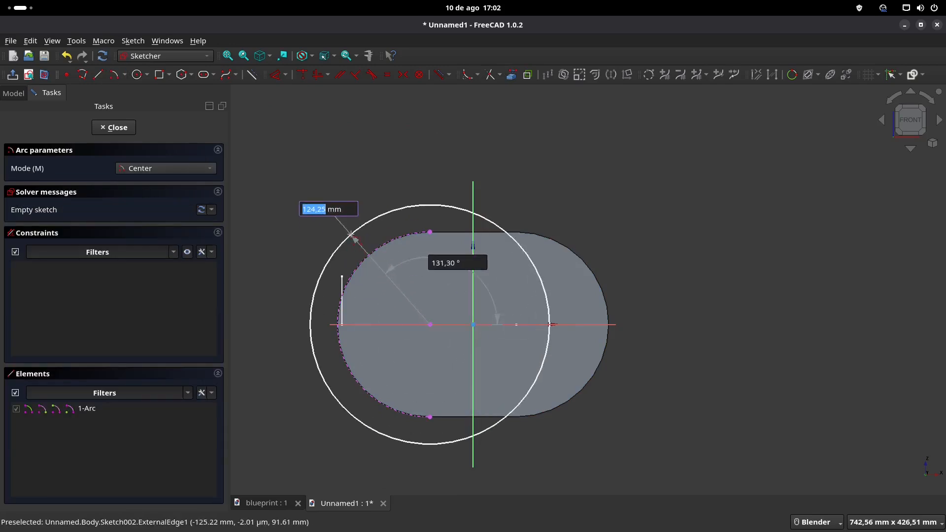
pyautogui.write('111')
pyautogui.press('Tab')
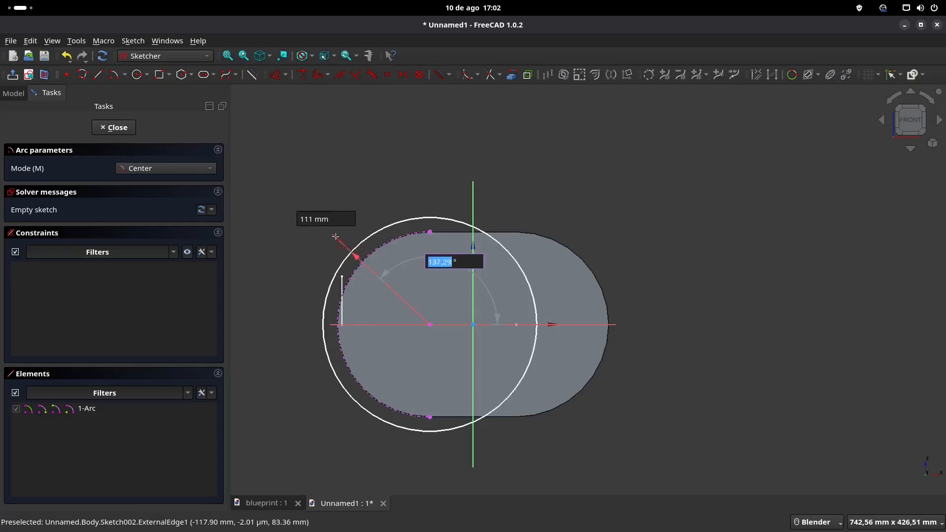
pyautogui.click(336, 236)
pyautogui.click(313, 385)
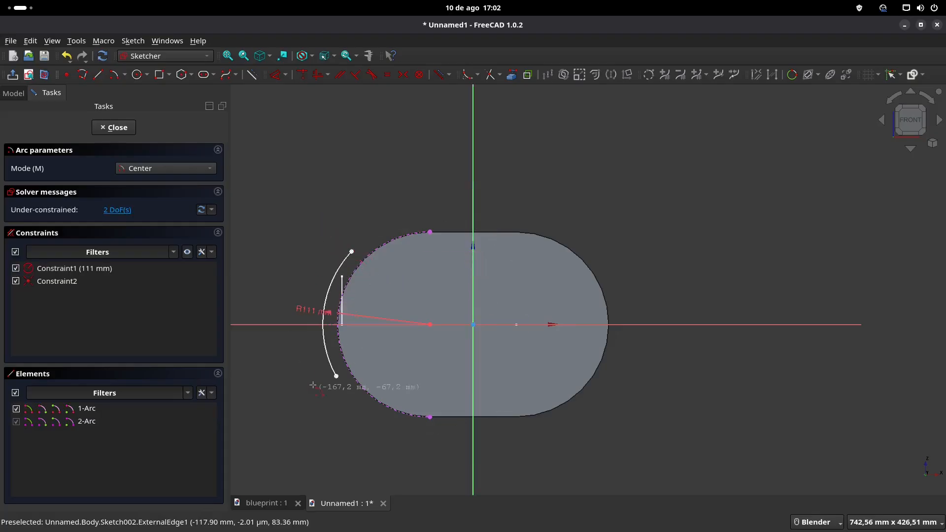
pyautogui.press('Escape')
pyautogui.scroll(2, 357, 234)
pyautogui.keyDown('shift'); pyautogui.moveTo(371, 265); pyautogui.dragTo(440, 164, button='middle'); pyautogui.keyUp('shift')
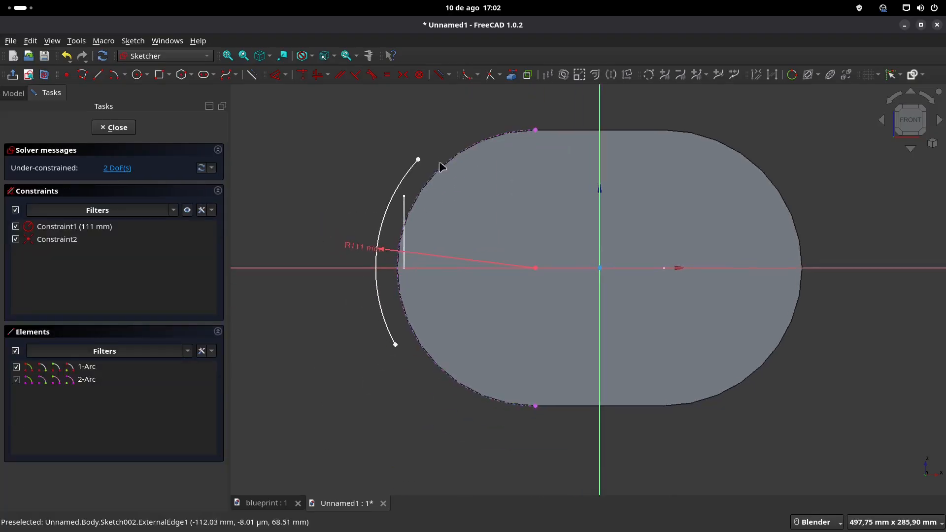
# Step: Draw a vertical line from the R111 arc's upper endpoint down to the horizontal axis and convert it to construction geometry
pyautogui.moveTo(353, 245); pyautogui.dragTo(313, 218)
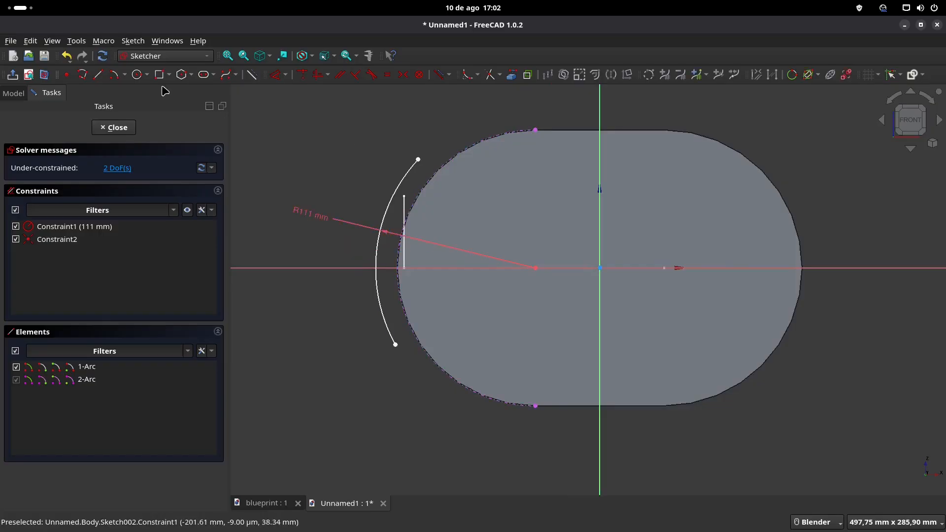
pyautogui.click(98, 74)
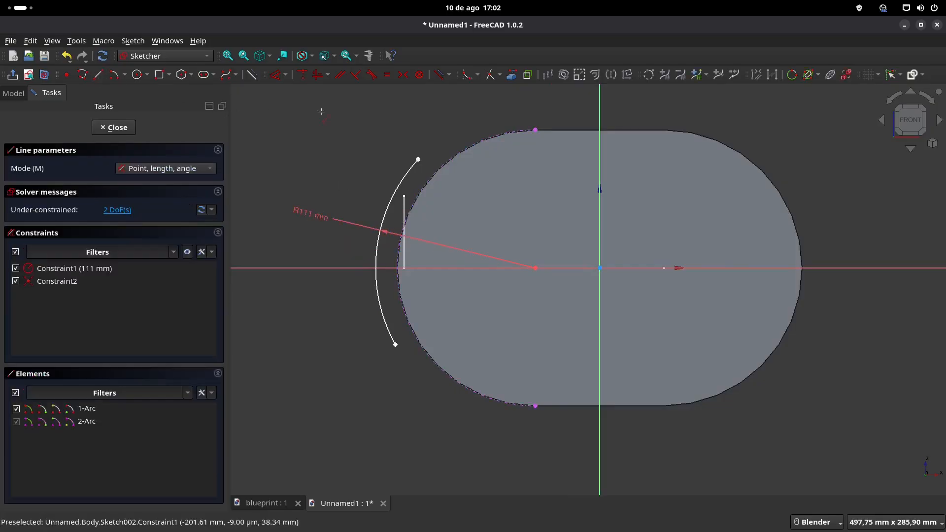
pyautogui.click(418, 159)
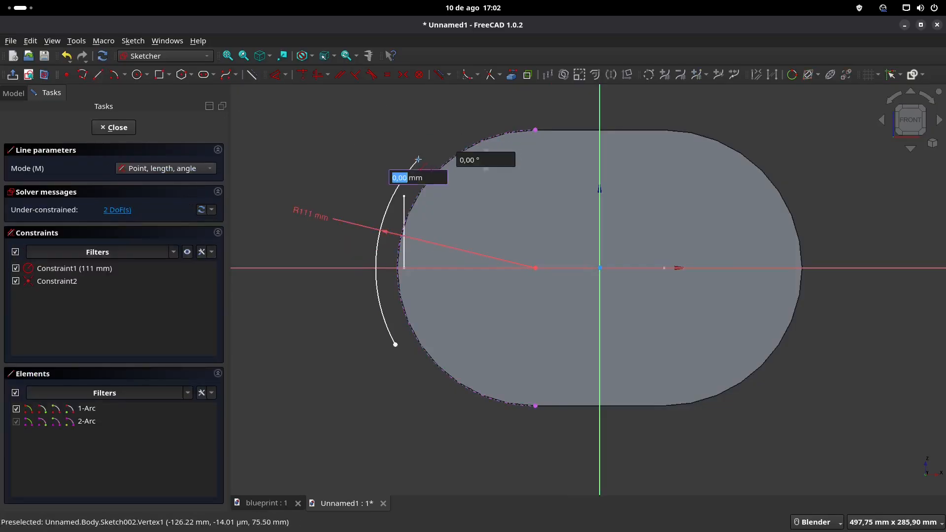
pyautogui.click(419, 267)
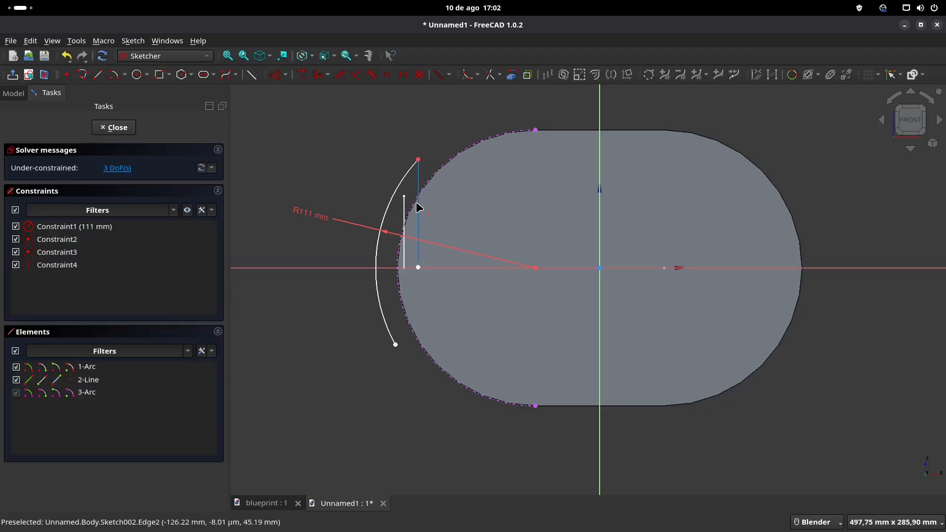
pyautogui.click(422, 211)
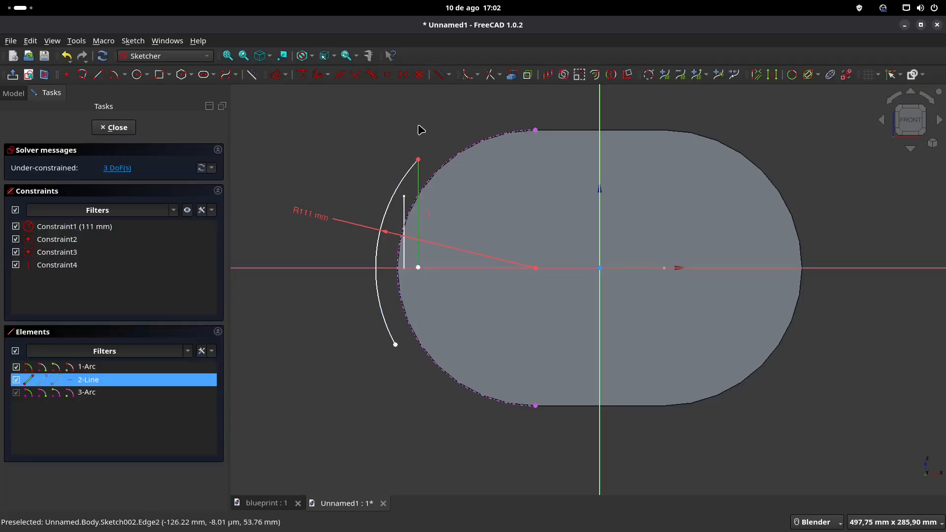
pyautogui.click(251, 74)
# Step: Dimension the construction line's length as 50 mm and constrain its lower endpoint onto the horizontal axis
pyautogui.click(419, 226)
pyautogui.click(449, 211)
pyautogui.write('50')
pyautogui.press('Return')
pyautogui.click(419, 232)
pyautogui.click(418, 268)
pyautogui.click(304, 76)
# Step: Close the flange profile with horizontal lines from both arc endpoints into the body and a vertical line joining their inner ends
pyautogui.moveTo(395, 345); pyautogui.dragTo(391, 335)
pyautogui.press('g')
pyautogui.press('l')
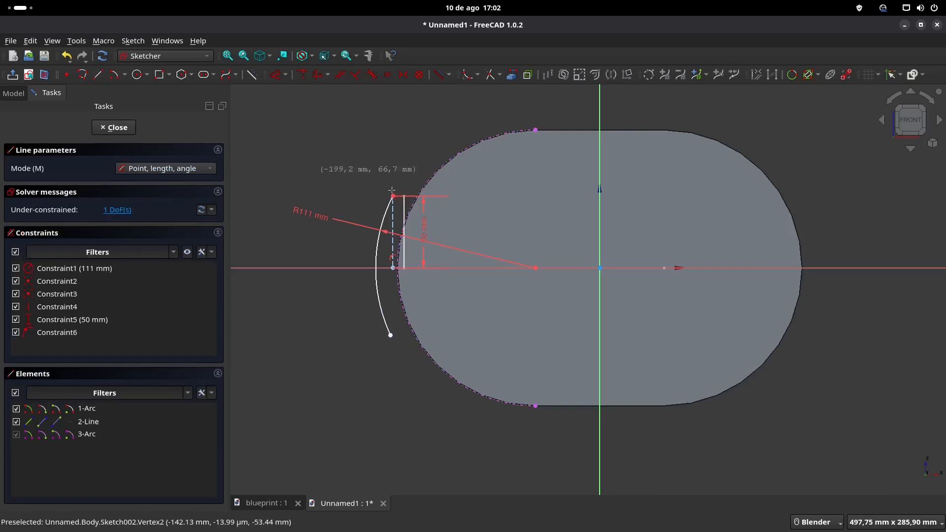
pyautogui.scroll(2, 396, 192)
pyautogui.click(392, 197)
pyautogui.click(459, 197)
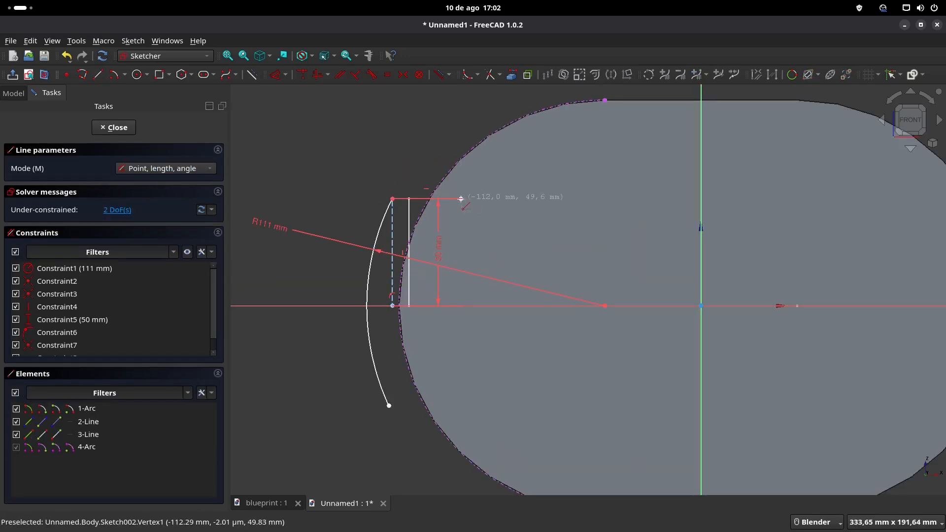
pyautogui.click(390, 405)
pyautogui.click(458, 406)
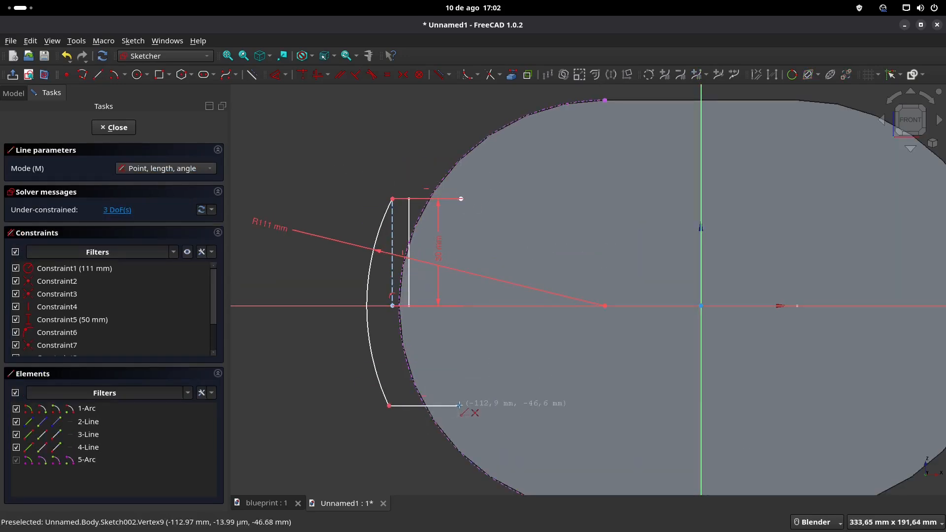
pyautogui.click(460, 199)
pyautogui.rightClick(359, 156)
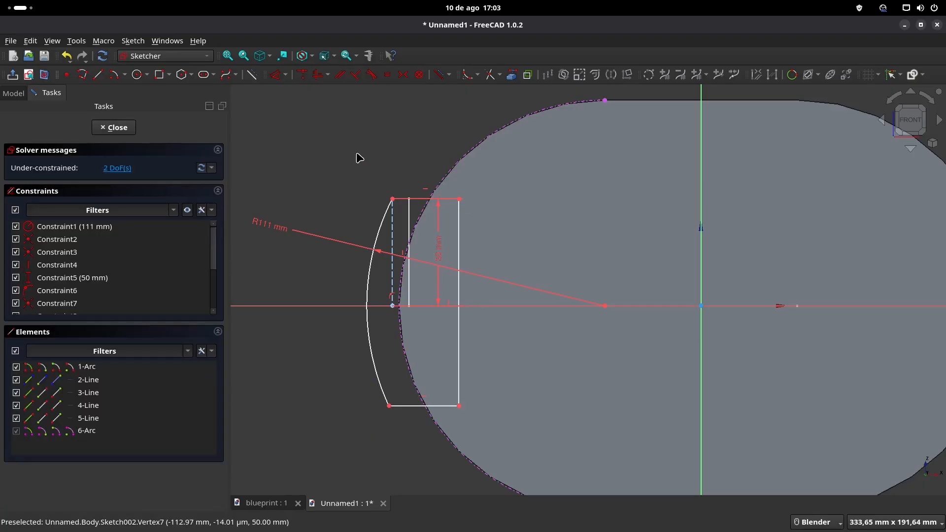
# Step: Constrain the two arc endpoints to be vertically aligned and set the profile's upper horizontal edge to 30 mm
pyautogui.click(389, 406)
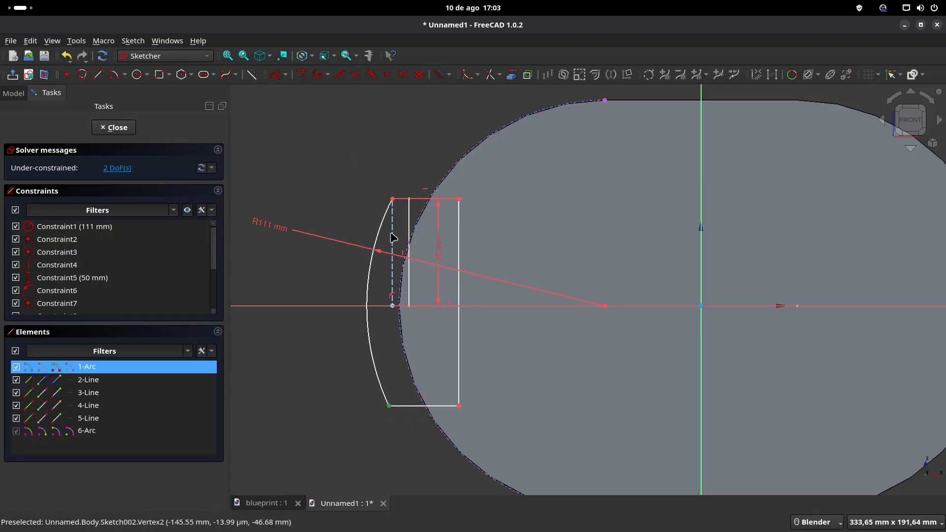
pyautogui.click(318, 75)
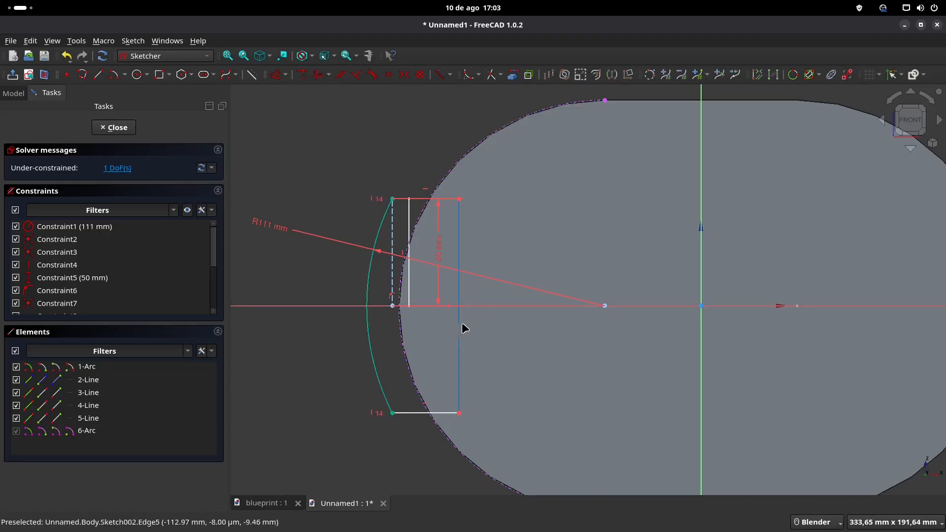
pyautogui.moveTo(441, 255); pyautogui.dragTo(351, 269)
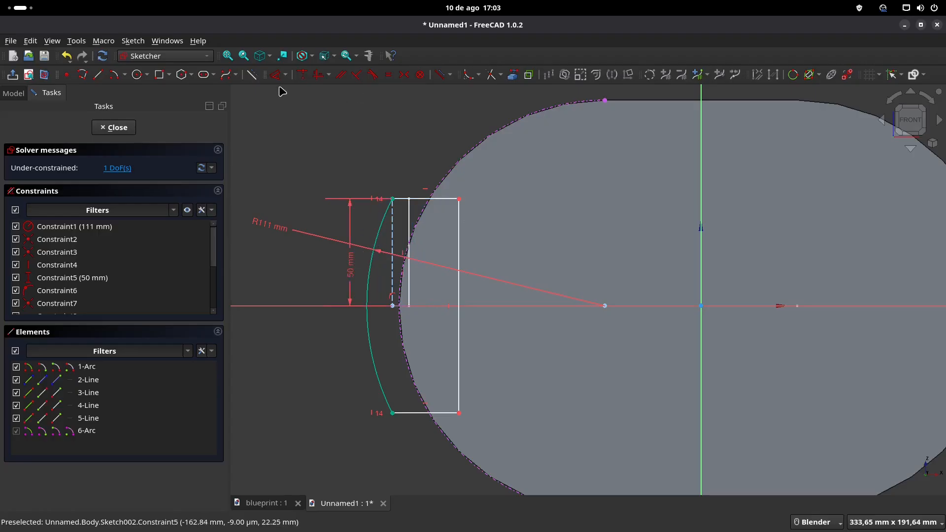
pyautogui.click(420, 199)
pyautogui.click(427, 169)
pyautogui.write('30')
pyautogui.press('Return')
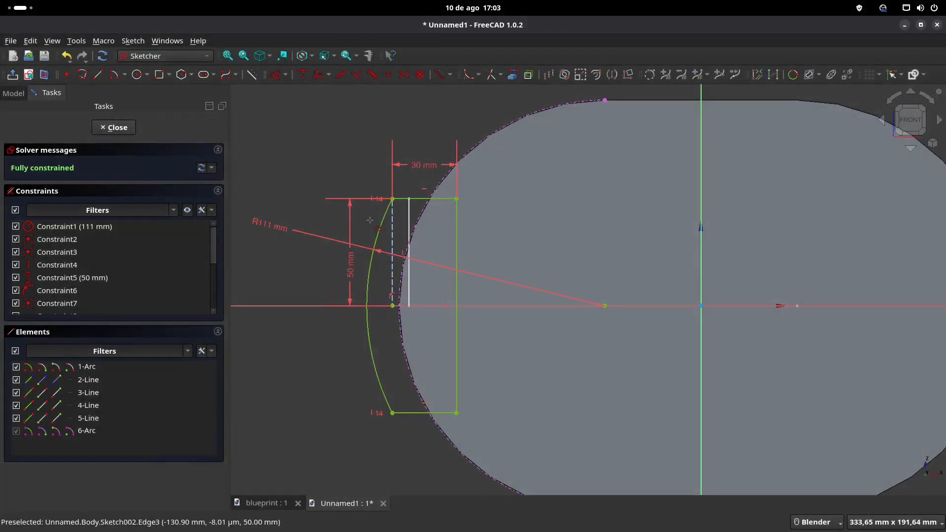
# Step: Close the flange sketch and pad it 150 mm symmetric to its plane
pyautogui.scroll(-2, 369, 220)
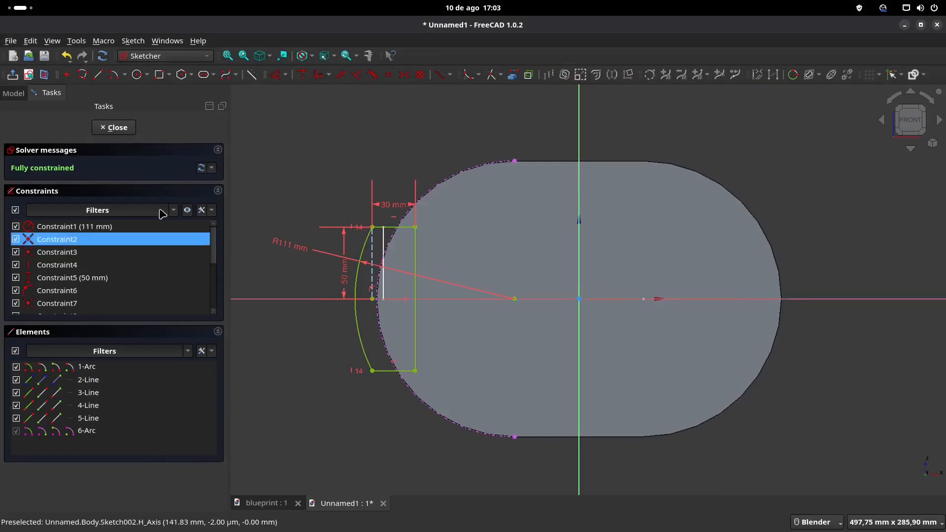
pyautogui.press('Escape')
pyautogui.moveTo(288, 156)
pyautogui.mouseDown(button='middle')
pyautogui.moveTo(363, 185)
pyautogui.moveTo(454, 188)
pyautogui.mouseUp(button='middle')
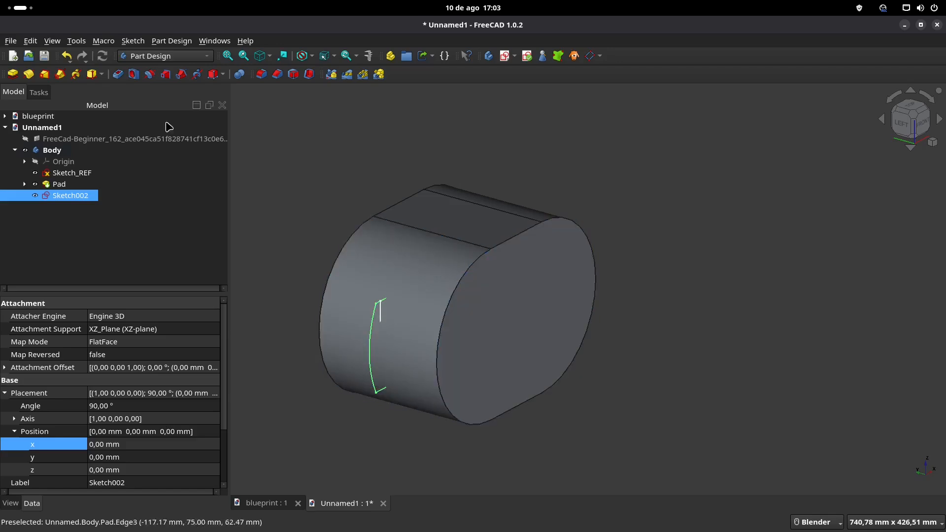
pyautogui.click(13, 73)
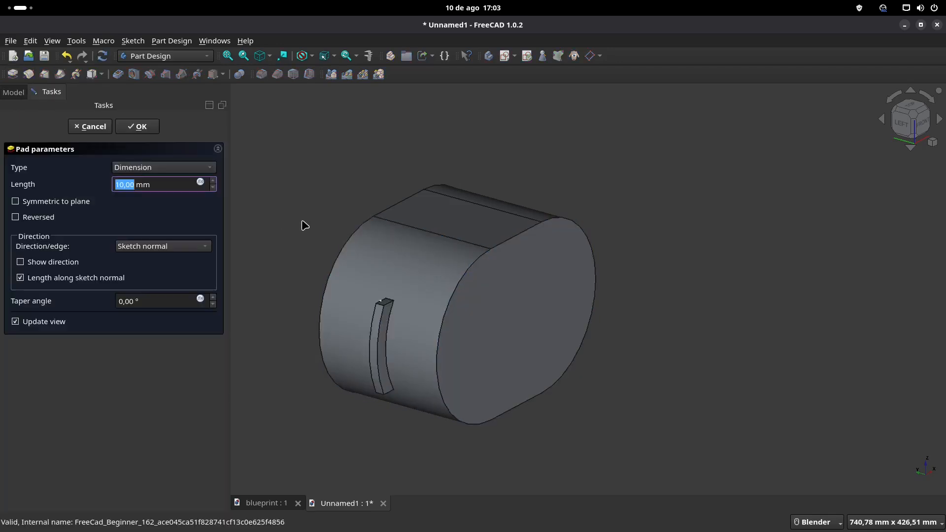
pyautogui.click(87, 202)
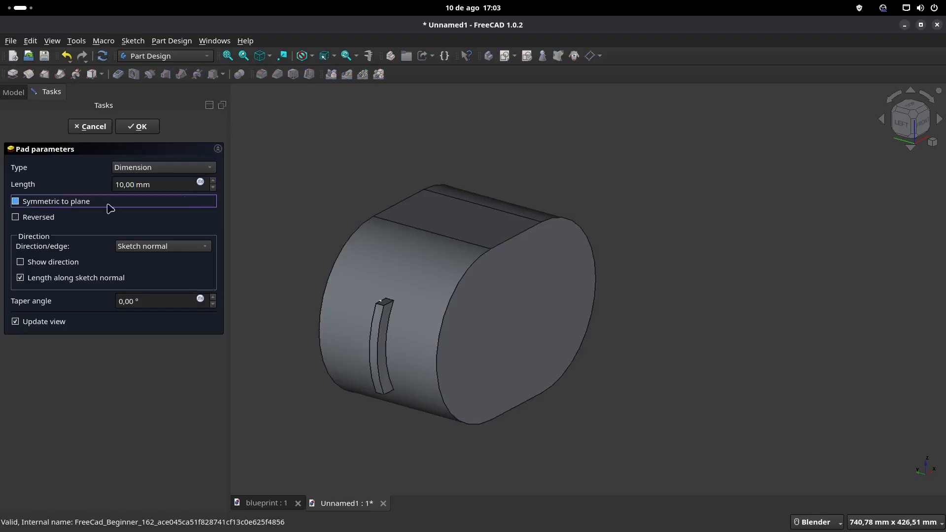
pyautogui.write('150')
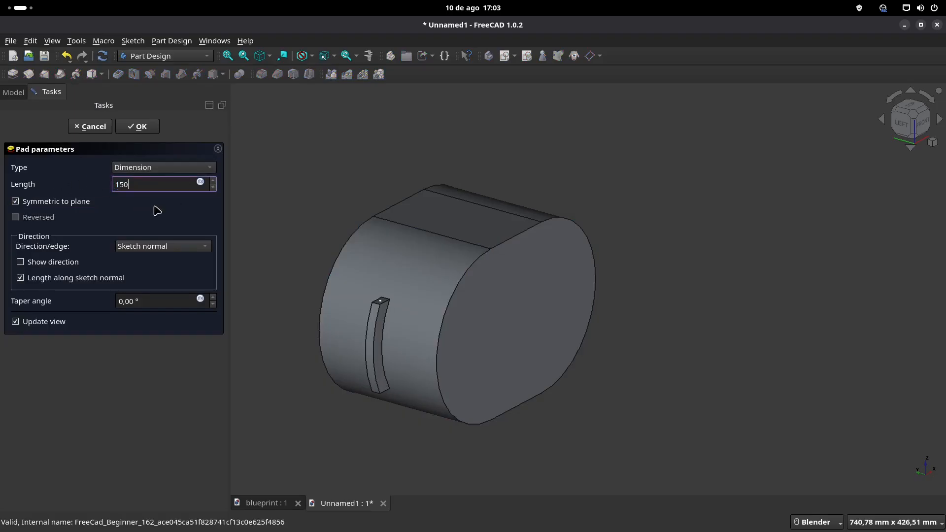
pyautogui.press('Return')
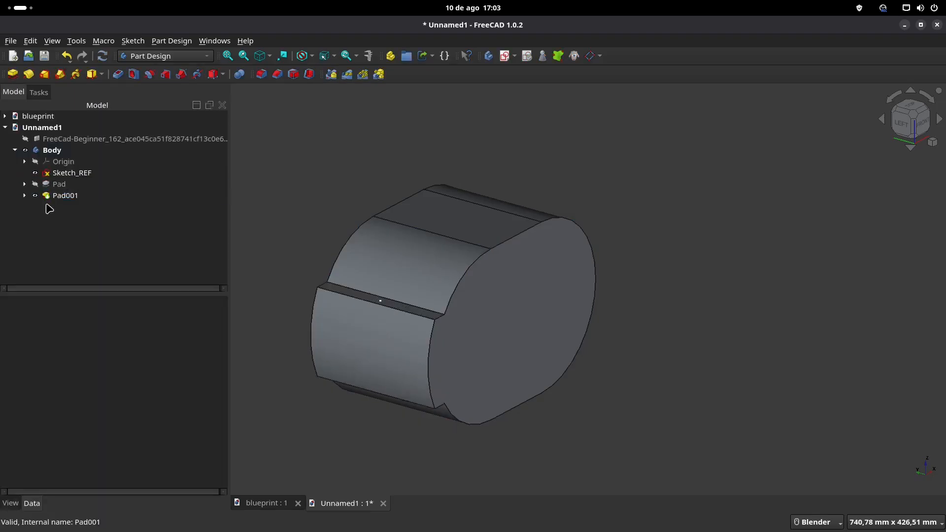
# Step: Mirror the side flange pad across the vertical sketch axis onto the opposite end of the body
pyautogui.click(65, 196)
pyautogui.moveTo(500, 228); pyautogui.dragTo(424, 236, button='middle')
pyautogui.click(331, 74)
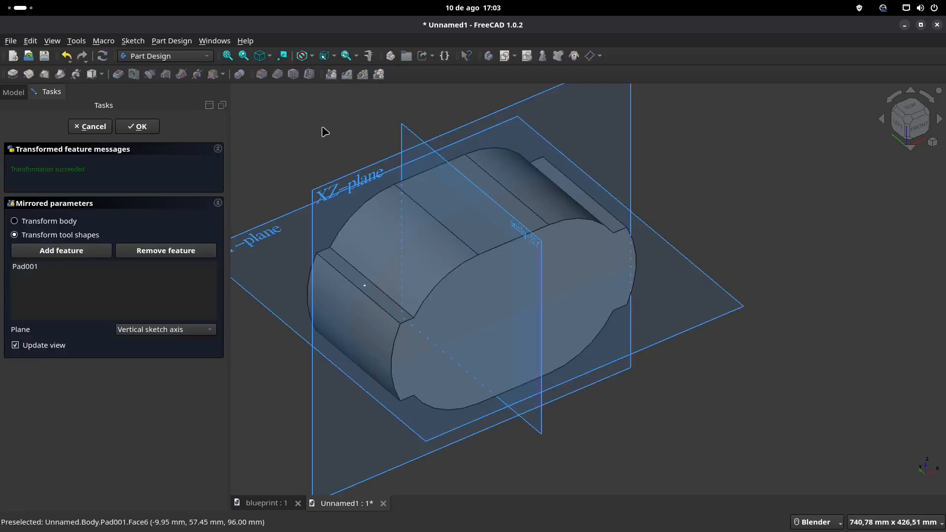
pyautogui.click(141, 127)
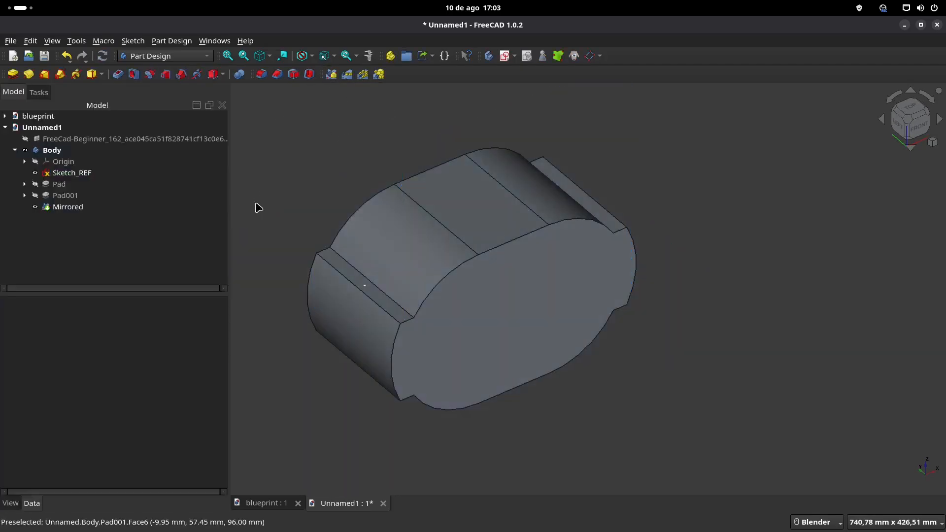
# Step: Compare the mirrored body with the blueprint image in the front view, and check the top flange in the blueprint document
pyautogui.click(121, 139)
pyautogui.press('space')
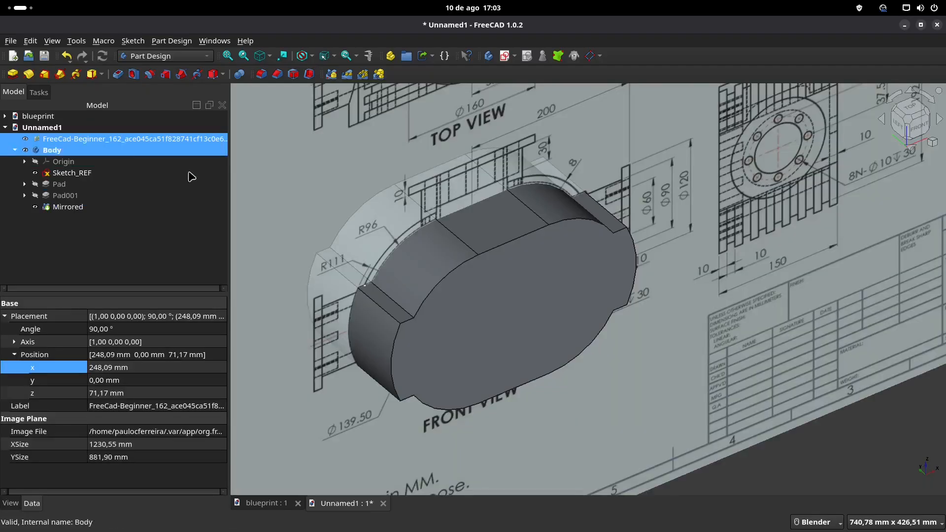
pyautogui.click(919, 129)
pyautogui.scroll(3, 551, 295)
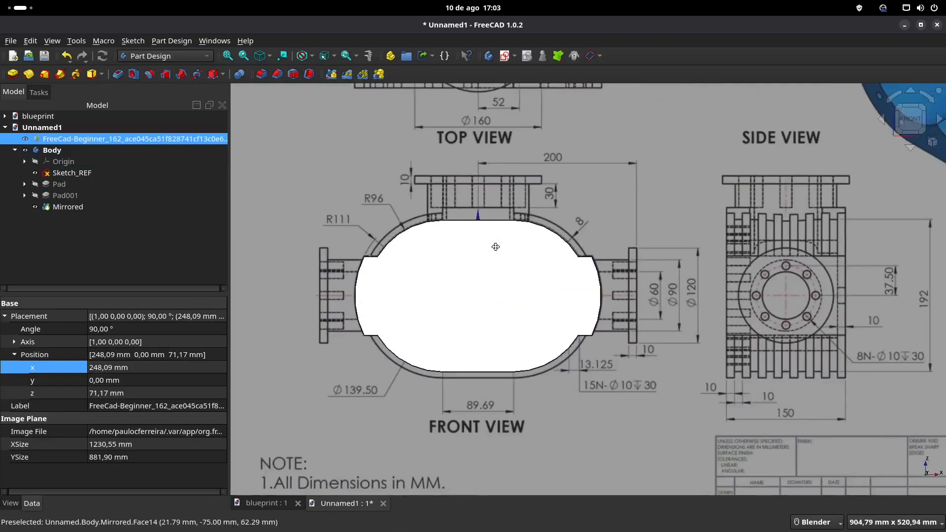
pyautogui.scroll(-3, 749, 222)
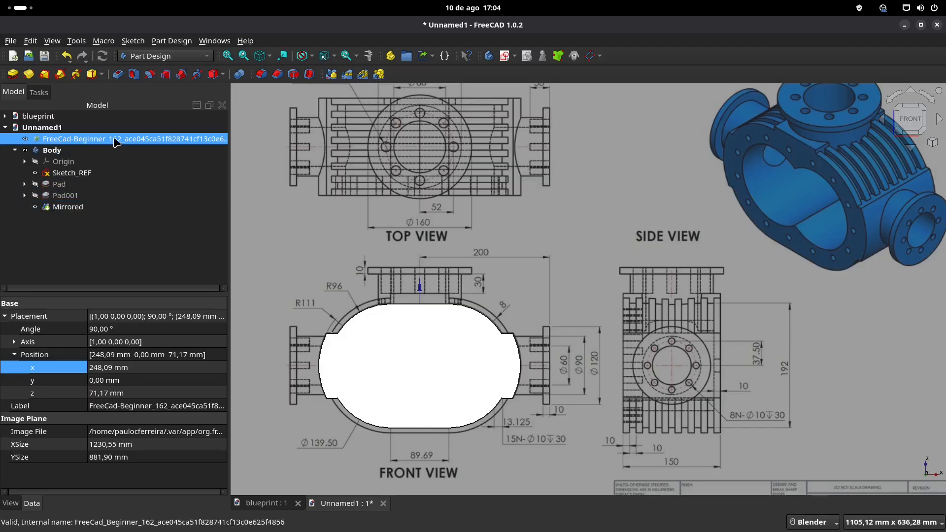
pyautogui.press('space')
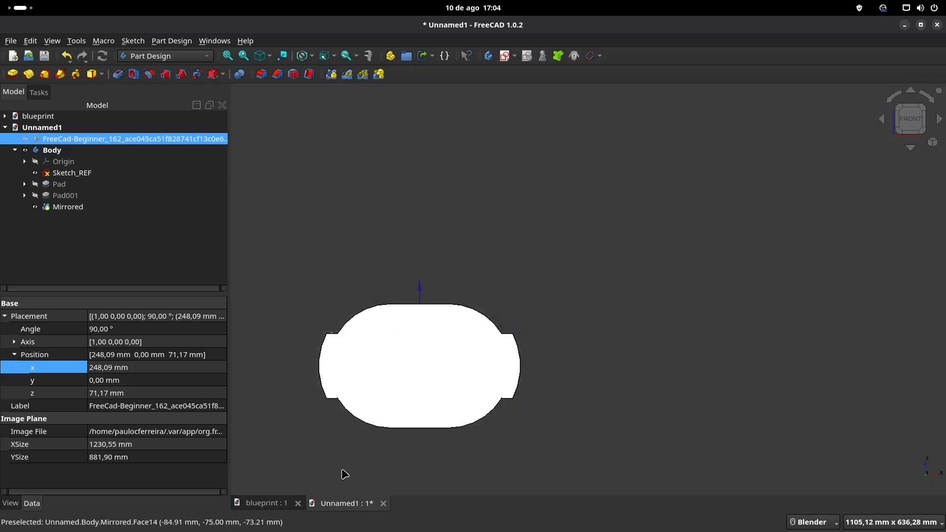
pyautogui.click(264, 503)
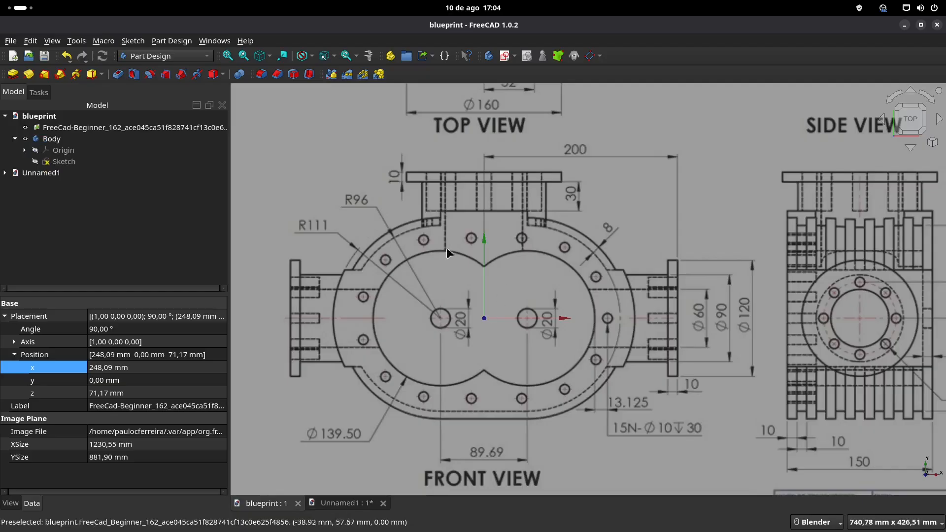
pyautogui.click(348, 503)
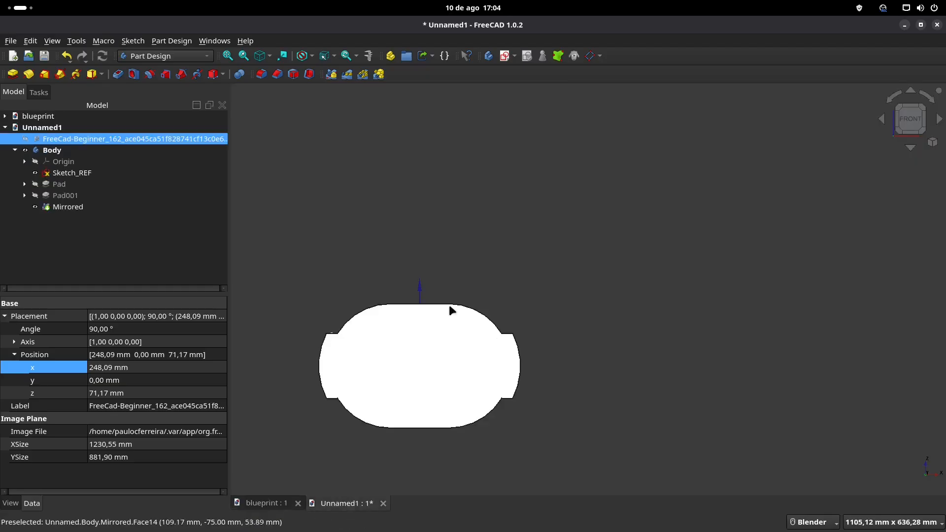
# Step: Show the blueprint image in the housing document and open Sketch_REF for editing
pyautogui.click(390, 198)
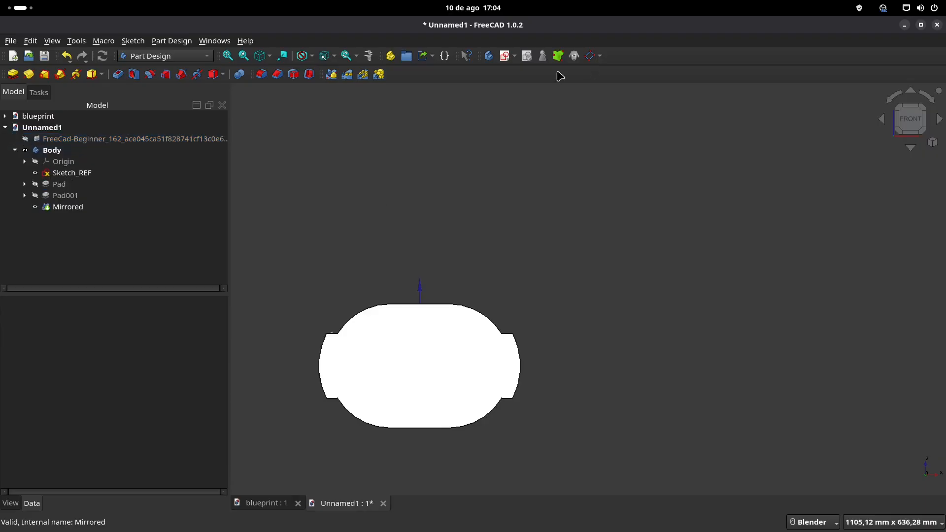
pyautogui.click(113, 138)
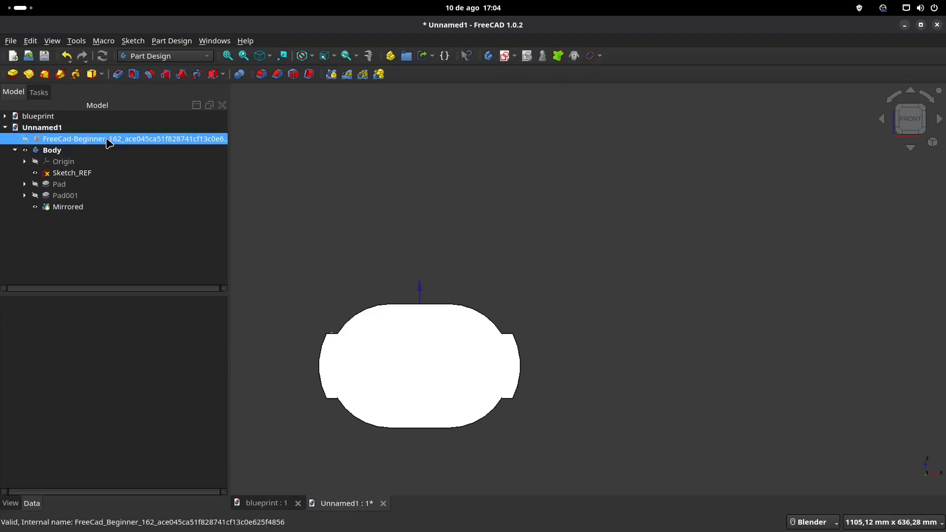
pyautogui.press('space')
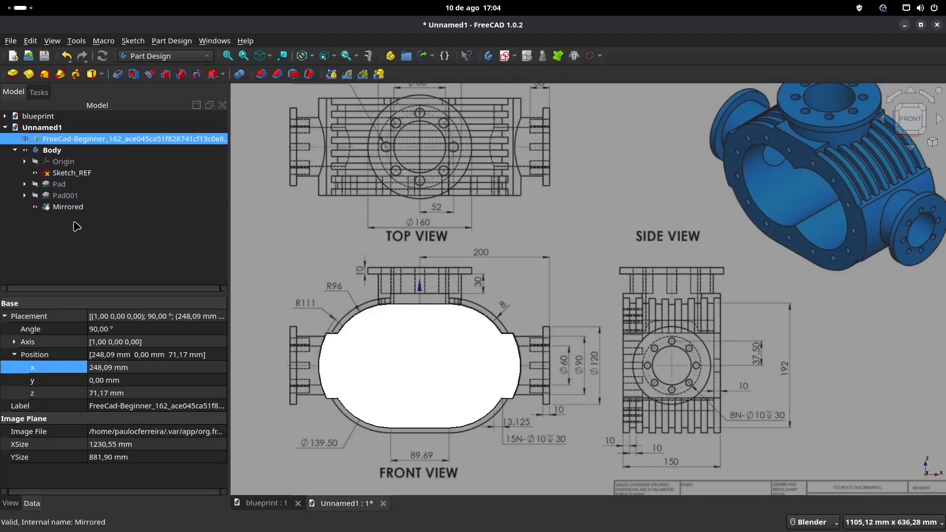
pyautogui.doubleClick(69, 173)
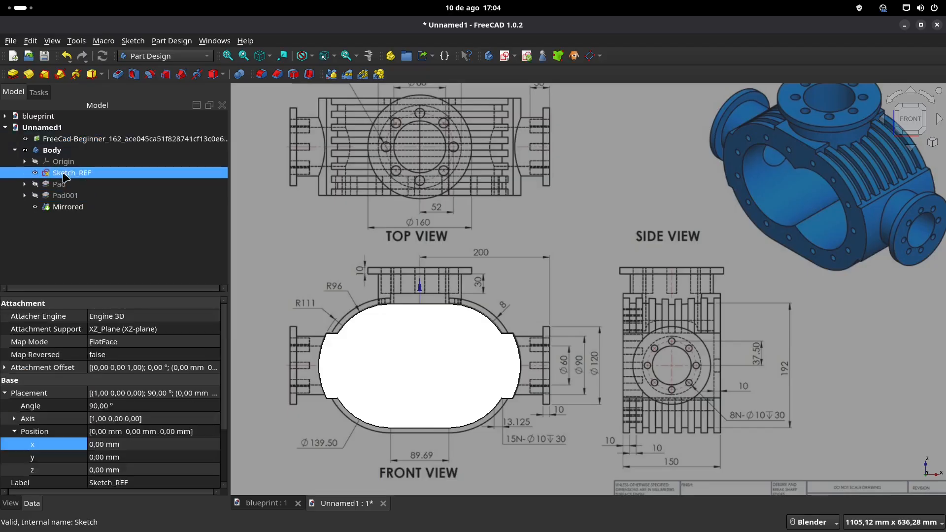
pyautogui.moveTo(429, 330)
pyautogui.keyDown('shift'); pyautogui.mouseDown(button='middle')
pyautogui.moveTo(495, 225)
pyautogui.moveTo(507, 178)
pyautogui.moveTo(490, 235)
pyautogui.mouseUp(button='middle'); pyautogui.keyUp('shift')
pyautogui.scroll(2, 507, 178)
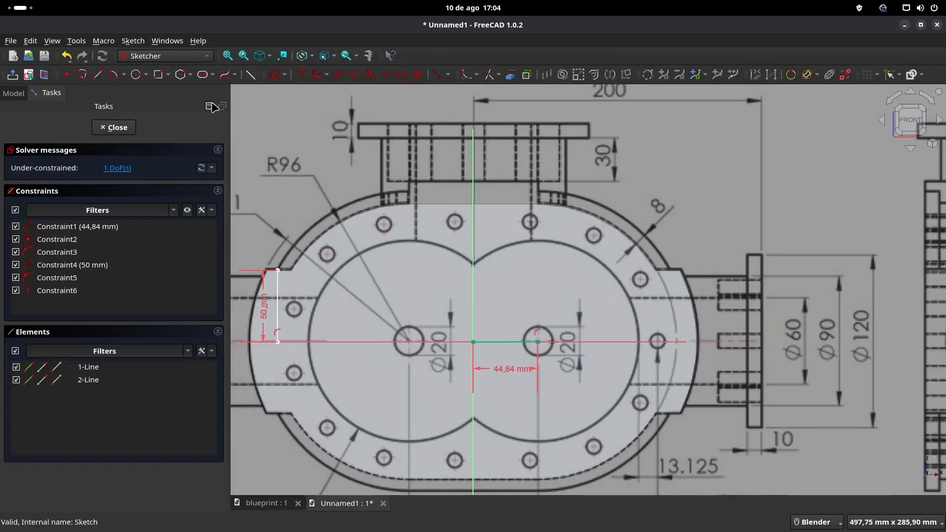
# Step: Draw a 90 mm long horizontal reference line across the base of the top flange's neck in the front view
pyautogui.click(98, 74)
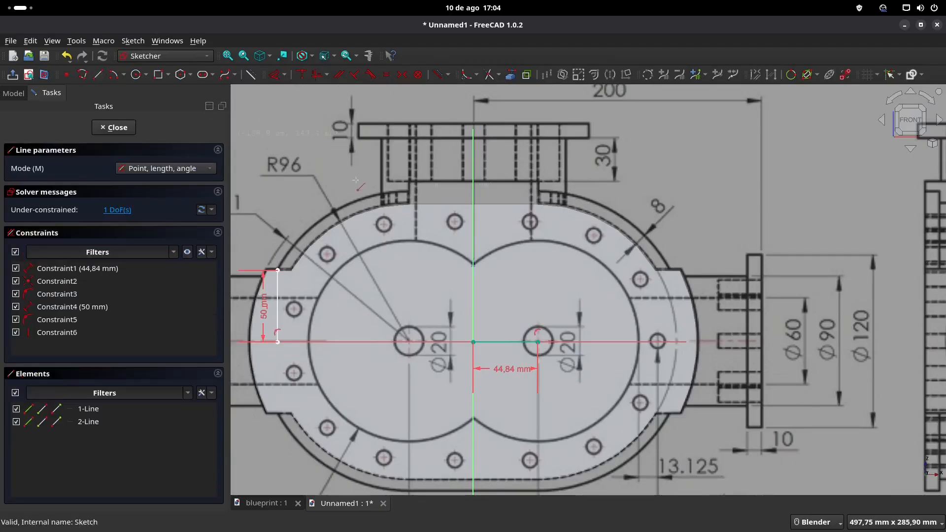
pyautogui.click(409, 181)
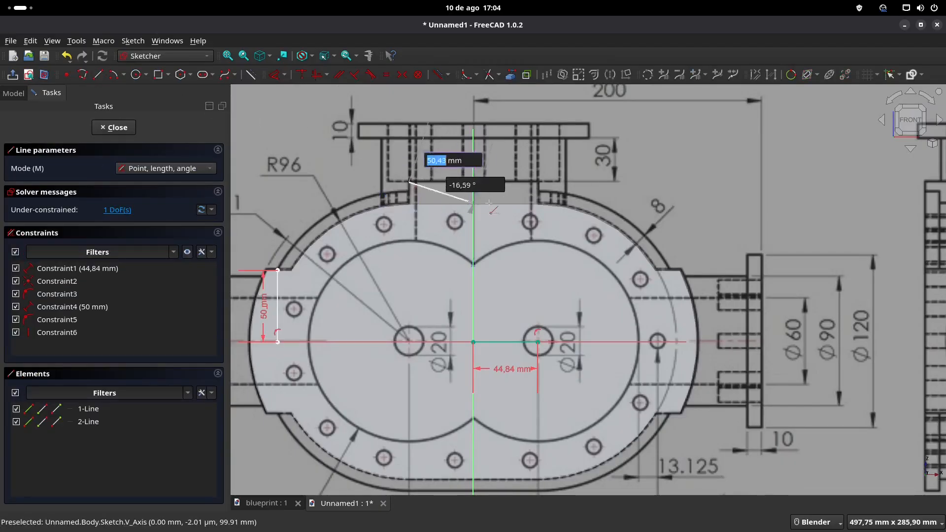
pyautogui.write('90')
pyautogui.press('Tab')
pyautogui.click(540, 182)
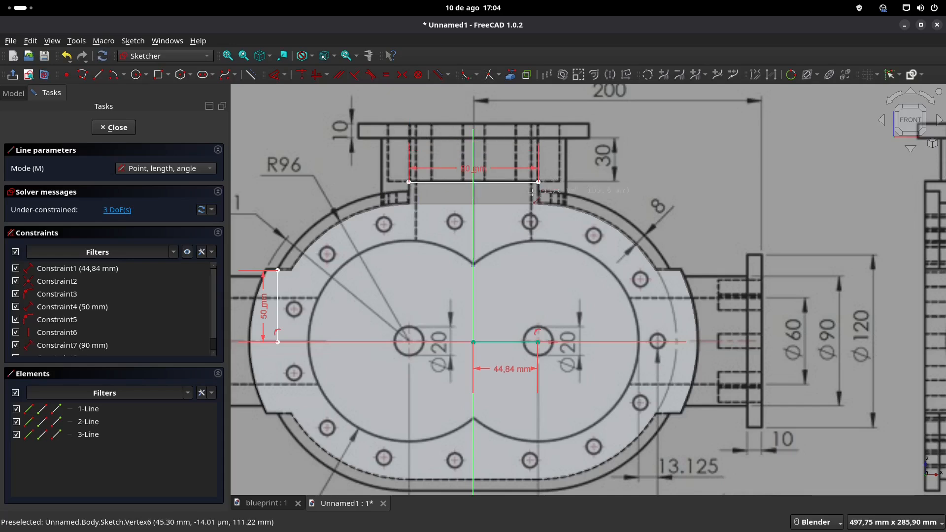
# Step: Make the 90 mm top reference line symmetric about the vertical sketch axis and delete the resulting redundant constraint
pyautogui.rightClick(453, 188)
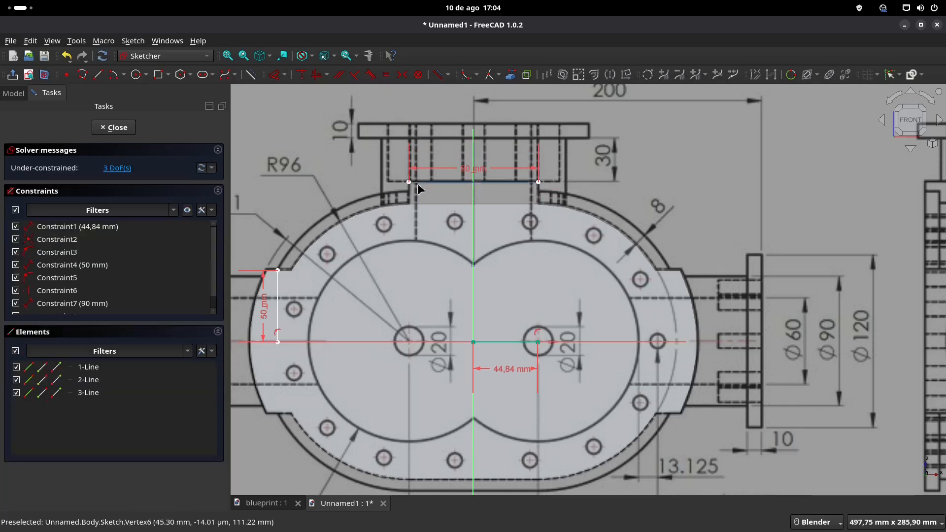
pyautogui.click(418, 183)
pyautogui.click(539, 183)
pyautogui.click(472, 213)
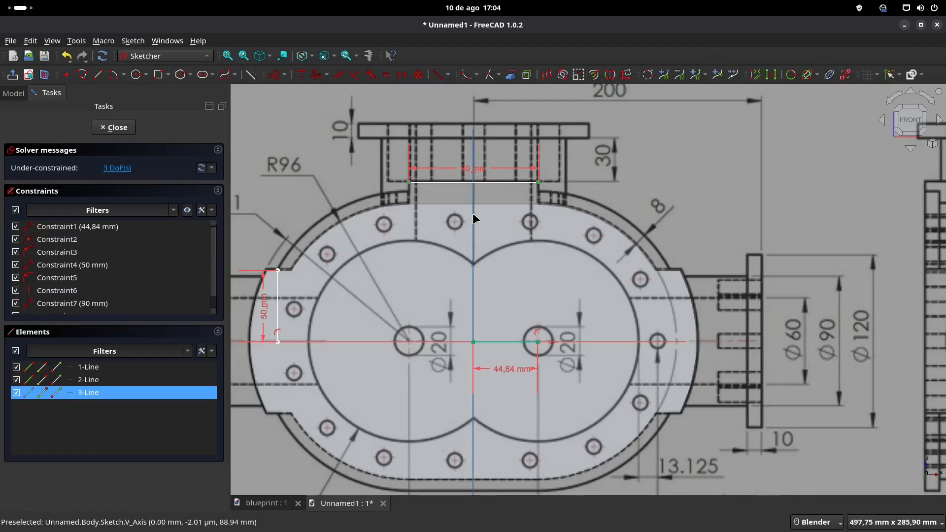
pyautogui.click(403, 74)
pyautogui.click(108, 169)
pyautogui.press('Delete')
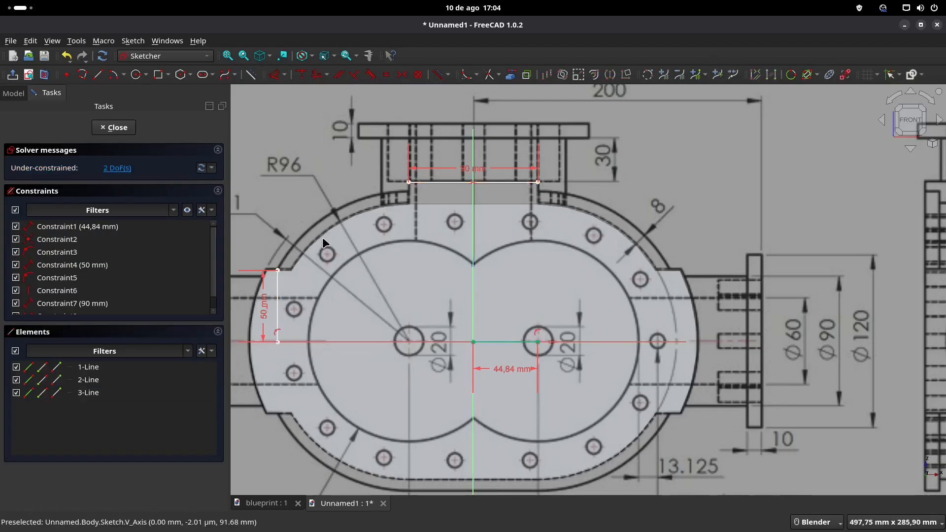
pyautogui.moveTo(454, 181); pyautogui.dragTo(456, 183)
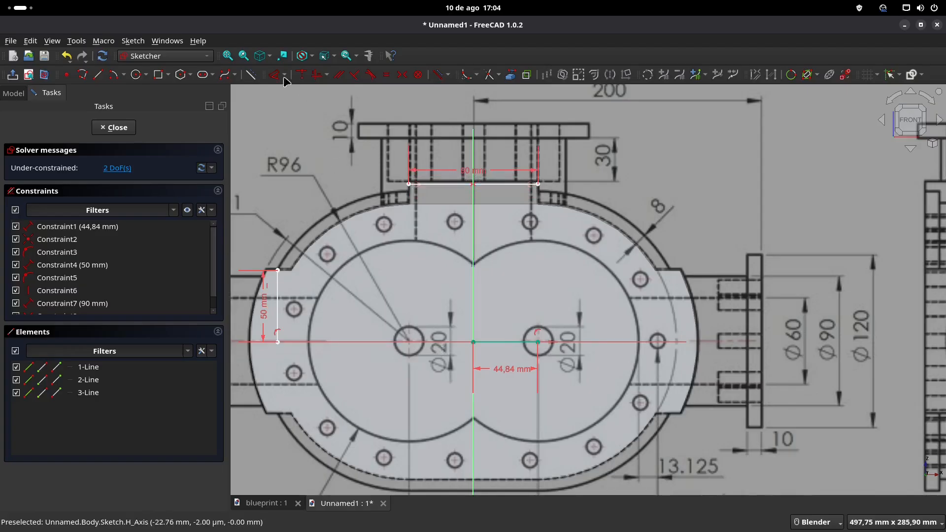
# Step: Draw a line from the reference line's left endpoint down to the horizontal axis and constrain it vertical
pyautogui.click(101, 74)
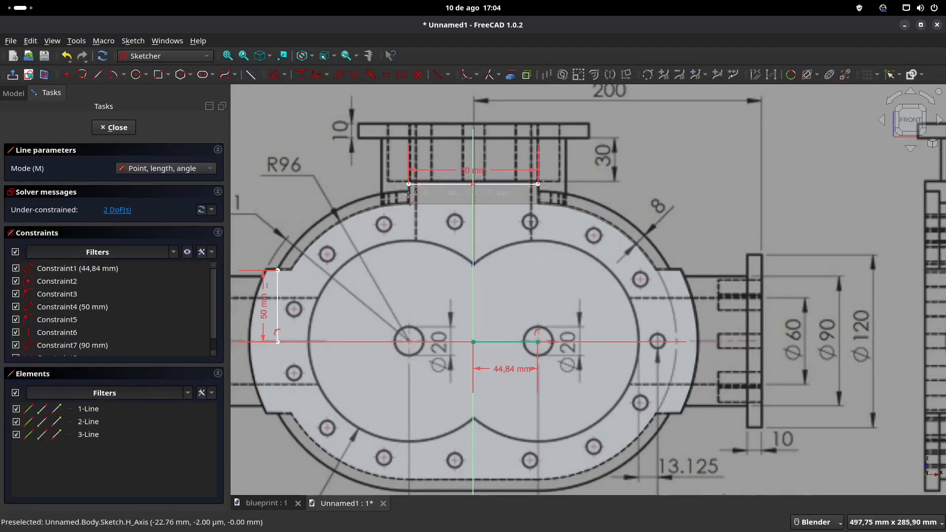
pyautogui.click(408, 184)
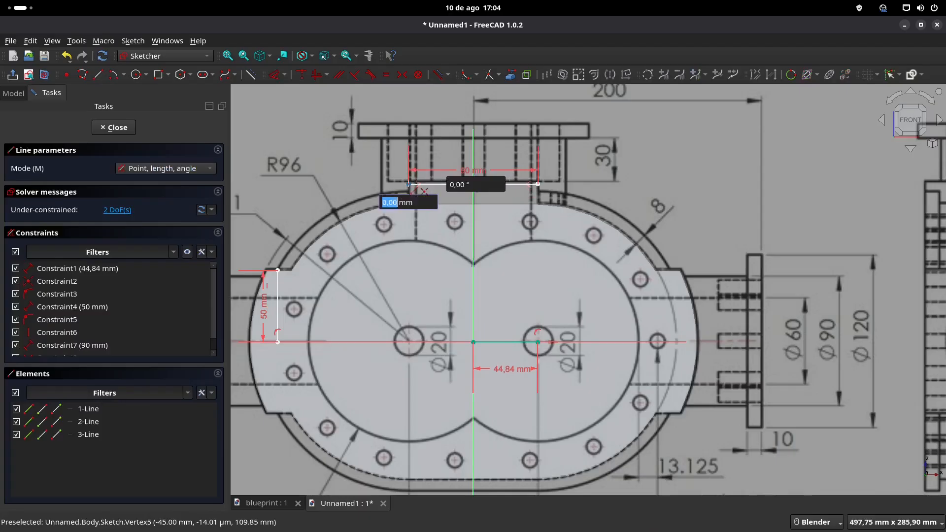
pyautogui.click(402, 341)
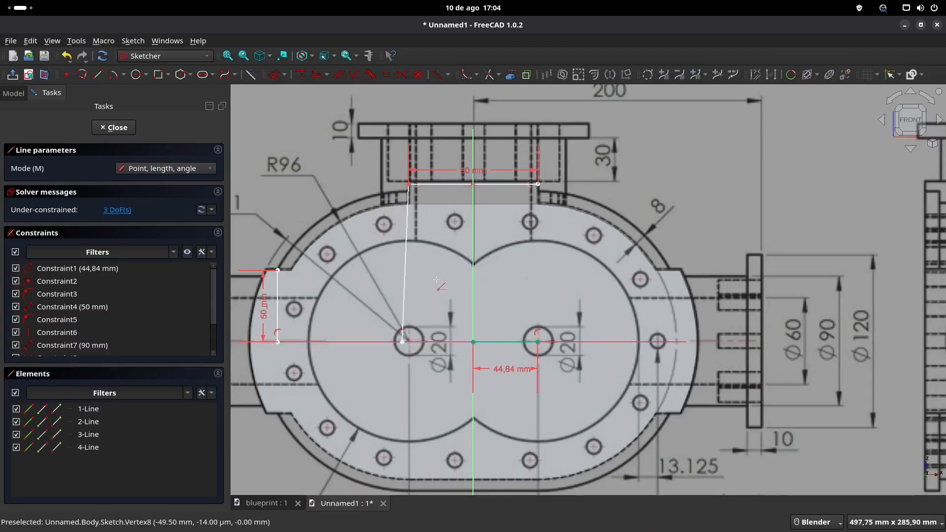
pyautogui.rightClick(407, 261)
pyautogui.click(406, 259)
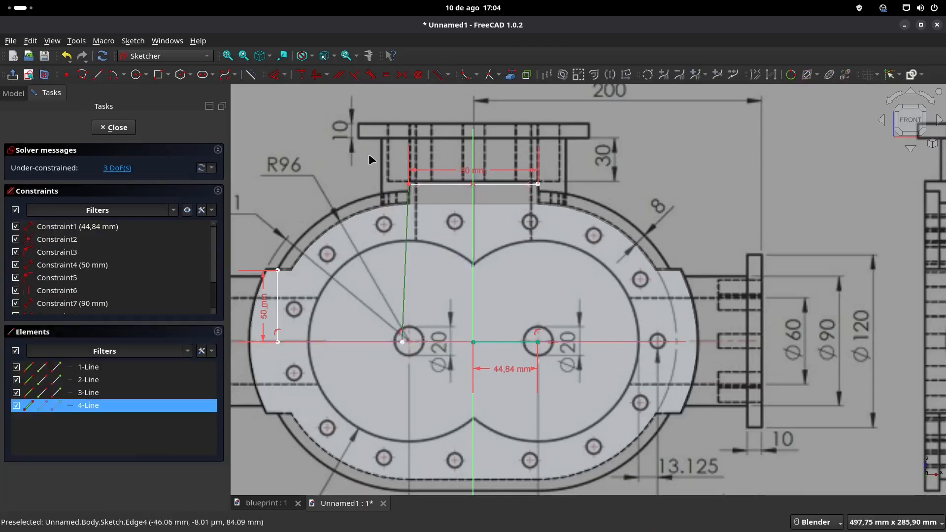
pyautogui.click(317, 76)
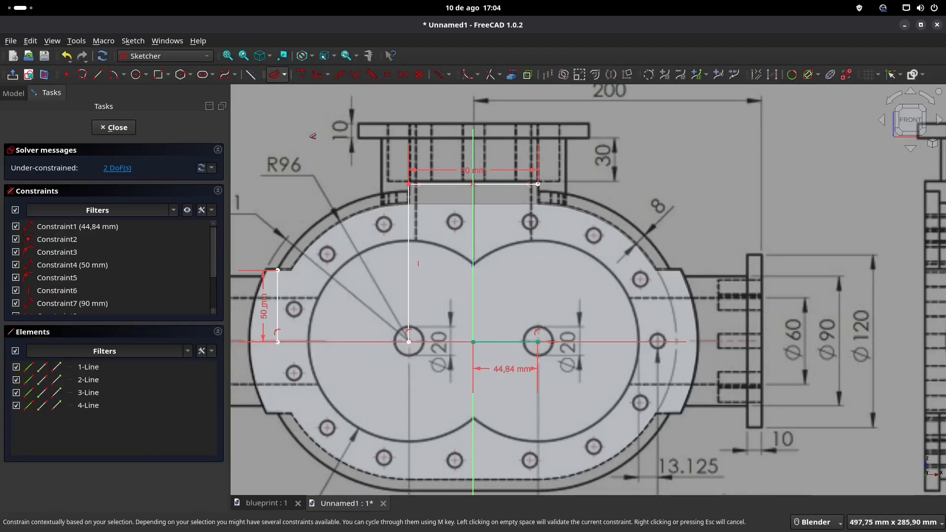
# Step: Dimension the vertical reference line to 111 mm and close Sketch_REF
pyautogui.click(416, 240)
pyautogui.press('d')
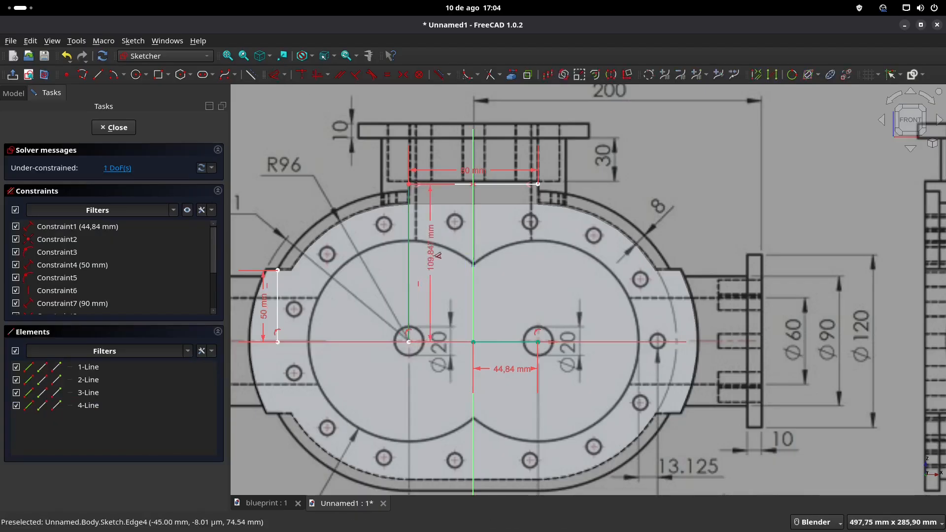
pyautogui.click(430, 254)
pyautogui.write('110')
pyautogui.press('Return')
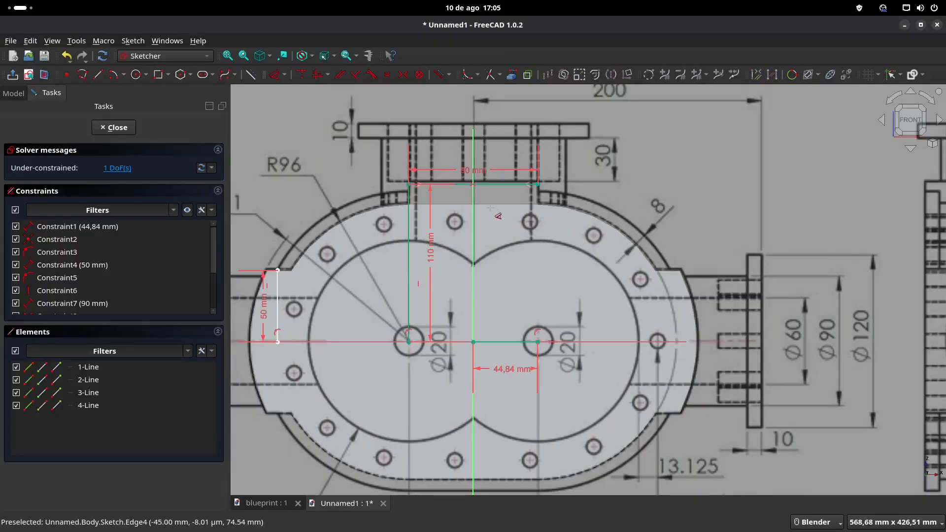
pyautogui.doubleClick(432, 251)
pyautogui.write('111')
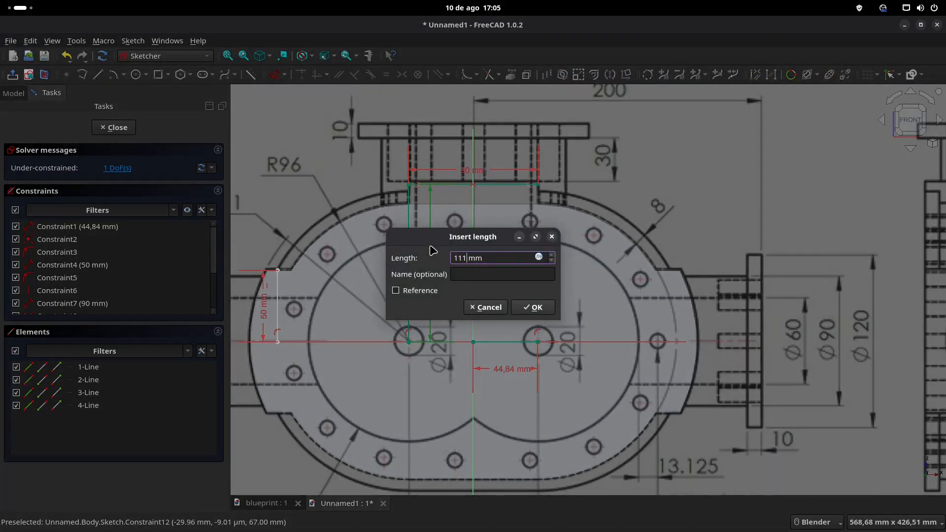
pyautogui.press('Return')
pyautogui.keyDown('shift'); pyautogui.moveTo(457, 245); pyautogui.dragTo(582, 243, button='middle'); pyautogui.keyUp('shift')
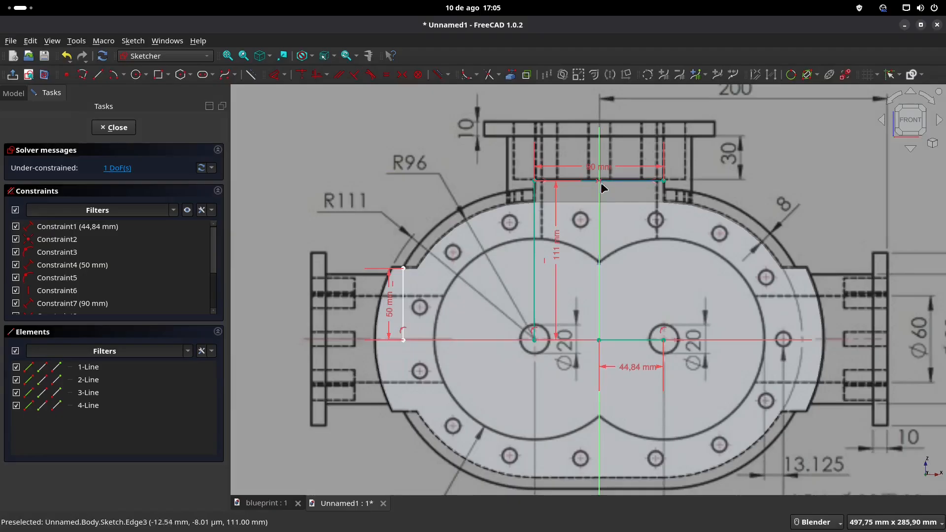
pyautogui.keyDown('shift'); pyautogui.moveTo(609, 185); pyautogui.dragTo(544, 184, button='middle'); pyautogui.keyUp('shift')
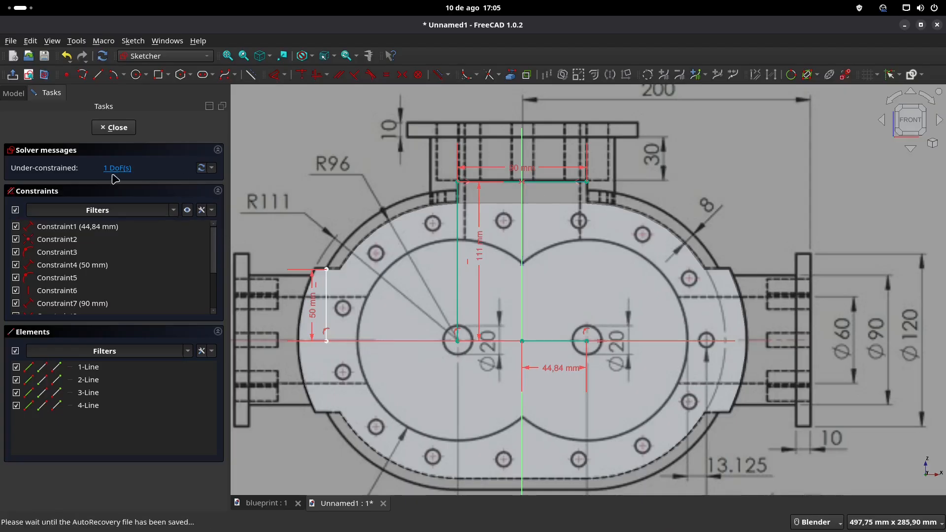
pyautogui.click(116, 127)
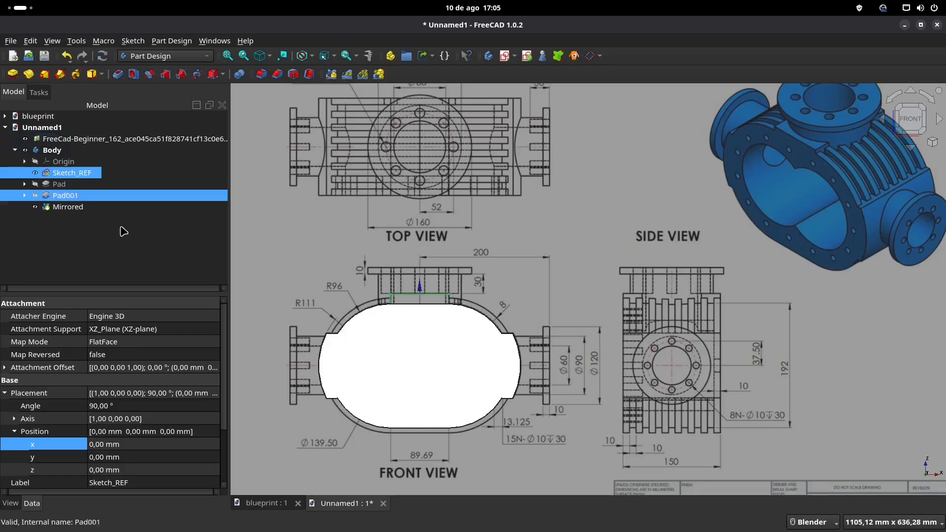
# Step: Hide the blueprint image and start a new sketch on the XZ plane
pyautogui.click(130, 142)
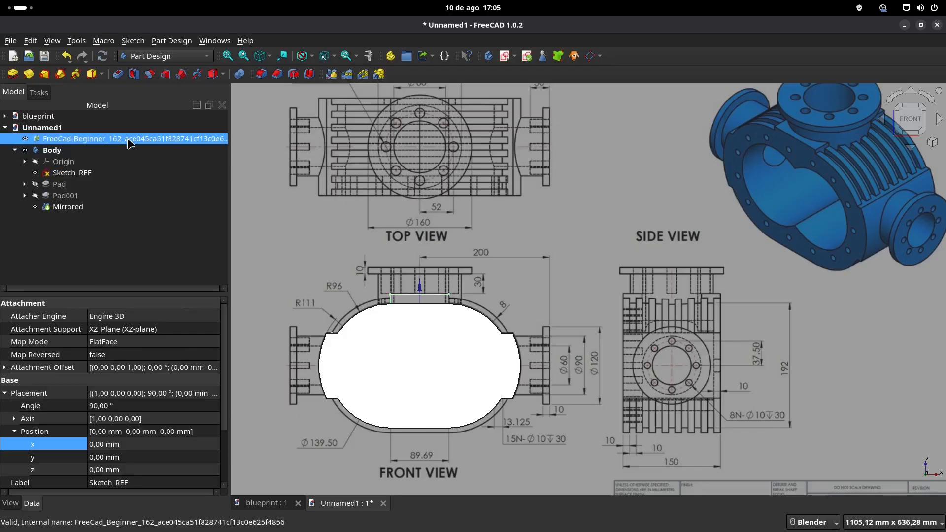
pyautogui.press('space')
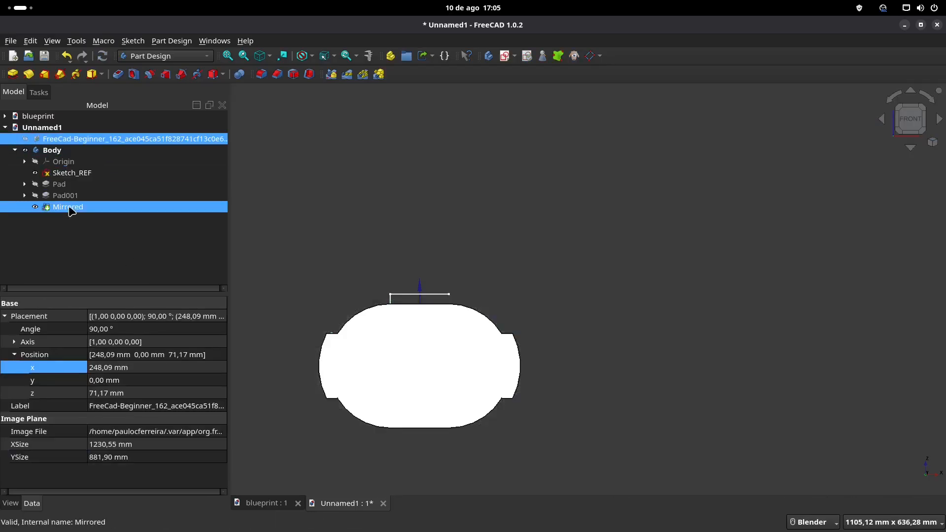
pyautogui.click(122, 242)
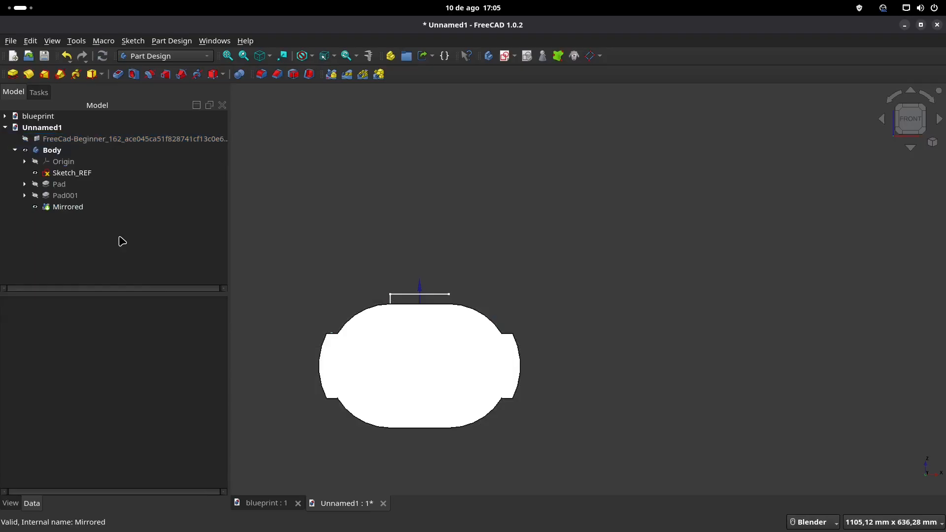
pyautogui.click(503, 57)
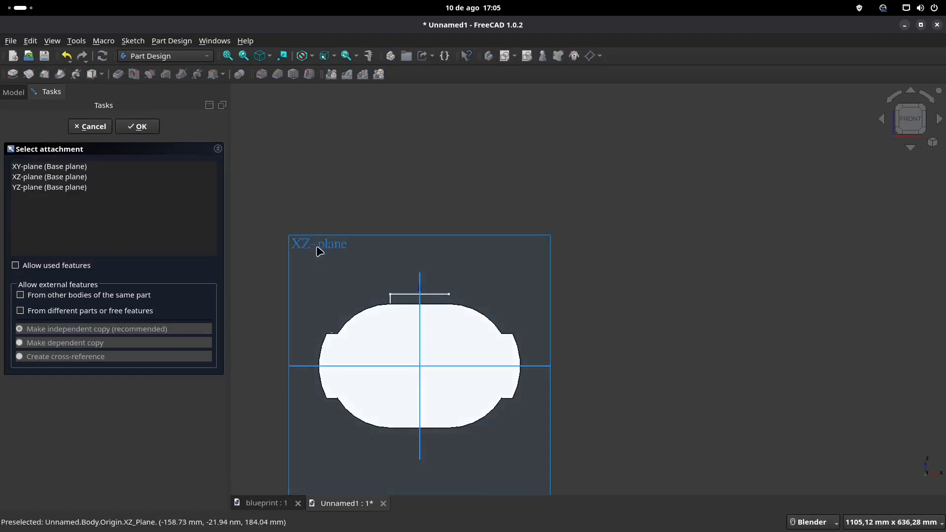
pyautogui.click(398, 287)
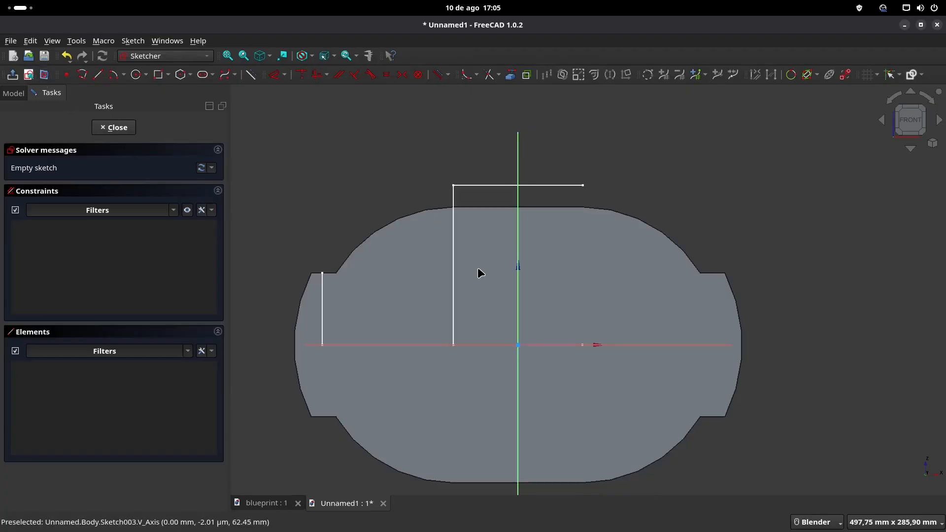
# Step: Sketch a rectangle across the vertical axis, overlapping the top edge of the body below the 90 mm reference line
pyautogui.click(158, 74)
pyautogui.click(464, 194)
pyautogui.click(583, 254)
pyautogui.scroll(2, 536, 134)
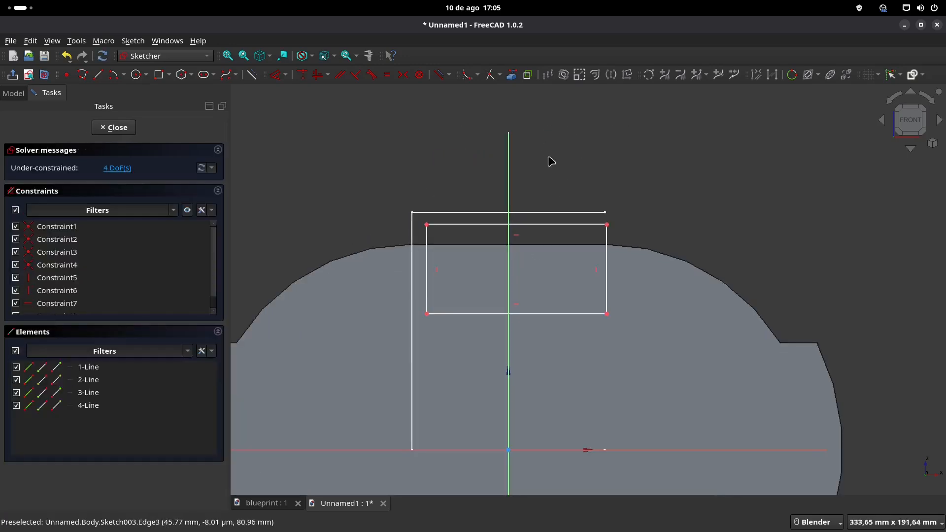
pyautogui.keyDown('shift'); pyautogui.moveTo(554, 189); pyautogui.dragTo(566, 168, button='middle'); pyautogui.keyUp('shift')
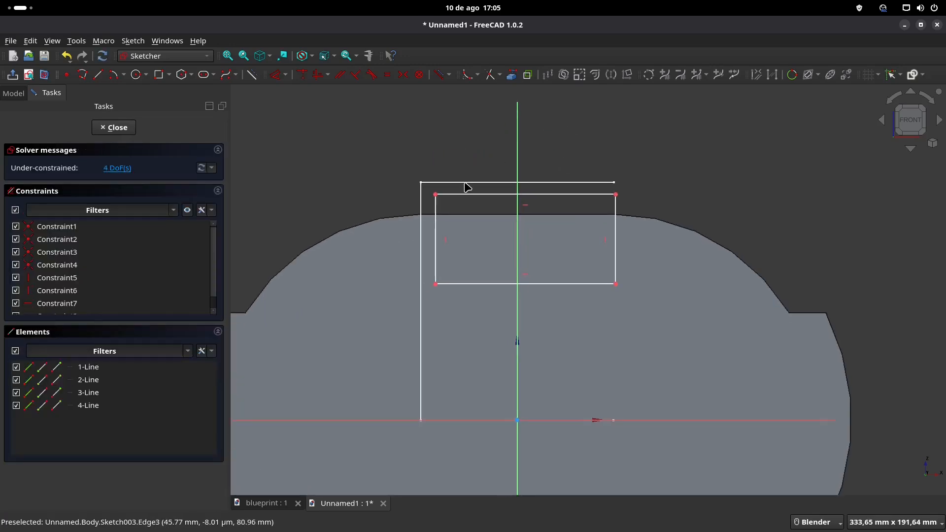
# Step: Make the rectangle's two upper corners symmetric about the vertical axis
pyautogui.click(436, 199)
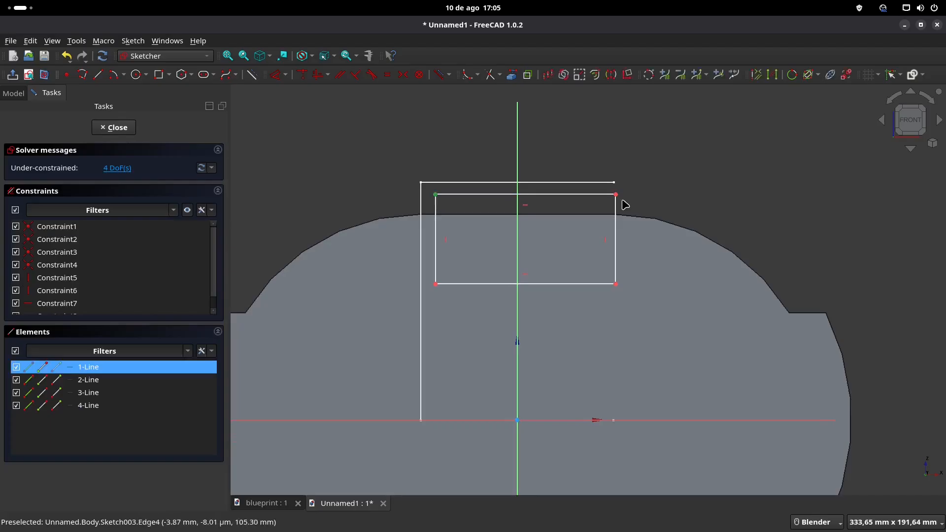
pyautogui.click(617, 200)
pyautogui.click(517, 140)
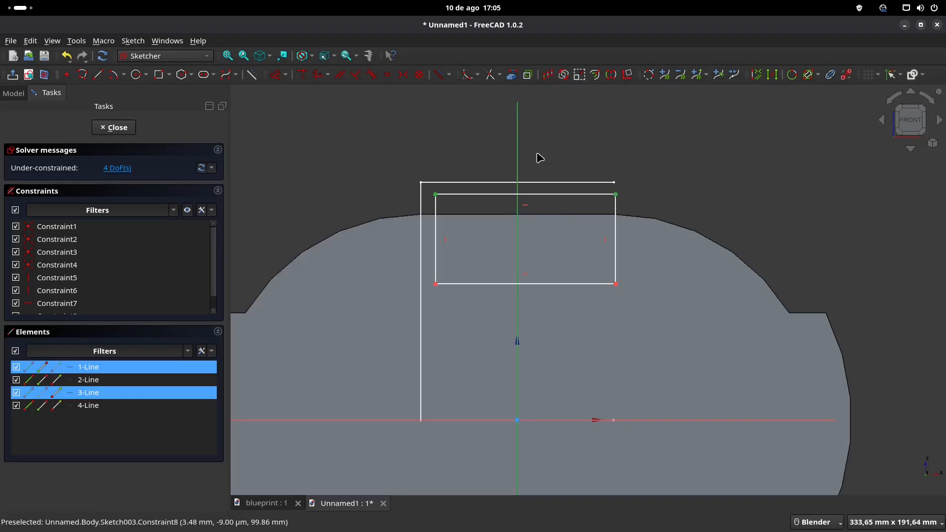
pyautogui.click(403, 75)
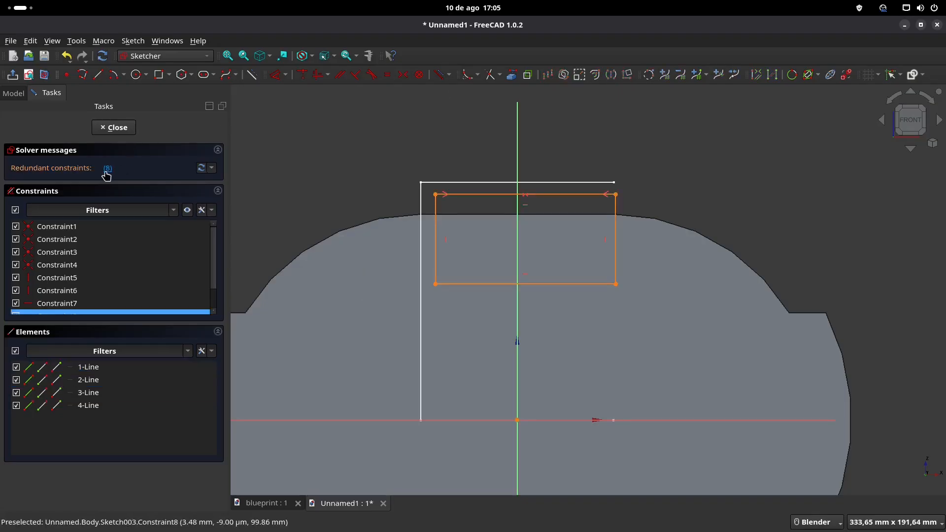
# Step: Dimension the rectangle's width to 90 mm and its top edge to 111 mm above the horizontal axis
pyautogui.click(276, 75)
pyautogui.click(496, 194)
pyautogui.click(496, 160)
pyautogui.write('90')
pyautogui.press('Return')
pyautogui.click(614, 194)
pyautogui.click(640, 253)
pyautogui.write('111')
pyautogui.press('Return')
# Step: Set the rectangle's height to 25 mm and close the sketch
pyautogui.click(614, 210)
pyautogui.click(659, 247)
pyautogui.write('25')
pyautogui.press('Return')
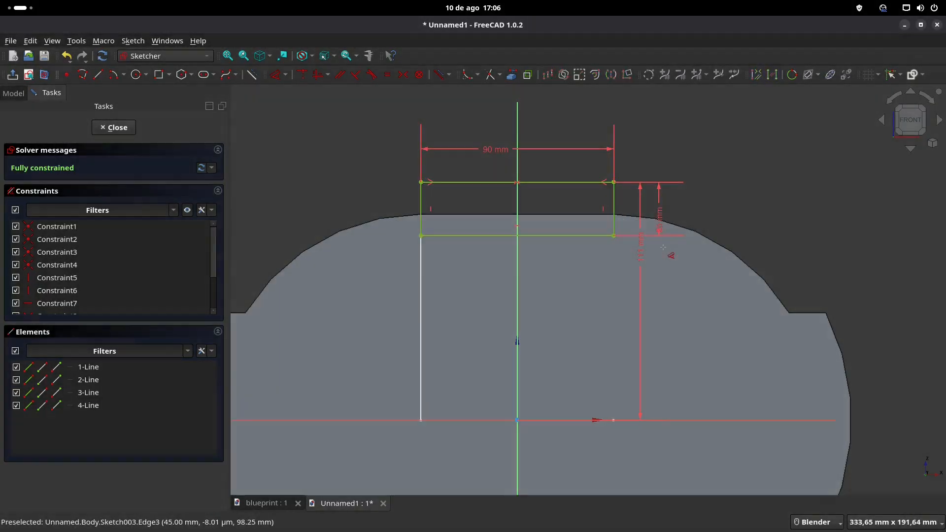
pyautogui.click(118, 127)
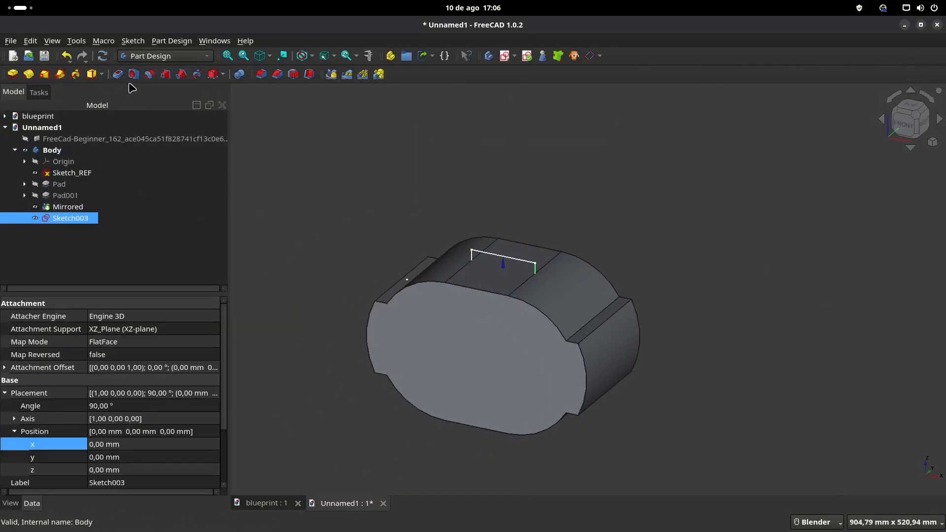
# Step: Pad the rectangle sketch 150 mm, symmetric to the plane
pyautogui.click(14, 75)
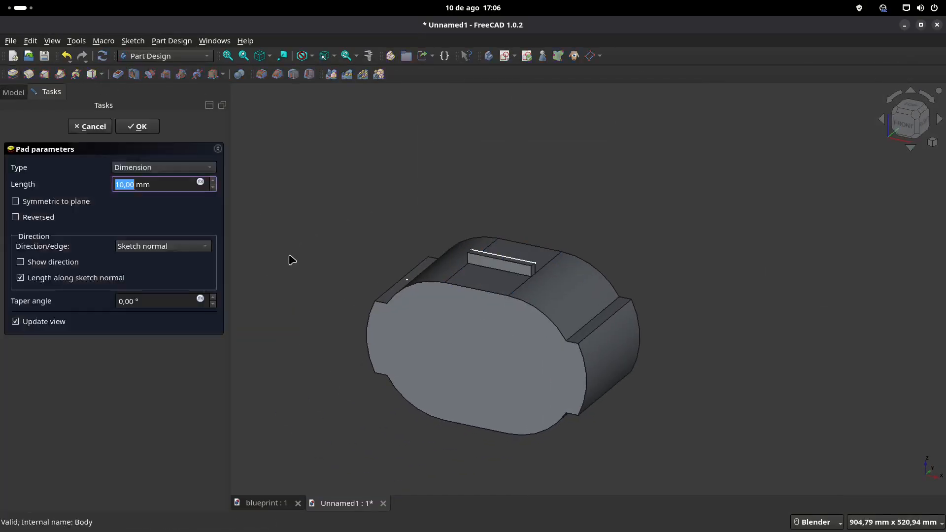
pyautogui.write('1')
pyautogui.click(43, 203)
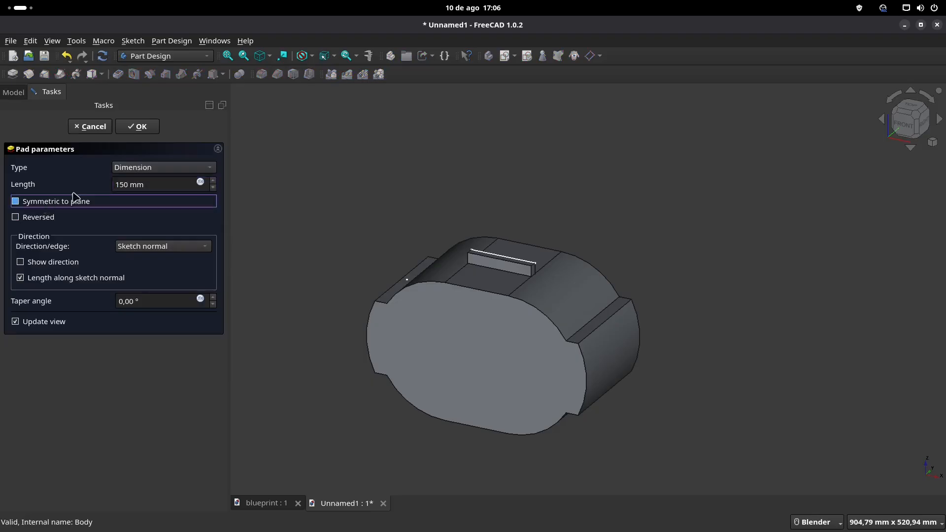
pyautogui.click(140, 126)
# Step: Open Sketch_REF to check the reference lines against the padded body, and close it again
pyautogui.click(76, 184)
pyautogui.doubleClick(74, 173)
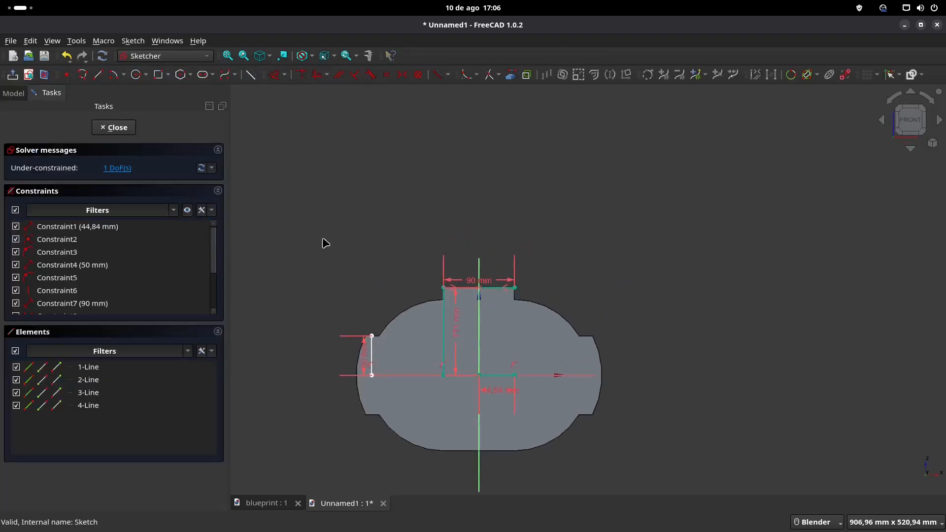
pyautogui.keyDown('shift'); pyautogui.moveTo(498, 349); pyautogui.dragTo(503, 296, button='middle'); pyautogui.keyUp('shift')
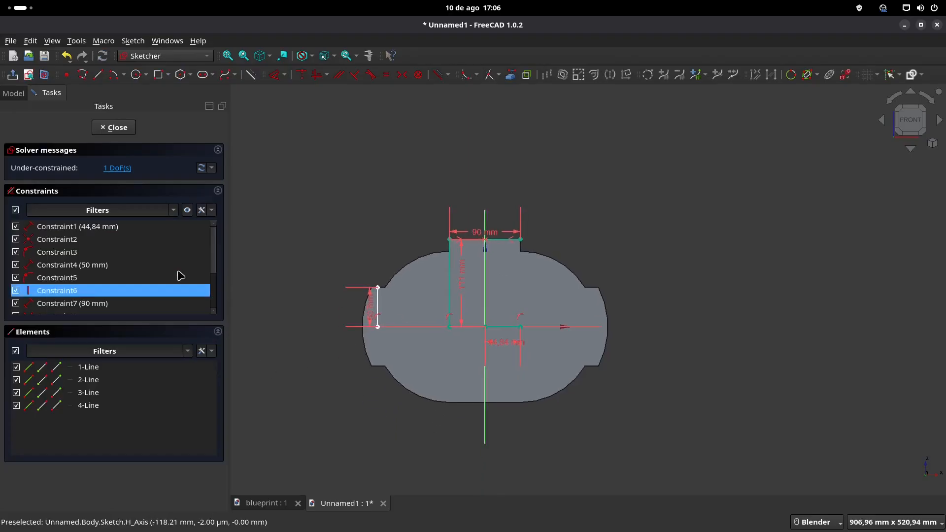
pyautogui.click(118, 128)
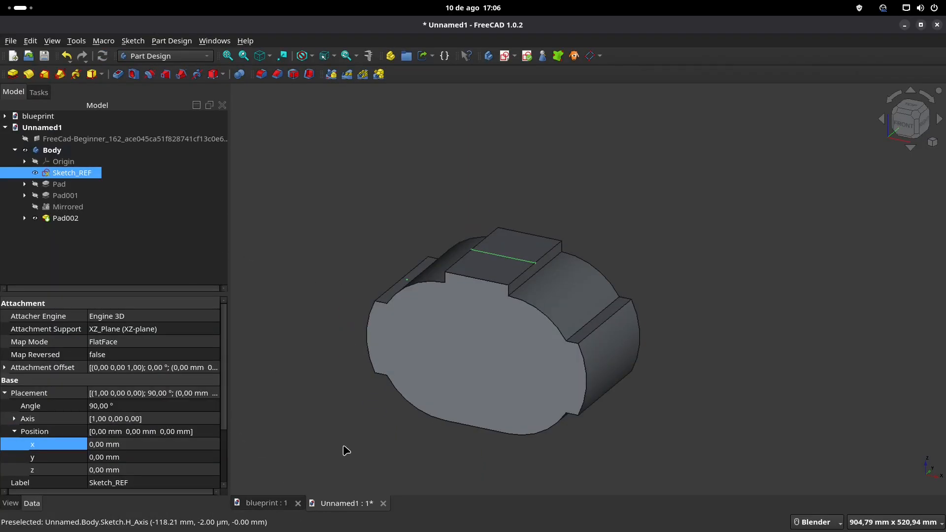
# Step: Save the document as FreeCAD_Beginner_162.FCStd in the CAD_3D folder, replacing the existing file
pyautogui.hotkey('ctrl', 's')
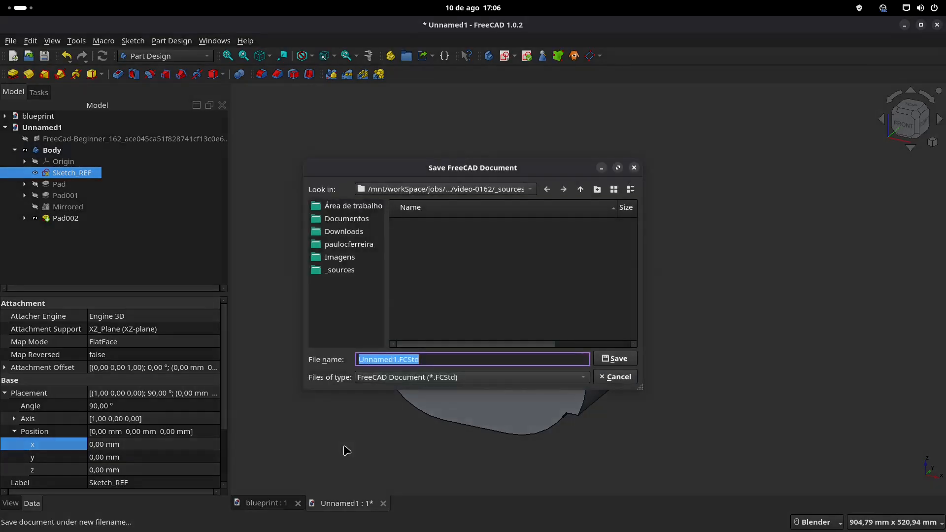
pyautogui.click(581, 191)
pyautogui.doubleClick(422, 303)
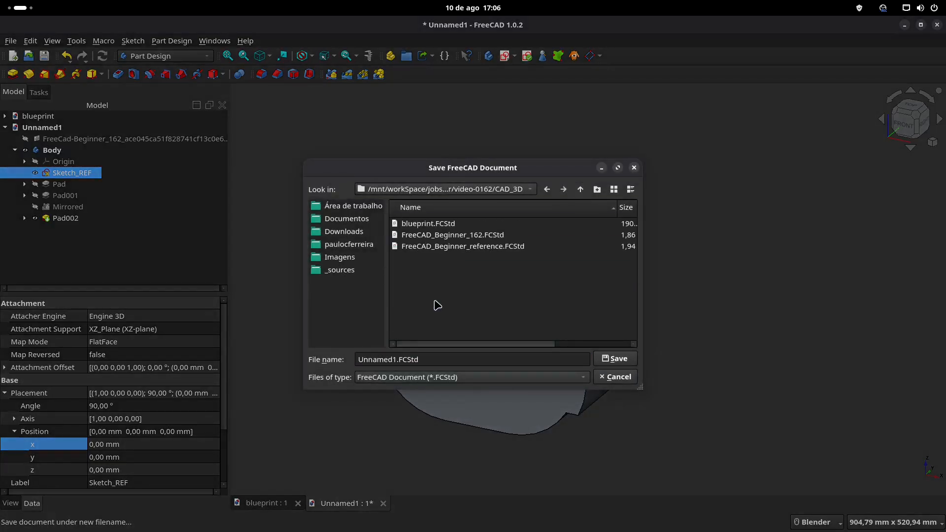
pyautogui.doubleClick(453, 235)
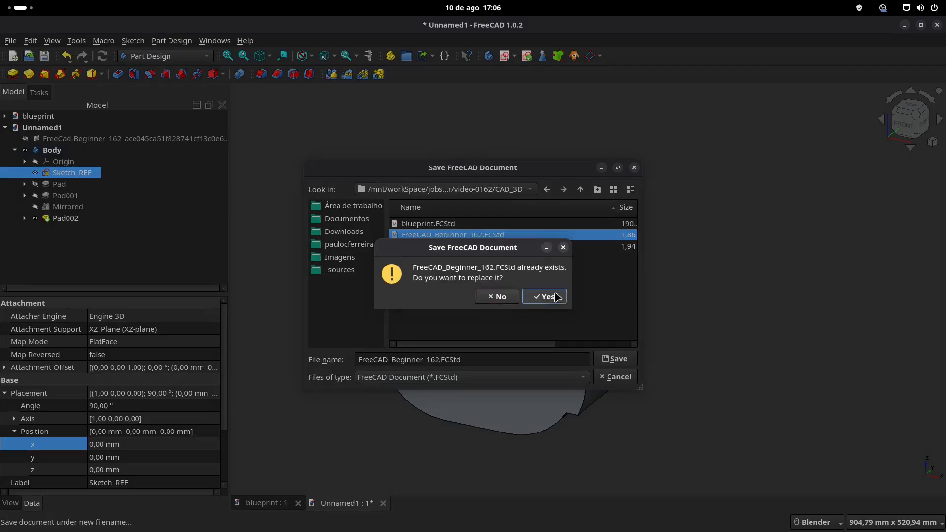
pyautogui.click(546, 297)
# Step: Examine the complete drawing and the 3D view in the blueprint document
pyautogui.click(281, 505)
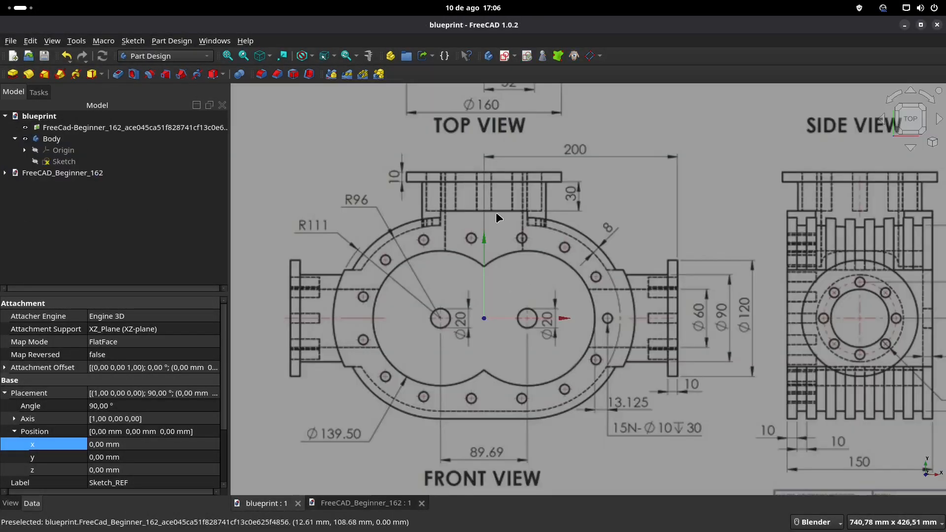
pyautogui.scroll(-1, 740, 267)
pyautogui.scroll(-2, 741, 267)
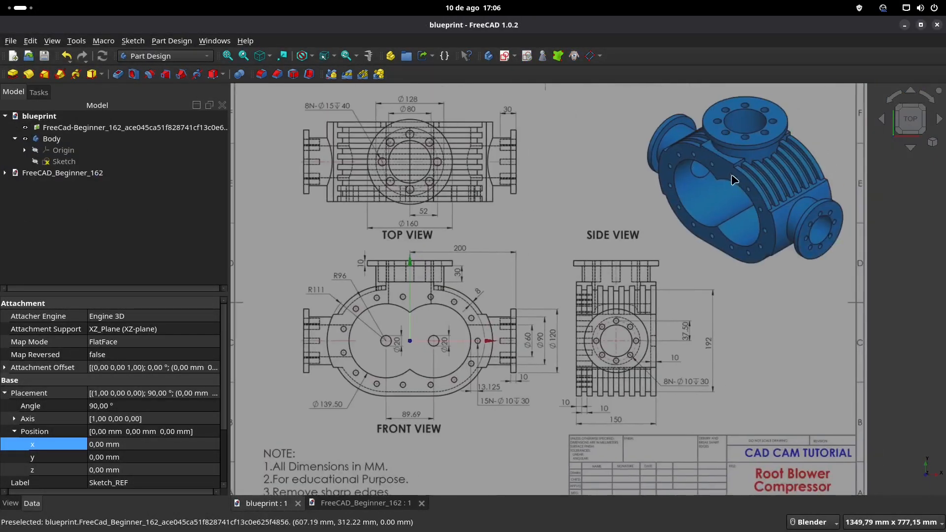
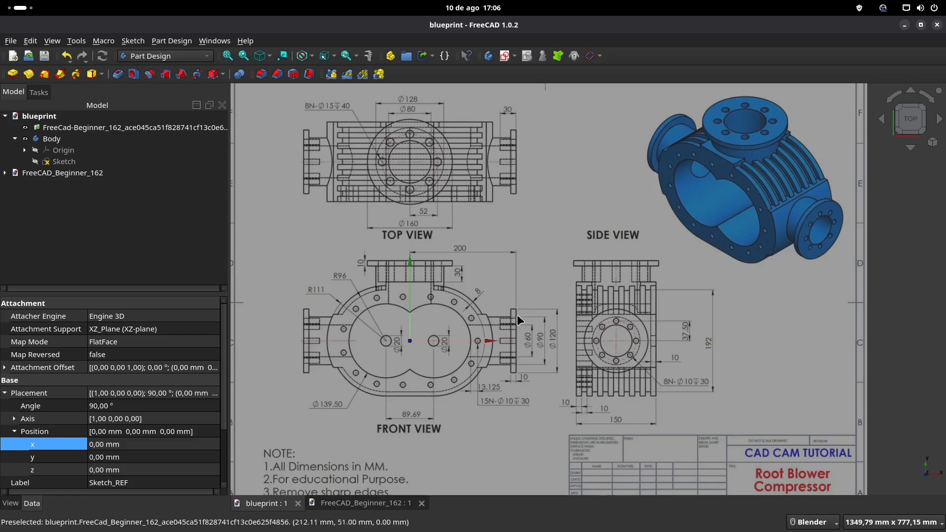
# Step: Examine the side flange diameters and lengths in the blueprint's front and side views, and return to the FreeCAD_Beginner_162 document
pyautogui.scroll(2, 541, 331)
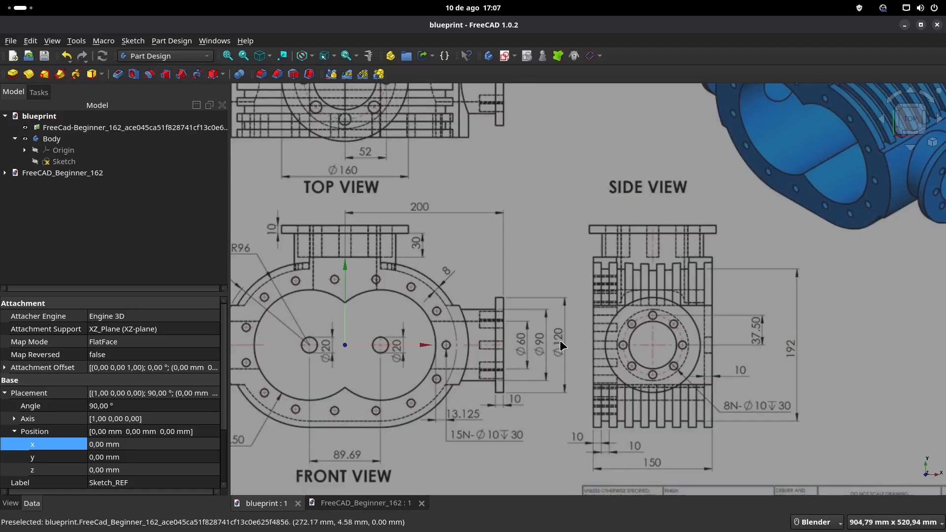
pyautogui.scroll(-1, 435, 253)
pyautogui.keyDown('shift'); pyautogui.moveTo(451, 212); pyautogui.dragTo(495, 294, button='middle'); pyautogui.keyUp('shift')
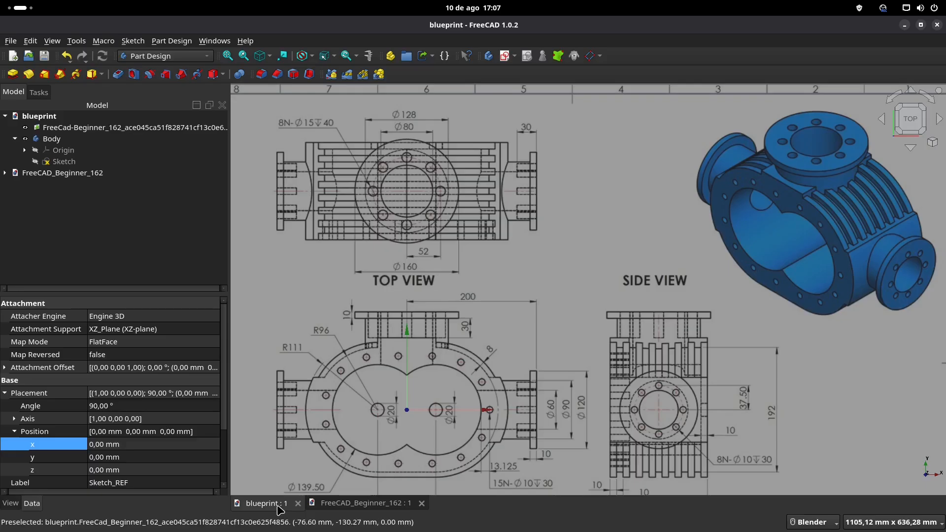
pyautogui.click(348, 505)
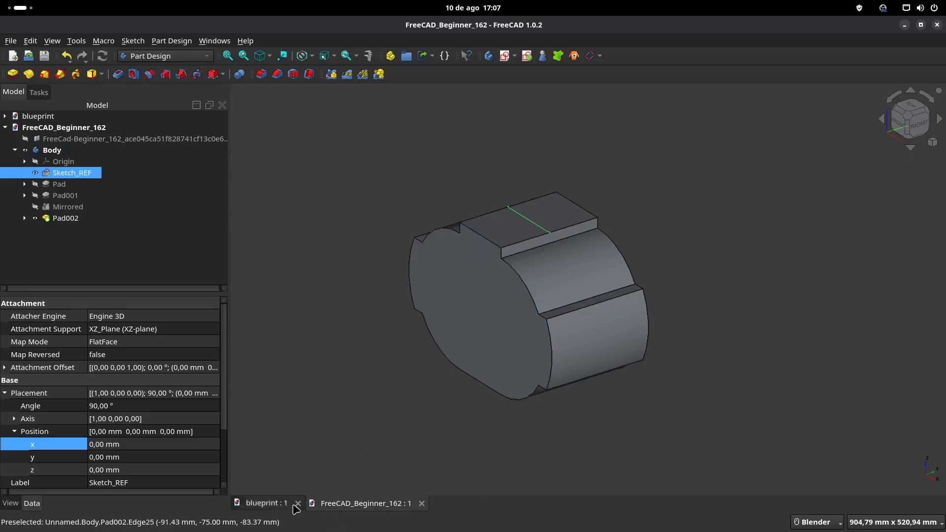
pyautogui.click(270, 504)
pyautogui.scroll(-1, 544, 343)
pyautogui.keyDown('shift'); pyautogui.moveTo(558, 343); pyautogui.dragTo(512, 264, button='middle'); pyautogui.keyUp('shift')
pyautogui.scroll(2, 502, 317)
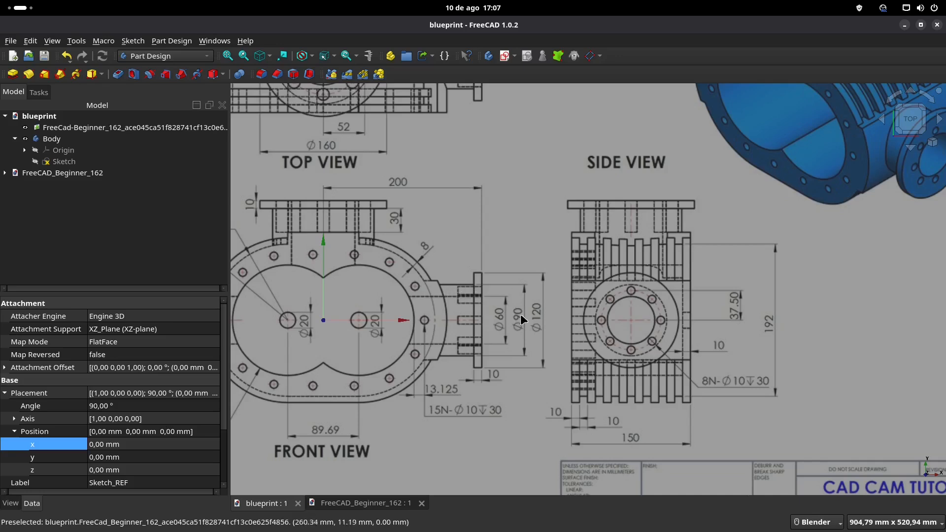
pyautogui.click(387, 503)
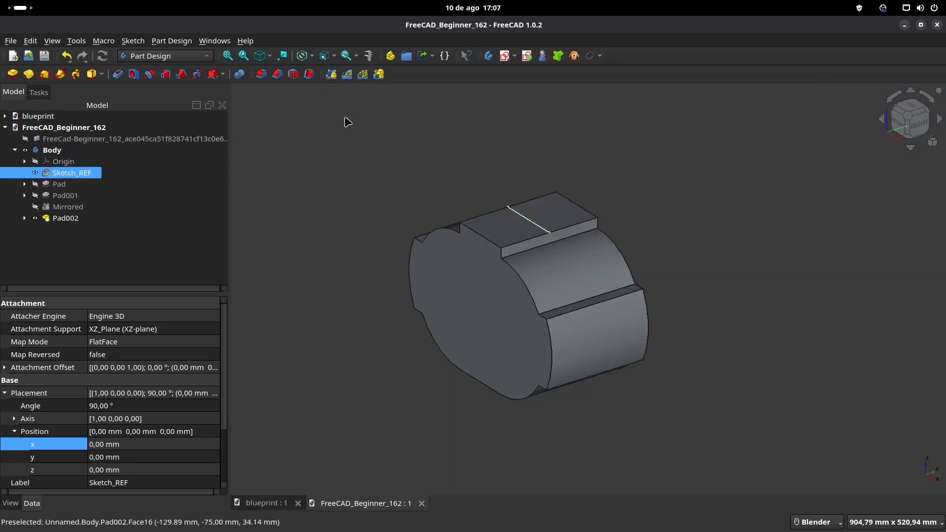
# Step: Create a new sketch on the body's YZ-plane
pyautogui.click(346, 120)
pyautogui.click(505, 57)
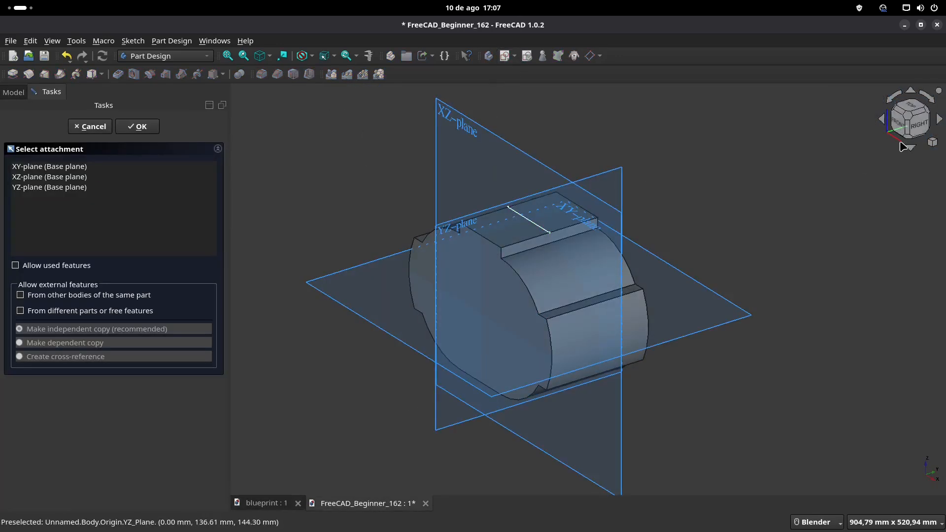
pyautogui.moveTo(727, 201); pyautogui.dragTo(659, 205, button='middle')
pyautogui.press('3')
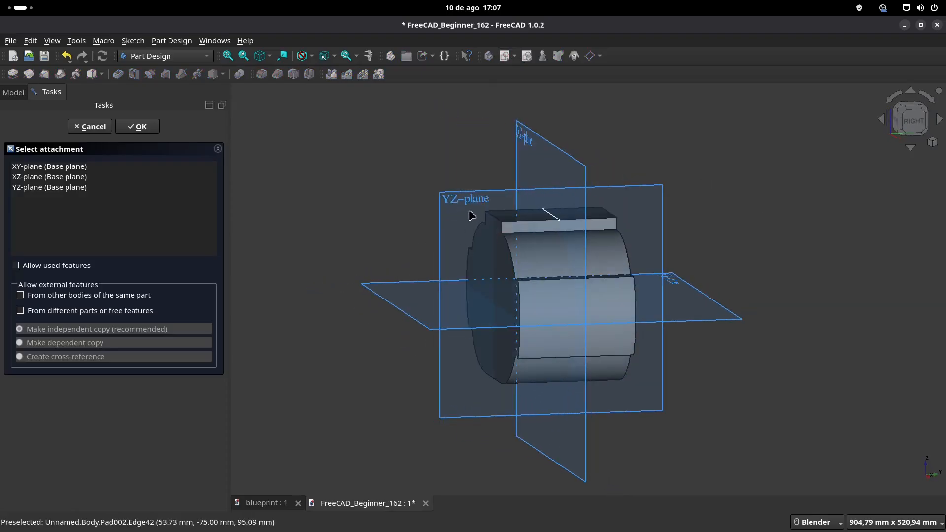
pyautogui.click(463, 204)
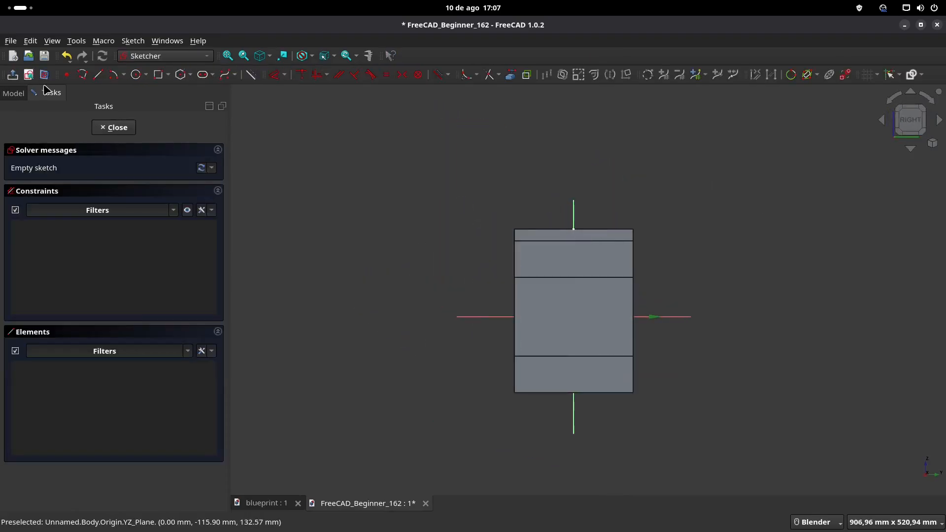
# Step: Check the side flange diameter in the blueprint, sketch a 90 mm diameter circle centred on the origin, and close the sketch
pyautogui.click(268, 504)
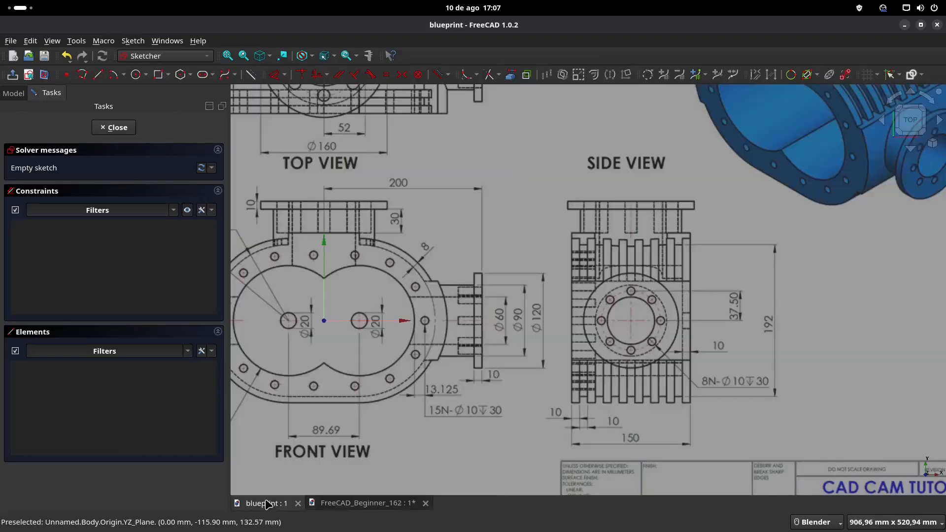
pyautogui.click(353, 503)
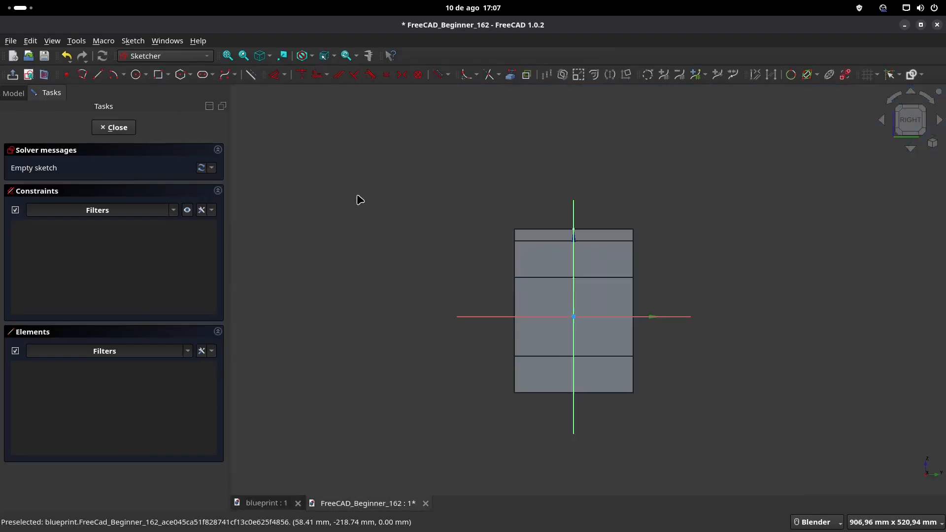
pyautogui.click(136, 74)
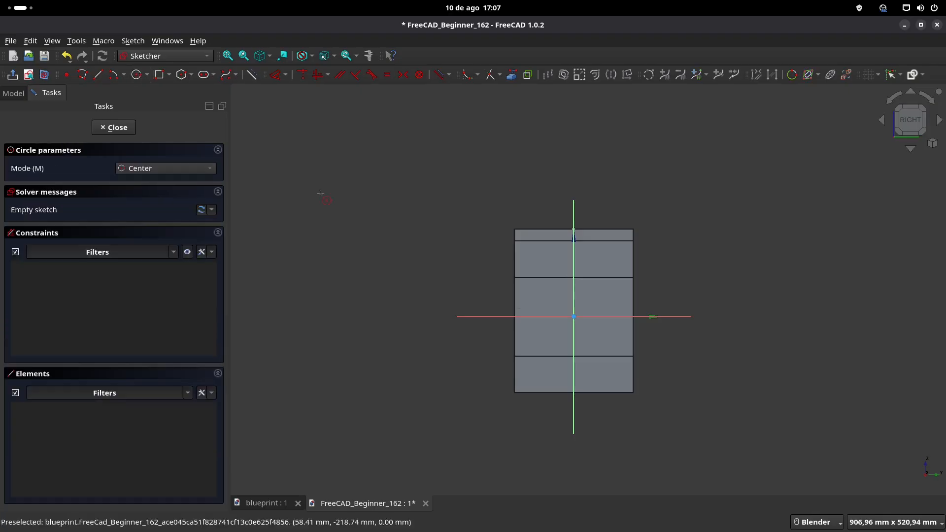
pyautogui.click(574, 316)
pyautogui.write('90')
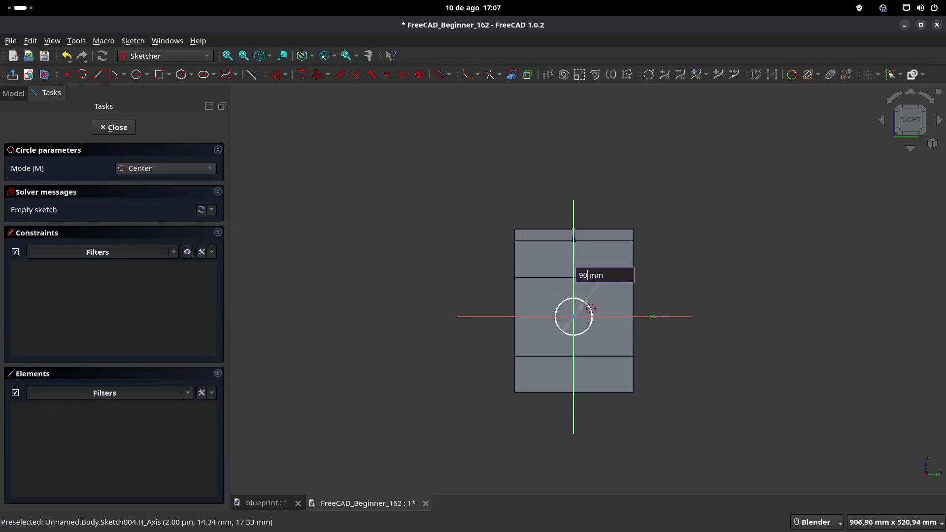
pyautogui.press('Return')
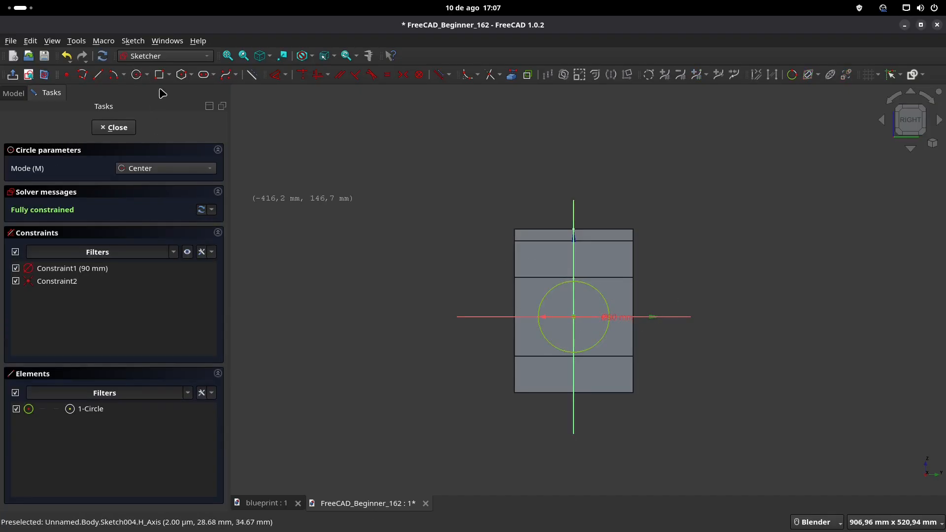
pyautogui.click(12, 74)
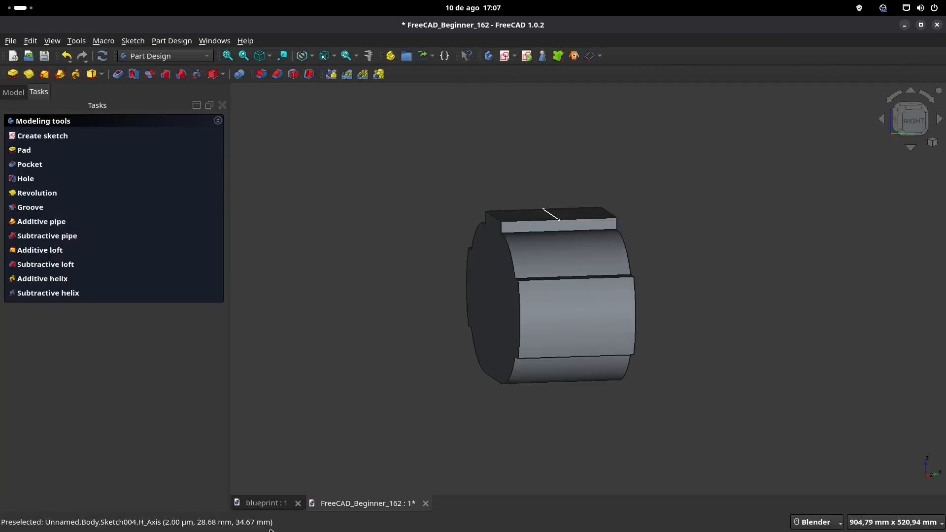
# Step: Check the blueprint's overall flange distance and pad the circle sketch 400 mm, symmetric to the plane
pyautogui.click(266, 503)
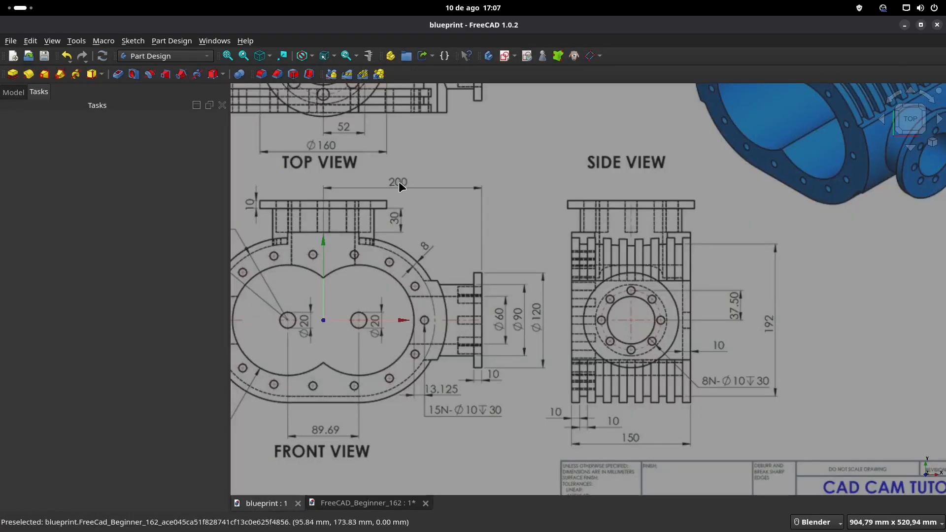
pyautogui.click(364, 503)
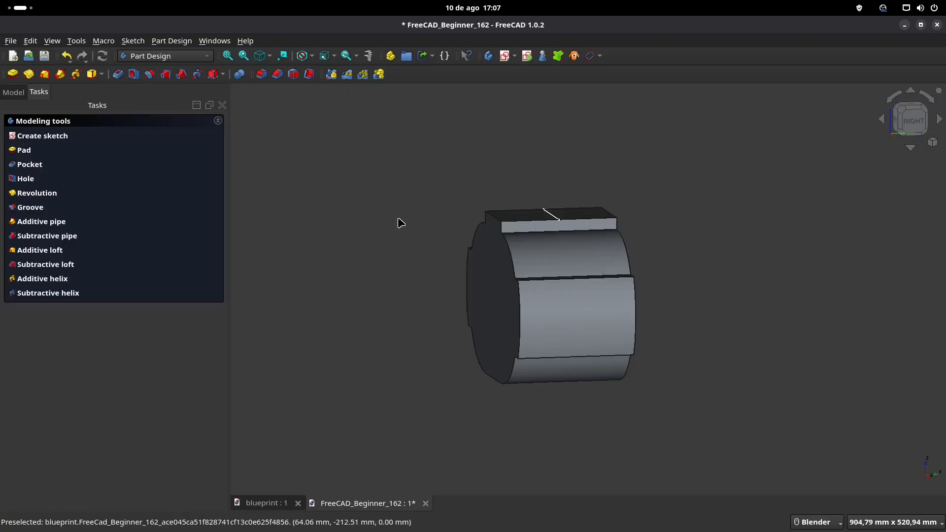
pyautogui.press('0')
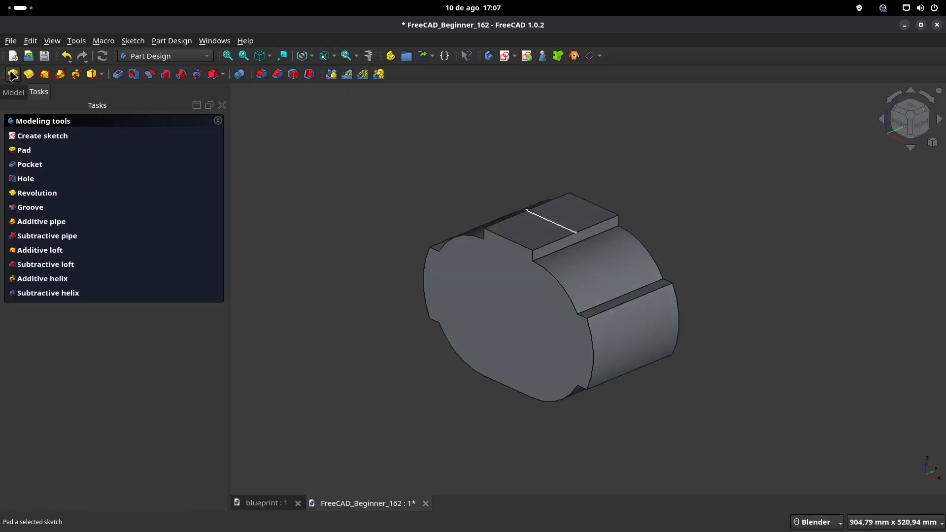
pyautogui.write('400')
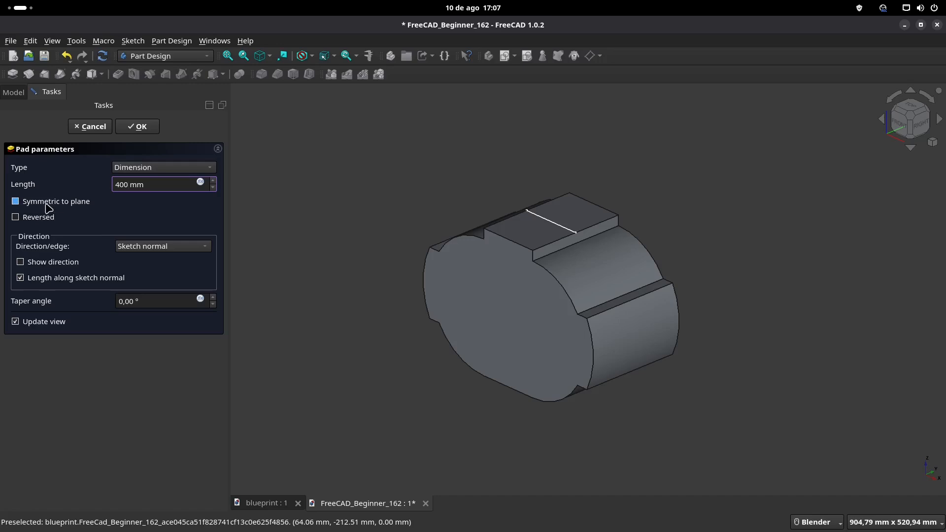
pyautogui.click(47, 204)
pyautogui.click(141, 127)
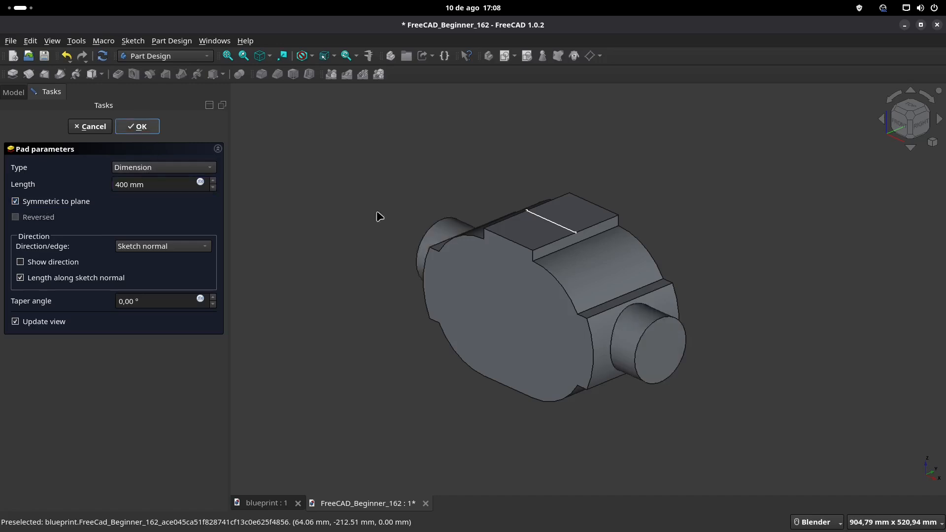
# Step: Set the transparency of the whole body to 25
pyautogui.moveTo(492, 240); pyautogui.dragTo(434, 243, button='middle')
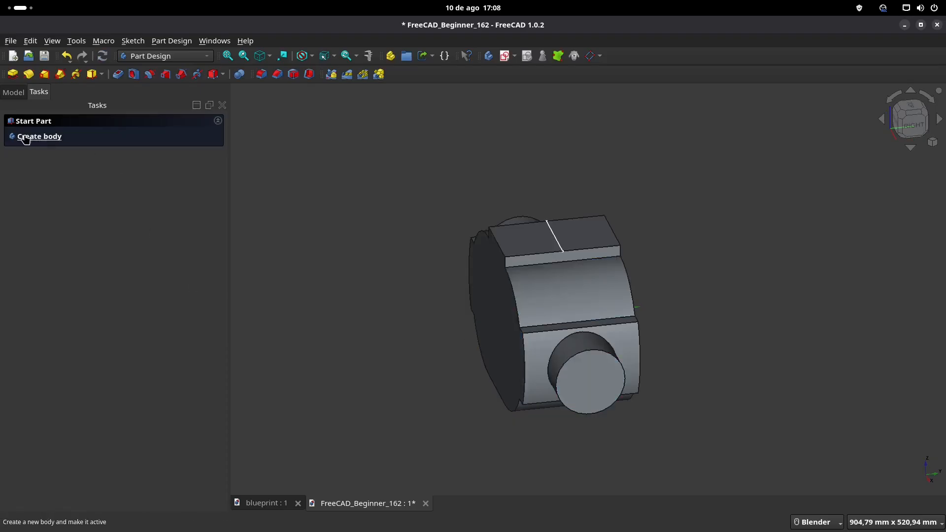
pyautogui.click(13, 92)
pyautogui.click(55, 150)
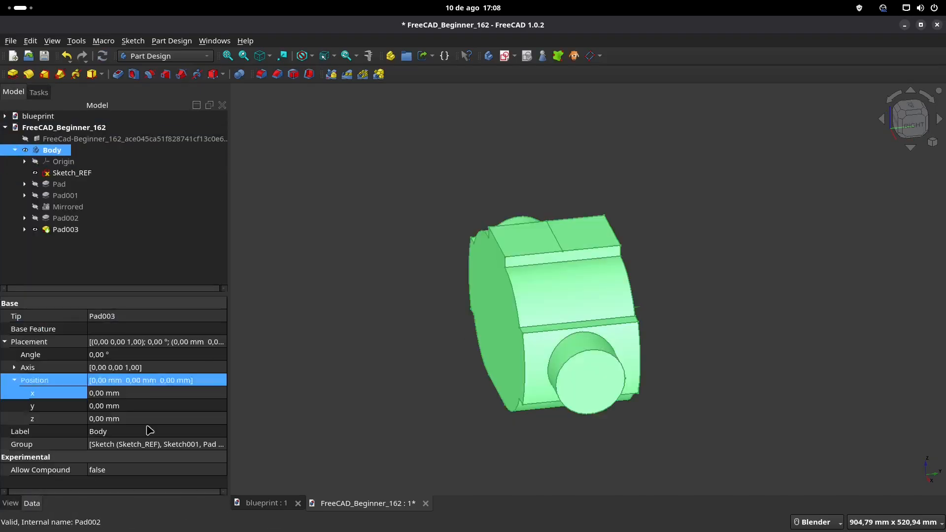
pyautogui.click(10, 503)
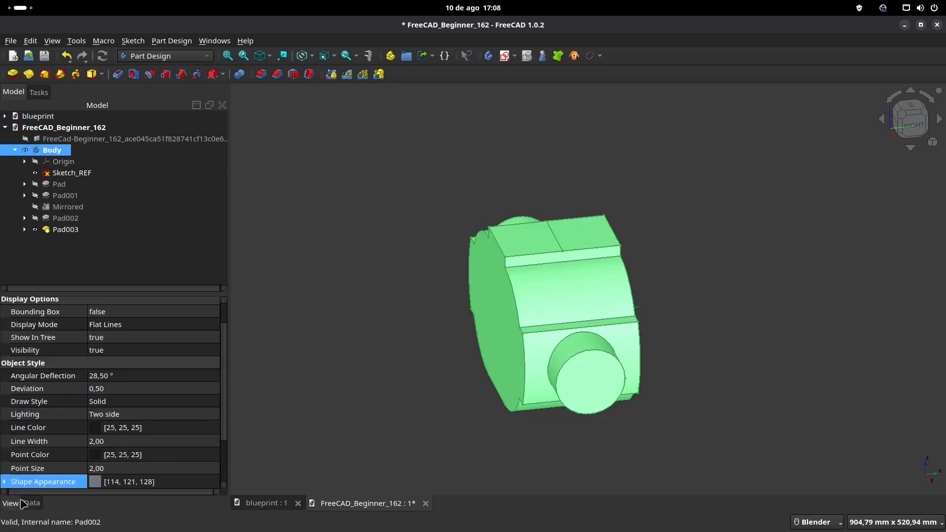
pyautogui.scroll(-2, 131, 461)
pyautogui.click(118, 431)
pyautogui.write('25')
# Step: Change the body's shape appearance to the light orange basic colour
pyautogui.click(120, 418)
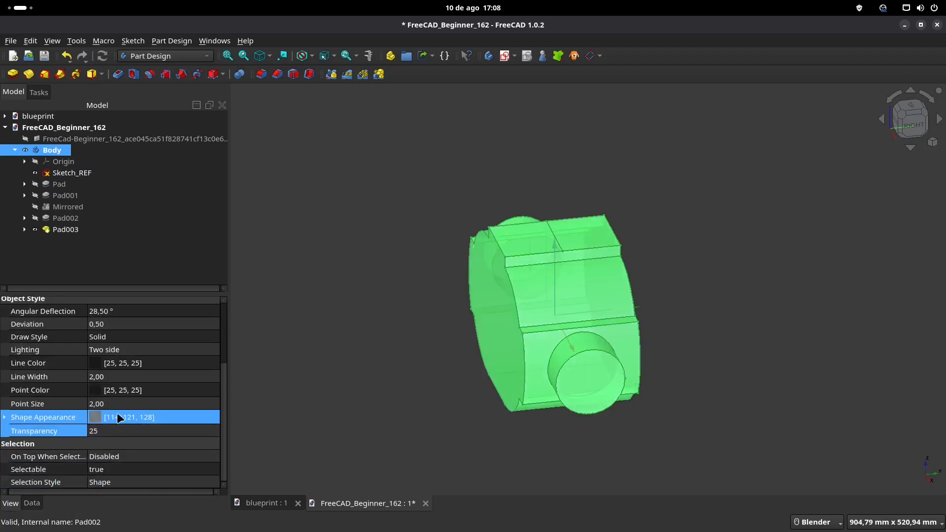
pyautogui.click(159, 417)
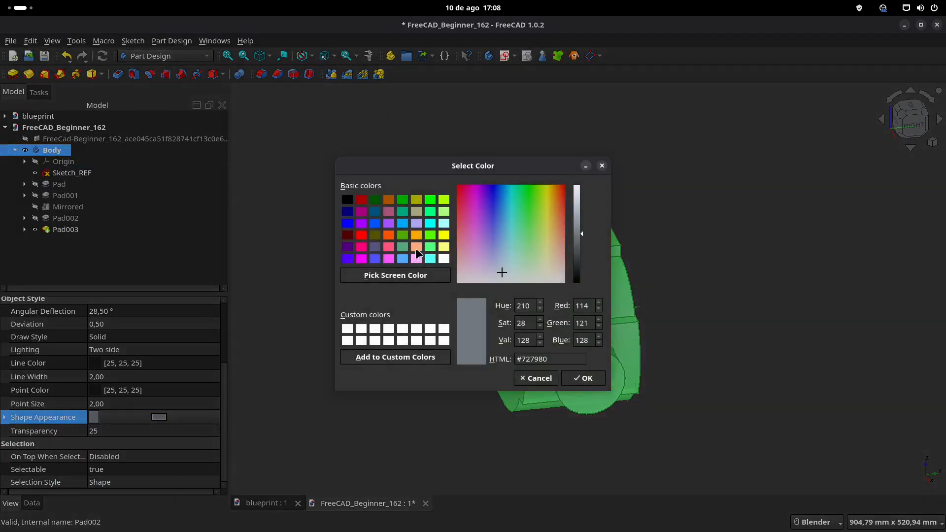
pyautogui.click(416, 249)
pyautogui.click(593, 381)
pyautogui.click(393, 351)
pyautogui.moveTo(393, 351)
pyautogui.mouseDown(button='middle')
pyautogui.moveTo(498, 376)
pyautogui.moveTo(436, 346)
pyautogui.moveTo(492, 333)
pyautogui.mouseUp(button='middle')
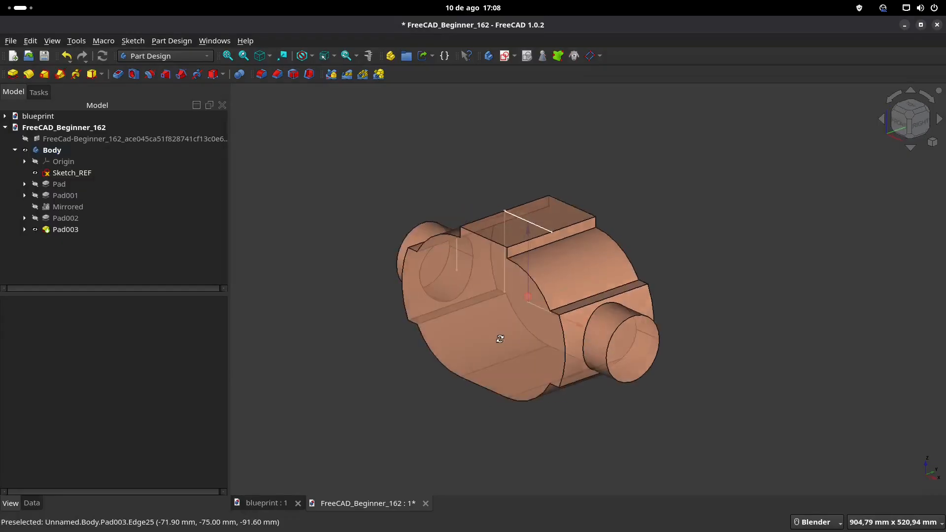
# Step: Consult the blueprint and create a new sketch on the end face of the side cylinder at the positive X end
pyautogui.click(269, 502)
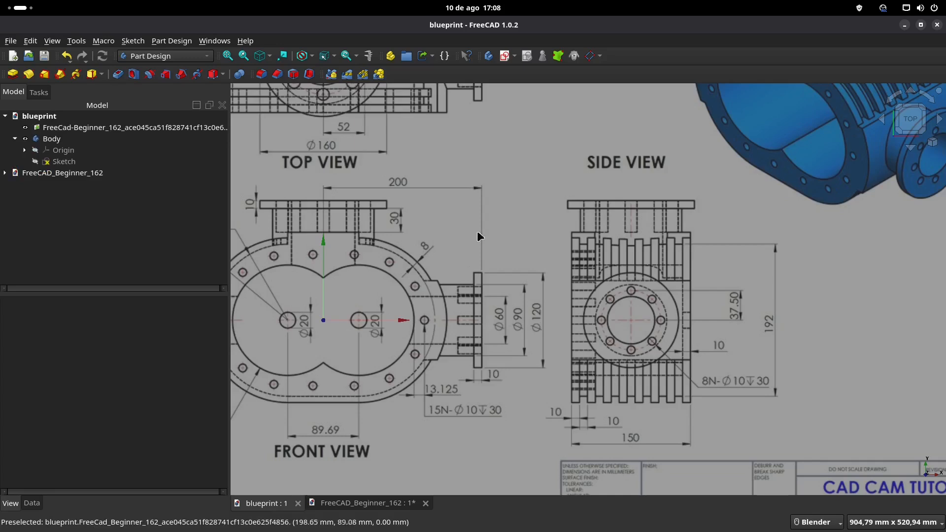
pyautogui.click(380, 504)
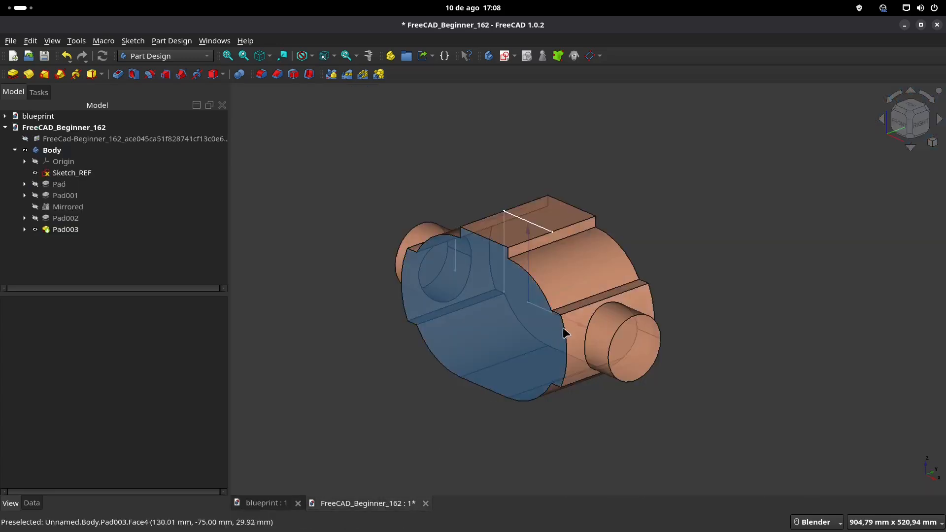
pyautogui.click(635, 348)
pyautogui.keyDown('shift'); pyautogui.moveTo(542, 144); pyautogui.dragTo(495, 145, button='middle'); pyautogui.keyUp('shift')
pyautogui.click(504, 55)
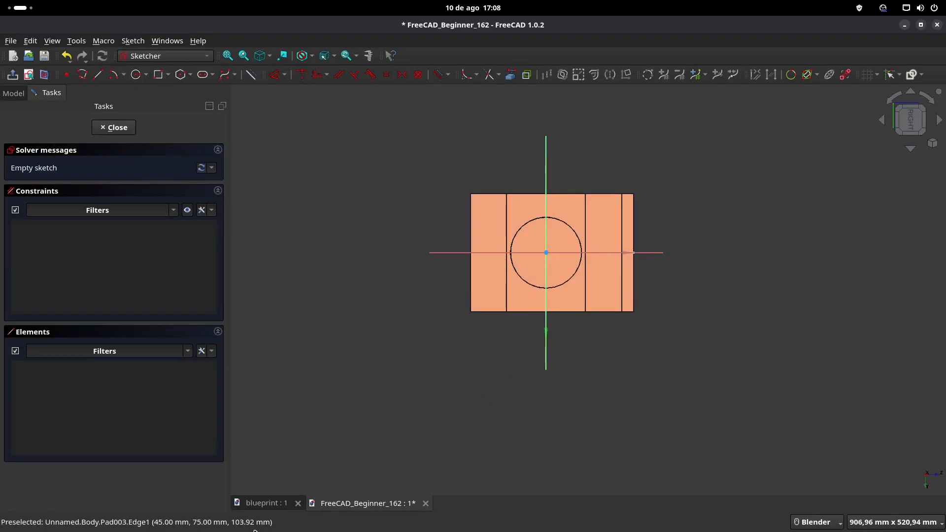
# Step: Recheck the blueprint, sketch a 120 mm diameter circle centred on the origin for the side flange, and close the sketch
pyautogui.click(269, 505)
pyautogui.click(363, 504)
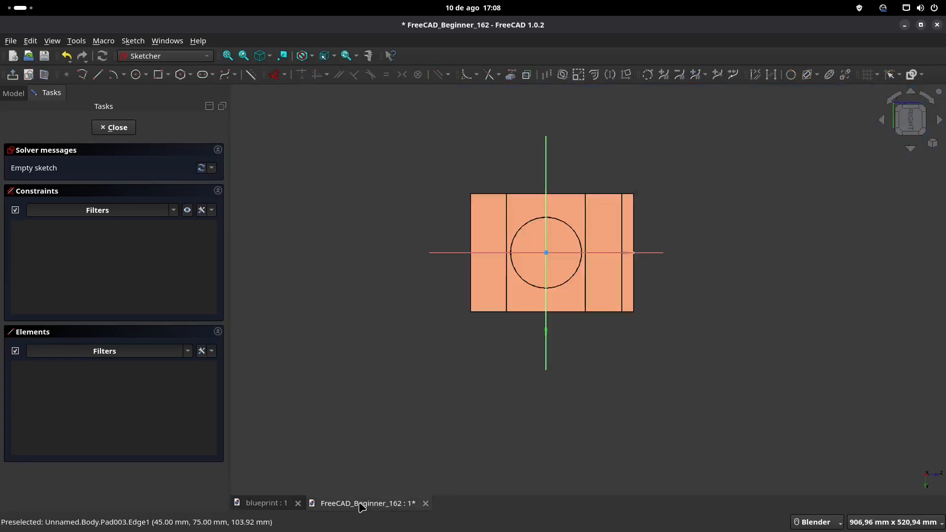
pyautogui.click(137, 74)
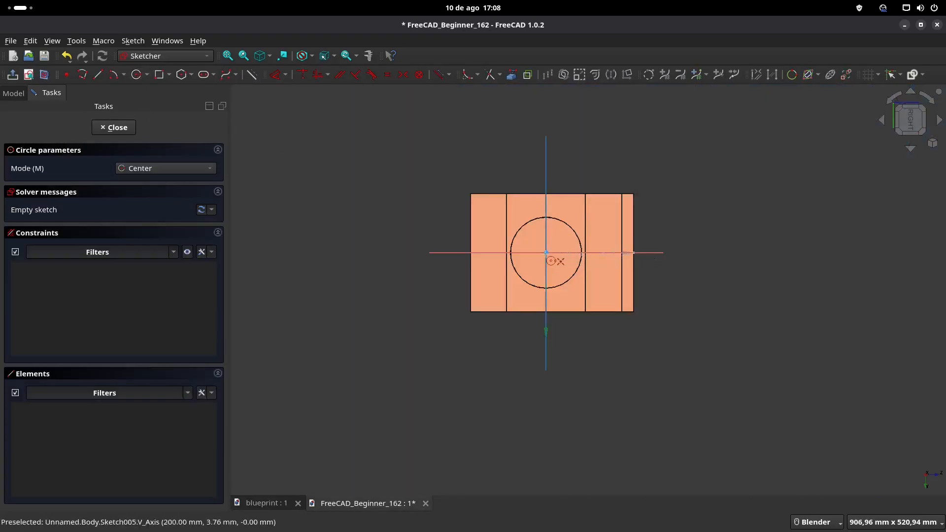
pyautogui.click(546, 253)
pyautogui.write('120')
pyautogui.press('Return')
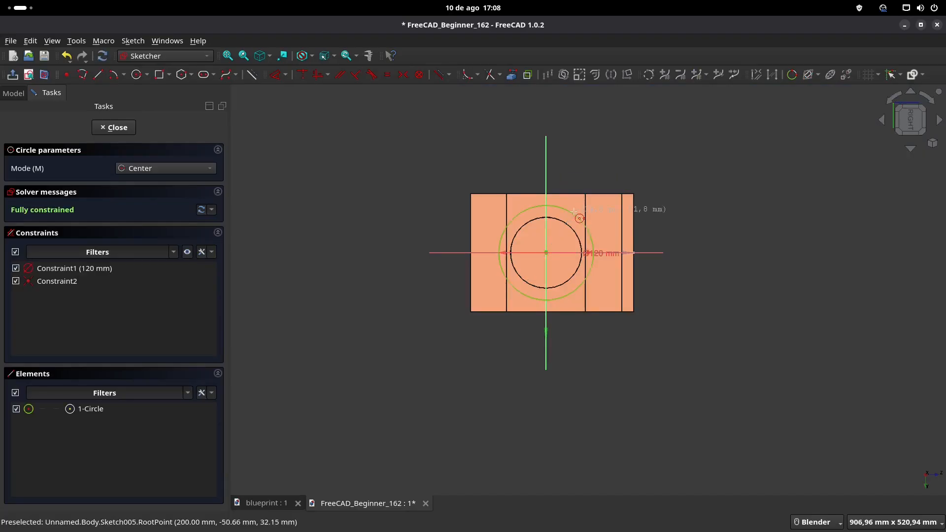
pyautogui.click(12, 74)
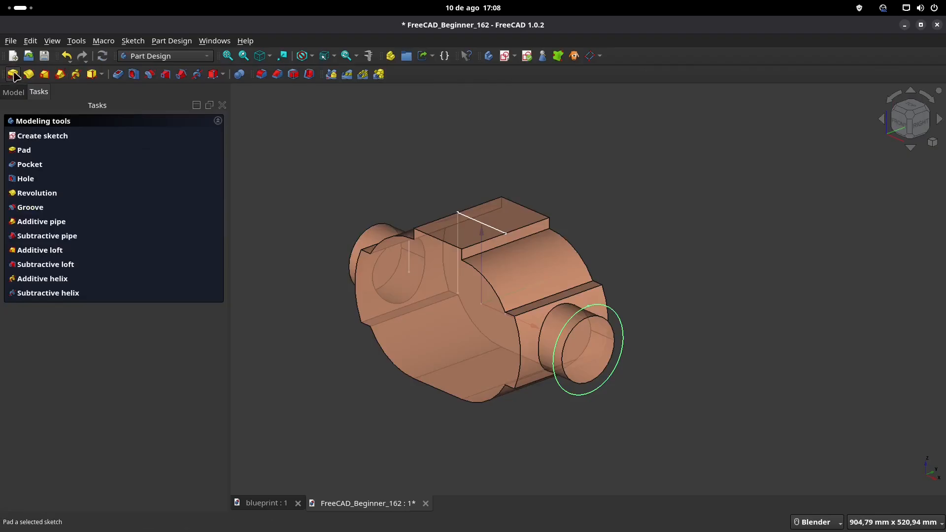
# Step: Pad the flange circle 10 mm in the reversed direction, back along the side cylinder
pyautogui.click(13, 75)
pyautogui.moveTo(344, 275); pyautogui.dragTo(434, 260, button='middle')
pyautogui.click(15, 217)
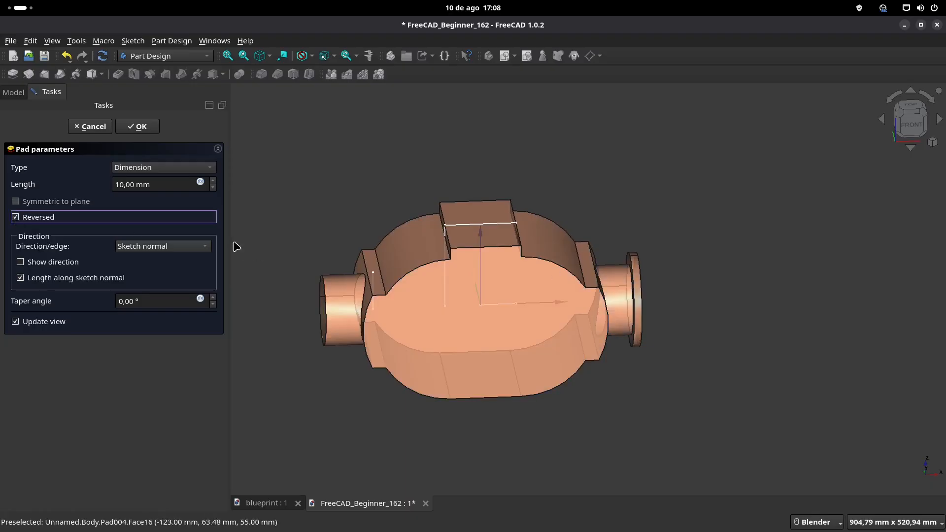
pyautogui.click(147, 131)
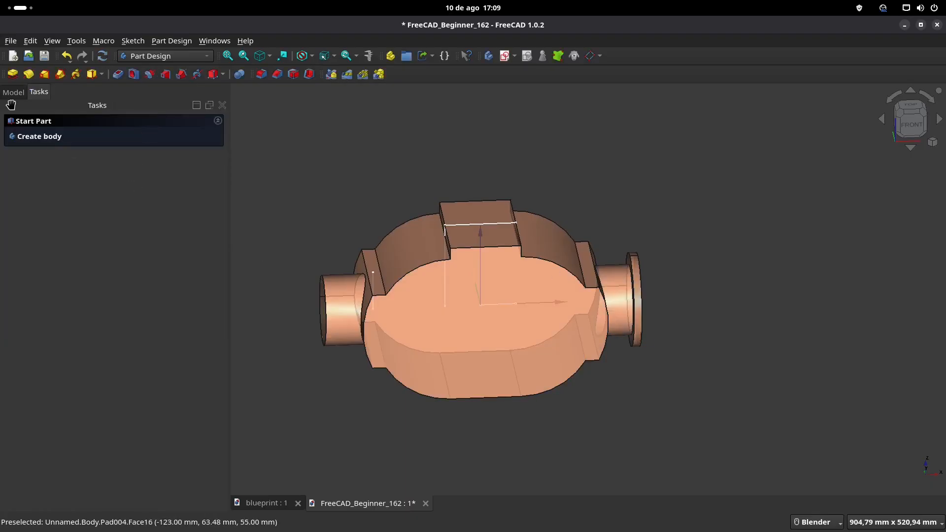
# Step: Mirror the 120 mm side flange pad about the base YZ plane onto the opposite end of the side cylinder
pyautogui.click(14, 92)
pyautogui.click(65, 241)
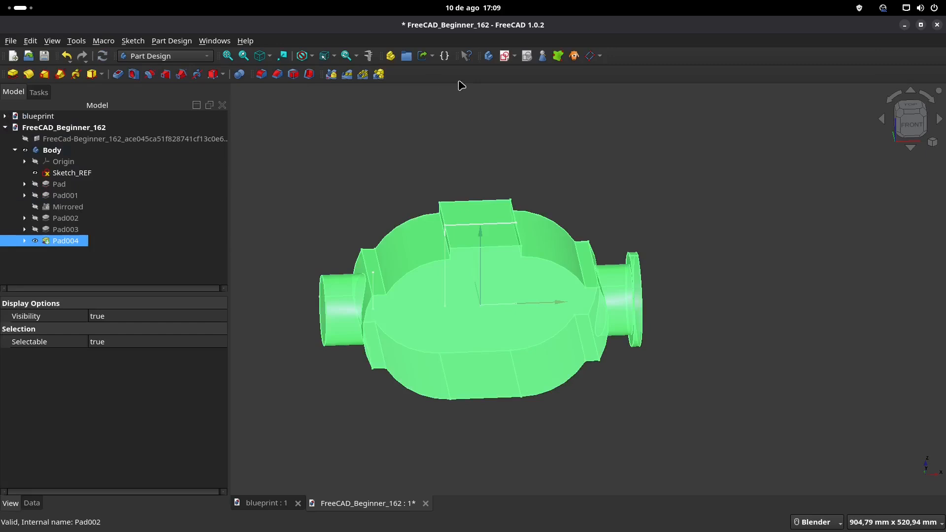
pyautogui.click(331, 75)
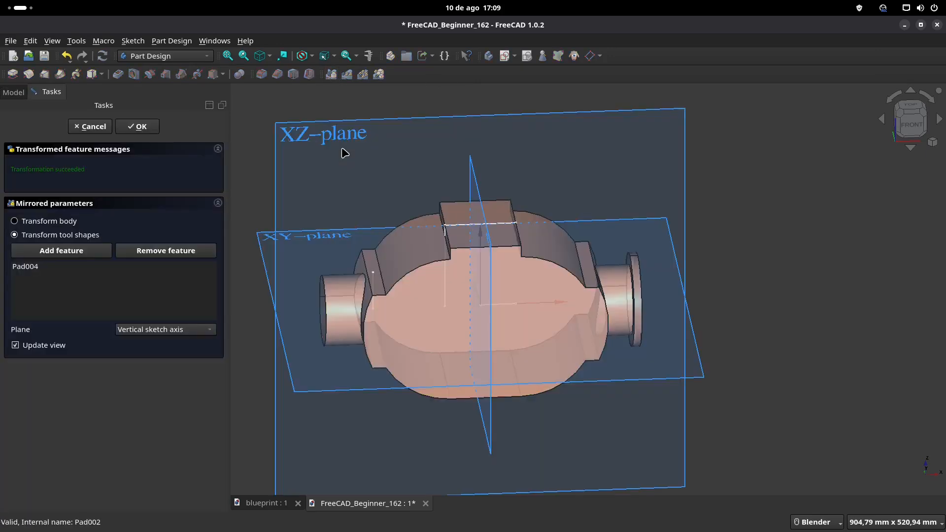
pyautogui.click(207, 330)
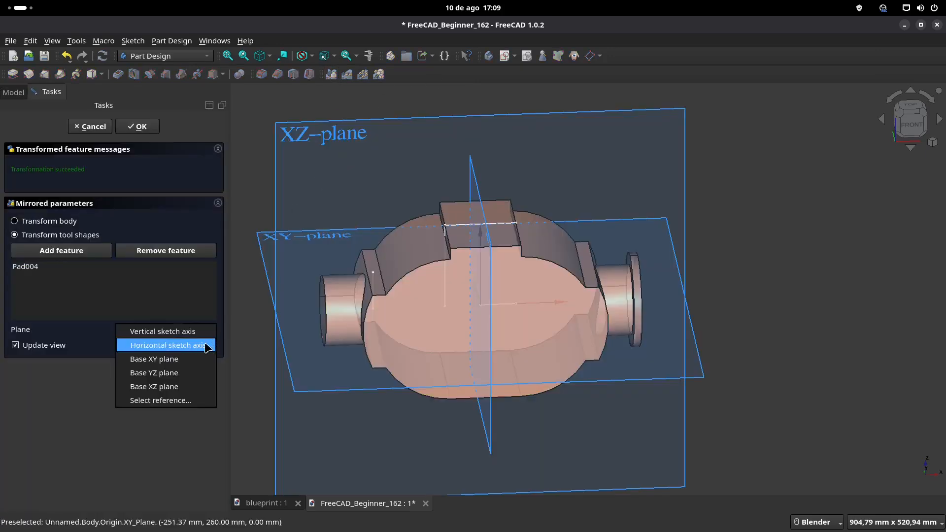
pyautogui.click(207, 346)
pyautogui.click(207, 330)
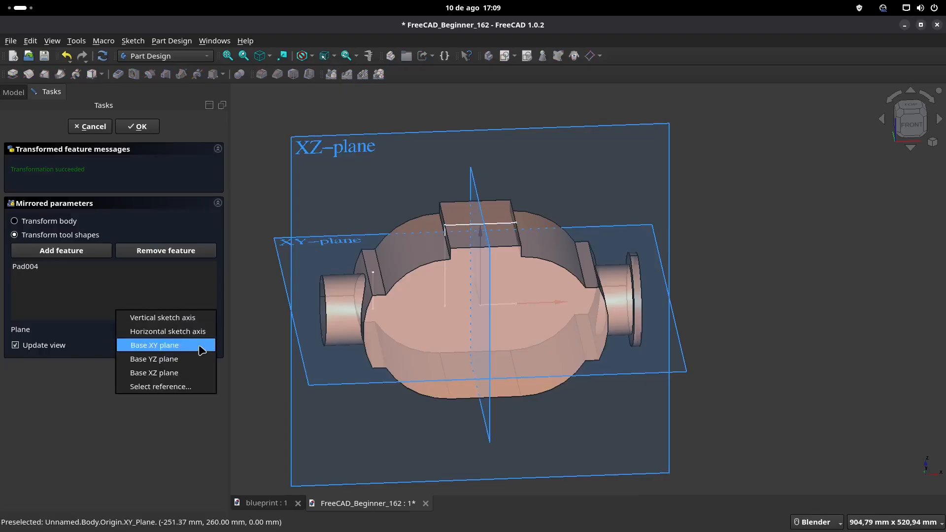
pyautogui.click(197, 377)
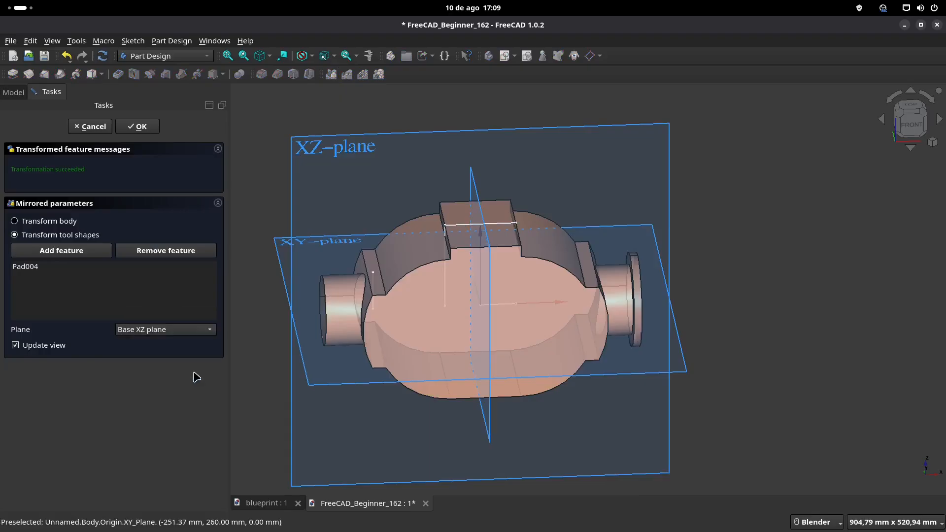
pyautogui.click(210, 332)
pyautogui.click(209, 318)
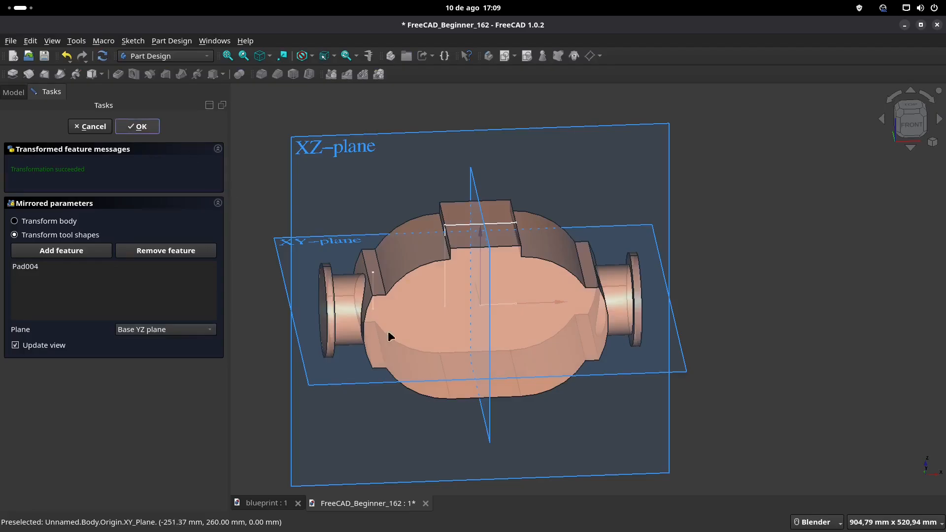
pyautogui.press('Return')
# Step: Create a new sketch on the XY plane for the neck of the top port
pyautogui.scroll(-1, 422, 362)
pyautogui.keyDown('shift'); pyautogui.moveTo(453, 327); pyautogui.dragTo(472, 302, button='middle'); pyautogui.keyUp('shift')
pyautogui.moveTo(467, 345); pyautogui.dragTo(358, 309, button='middle')
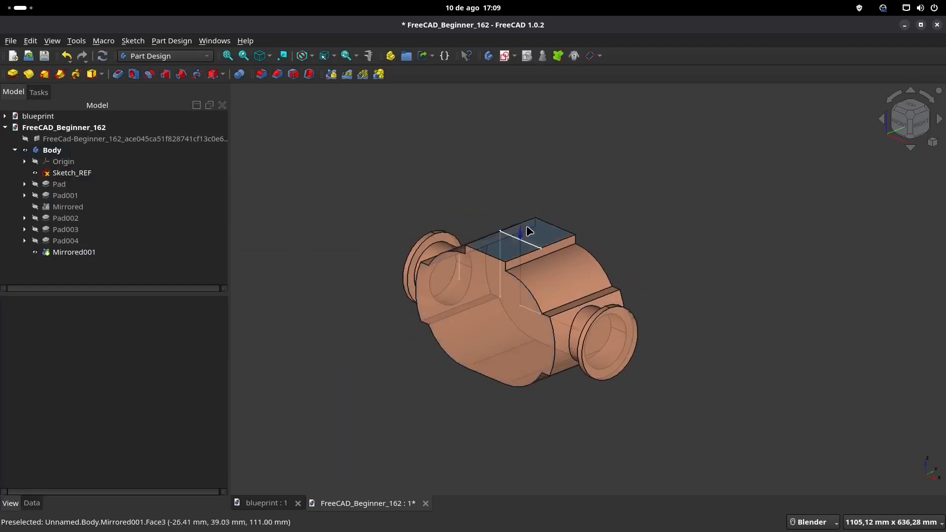
pyautogui.moveTo(482, 215); pyautogui.dragTo(487, 232, button='middle')
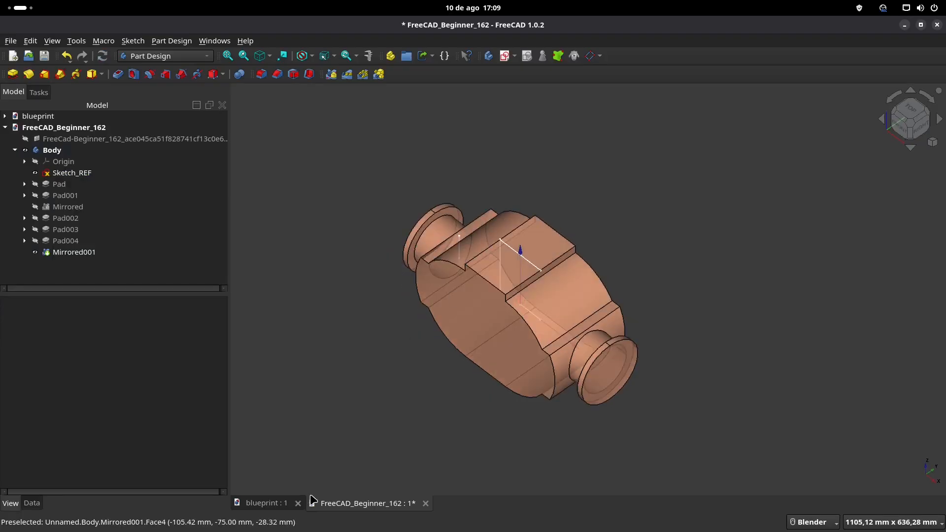
pyautogui.click(504, 55)
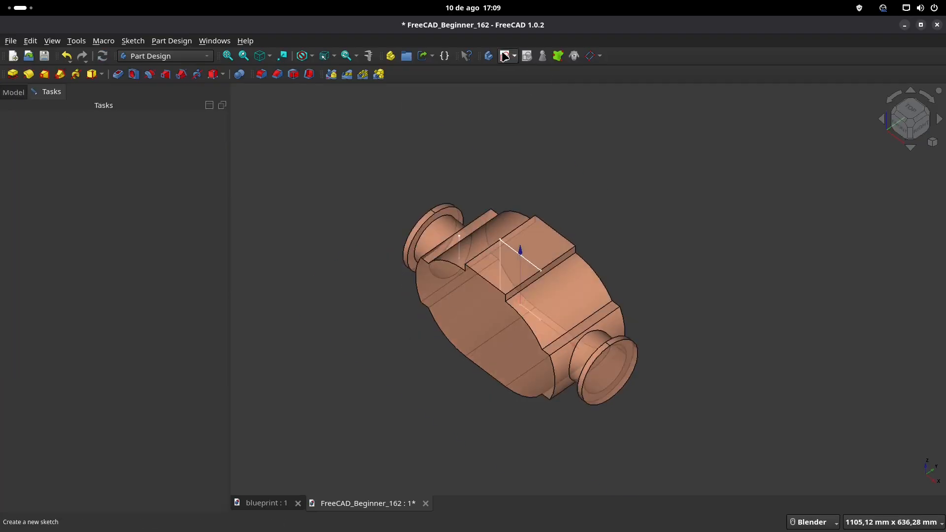
pyautogui.click(547, 162)
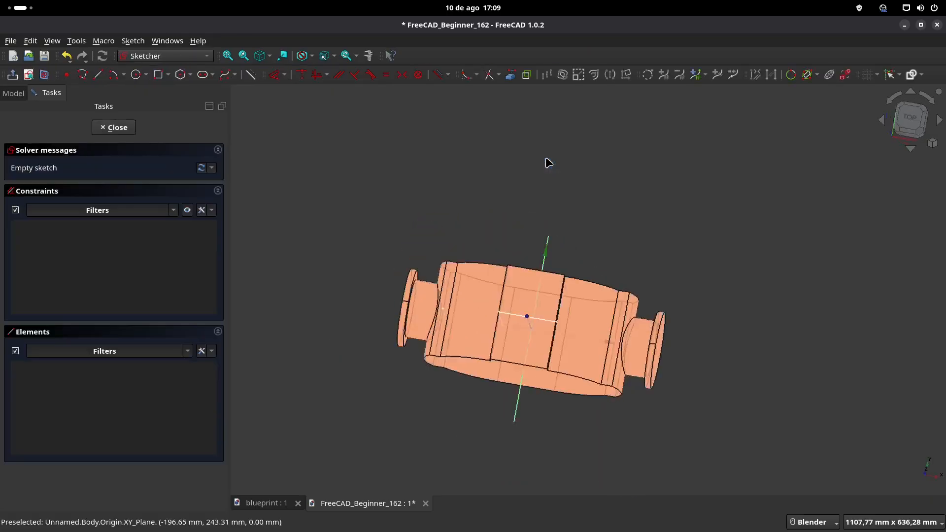
# Step: Consult the blueprint's top view, sketch a 128 mm diameter circle centred on the origin, and close the sketch
pyautogui.click(266, 503)
pyautogui.keyDown('shift'); pyautogui.moveTo(458, 172); pyautogui.dragTo(534, 327, button='middle'); pyautogui.keyUp('shift')
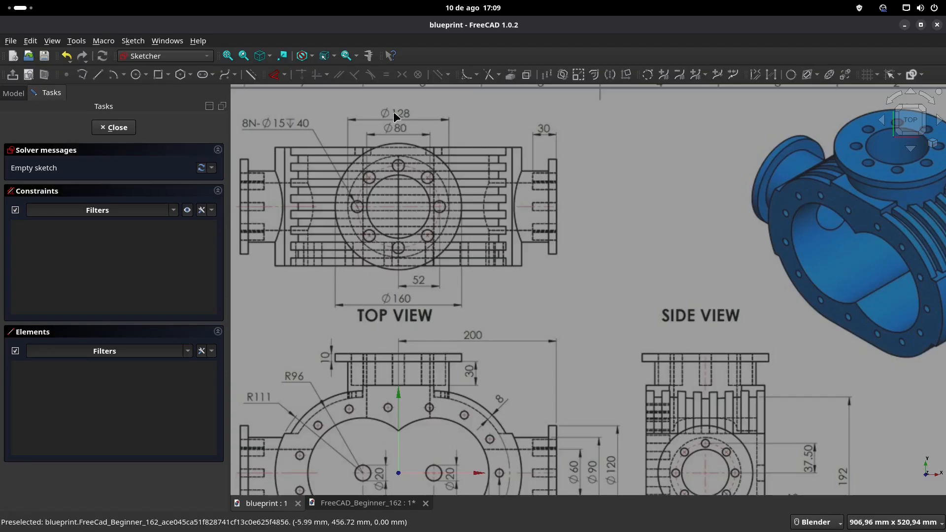
pyautogui.click(342, 504)
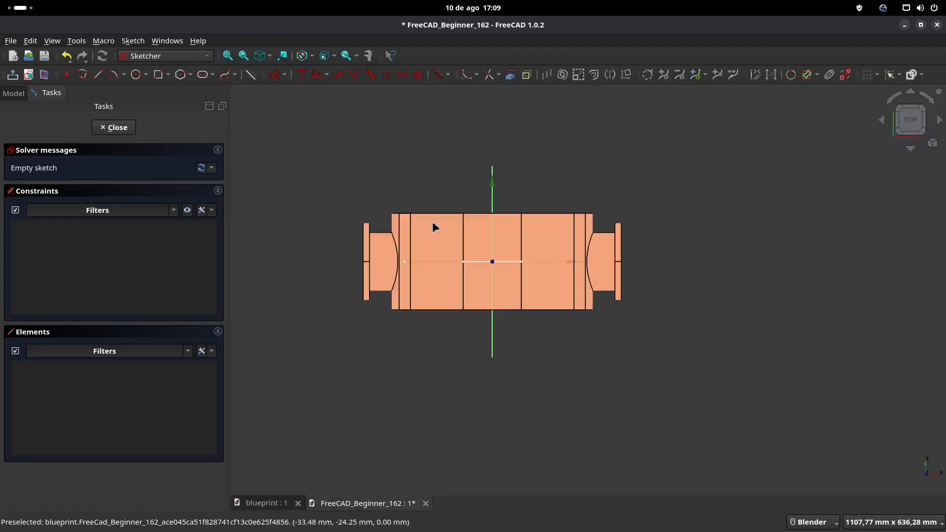
pyautogui.click(136, 75)
pyautogui.click(492, 261)
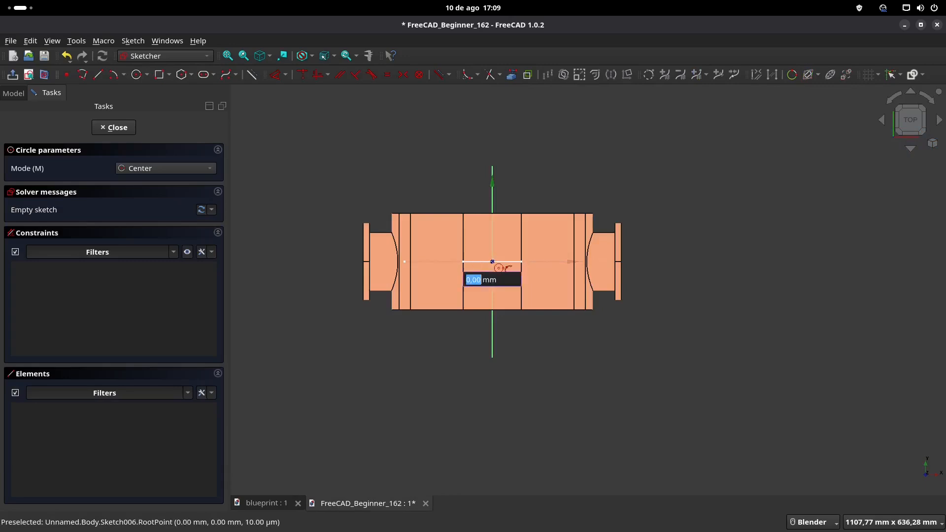
pyautogui.write('12')
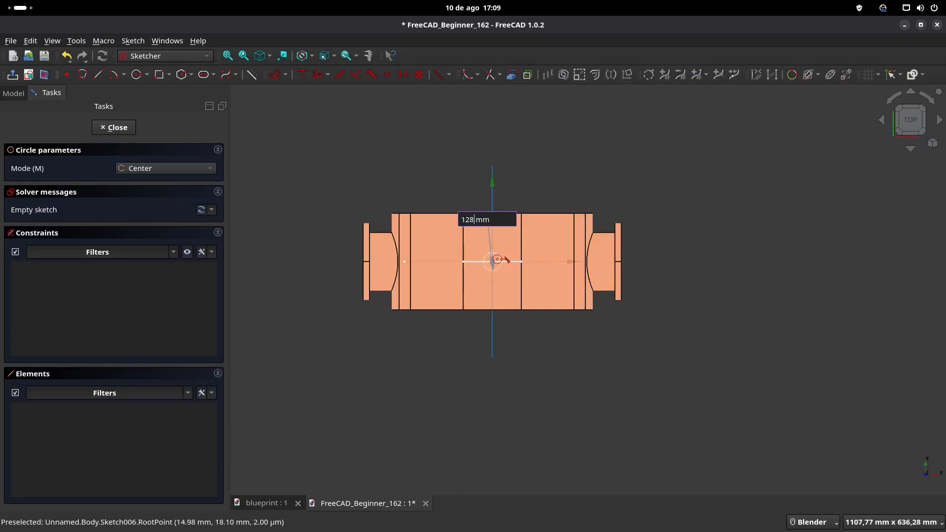
pyautogui.write('8')
pyautogui.press('Return')
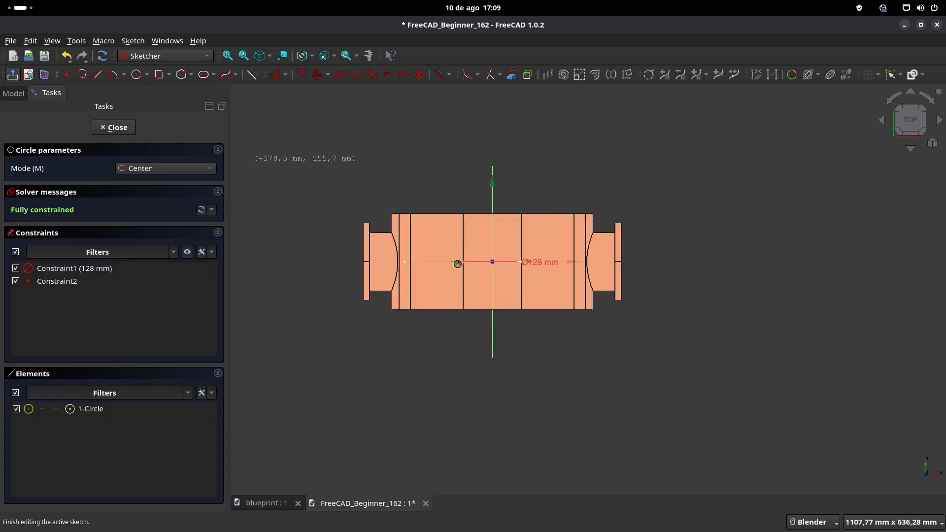
pyautogui.click(13, 75)
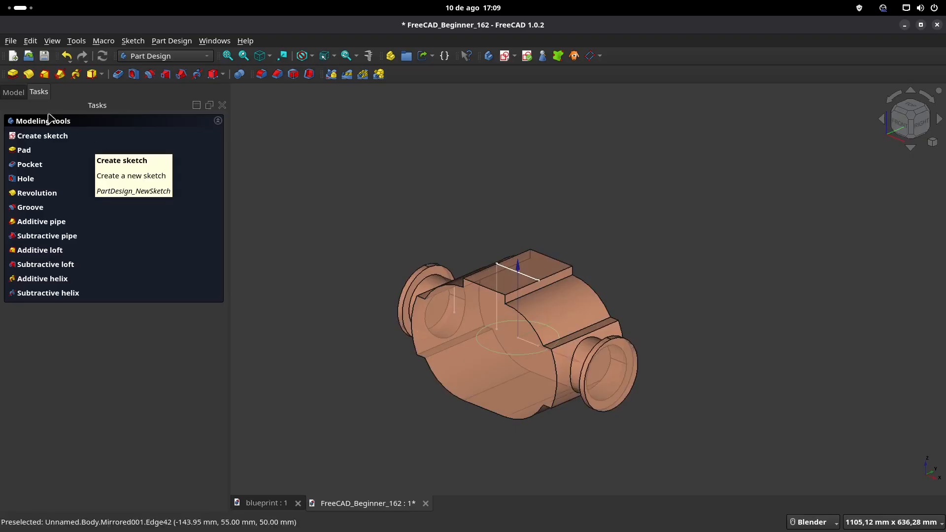
# Step: Show the hidden blueprint image in the model and open Sketch_REF for editing
pyautogui.click(13, 93)
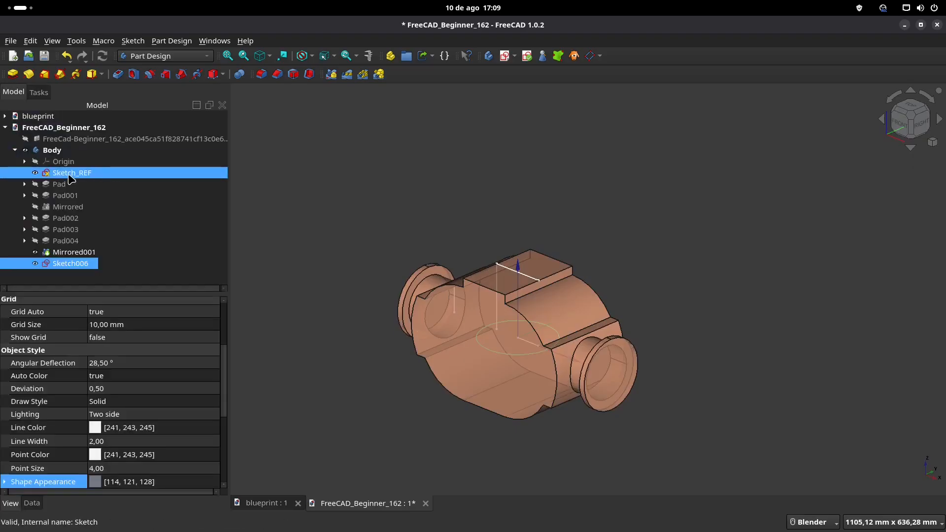
pyautogui.click(74, 139)
pyautogui.press('space')
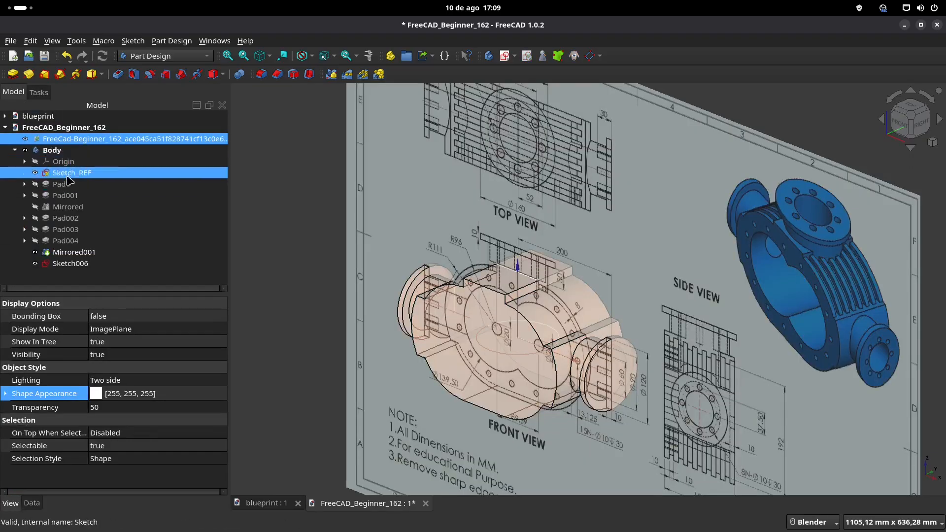
pyautogui.doubleClick(69, 175)
# Step: Draw a vertical reference line from the origin with a length of 150 mm at 90° towards the top flange
pyautogui.moveTo(617, 283)
pyautogui.keyDown('shift'); pyautogui.mouseDown(button='middle')
pyautogui.moveTo(521, 216)
pyautogui.moveTo(487, 225)
pyautogui.moveTo(501, 260)
pyautogui.mouseUp(button='middle'); pyautogui.keyUp('shift')
pyautogui.scroll(1, 495, 255)
pyautogui.click(97, 74)
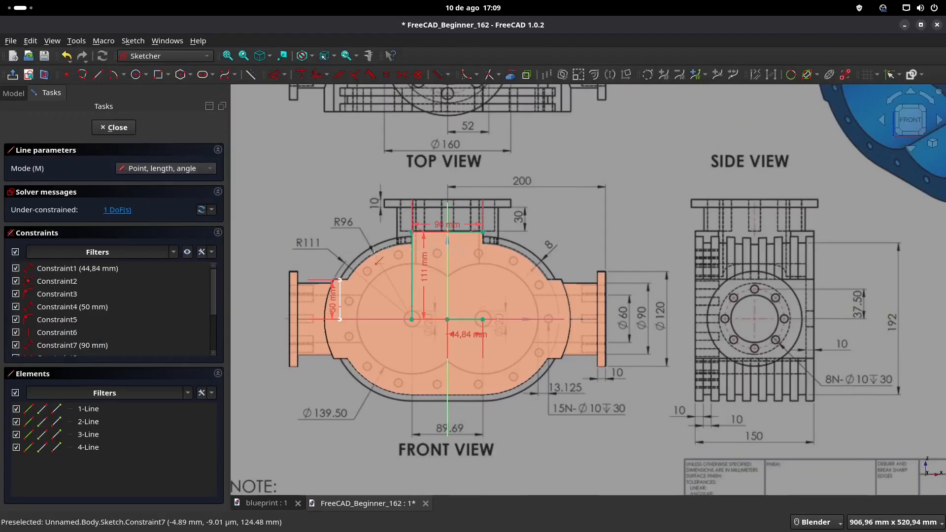
pyautogui.scroll(2, 373, 251)
pyautogui.click(483, 351)
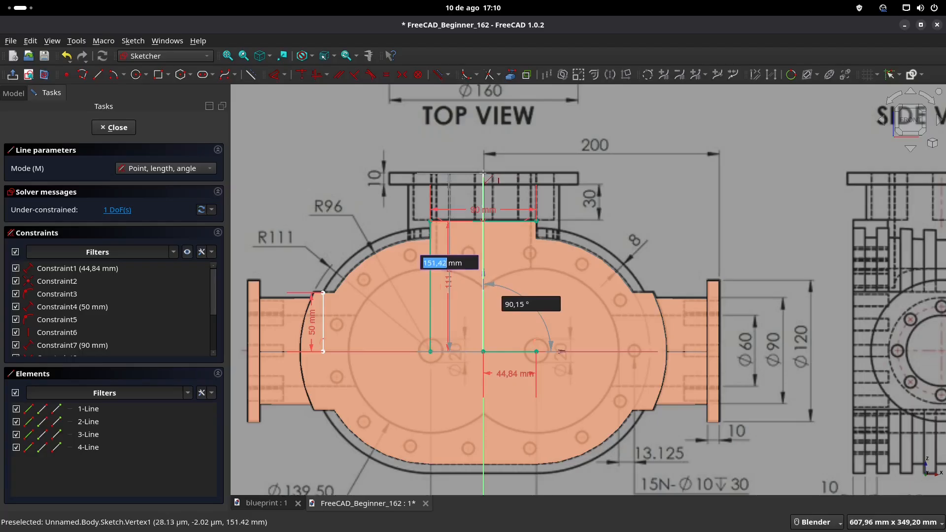
pyautogui.write('150')
pyautogui.press('Tab')
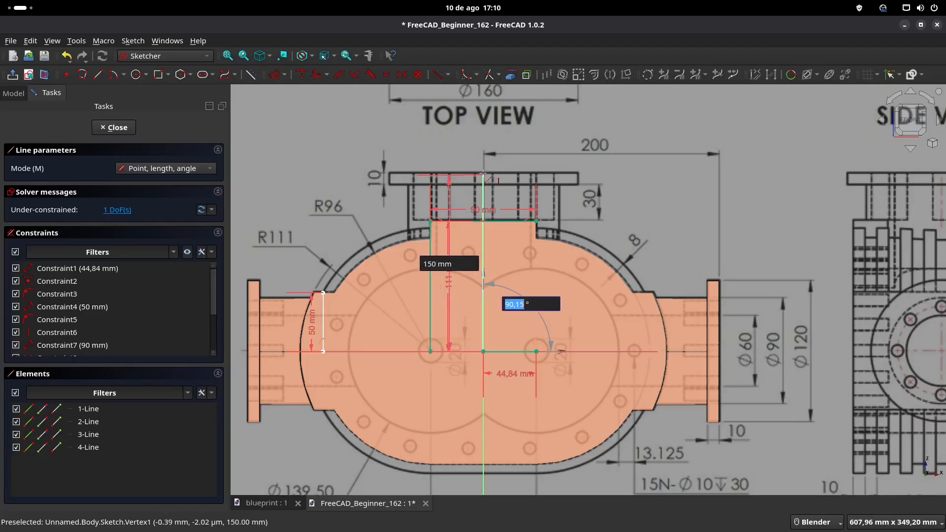
pyautogui.write('90')
pyautogui.press('Return')
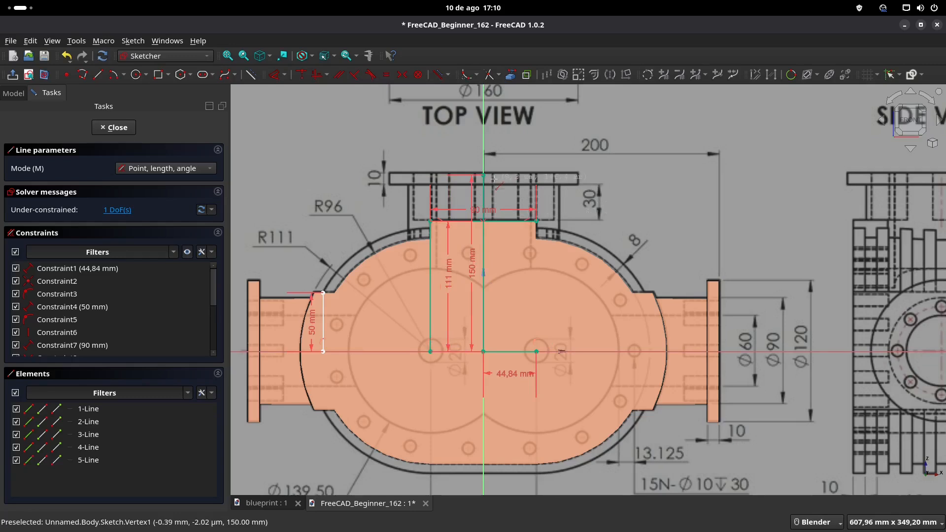
pyautogui.press('Escape')
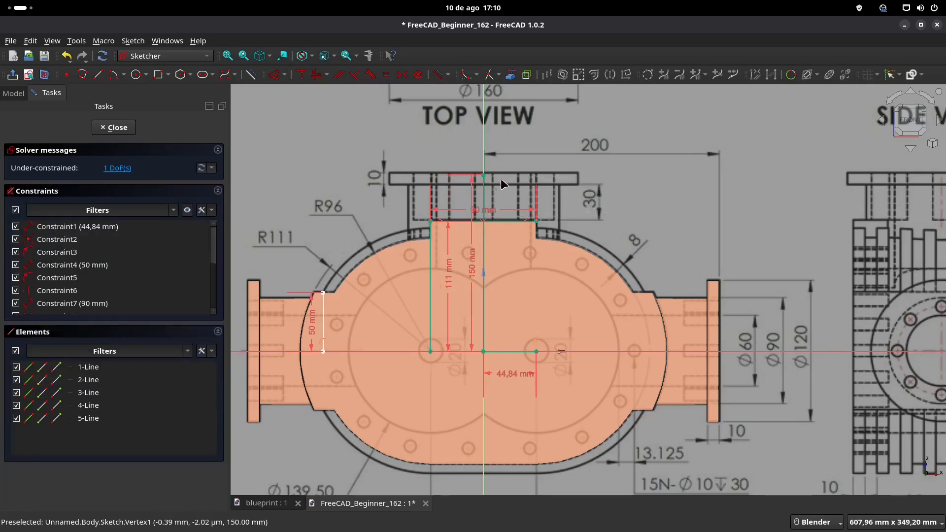
# Step: Match the vertical reference line to the blueprint's top flange, trying 153 mm before setting 152.5 mm, and close the sketch
pyautogui.keyDown('shift'); pyautogui.moveTo(507, 187); pyautogui.dragTo(514, 182, button='middle'); pyautogui.keyUp('shift')
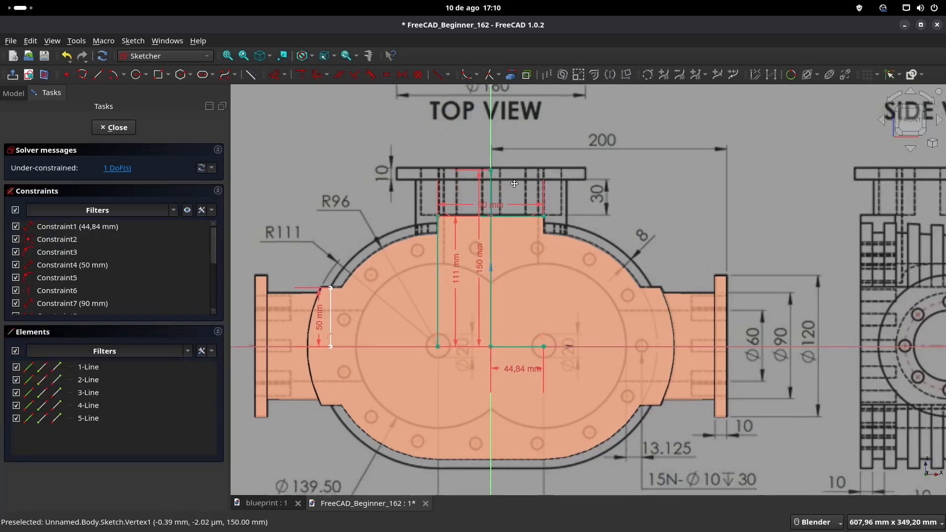
pyautogui.click(483, 267)
pyautogui.write('153')
pyautogui.press('Return')
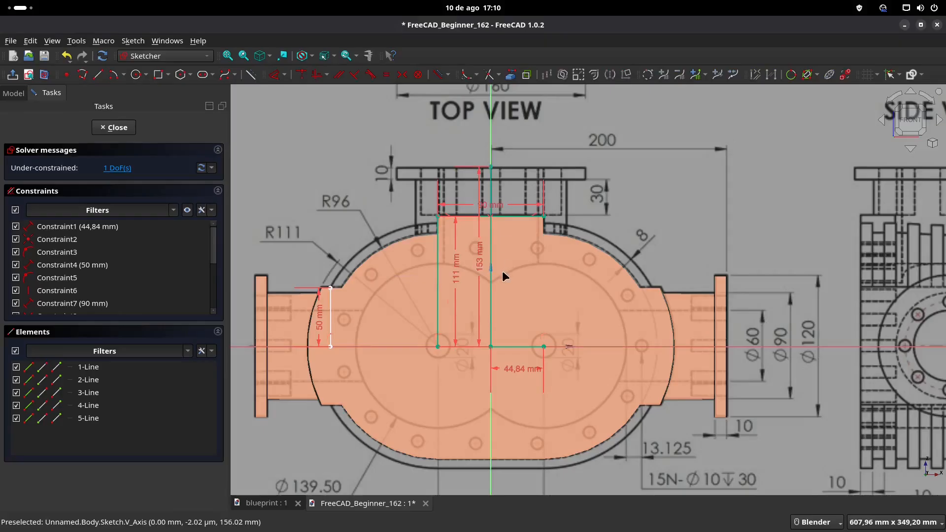
pyautogui.doubleClick(481, 266)
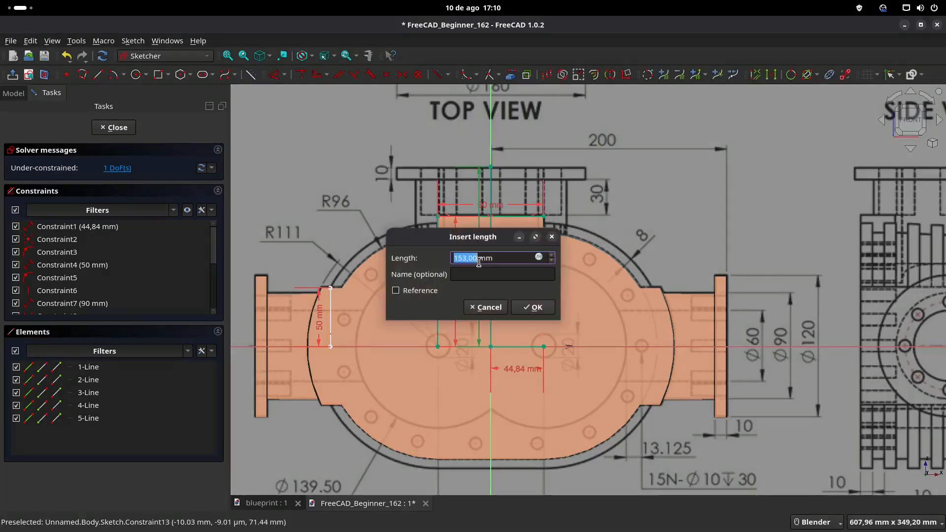
pyautogui.write('1')
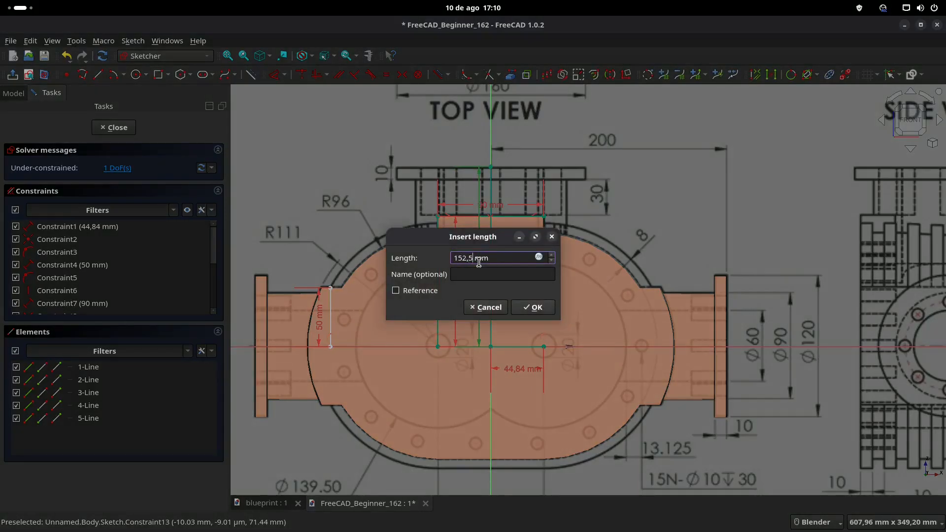
pyautogui.press('Return')
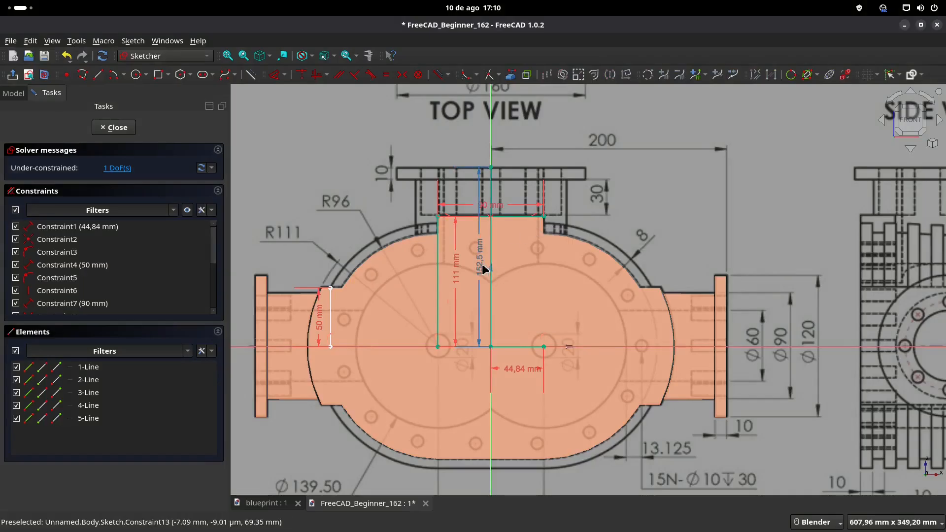
pyautogui.click(117, 129)
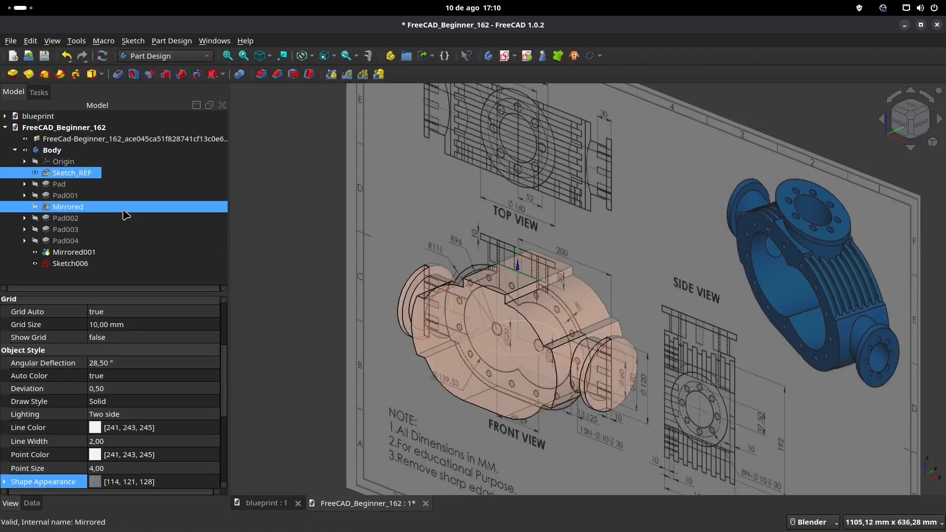
# Step: Hide the blueprint image and pad the 128 mm circle upward to the height of the vertical reference line
pyautogui.click(116, 140)
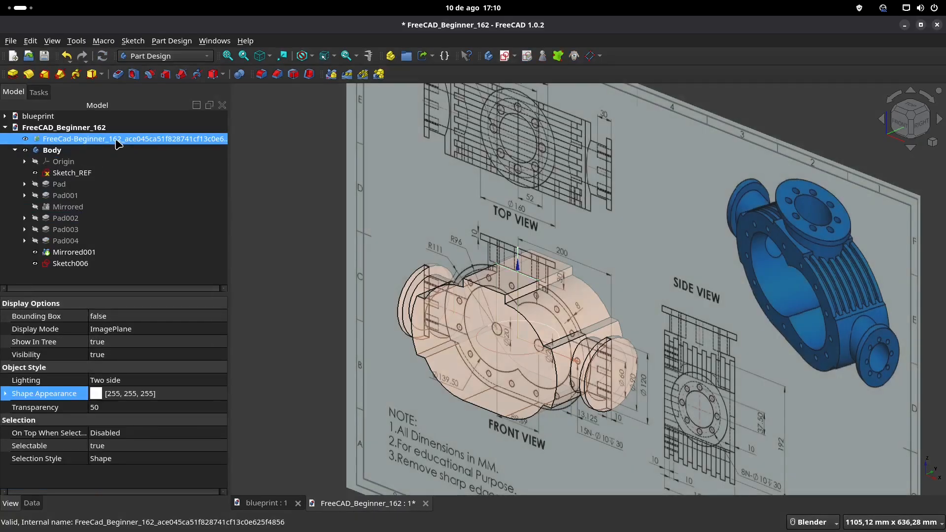
pyautogui.press('space')
pyautogui.click(80, 265)
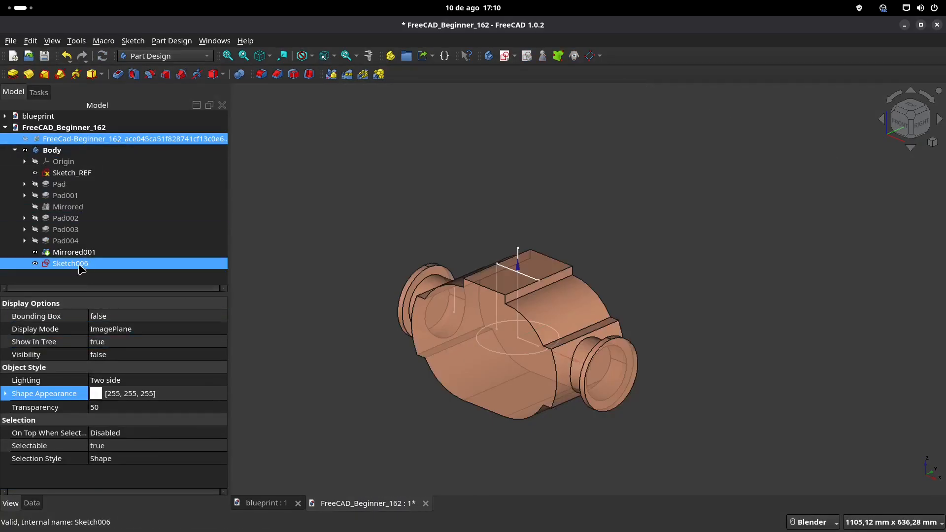
pyautogui.click(13, 74)
pyautogui.write('152,5')
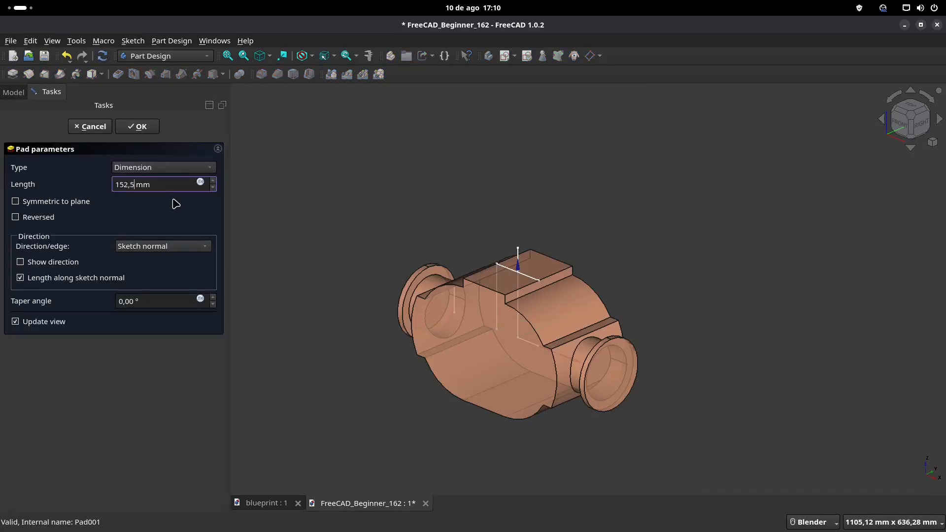
pyautogui.press('Return')
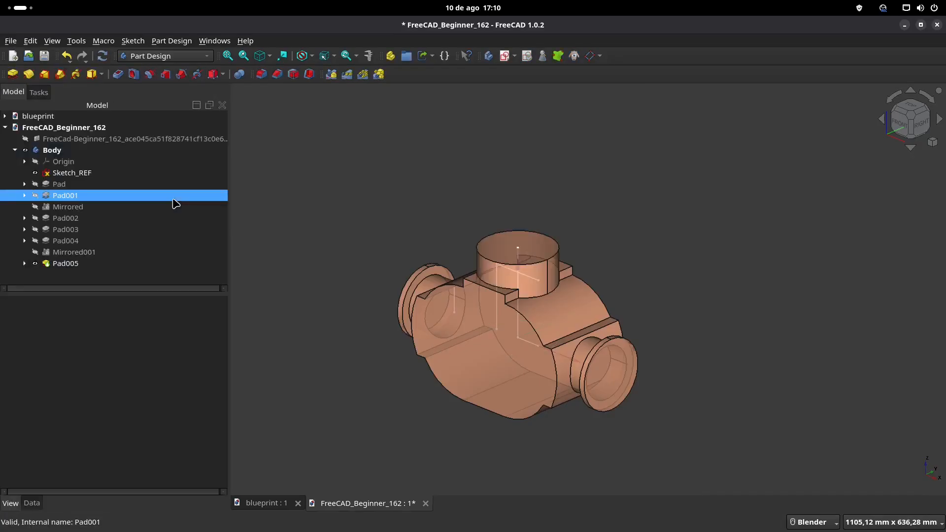
# Step: Check the top flange diameter on the blueprint and sketch a 160 mm circle centred on the origin on the top neck's upper face
pyautogui.moveTo(435, 245); pyautogui.dragTo(440, 239, button='middle')
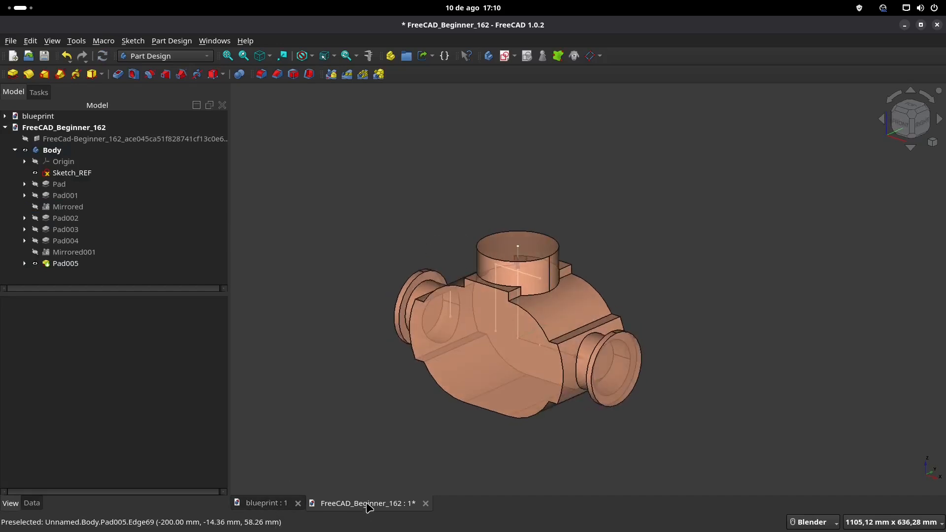
pyautogui.click(266, 504)
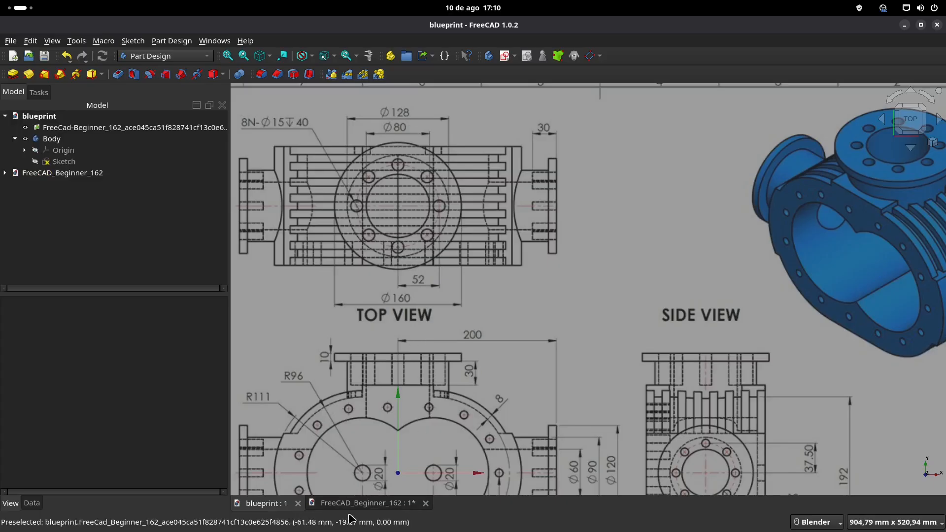
pyautogui.click(367, 503)
pyautogui.click(528, 244)
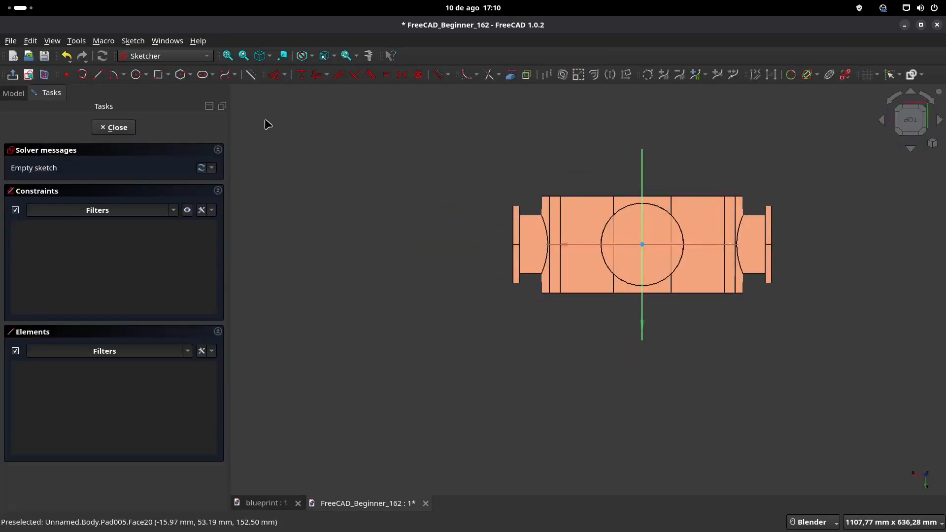
pyautogui.click(137, 74)
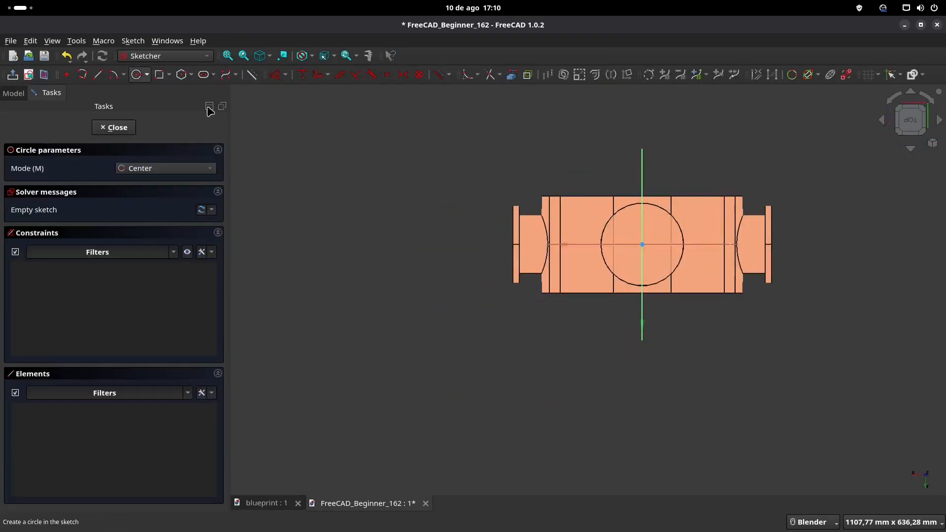
pyautogui.click(642, 244)
pyautogui.write('160')
pyautogui.press('Return')
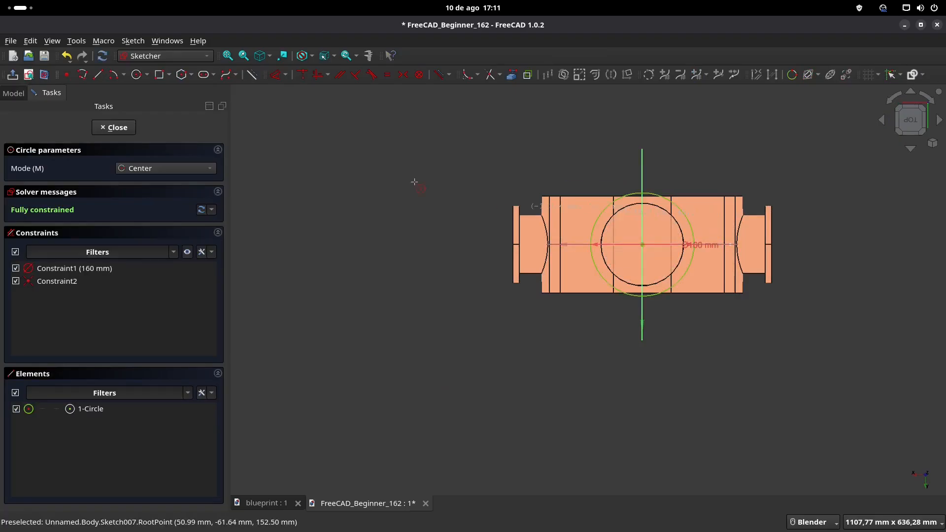
pyautogui.click(13, 75)
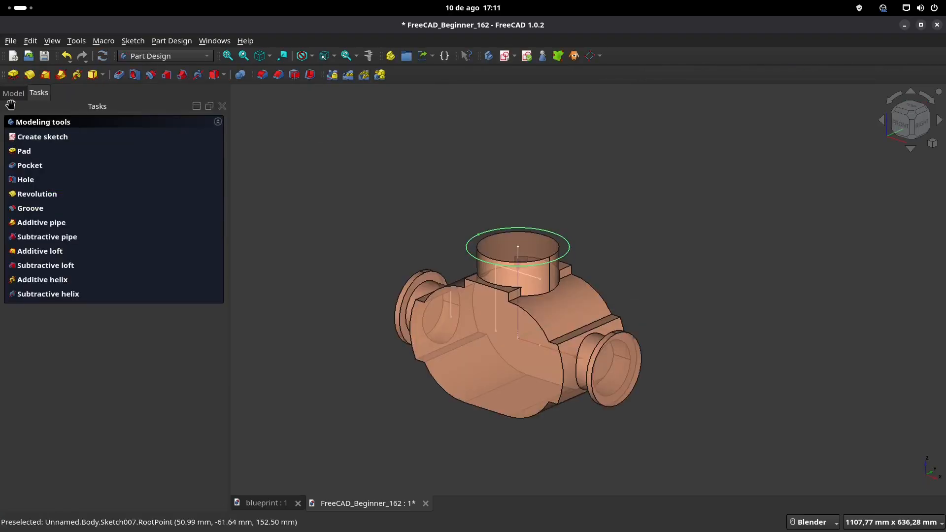
# Step: Pad the 160 mm circle 10 mm in the reversed direction to form the top flange
pyautogui.click(14, 75)
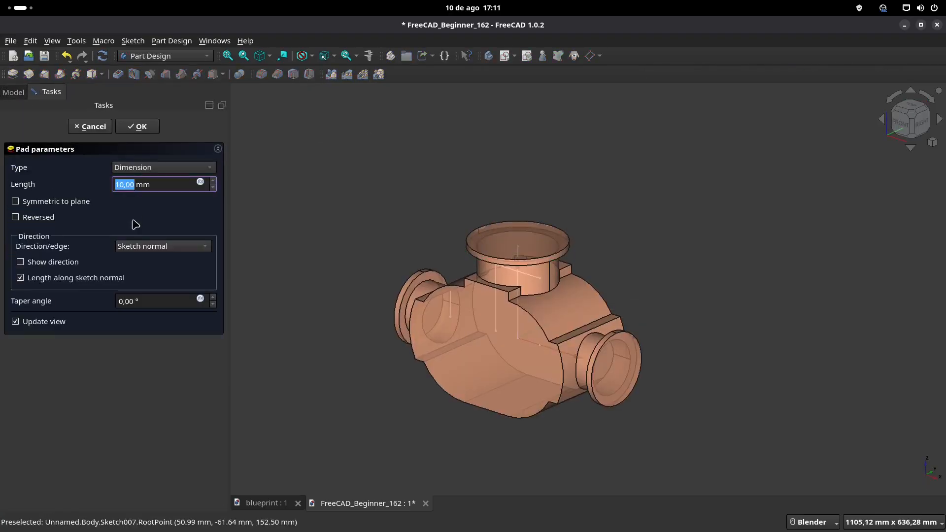
pyautogui.click(14, 217)
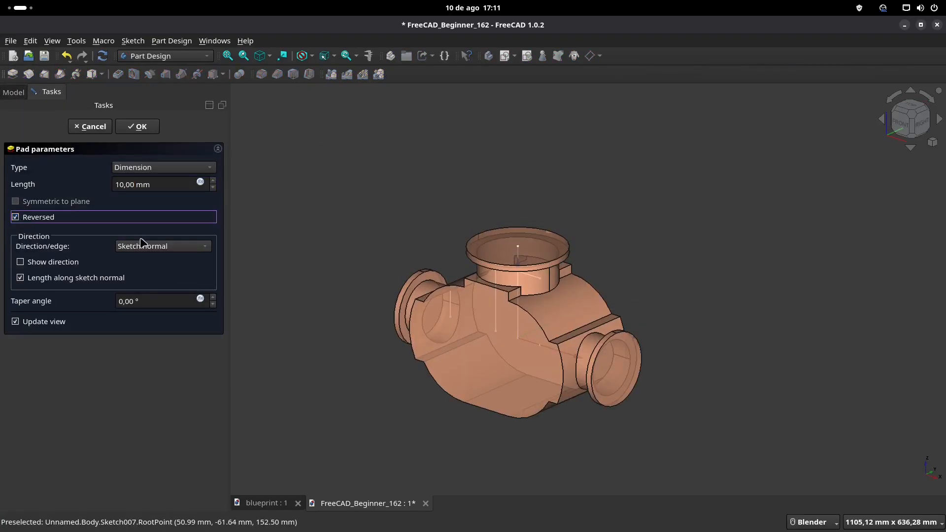
pyautogui.click(139, 127)
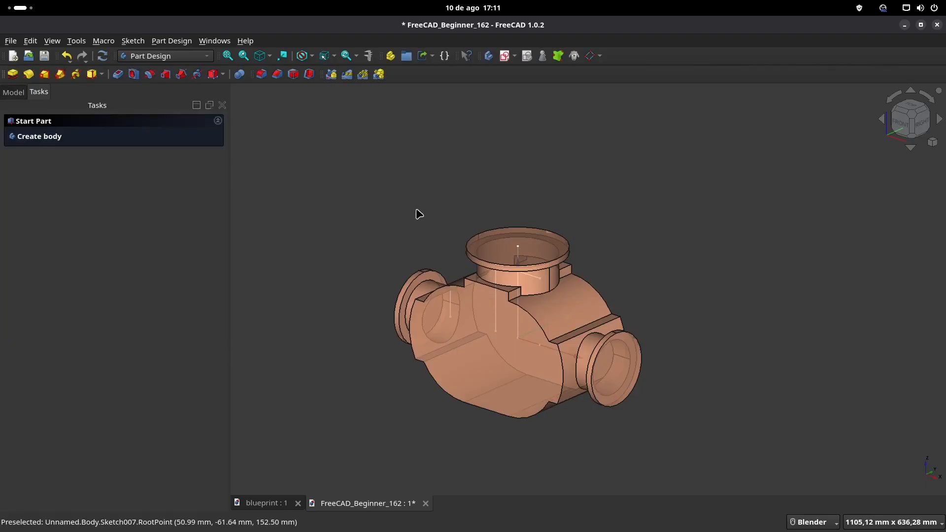
# Step: Examine the blueprint's isometric, front and side views for the housing's front flange and cooling fins
pyautogui.moveTo(424, 230)
pyautogui.mouseDown(button='middle')
pyautogui.moveTo(399, 207)
pyautogui.moveTo(467, 236)
pyautogui.moveTo(468, 269)
pyautogui.mouseUp(button='middle')
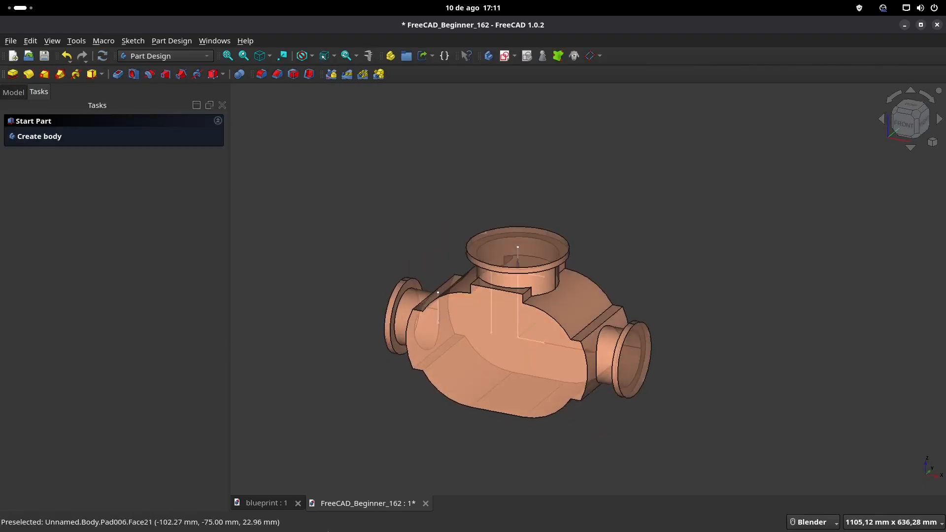
pyautogui.click(266, 504)
pyautogui.scroll(-2, 648, 318)
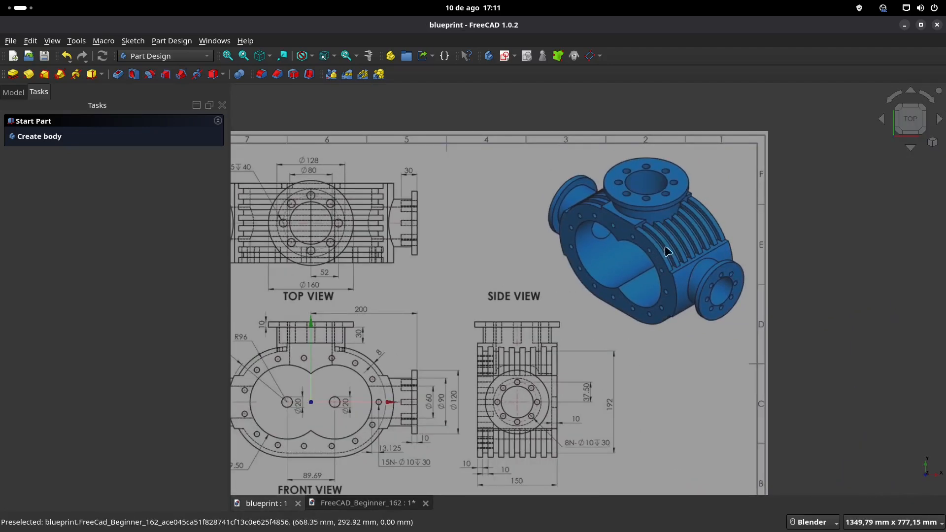
pyautogui.scroll(2, 666, 250)
pyautogui.scroll(-1, 656, 248)
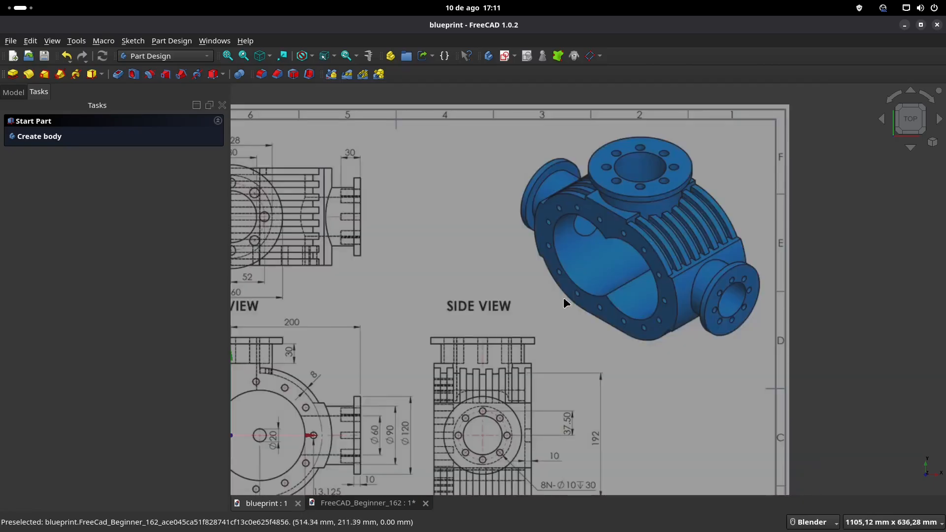
pyautogui.keyDown('shift'); pyautogui.moveTo(563, 298); pyautogui.dragTo(614, 206, button='middle'); pyautogui.keyUp('shift')
pyautogui.keyDown('shift'); pyautogui.moveTo(413, 246); pyautogui.dragTo(503, 300, button='middle'); pyautogui.keyUp('shift')
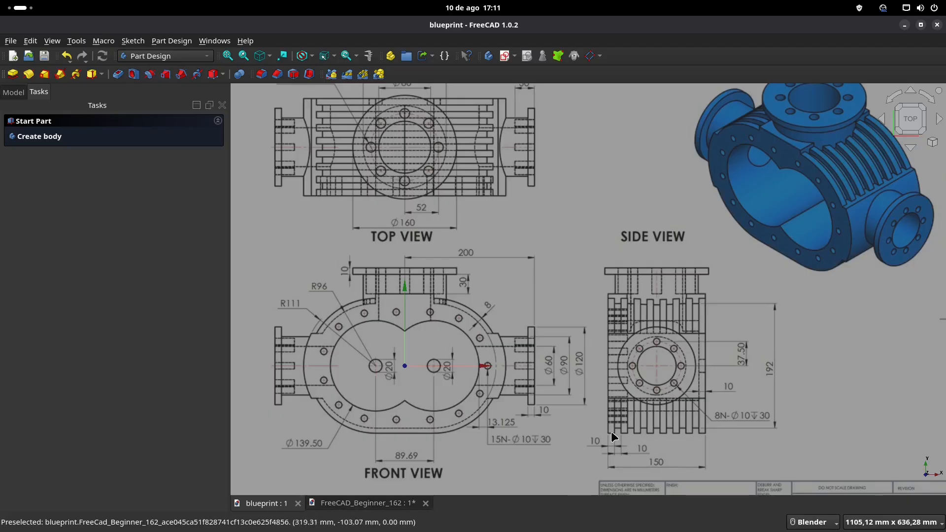
pyautogui.click(356, 503)
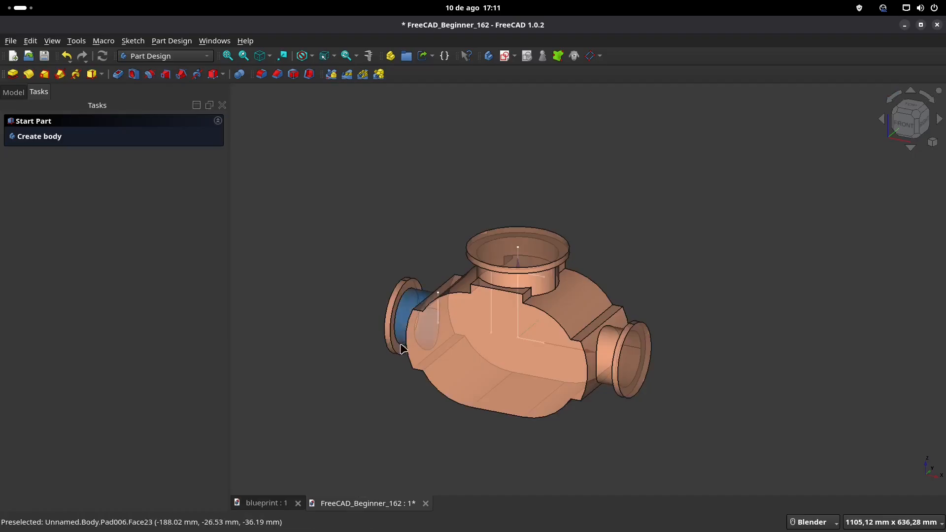
# Step: Save the model and start a sketch on the housing's front face with its two upper arcs as external geometry
pyautogui.hotkey('ctrl', 's')
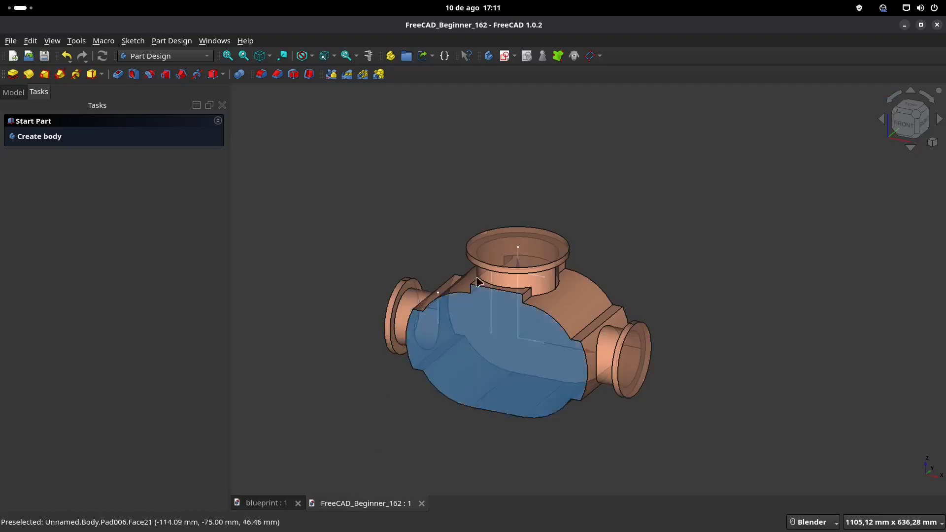
pyautogui.click(469, 327)
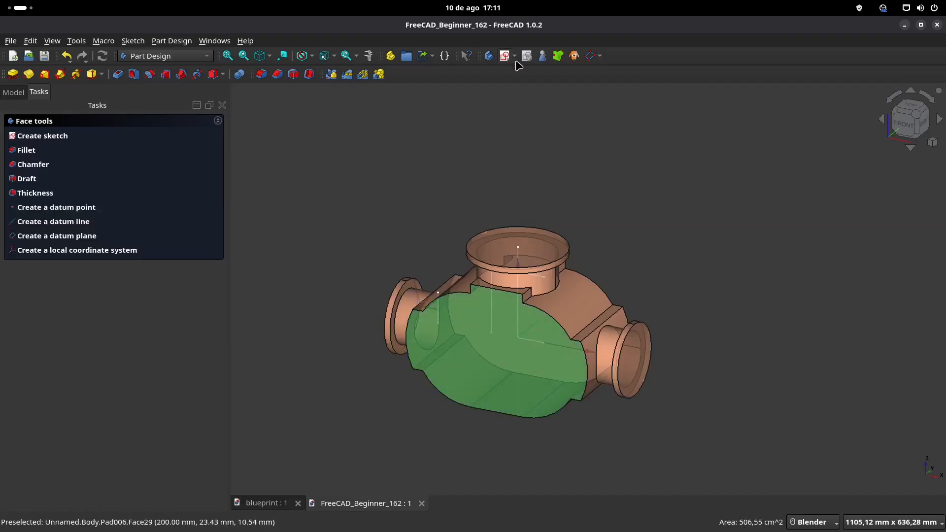
pyautogui.click(506, 56)
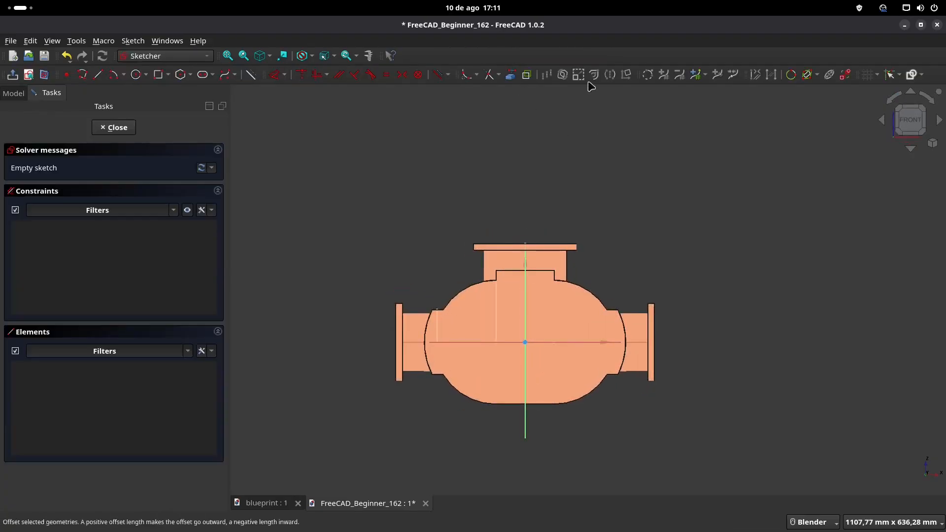
pyautogui.click(511, 75)
pyautogui.scroll(3, 542, 434)
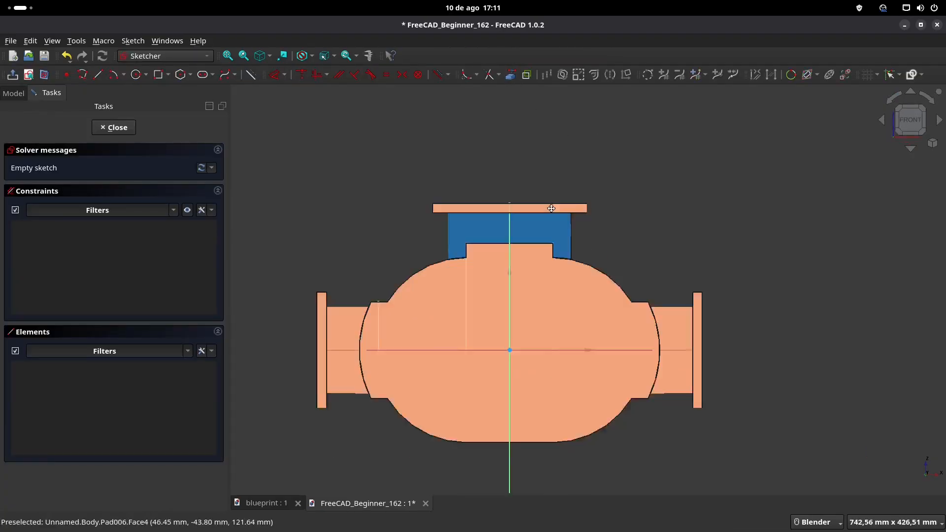
pyautogui.click(414, 211)
pyautogui.click(612, 218)
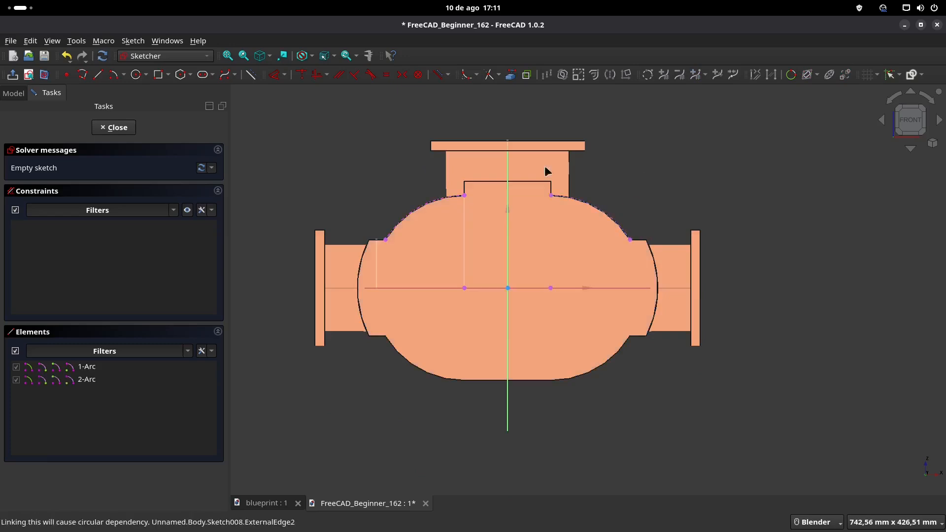
# Step: Draw a horizontal slot between the centres of the two projected arcs
pyautogui.click(202, 75)
pyautogui.click(464, 289)
pyautogui.click(551, 288)
pyautogui.click(625, 289)
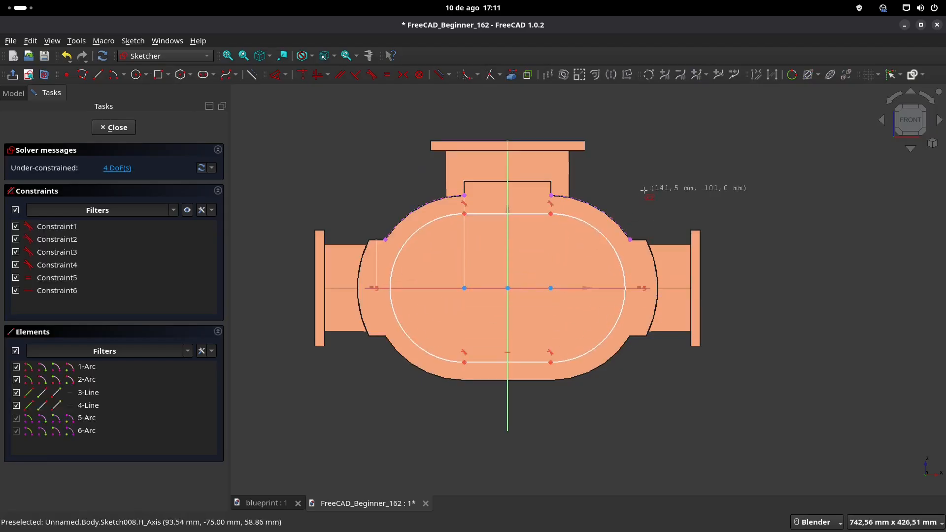
# Step: Constrain the slot's two arc centres coincident with the projected arcs' centres and remove the redundant constraint
pyautogui.moveTo(552, 289); pyautogui.dragTo(560, 297)
pyautogui.click(559, 294)
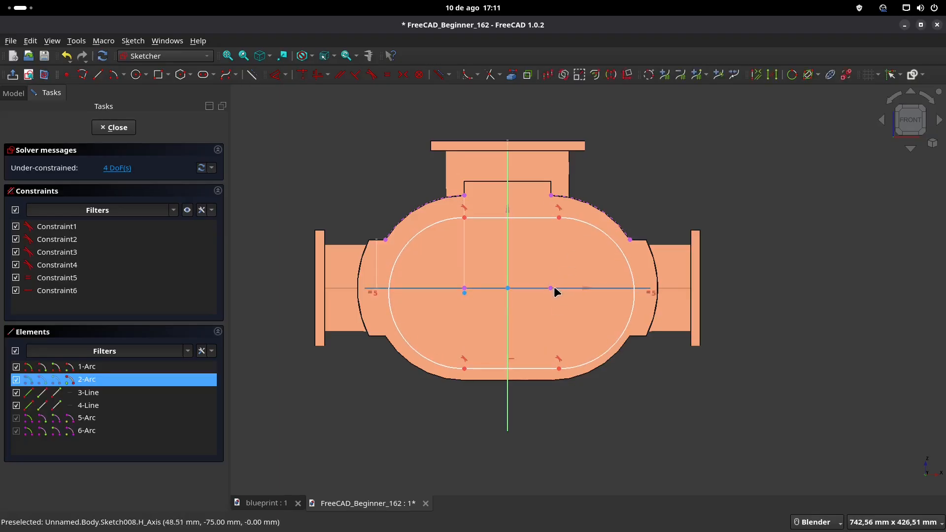
pyautogui.click(551, 288)
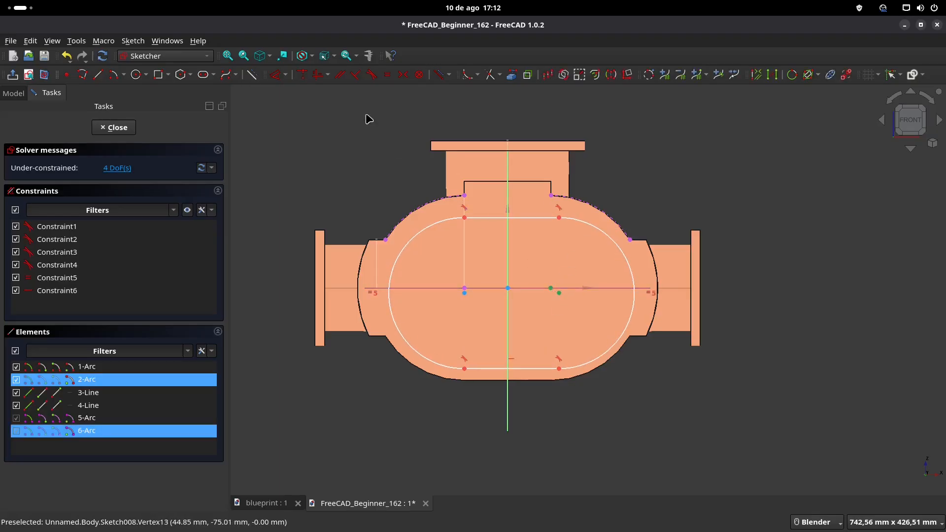
pyautogui.click(302, 74)
pyautogui.moveTo(465, 288); pyautogui.dragTo(450, 290)
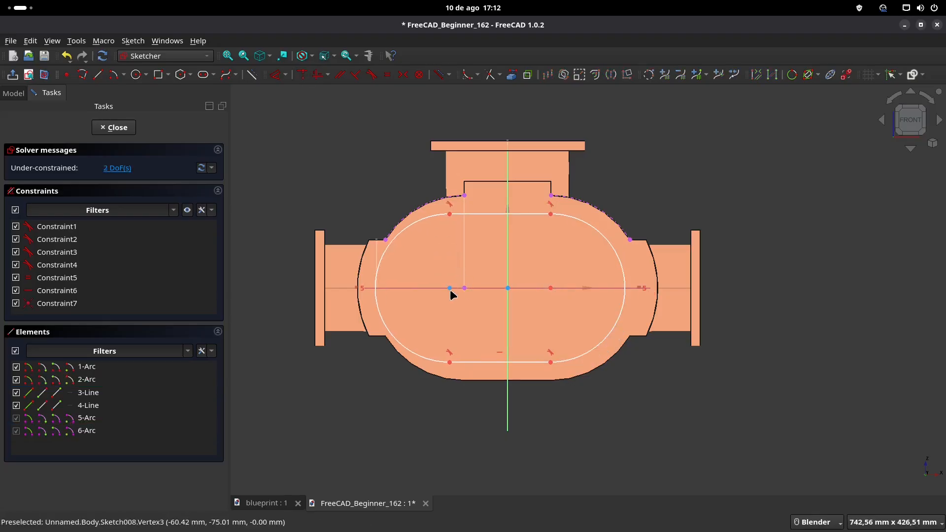
pyautogui.click(449, 289)
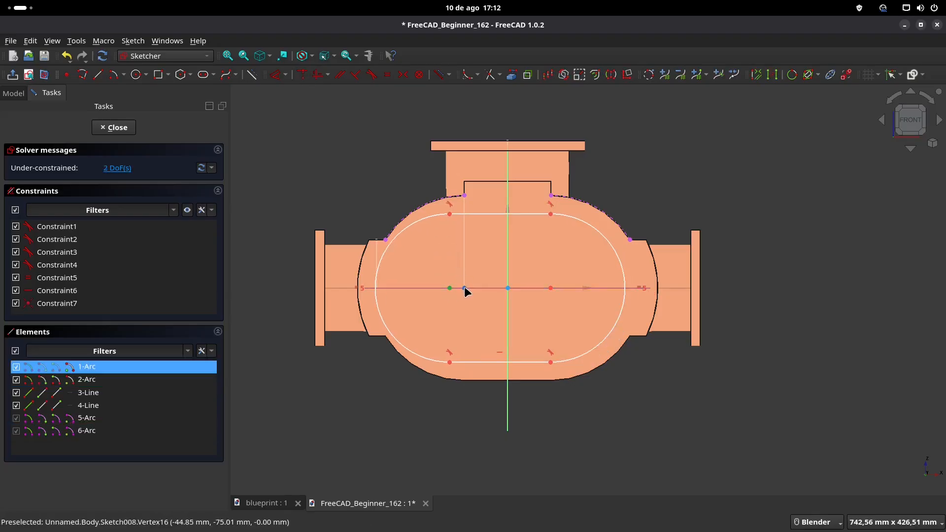
pyautogui.click(465, 287)
pyautogui.click(302, 74)
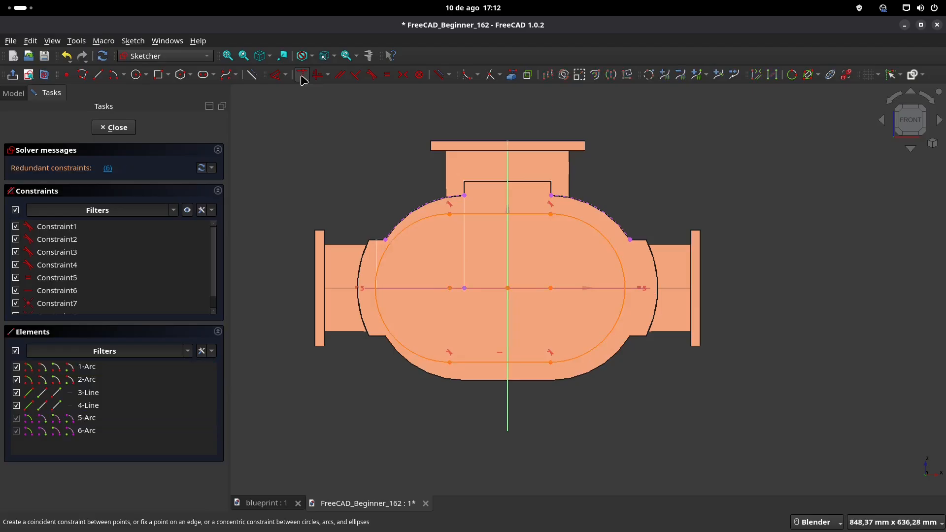
pyautogui.click(108, 169)
pyautogui.press('Delete')
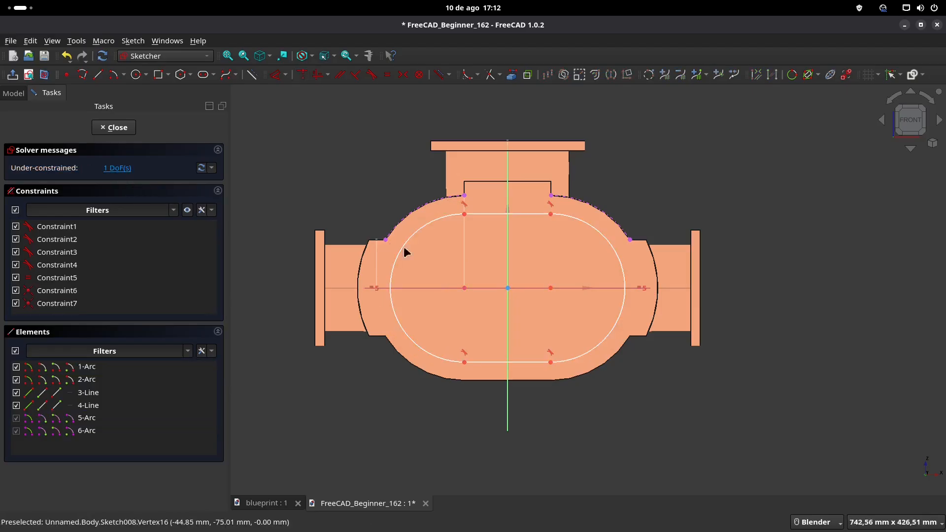
# Step: Enlarge the slot beyond the housing outline, check the blueprint, set its arc radius to 104 mm and close the sketch
pyautogui.moveTo(441, 222); pyautogui.dragTo(416, 204)
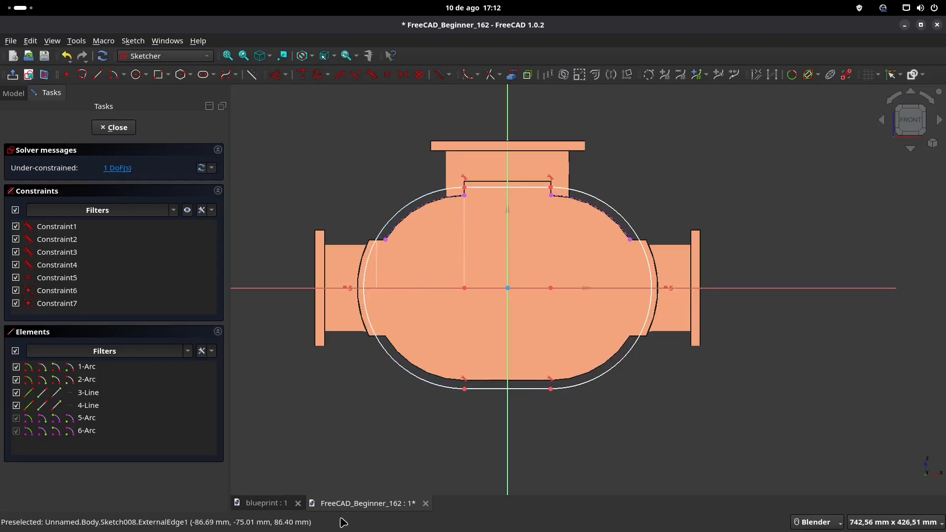
pyautogui.click(268, 504)
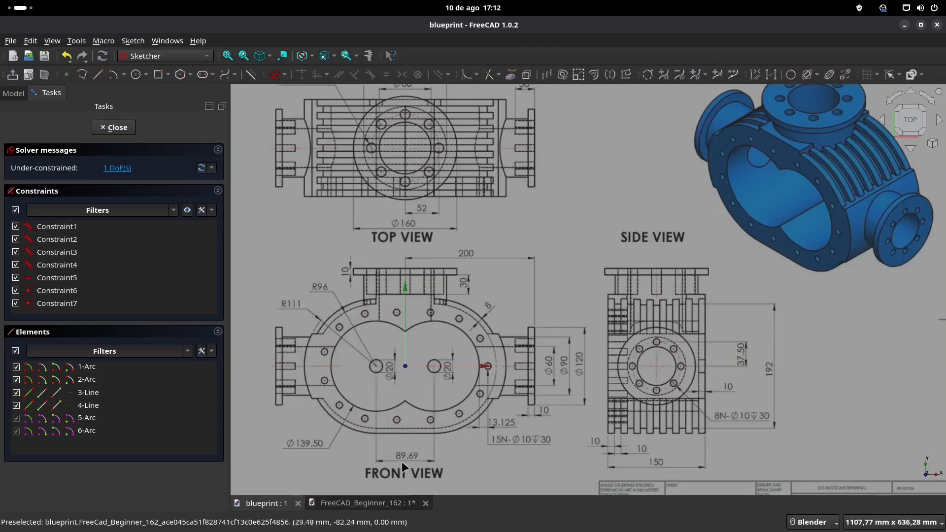
pyautogui.click(376, 503)
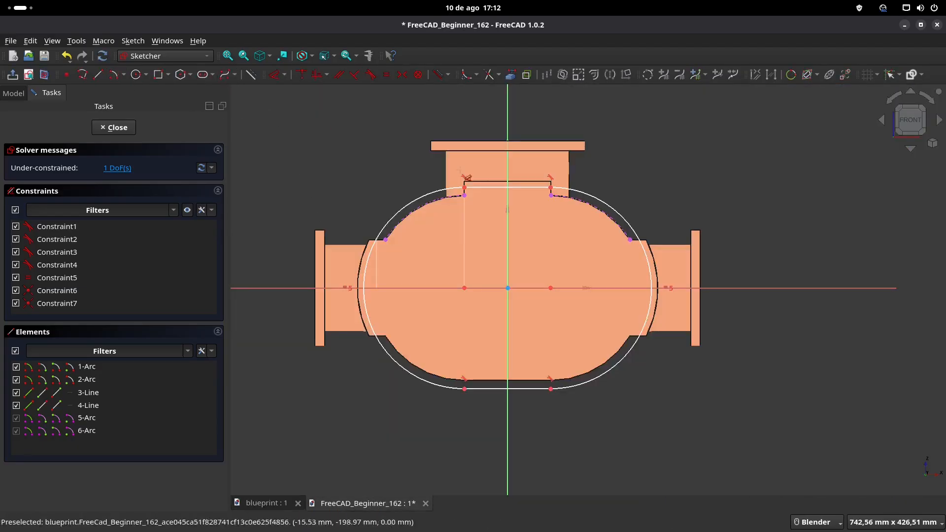
pyautogui.click(621, 213)
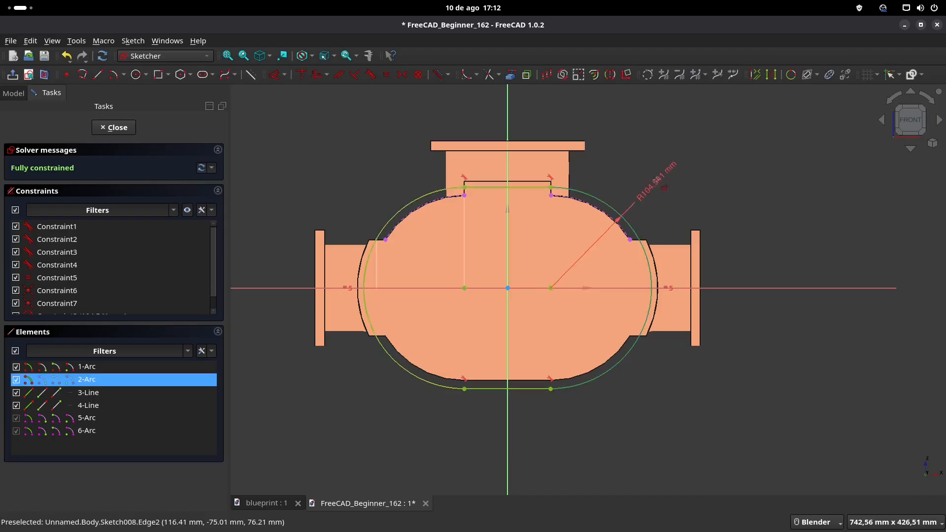
pyautogui.click(659, 185)
pyautogui.write('96+8 mm')
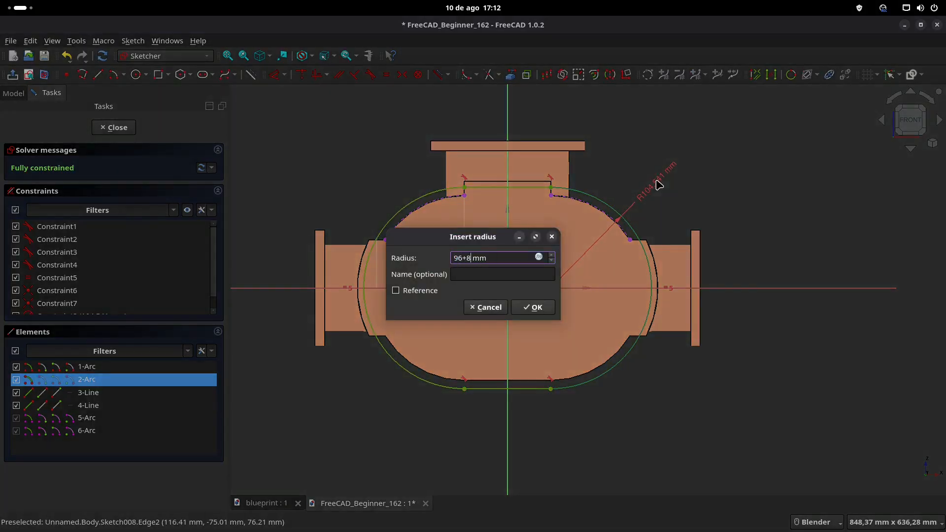
pyautogui.press('Return')
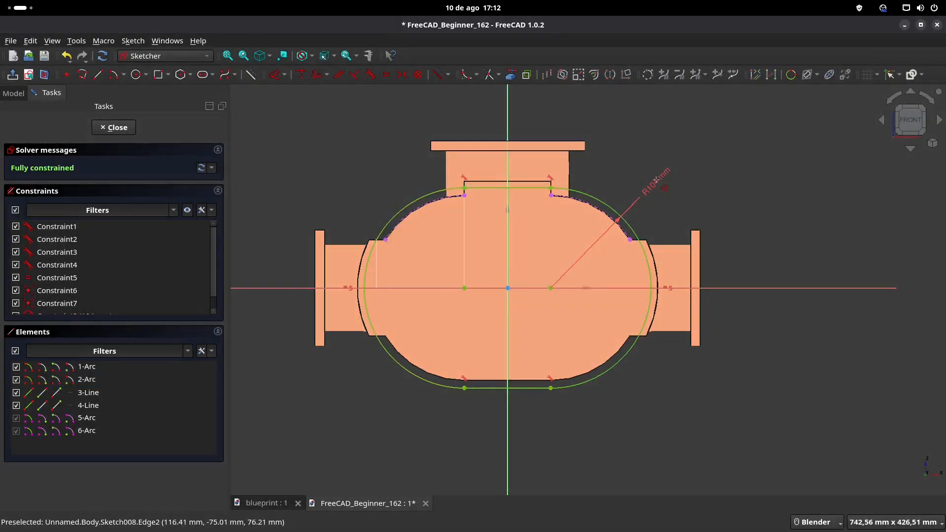
pyautogui.click(13, 75)
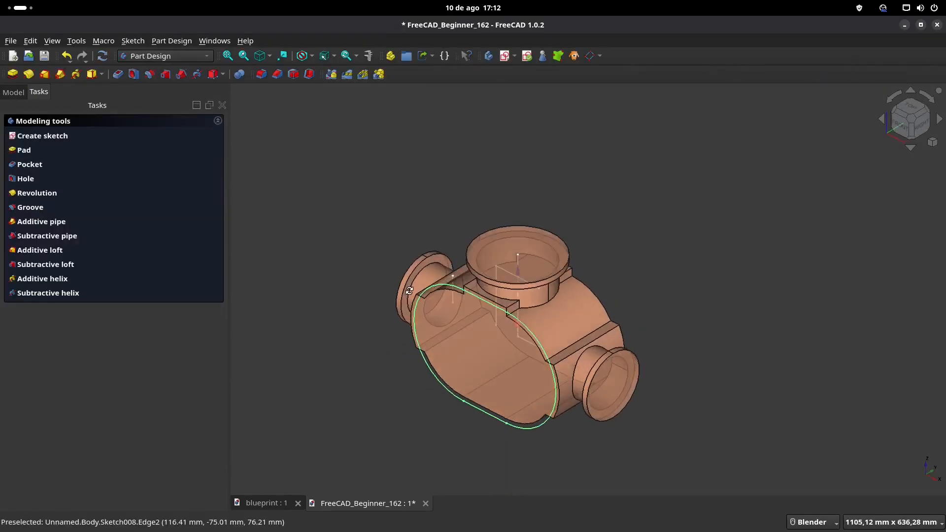
# Step: Pad the slot profile 10 mm in the reversed direction, into the housing from its front face
pyautogui.click(12, 74)
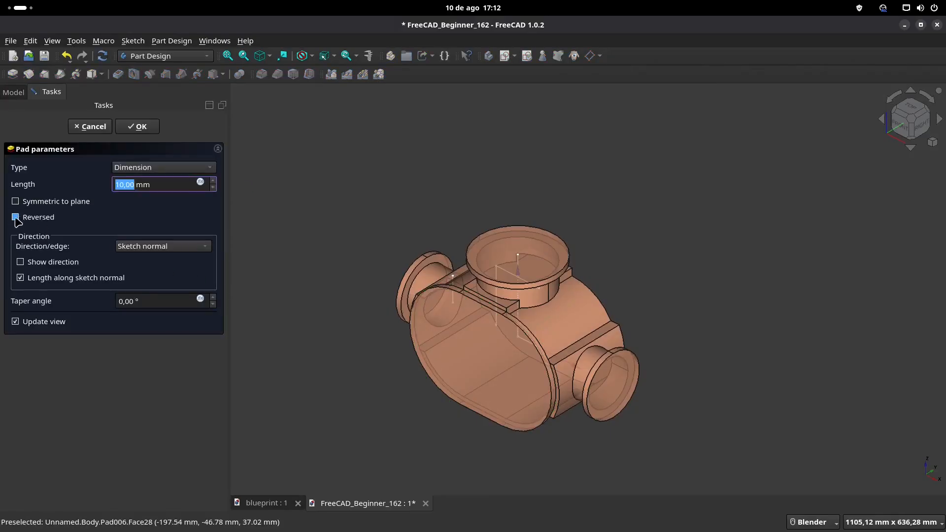
pyautogui.click(16, 217)
pyautogui.click(146, 132)
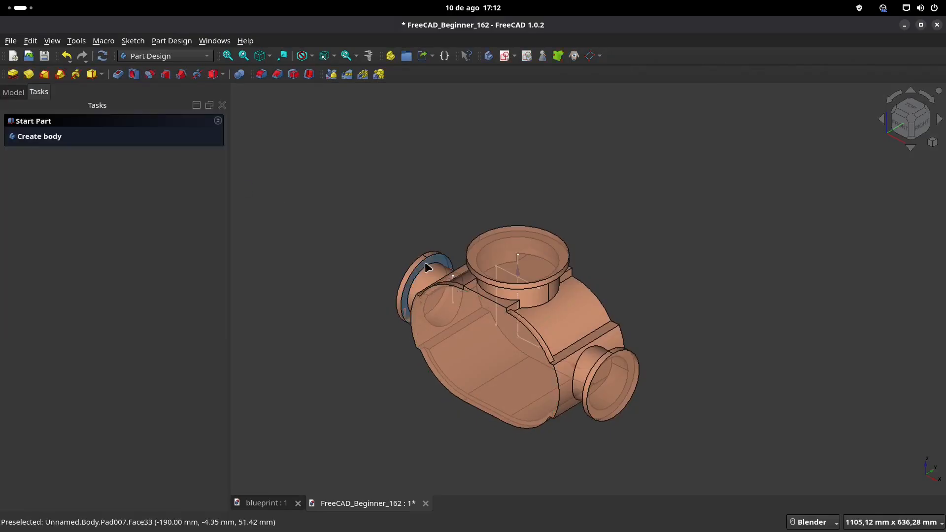
# Step: Start a linear pattern of the 10 mm slot pad, using a straight front-to-back housing edge as its direction
pyautogui.scroll(2, 425, 261)
pyautogui.keyDown('shift'); pyautogui.moveTo(511, 343); pyautogui.dragTo(480, 299, button='middle'); pyautogui.keyUp('shift')
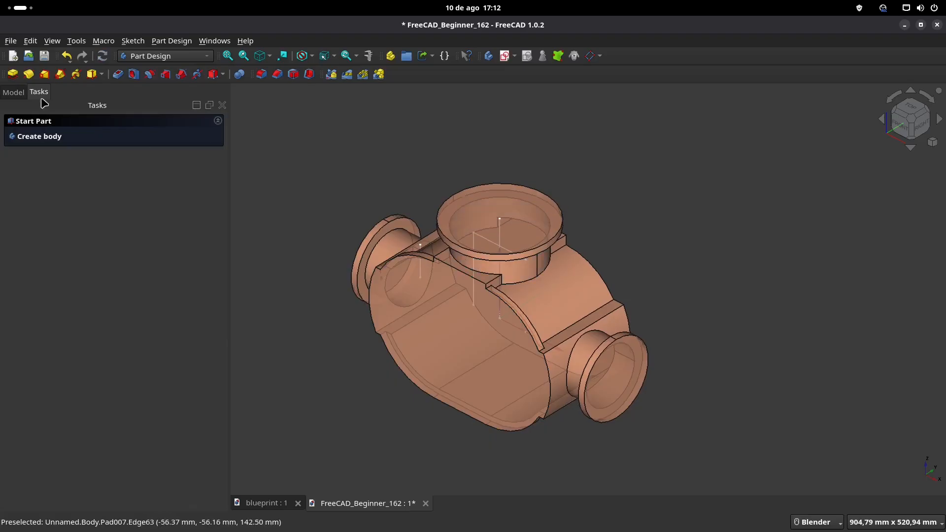
pyautogui.click(14, 92)
pyautogui.scroll(-1, 87, 247)
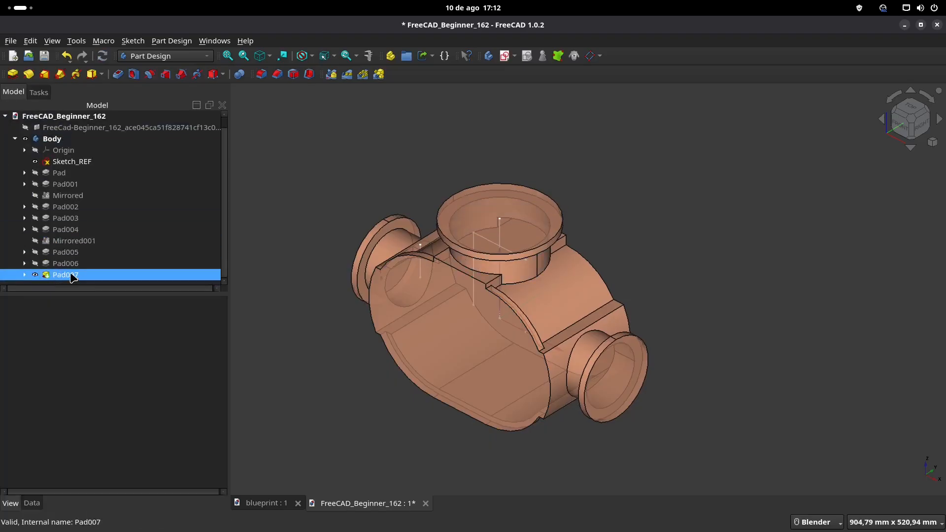
pyautogui.click(66, 275)
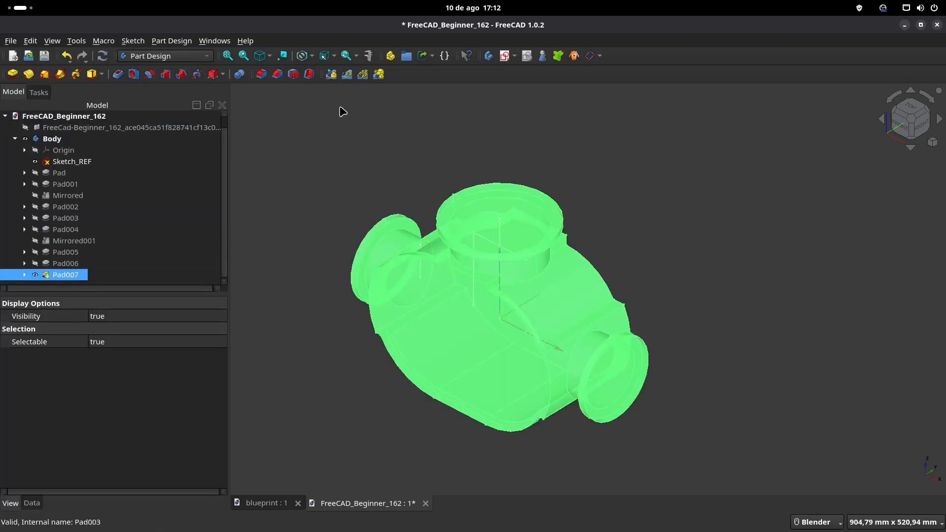
pyautogui.click(347, 75)
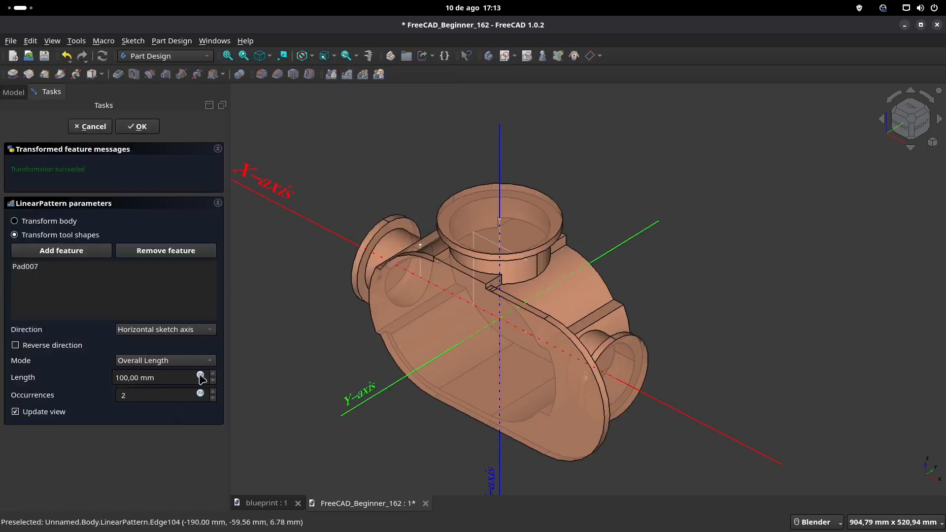
pyautogui.click(205, 330)
pyautogui.click(175, 387)
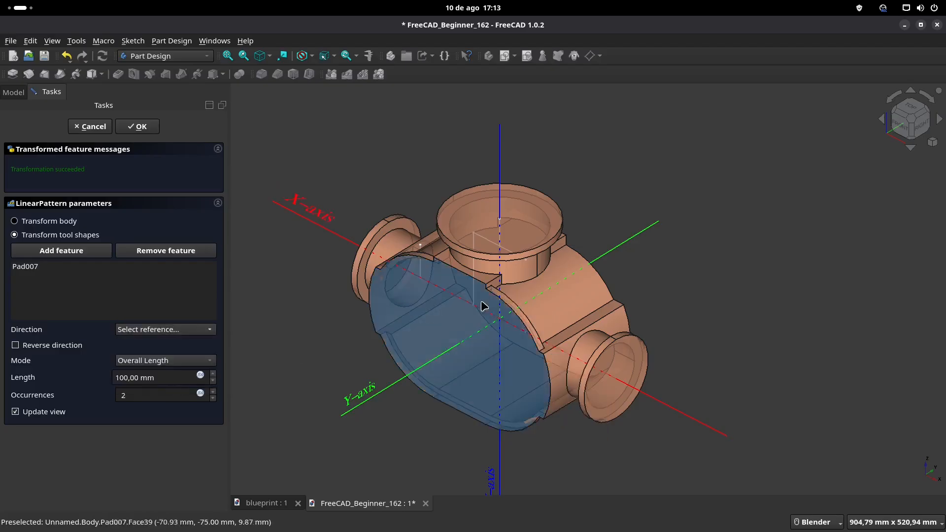
pyautogui.click(595, 312)
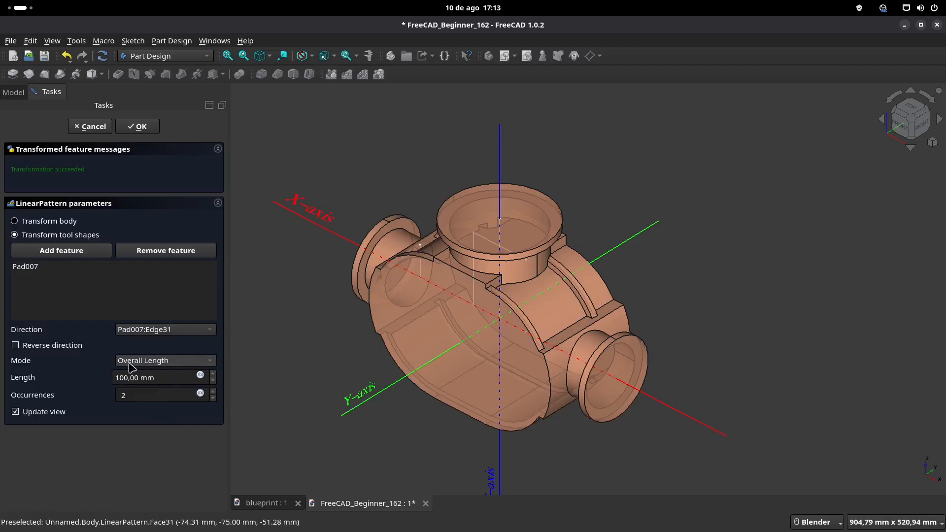
# Step: Switch the linear pattern's mode to Offset and set the spacing between fins to 20 mm
pyautogui.click(174, 365)
pyautogui.click(173, 379)
pyautogui.moveTo(167, 378); pyautogui.dragTo(87, 387)
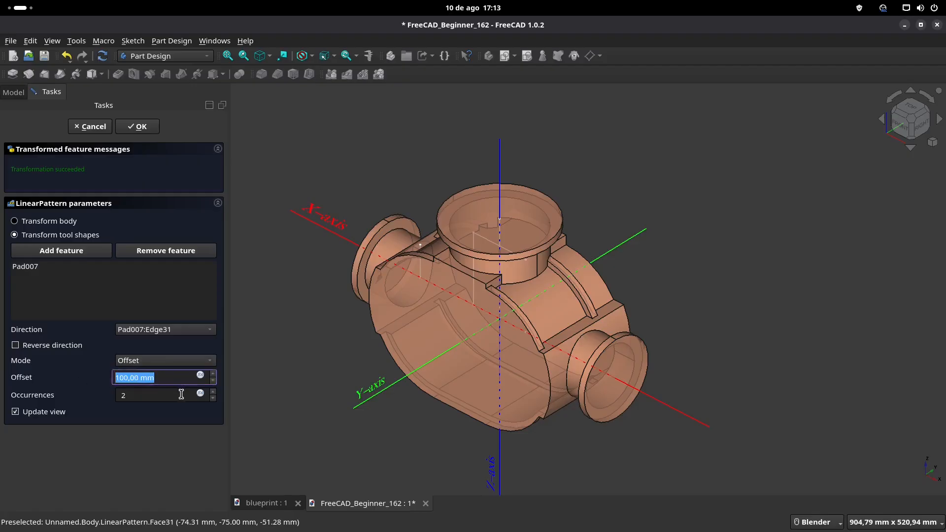
pyautogui.write('20')
# Step: Check the fin layout on the blueprint, set the pattern to 8 occurrences and confirm it
pyautogui.click(256, 503)
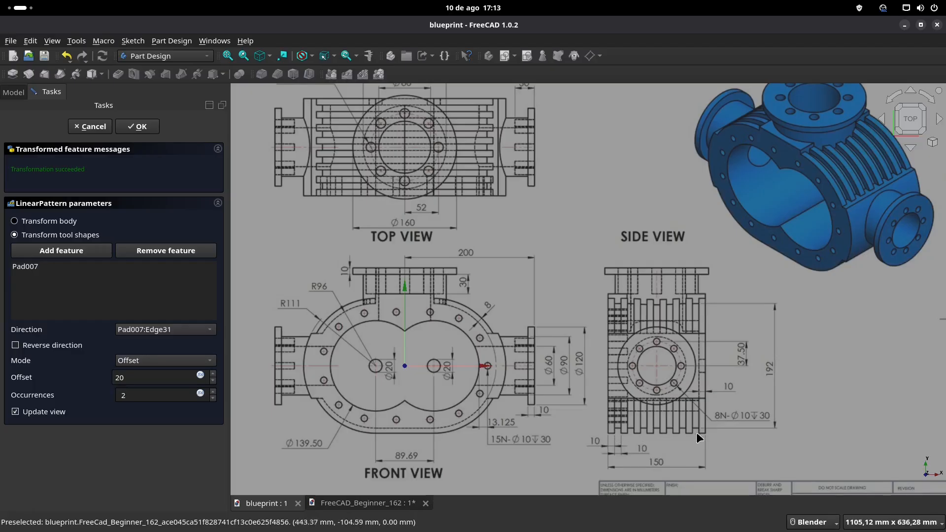
pyautogui.click(362, 504)
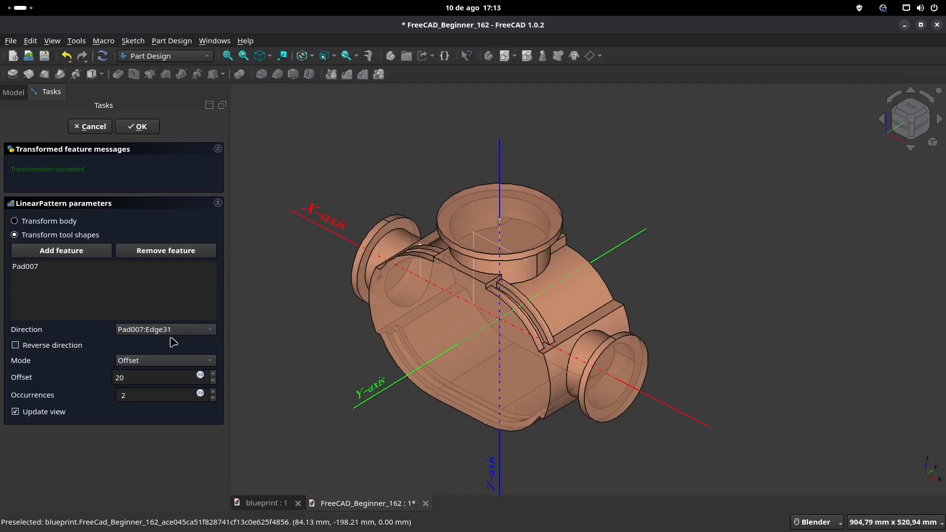
pyautogui.click(213, 392)
pyautogui.click(214, 392)
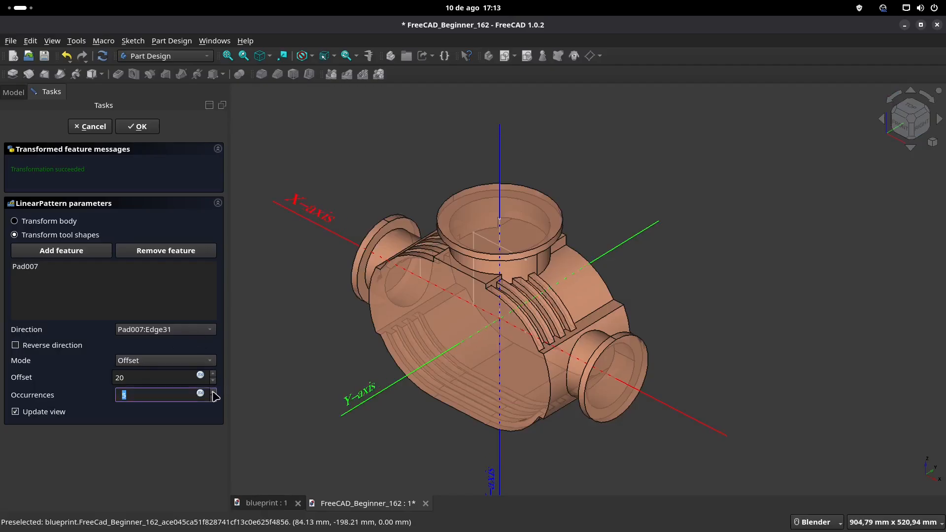
pyautogui.click(213, 392)
pyautogui.click(213, 392)
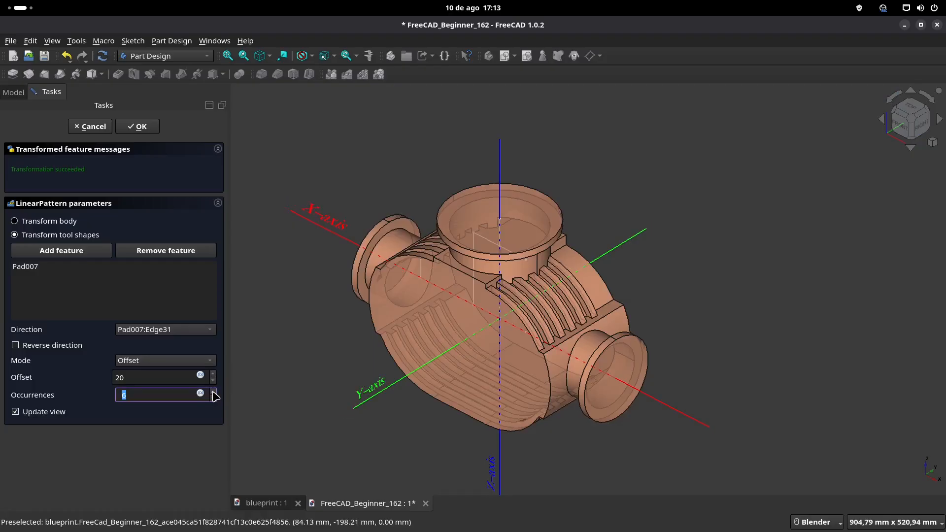
pyautogui.click(213, 392)
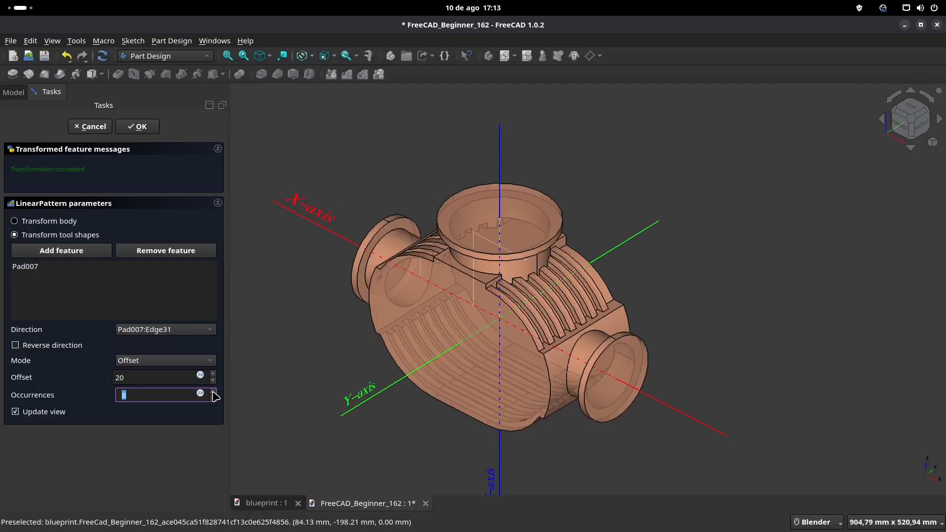
pyautogui.click(146, 129)
# Step: Check the blueprint and sketch a 60 mm diameter circle centred on the origin on the side port flange's outer face
pyautogui.moveTo(500, 316); pyautogui.dragTo(557, 393, button='middle')
pyautogui.keyDown('shift'); pyautogui.moveTo(592, 290); pyautogui.dragTo(593, 321, button='middle'); pyautogui.keyUp('shift')
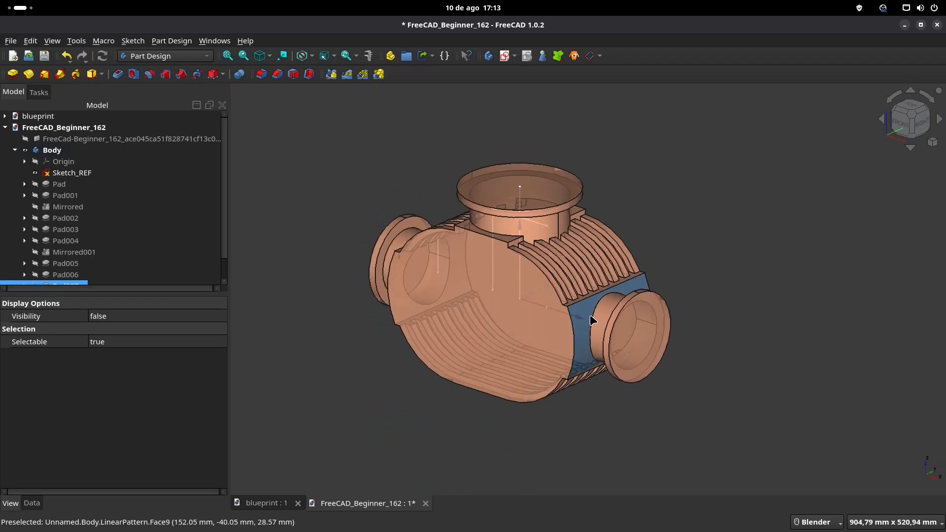
pyautogui.moveTo(551, 226); pyautogui.dragTo(584, 242, button='middle')
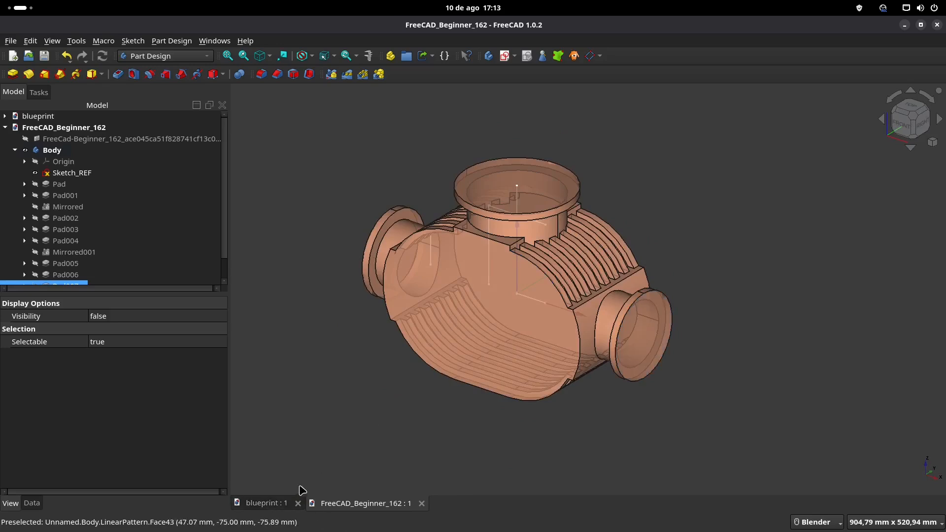
pyautogui.click(276, 503)
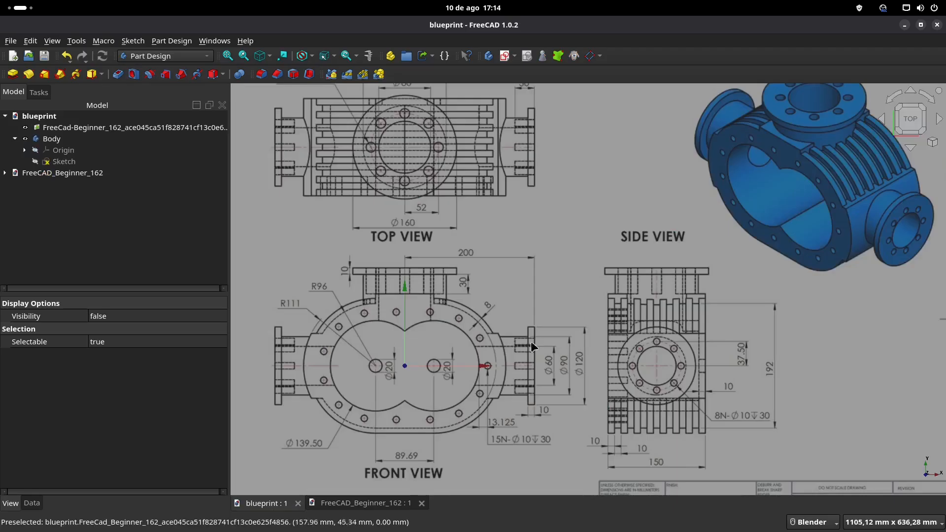
pyautogui.click(371, 504)
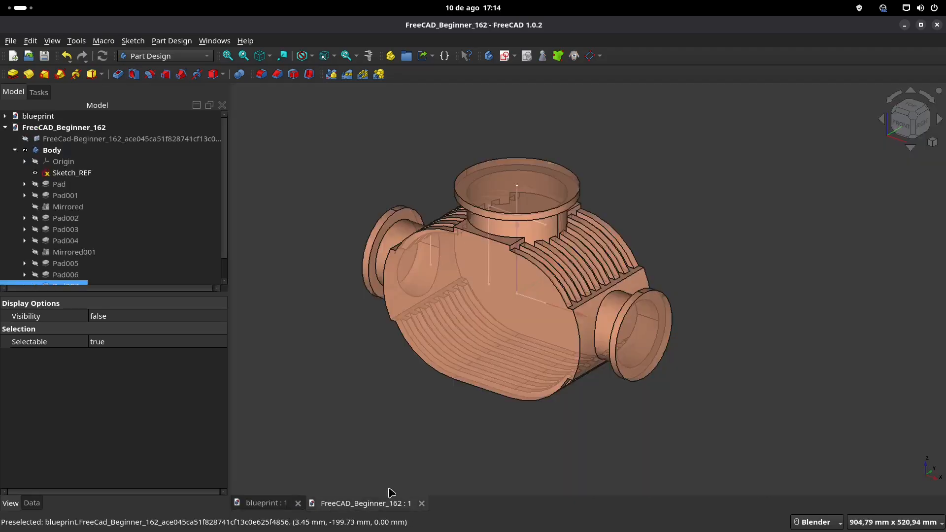
pyautogui.click(643, 338)
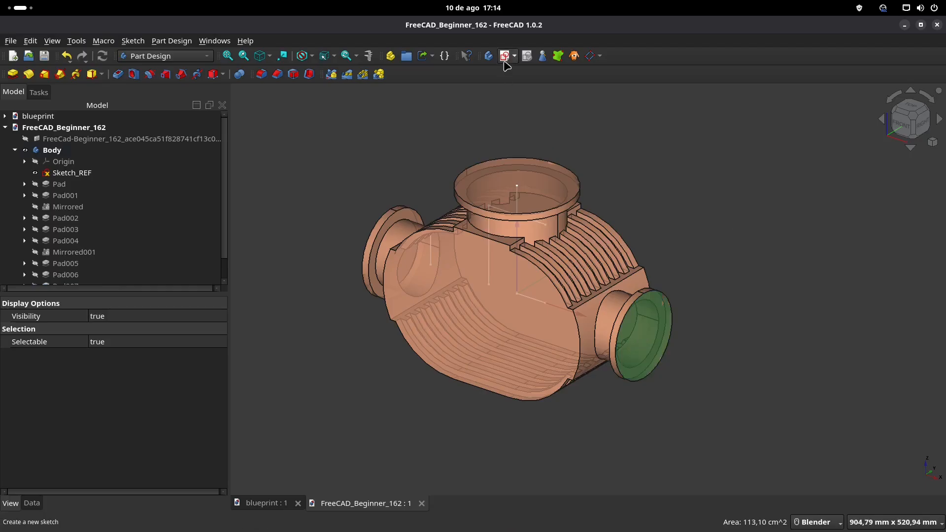
pyautogui.click(505, 56)
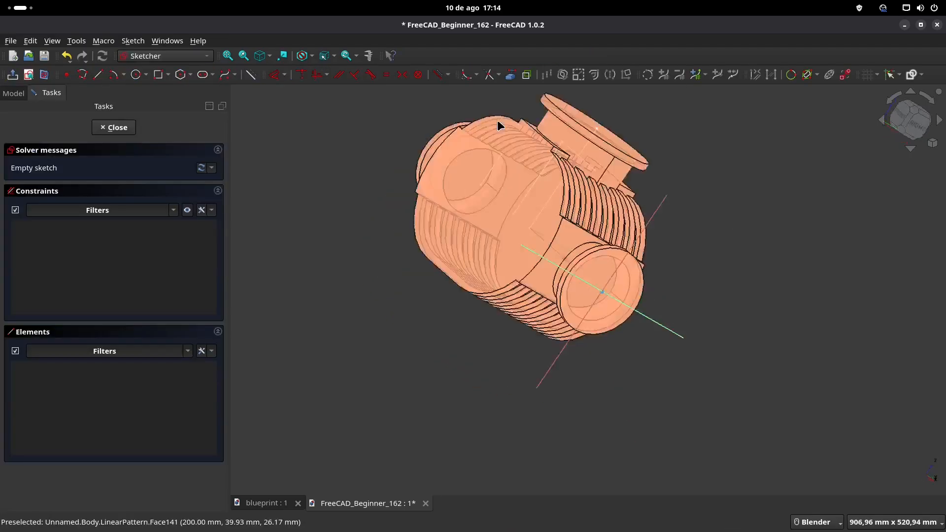
pyautogui.click(137, 75)
pyautogui.click(484, 280)
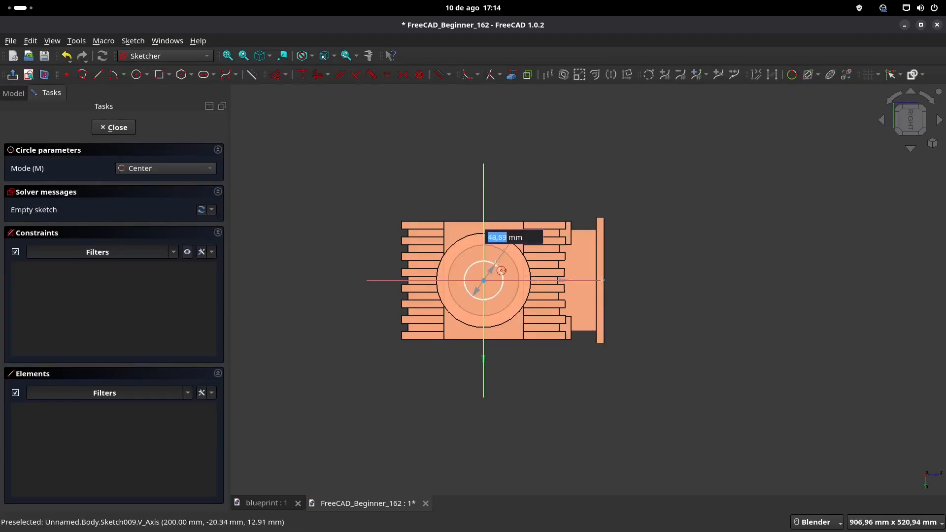
pyautogui.write('6')
pyautogui.press('Return')
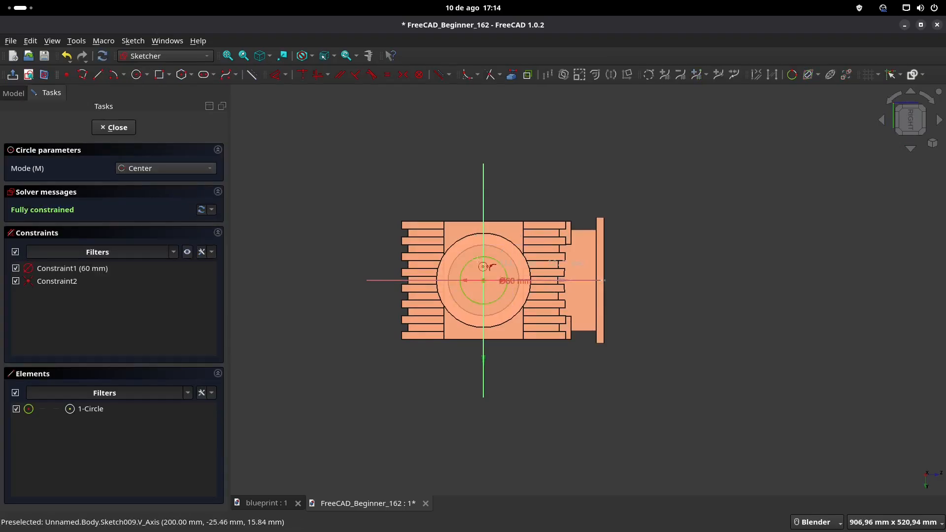
# Step: Close the sketch and pocket the 60 mm circle through all, boring across both side ports
pyautogui.click(118, 124)
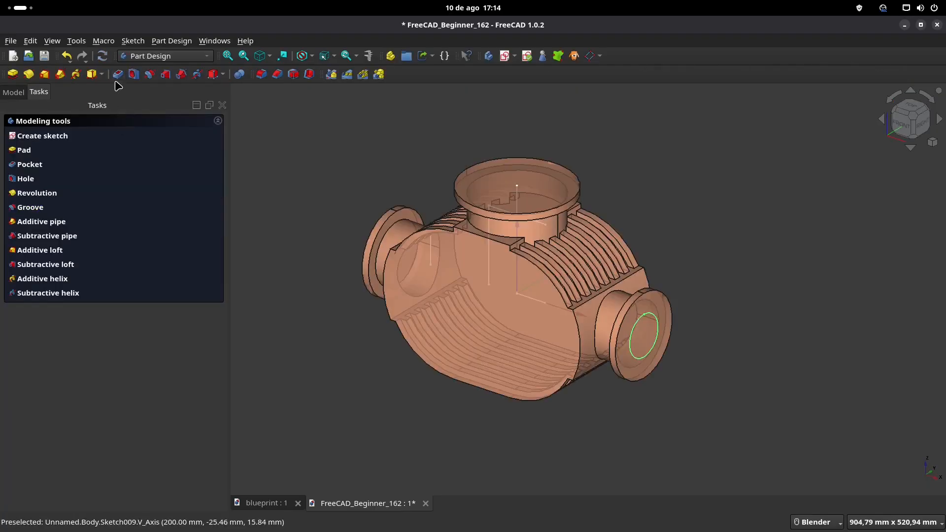
pyautogui.click(173, 167)
pyautogui.click(174, 183)
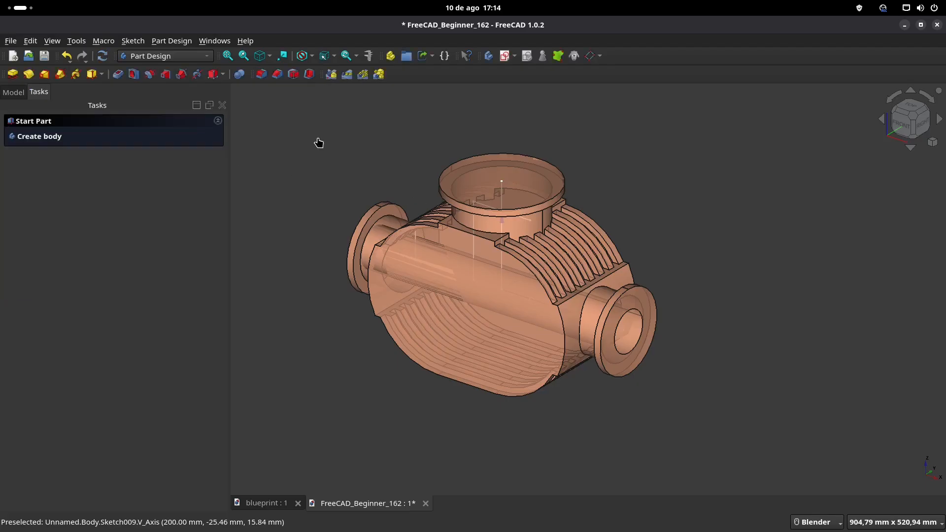
# Step: Create a sketch on the XY plane, check the upper port's bore on the blueprint and draw an 80 mm diameter circle at the origin
pyautogui.click(504, 56)
pyautogui.moveTo(420, 166); pyautogui.dragTo(491, 137, button='middle')
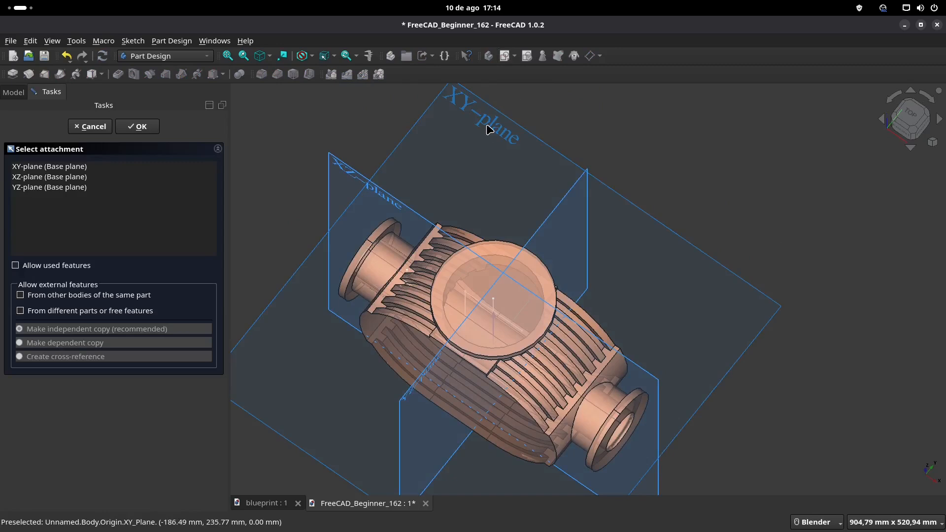
pyautogui.click(490, 129)
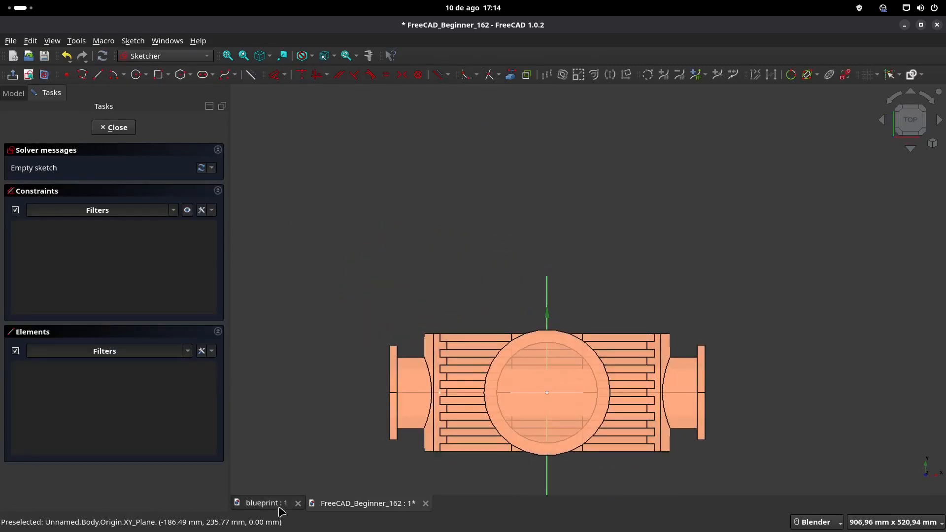
pyautogui.click(275, 504)
pyautogui.keyDown('shift'); pyautogui.moveTo(454, 180); pyautogui.dragTo(468, 224, button='middle'); pyautogui.keyUp('shift')
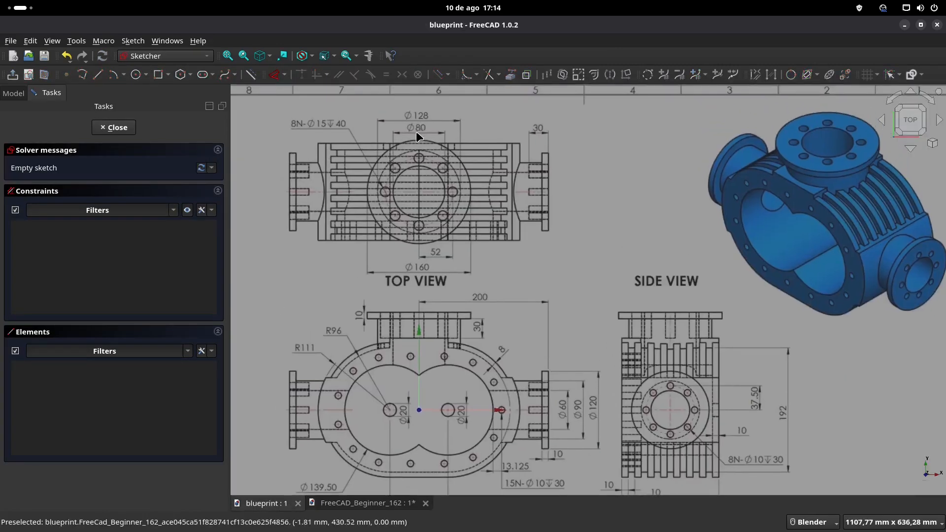
pyautogui.click(351, 504)
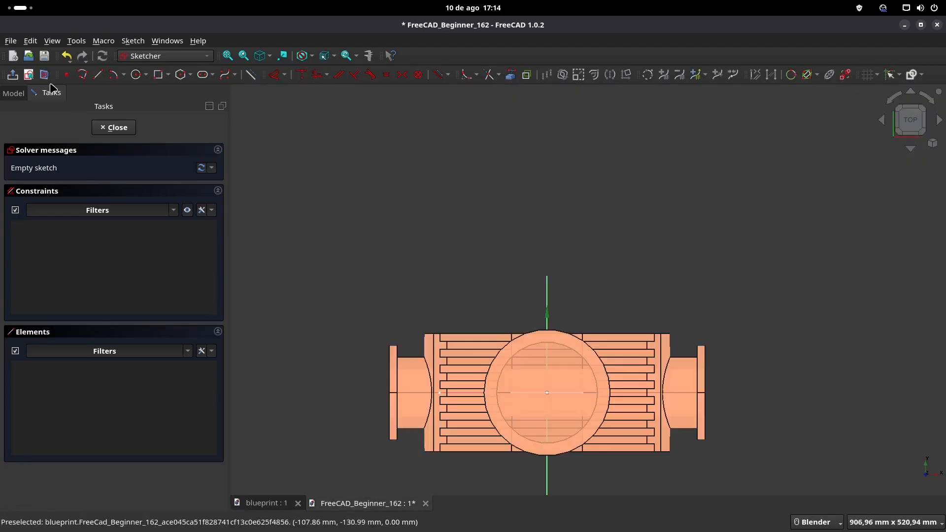
pyautogui.click(137, 75)
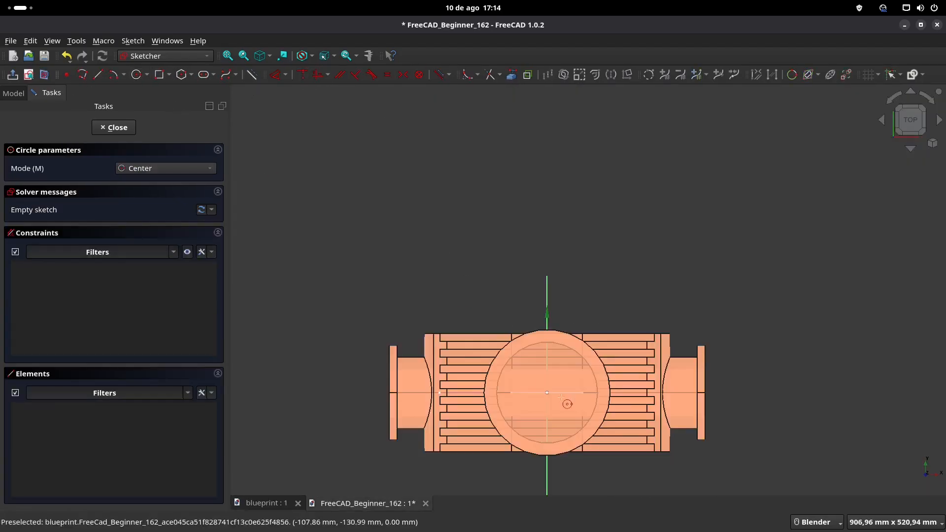
pyautogui.click(547, 393)
pyautogui.write('80')
pyautogui.press('Return')
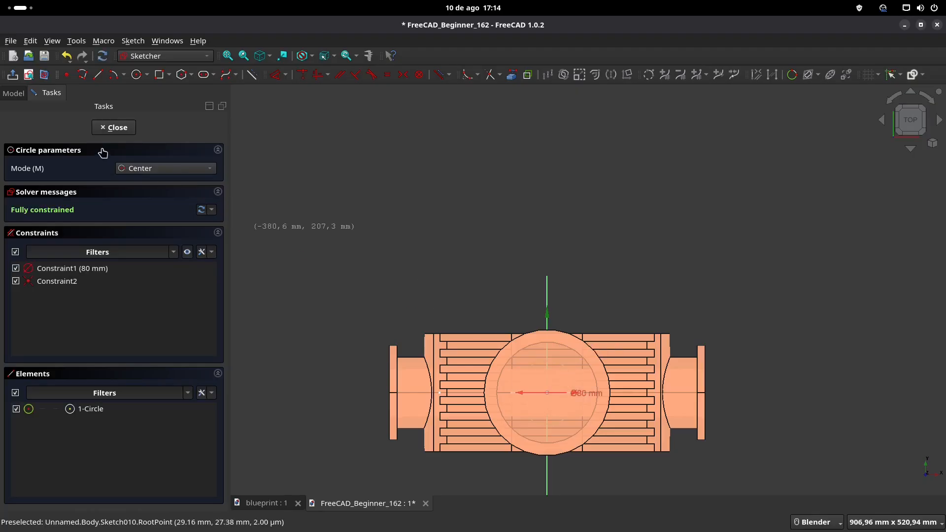
# Step: Close the sketch and pocket the 80 mm circle through all in the reversed direction, opening the upper port
pyautogui.click(115, 129)
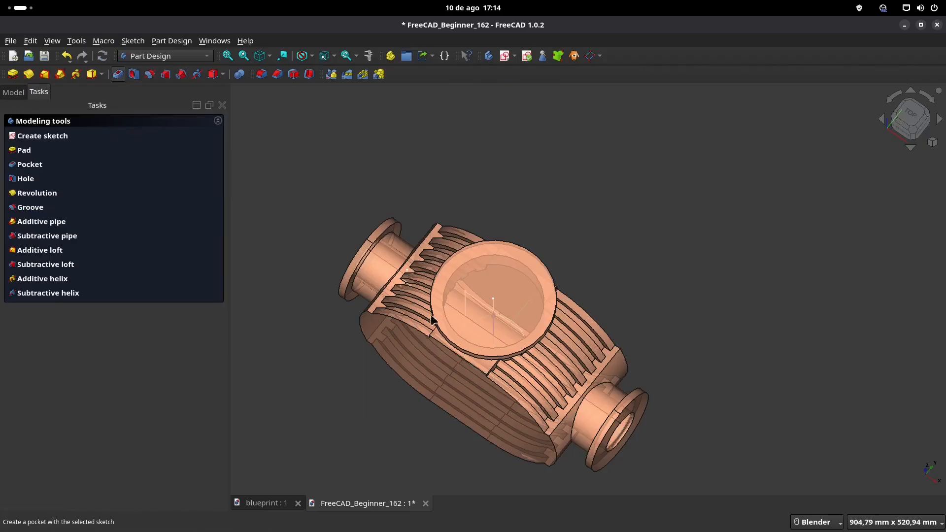
pyautogui.click(187, 167)
pyautogui.click(185, 182)
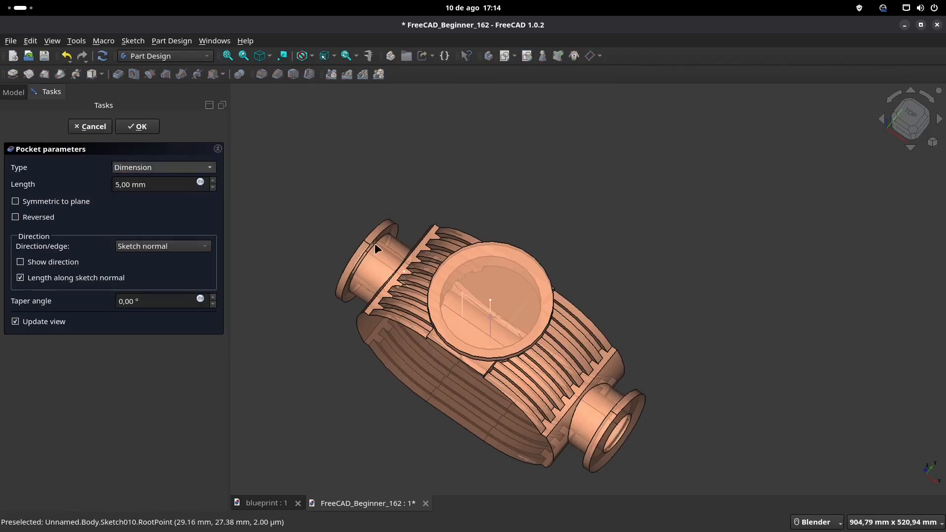
pyautogui.click(18, 217)
pyautogui.moveTo(442, 332); pyautogui.dragTo(484, 290, button='middle')
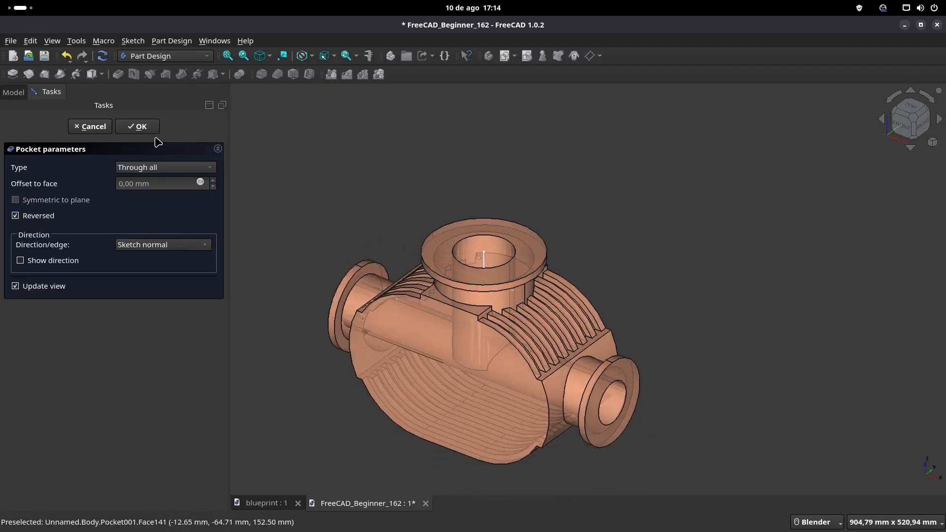
# Step: Examine the blueprint's front view for the rotor bore diameter and centre spacing, and return to the housing model
pyautogui.moveTo(367, 293); pyautogui.dragTo(555, 281, button='middle')
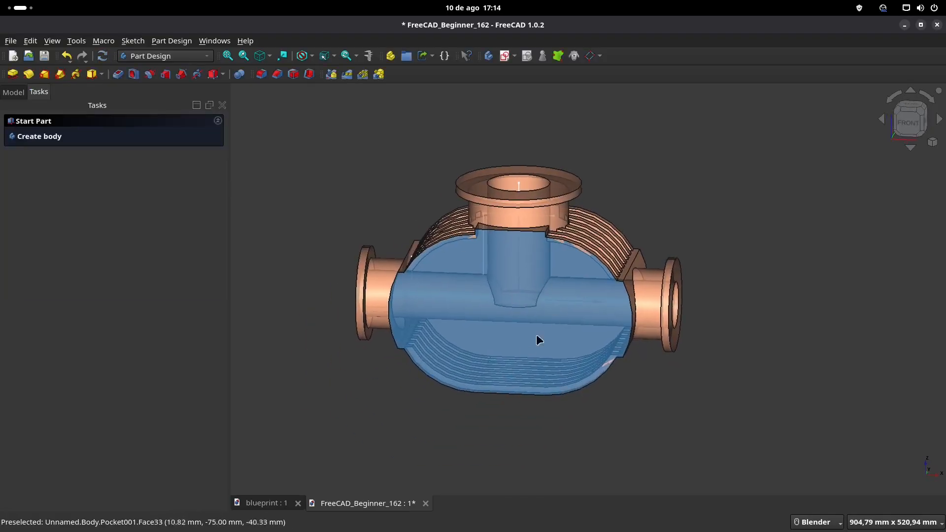
pyautogui.click(258, 503)
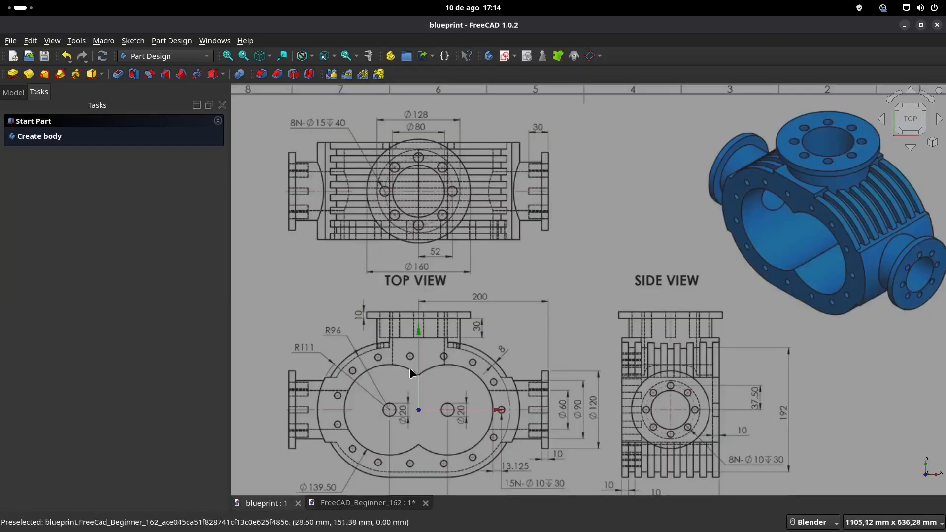
pyautogui.keyDown('shift'); pyautogui.moveTo(434, 372); pyautogui.dragTo(454, 308, button='middle'); pyautogui.keyUp('shift')
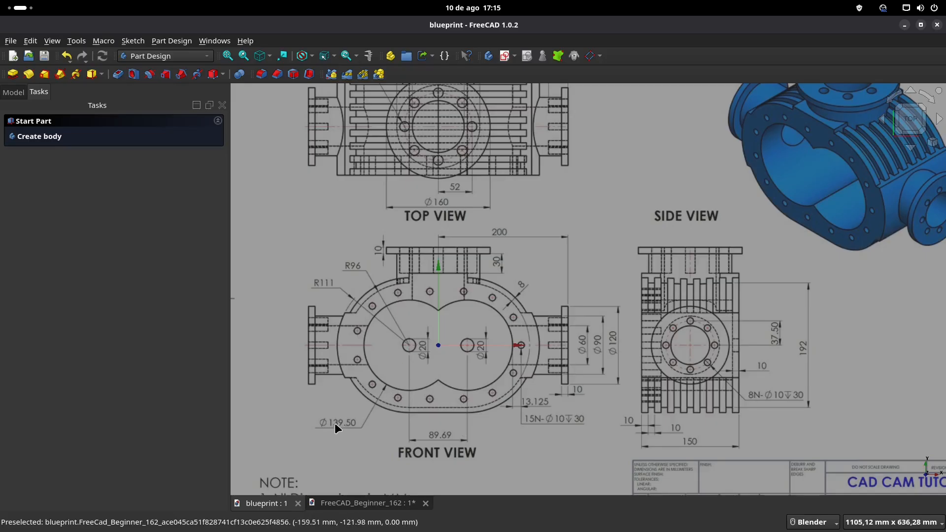
pyautogui.click(366, 507)
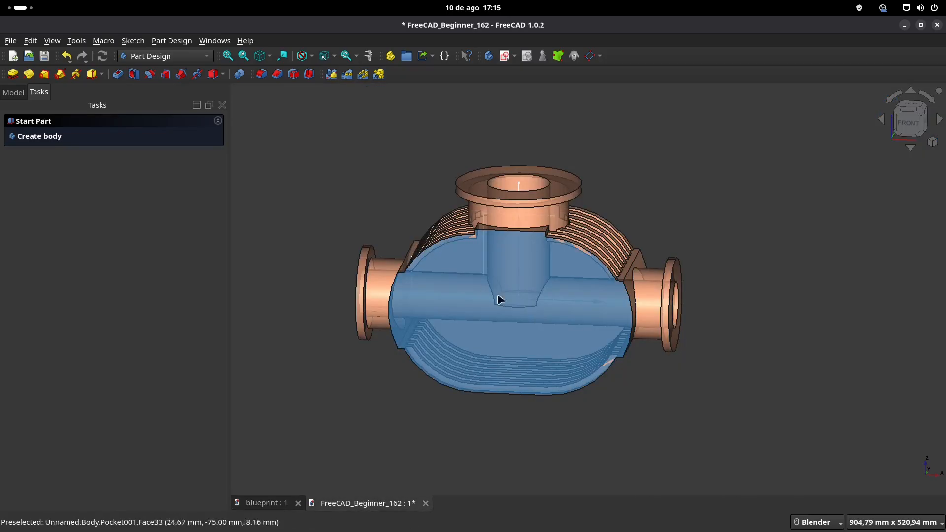
# Step: Create a sketch on the housing's front face and project the body's lower-left outer arc as external geometry
pyautogui.click(469, 273)
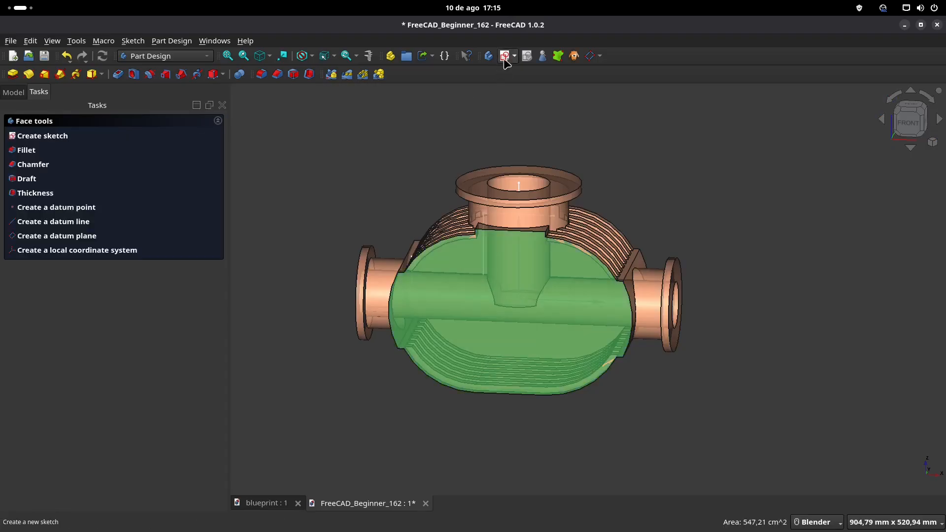
pyautogui.click(504, 56)
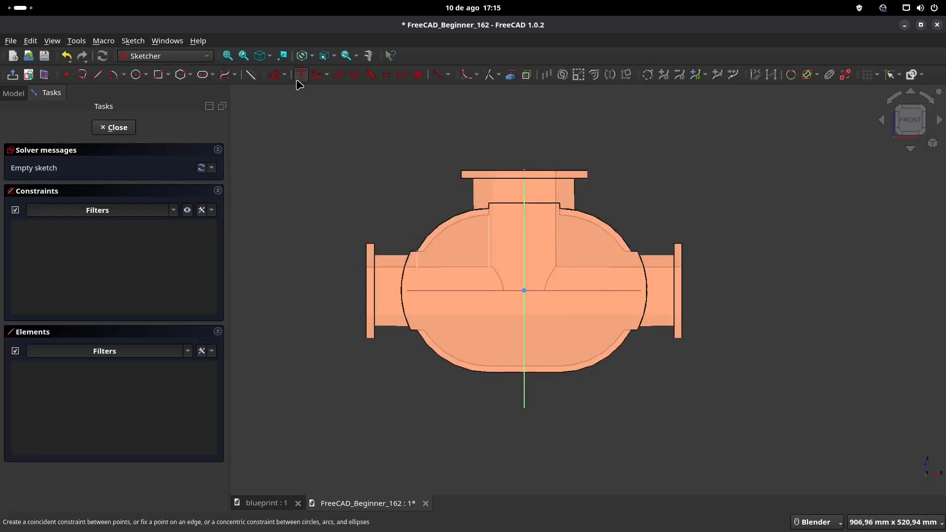
pyautogui.click(511, 74)
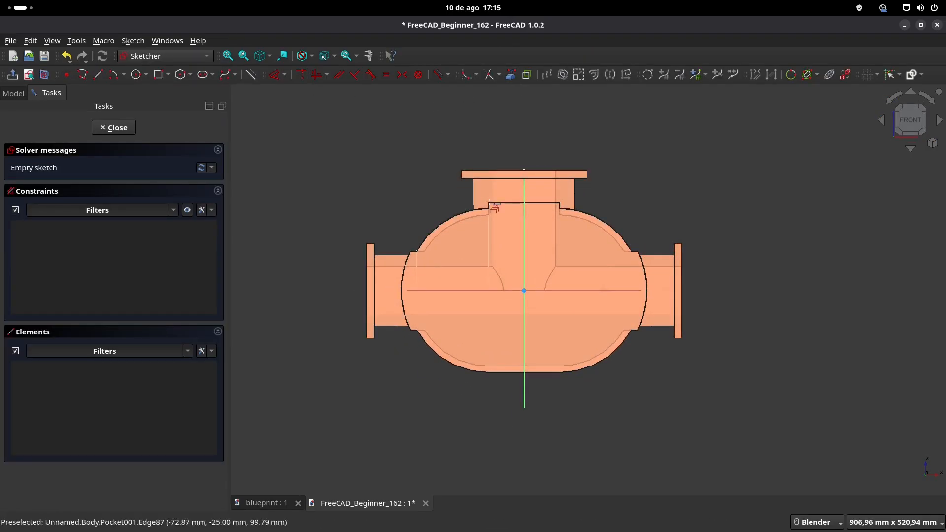
pyautogui.click(441, 359)
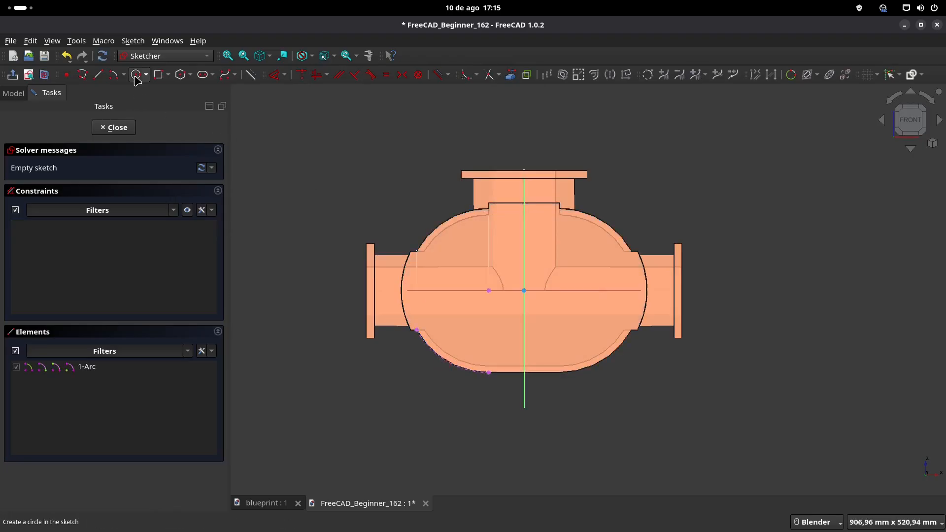
# Step: Check the rotor bore diameter on the blueprint and draw a 139.5 mm diameter circle at the projected arc's centre
pyautogui.click(275, 503)
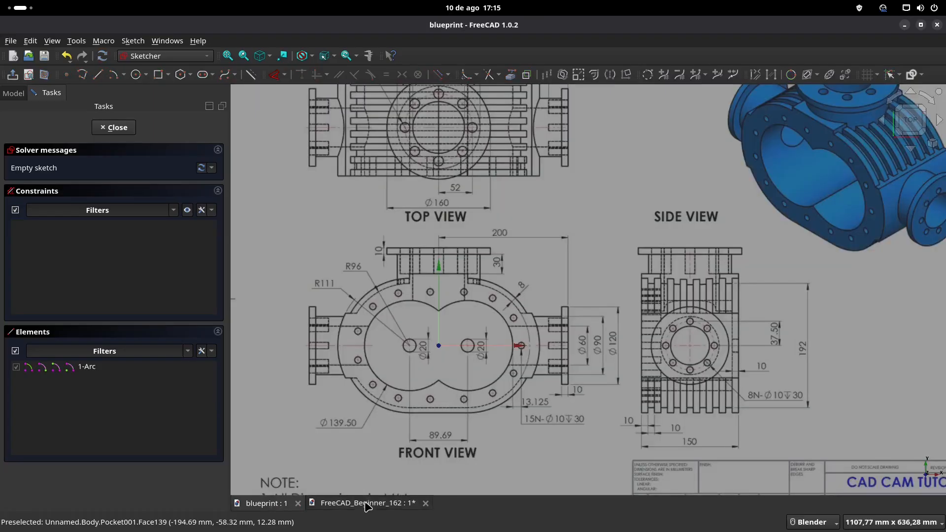
pyautogui.click(367, 503)
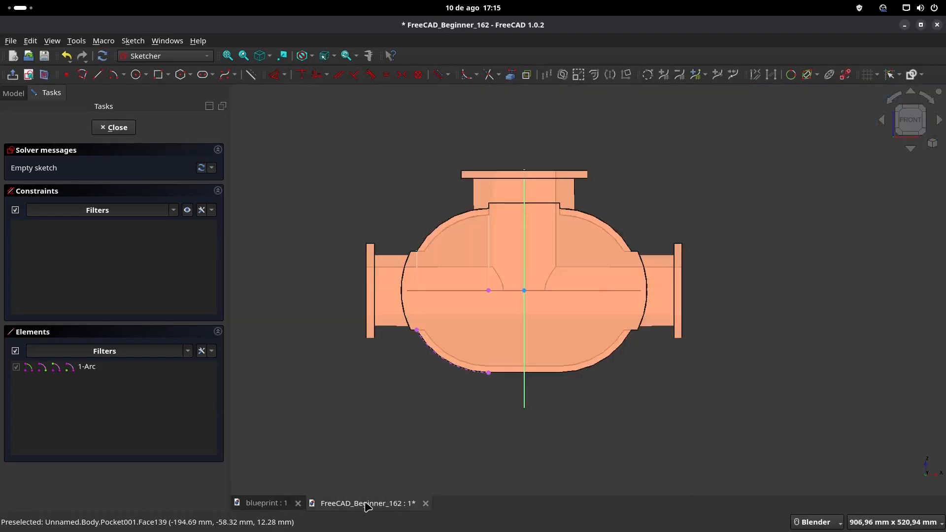
pyautogui.click(138, 75)
pyautogui.click(488, 290)
pyautogui.write('139,5')
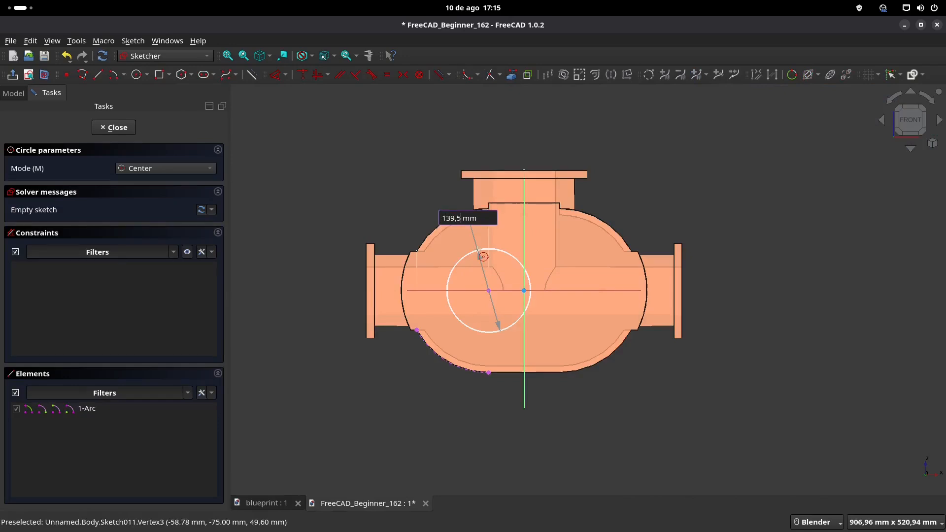
pyautogui.press('Return')
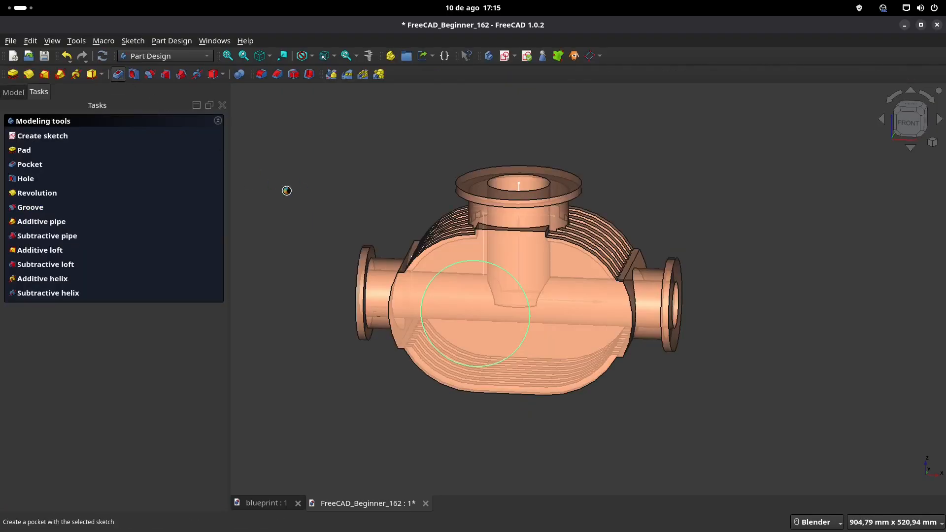
# Step: Pocket the rotor bore circle 140 mm deep and mirror that pocket across the vertical sketch axis
pyautogui.write('140')
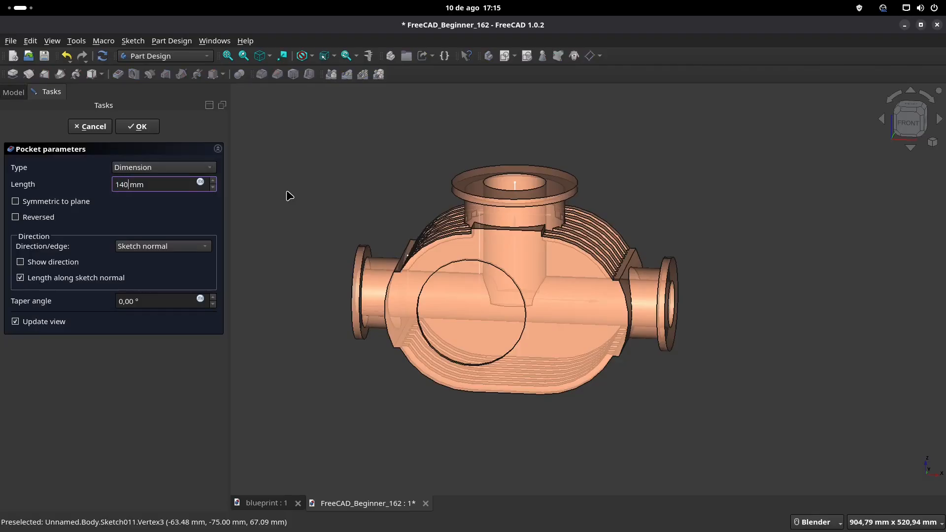
pyautogui.press('Return')
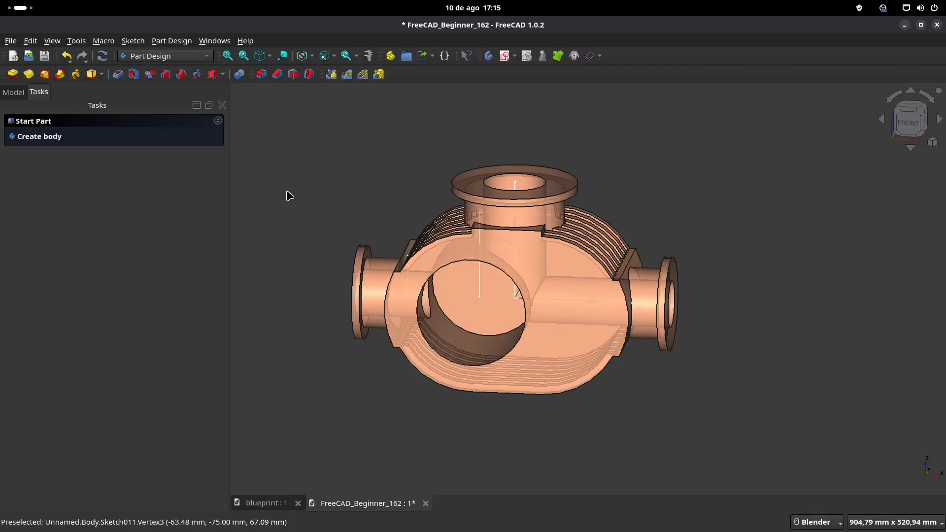
pyautogui.click(10, 92)
pyautogui.scroll(-3, 78, 228)
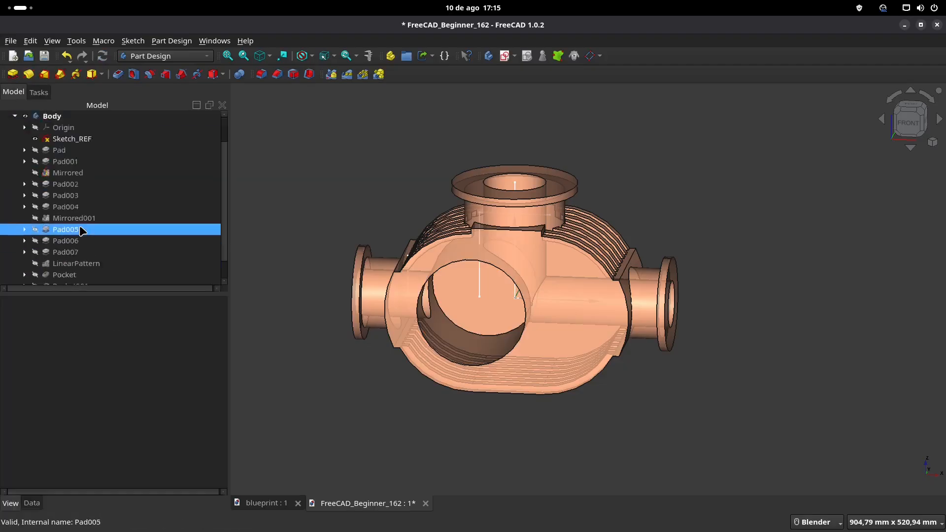
pyautogui.click(81, 275)
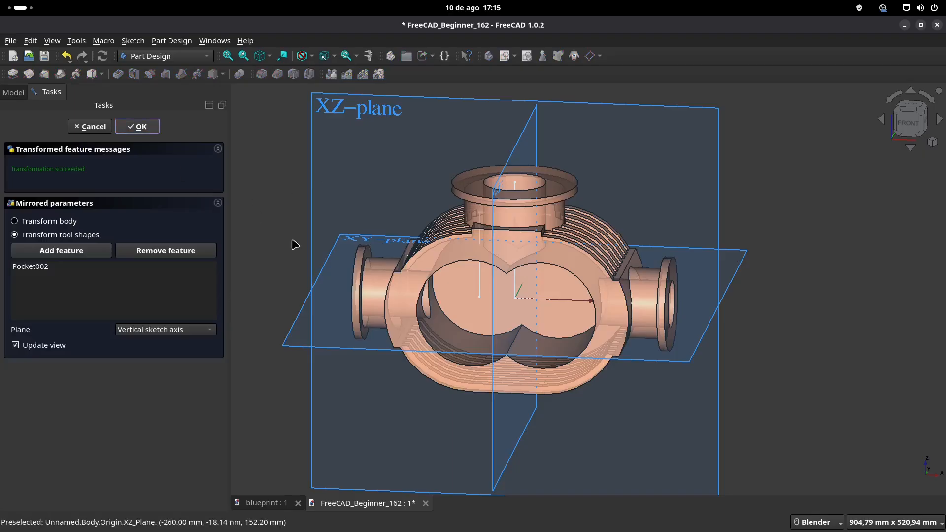
# Step: Inspect the housing's two overlapping rotor bores, cooling fins and port flanges from several angles
pyautogui.moveTo(576, 249); pyautogui.dragTo(600, 249, button='middle')
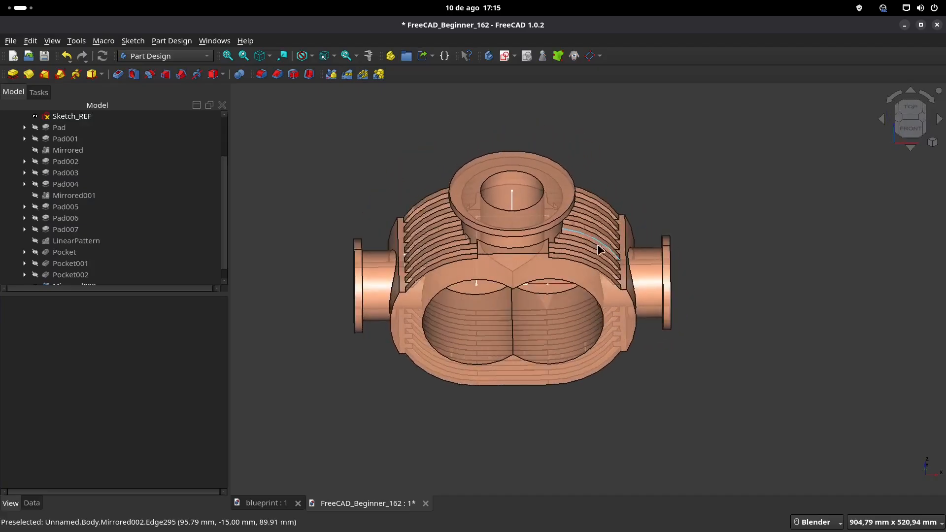
pyautogui.moveTo(428, 241); pyautogui.dragTo(566, 212, button='middle')
pyautogui.moveTo(455, 268); pyautogui.dragTo(440, 255, button='middle')
pyautogui.keyDown('shift'); pyautogui.moveTo(343, 231); pyautogui.dragTo(507, 351, button='middle'); pyautogui.keyUp('shift')
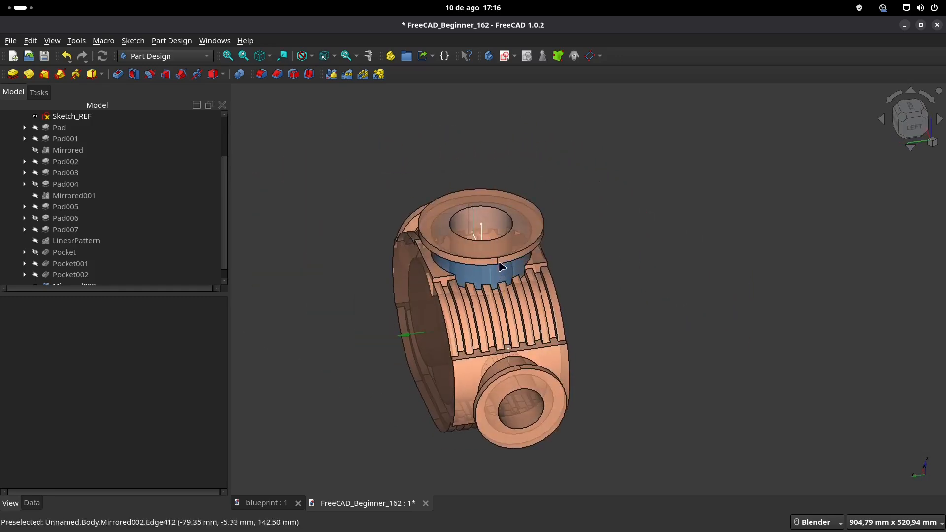
pyautogui.moveTo(541, 300); pyautogui.dragTo(488, 285, button='middle')
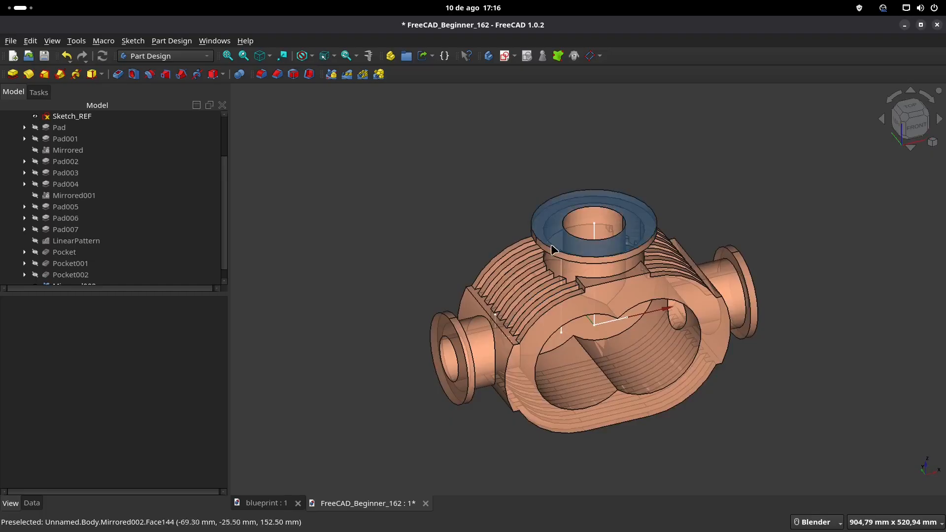
pyautogui.moveTo(620, 335); pyautogui.dragTo(495, 243, button='middle')
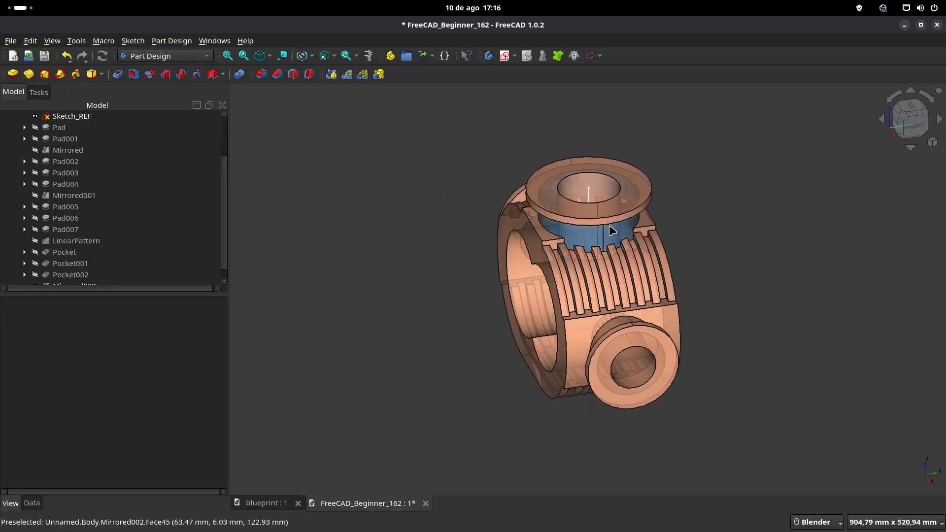
pyautogui.moveTo(611, 226)
pyautogui.mouseDown(button='middle')
pyautogui.moveTo(592, 256)
pyautogui.moveTo(604, 215)
pyautogui.mouseUp(button='middle')
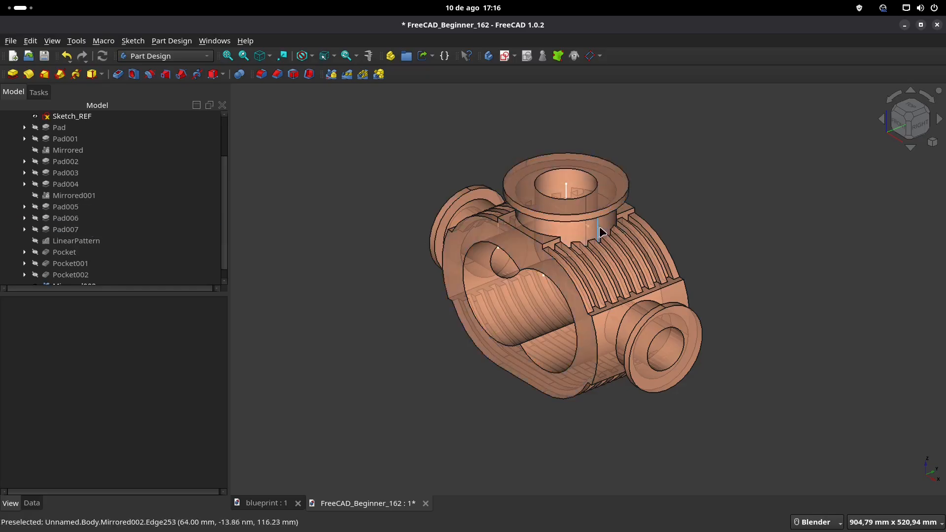
pyautogui.keyDown('shift'); pyautogui.moveTo(404, 340); pyautogui.dragTo(398, 329, button='middle'); pyautogui.keyUp('shift')
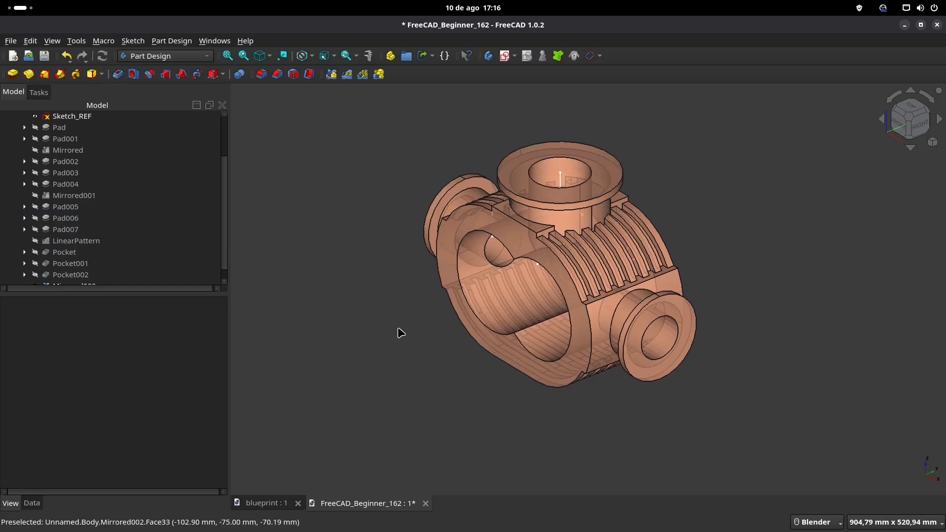
# Step: Examine the blueprint's top view for the upper flange's bolt hole size, depth and spacing, and return to the housing model
pyautogui.click(271, 504)
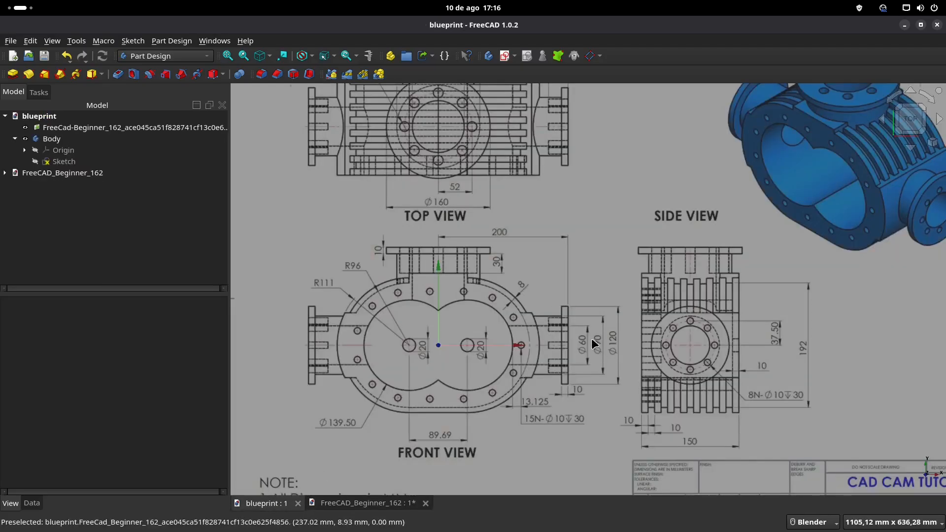
pyautogui.scroll(-5, 595, 344)
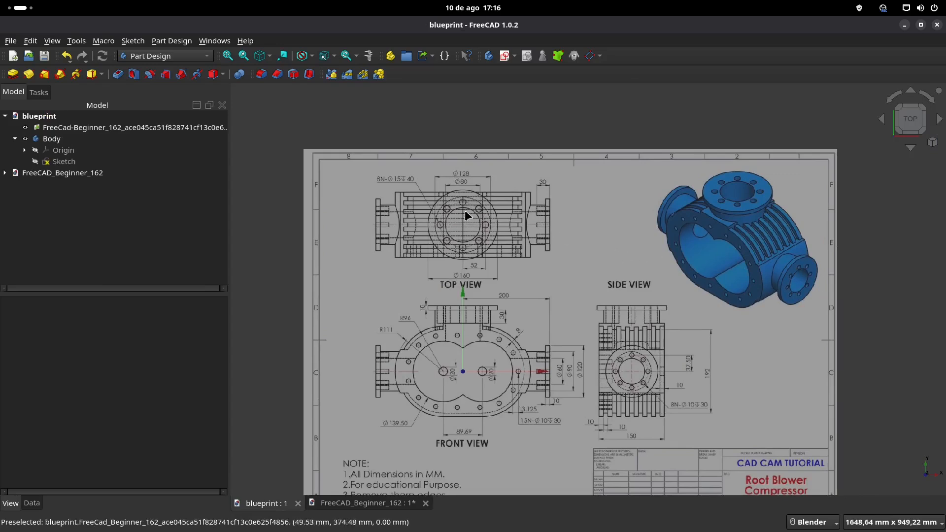
pyautogui.scroll(2, 477, 236)
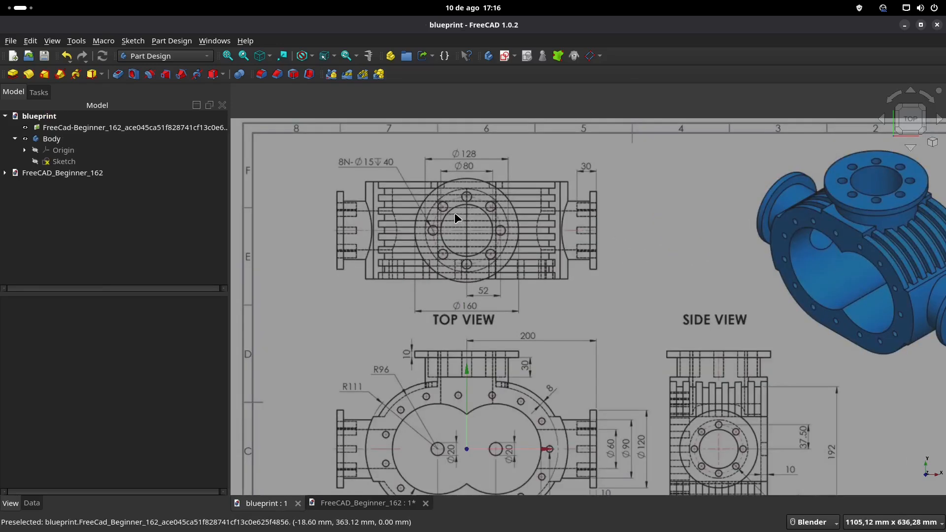
pyautogui.scroll(2, 471, 228)
pyautogui.keyDown('shift'); pyautogui.moveTo(455, 198); pyautogui.dragTo(457, 215, button='middle'); pyautogui.keyUp('shift')
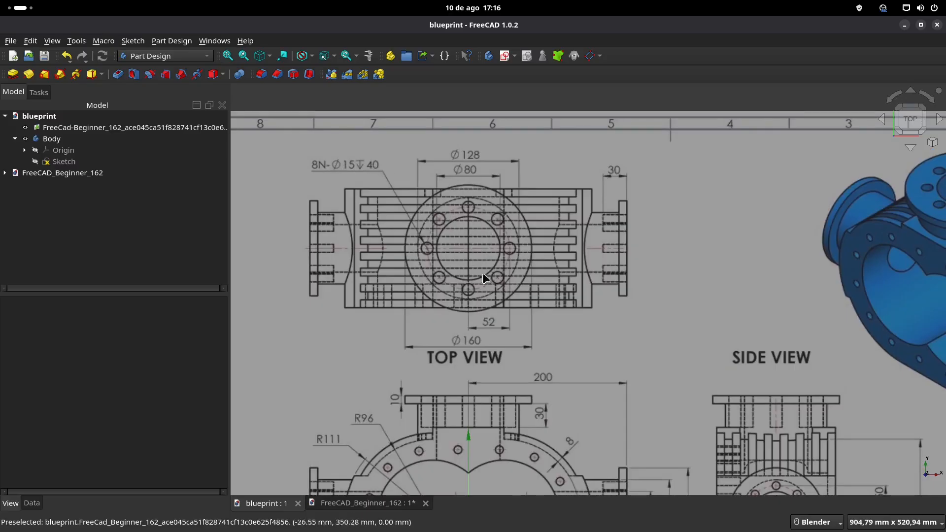
pyautogui.scroll(1, 508, 300)
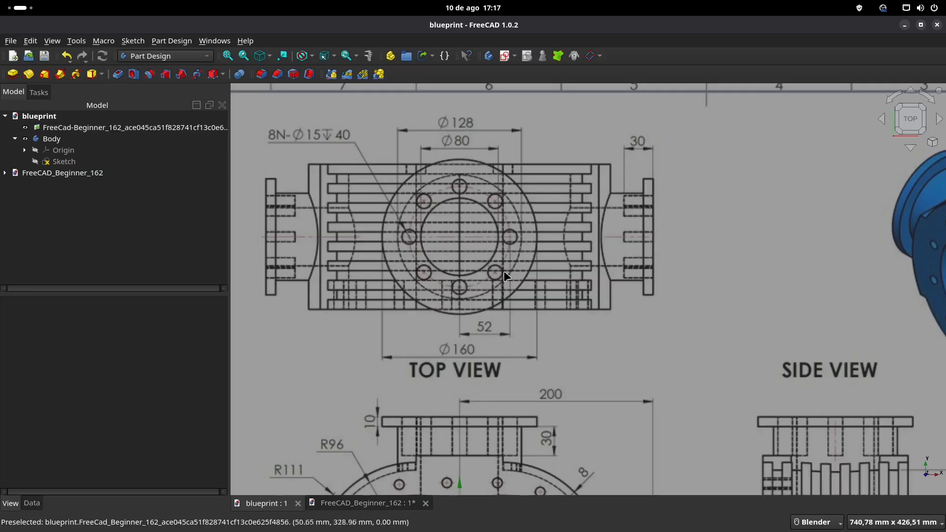
pyautogui.click(335, 507)
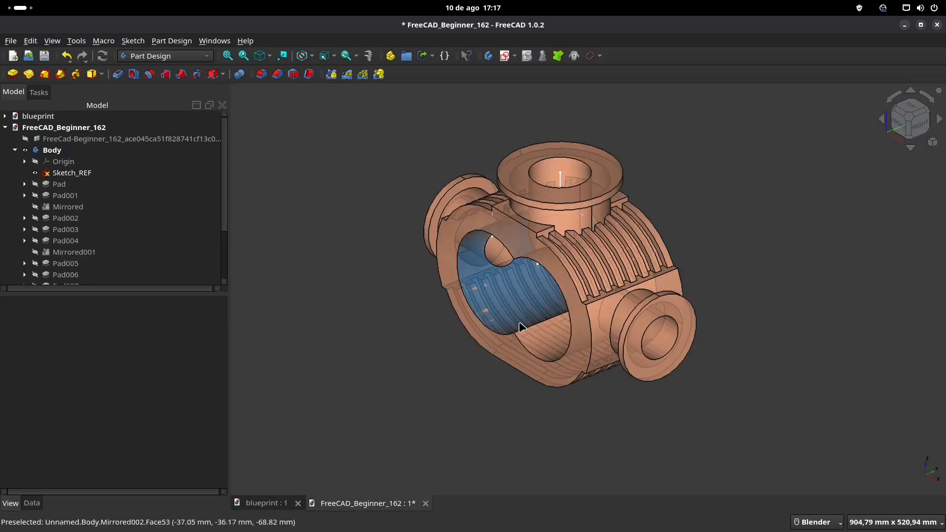
# Step: Create a sketch on the upper flange's top face, recheck the blueprint and draw a 15 mm diameter circle on the horizontal axis
pyautogui.click(606, 180)
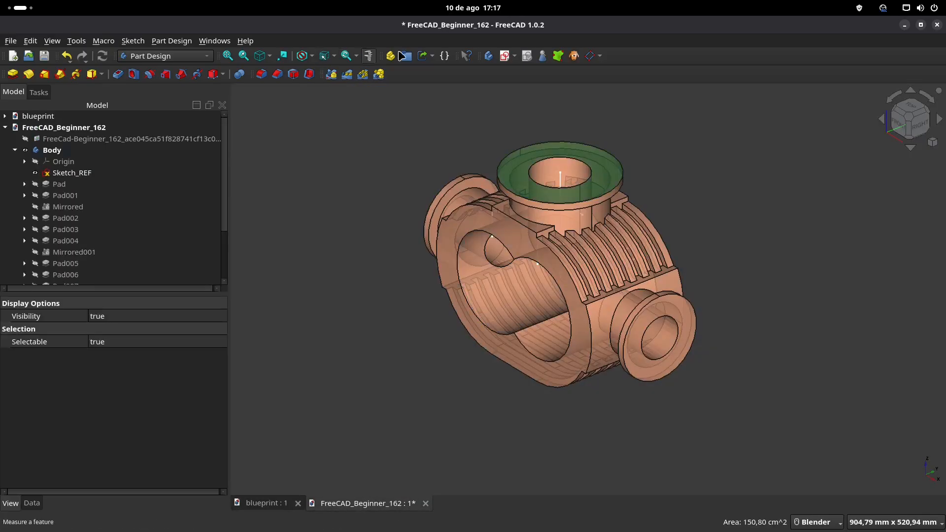
pyautogui.click(505, 56)
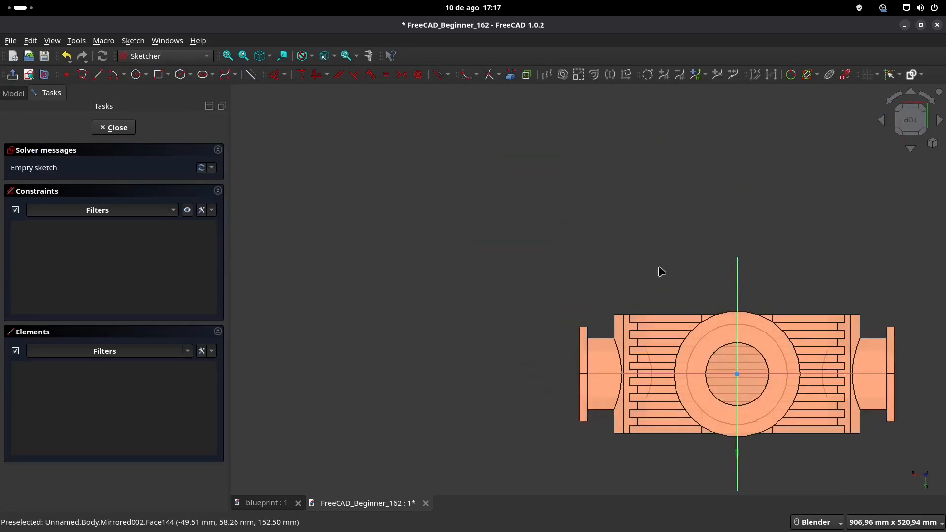
pyautogui.scroll(2, 641, 267)
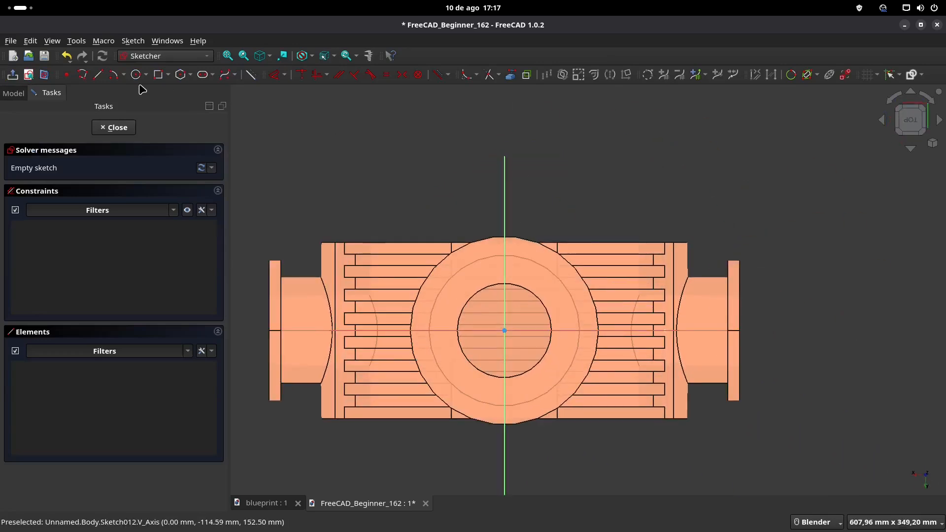
pyautogui.click(268, 505)
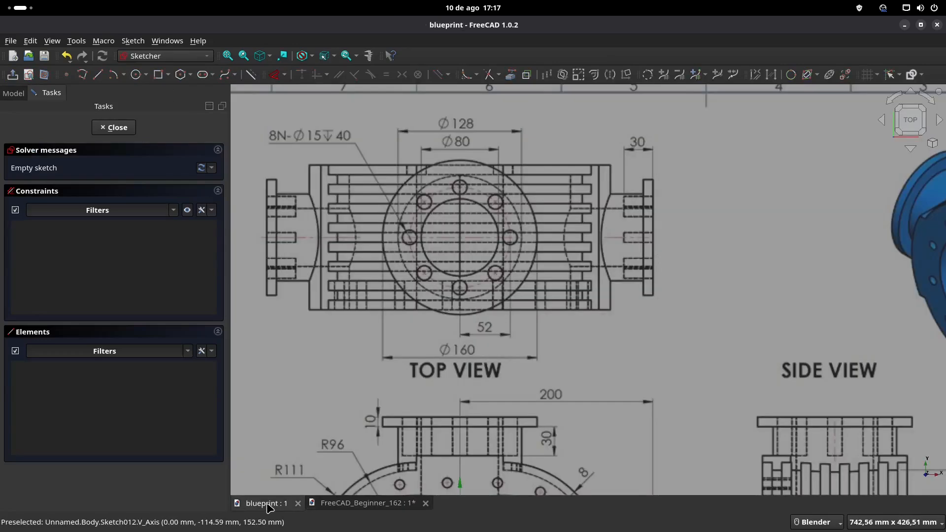
pyautogui.click(347, 504)
pyautogui.click(136, 75)
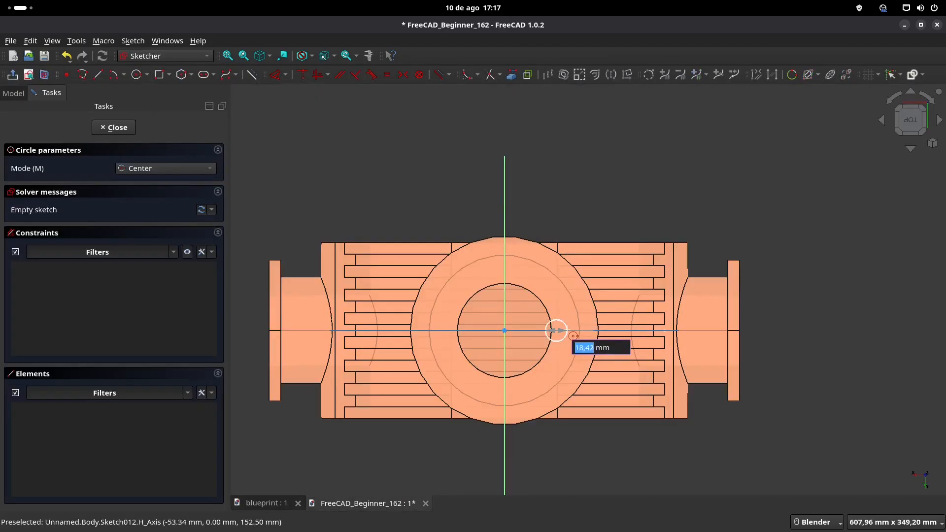
pyautogui.write('15')
pyautogui.press('Return')
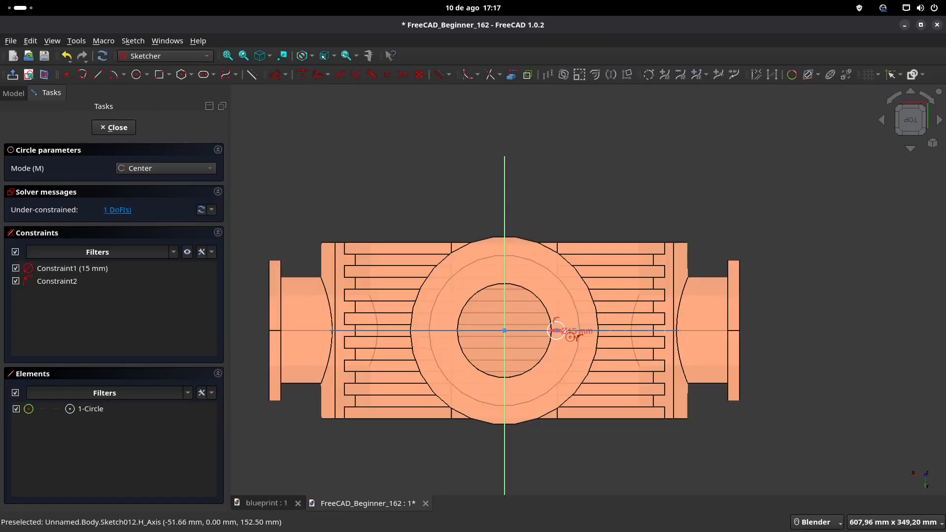
pyautogui.press('Escape')
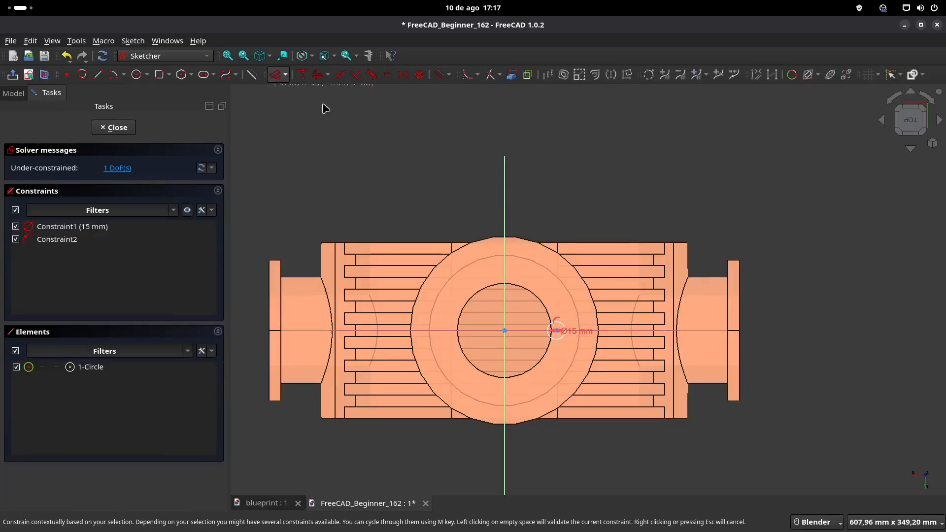
# Step: Constrain the 15 mm circle's centre to a horizontal distance of 52 mm from the flange's centre
pyautogui.scroll(1, 597, 323)
pyautogui.scroll(1, 608, 332)
pyautogui.click(535, 334)
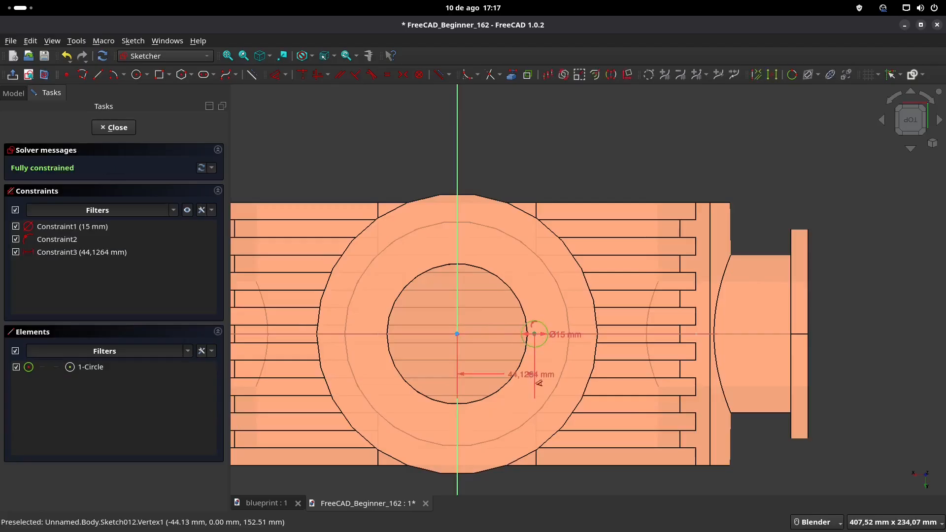
pyautogui.click(531, 380)
pyautogui.write('52')
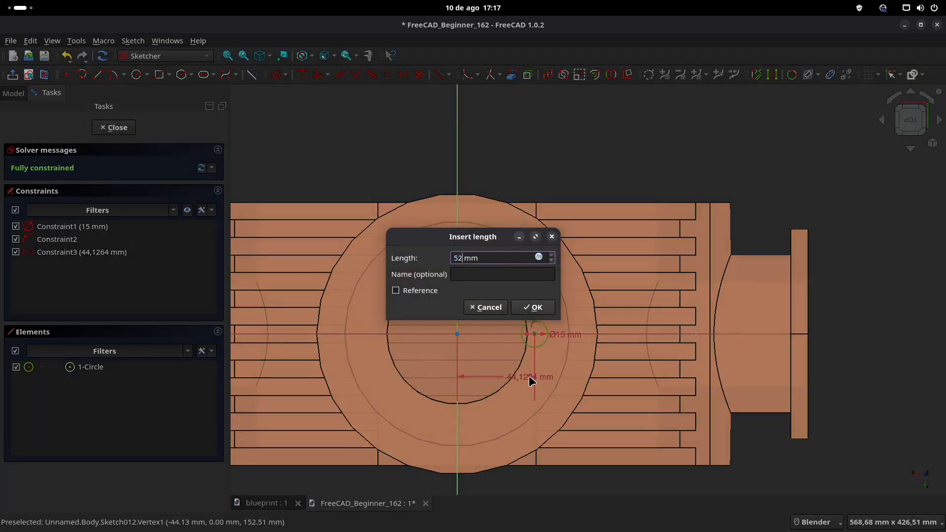
pyautogui.write('2')
pyautogui.press('Return')
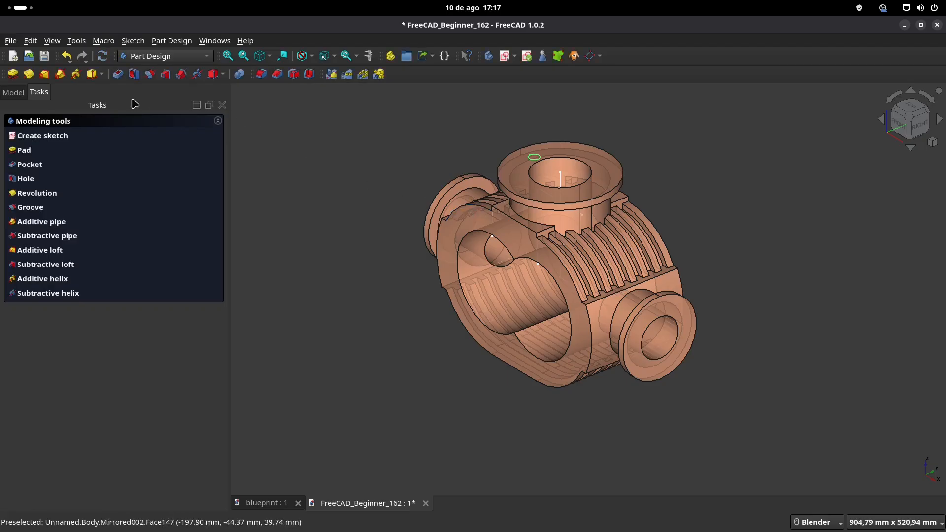
# Step: Pocket the 15 mm circle 40 mm deep into the upper flange
pyautogui.click(118, 74)
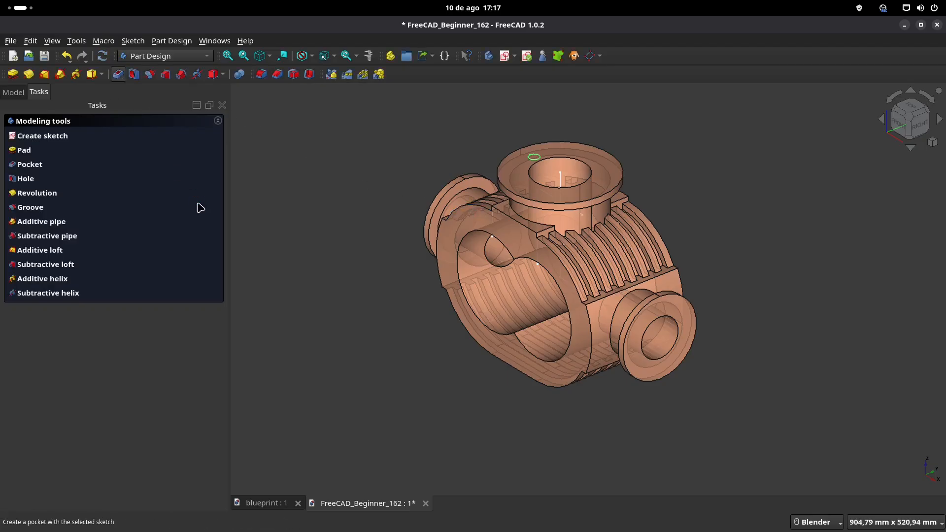
pyautogui.write('40')
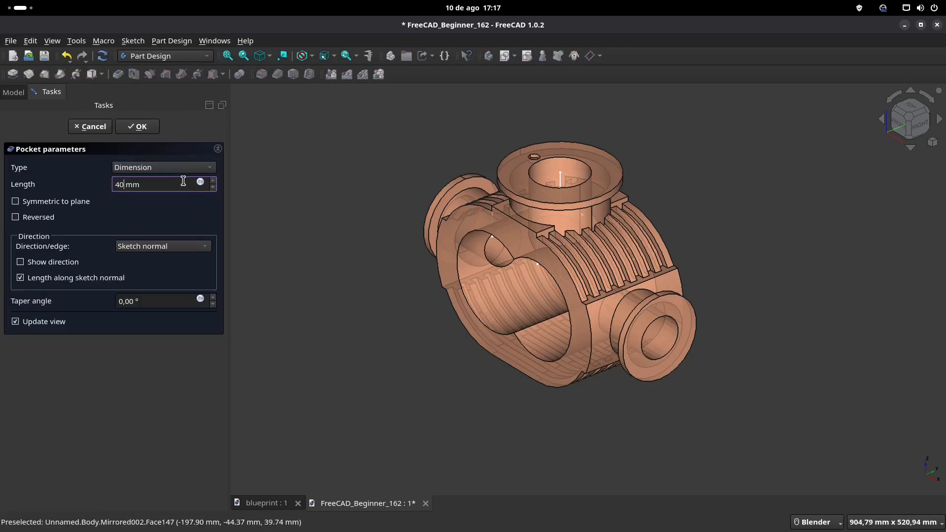
pyautogui.press('Return')
# Step: Repeat the upper flange's bolt hole in a polar pattern of 8 occurrences around the flange's centre
pyautogui.moveTo(482, 184); pyautogui.dragTo(145, 176, button='middle')
pyautogui.click(14, 93)
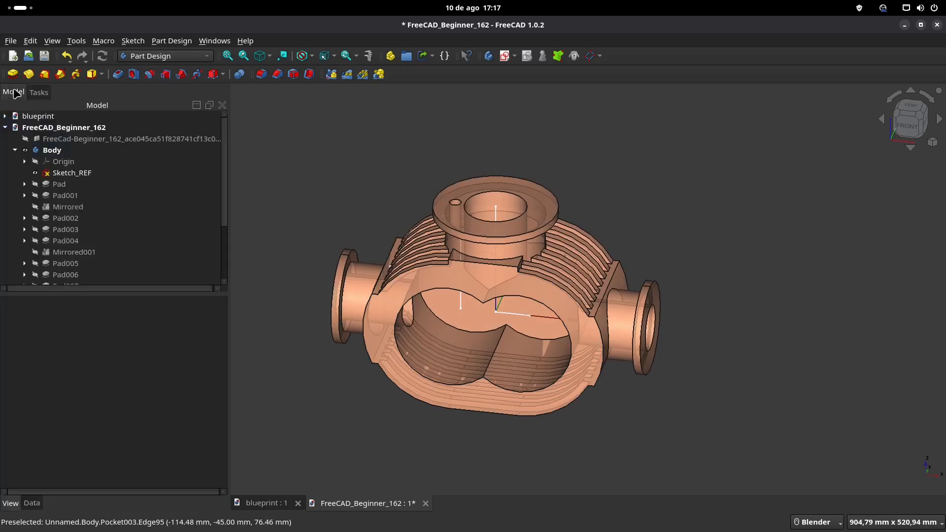
pyautogui.scroll(-3, 64, 195)
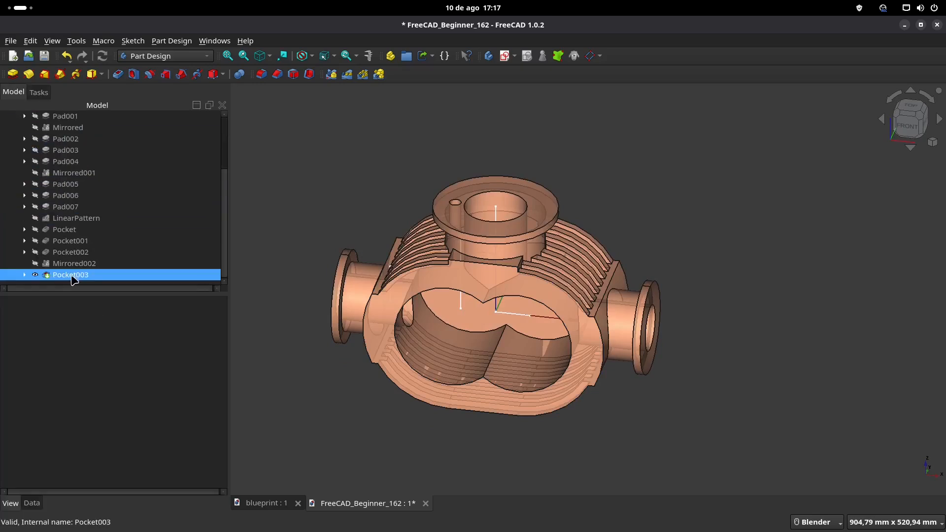
pyautogui.click(73, 275)
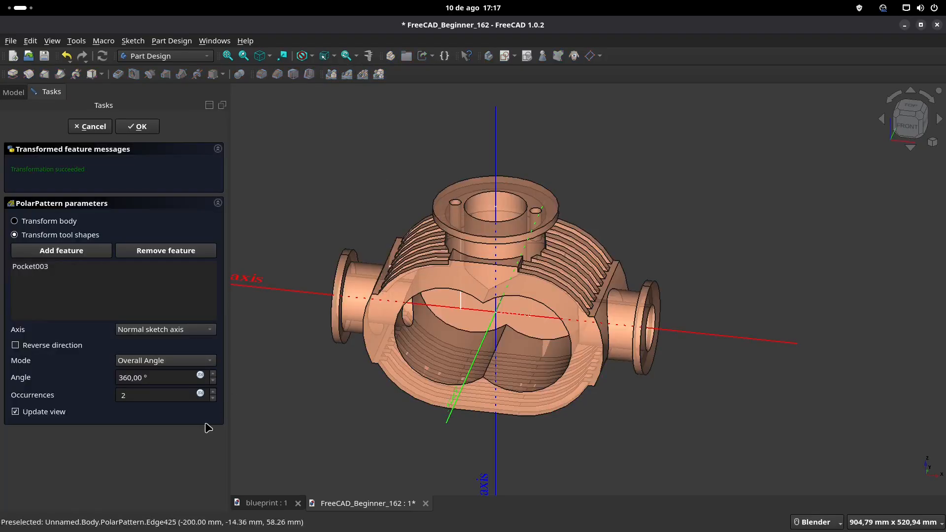
pyautogui.click(213, 392)
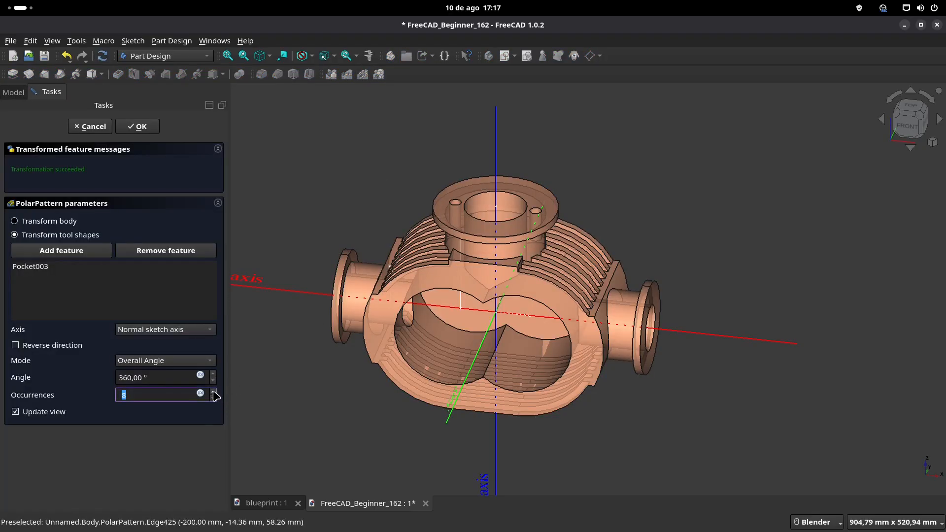
pyautogui.click(147, 130)
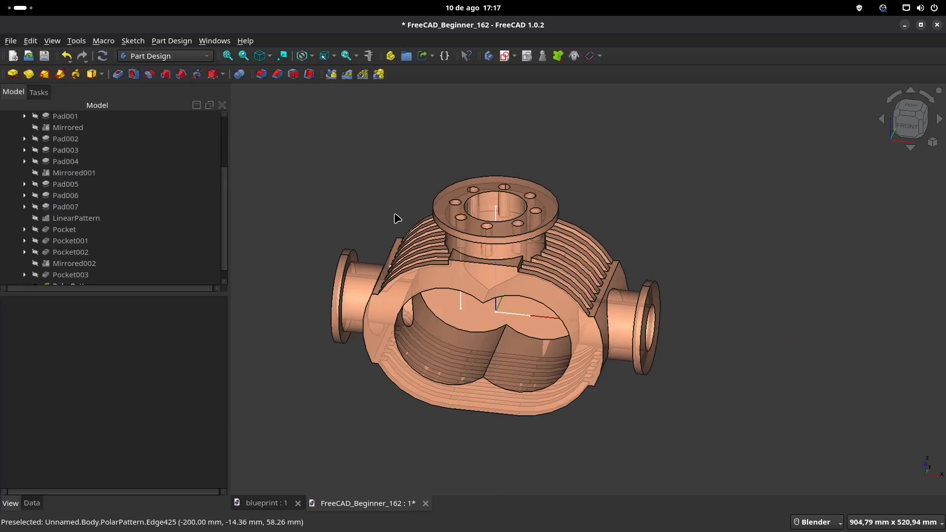
# Step: Create a sketch on the outer face of the right side port's flange
pyautogui.moveTo(537, 224); pyautogui.dragTo(513, 253, button='middle')
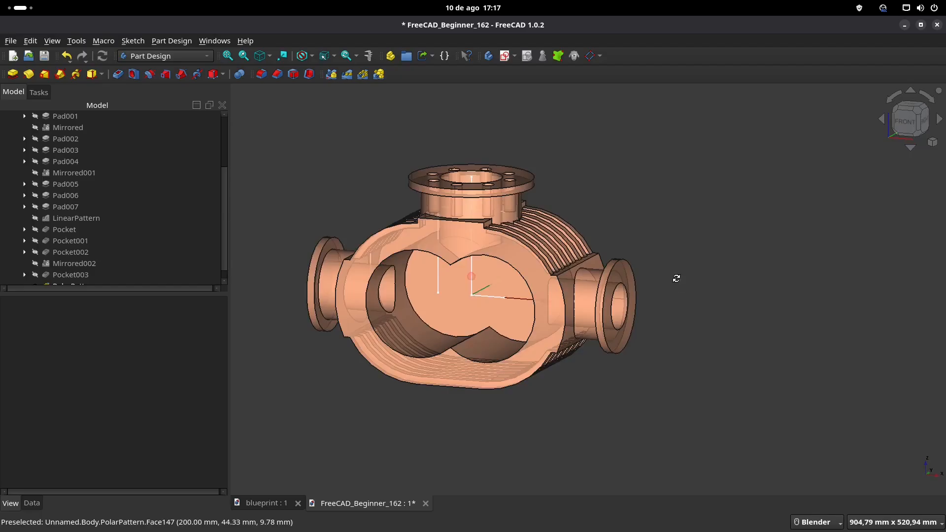
pyautogui.moveTo(676, 277); pyautogui.dragTo(611, 299, button='middle')
pyautogui.click(590, 292)
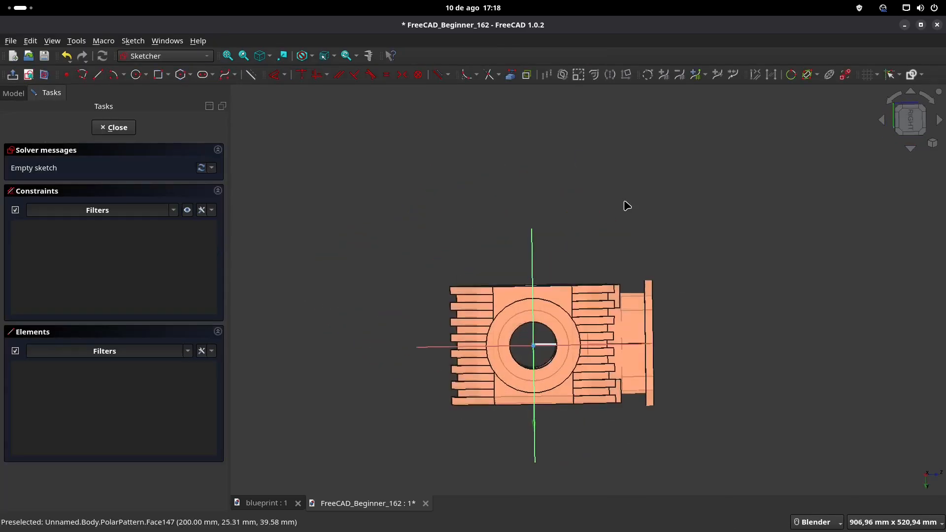
pyautogui.scroll(1, 531, 266)
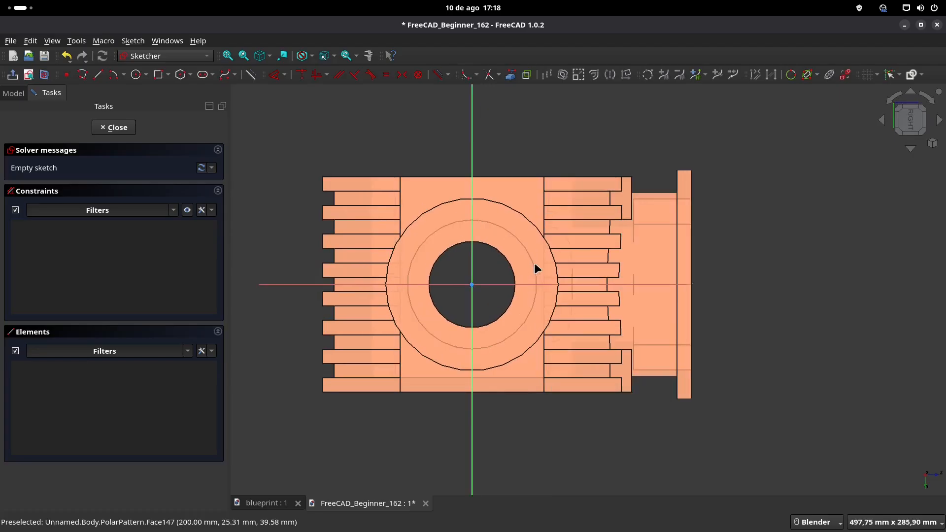
# Step: Check the blueprint's side view for the bolt hole dimensions and draw a 10 mm diameter circle on the side flange sketch's horizontal axis
pyautogui.click(266, 503)
pyautogui.keyDown('shift'); pyautogui.moveTo(748, 377); pyautogui.dragTo(508, 259, button='middle'); pyautogui.keyUp('shift')
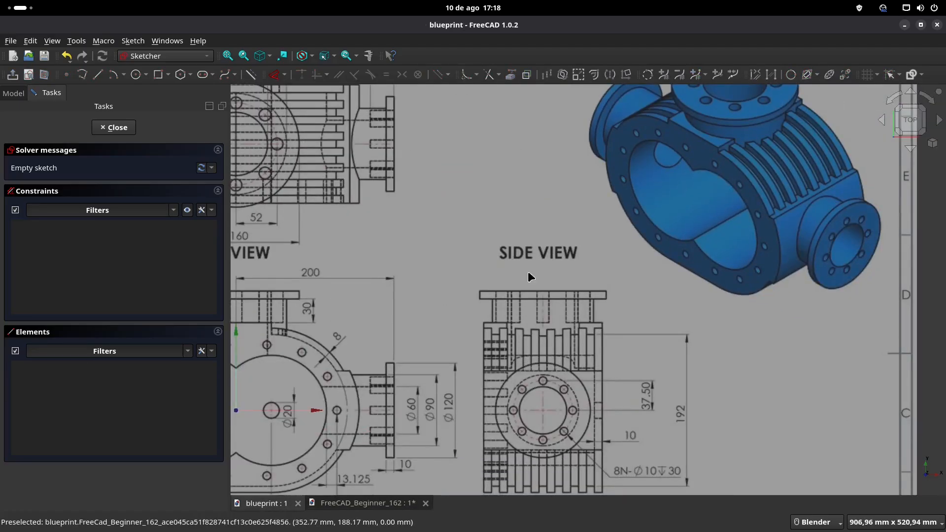
pyautogui.keyDown('shift'); pyautogui.moveTo(663, 390); pyautogui.dragTo(670, 296, button='middle'); pyautogui.keyUp('shift')
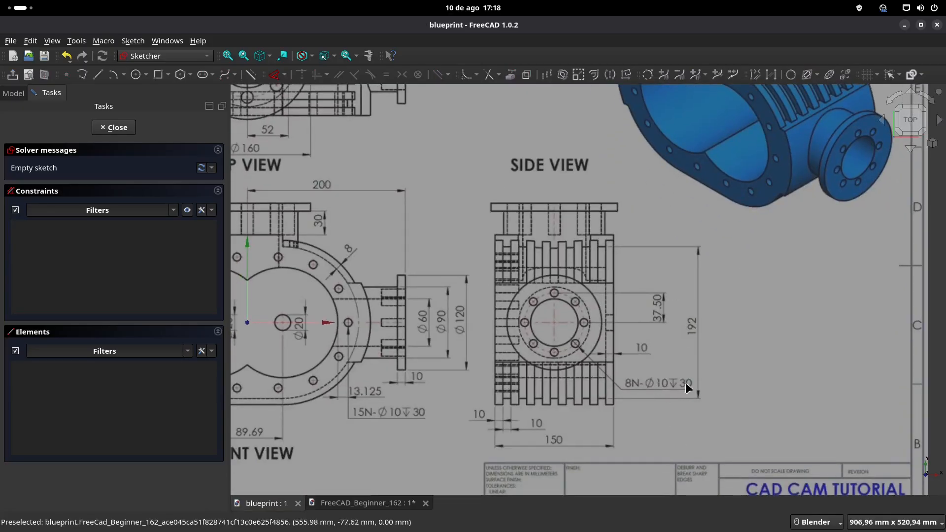
pyautogui.scroll(1, 604, 389)
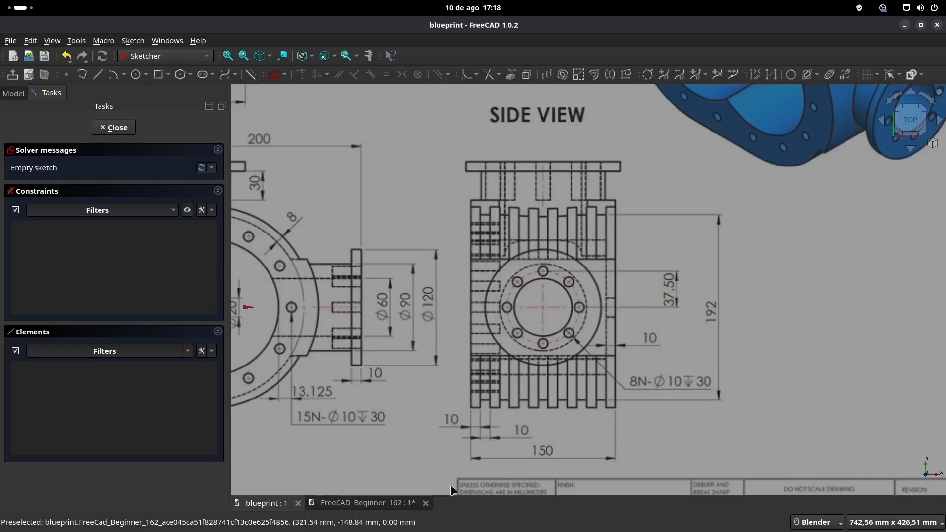
pyautogui.click(354, 503)
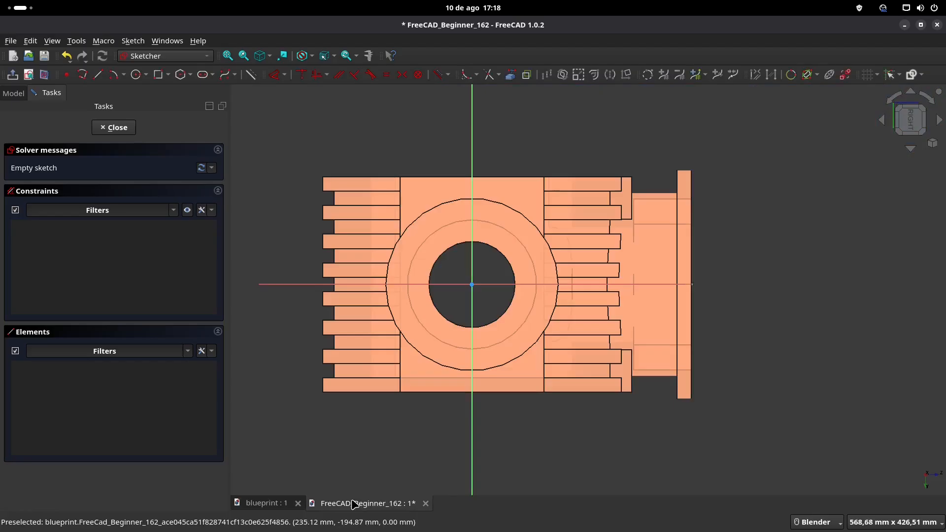
pyautogui.click(138, 75)
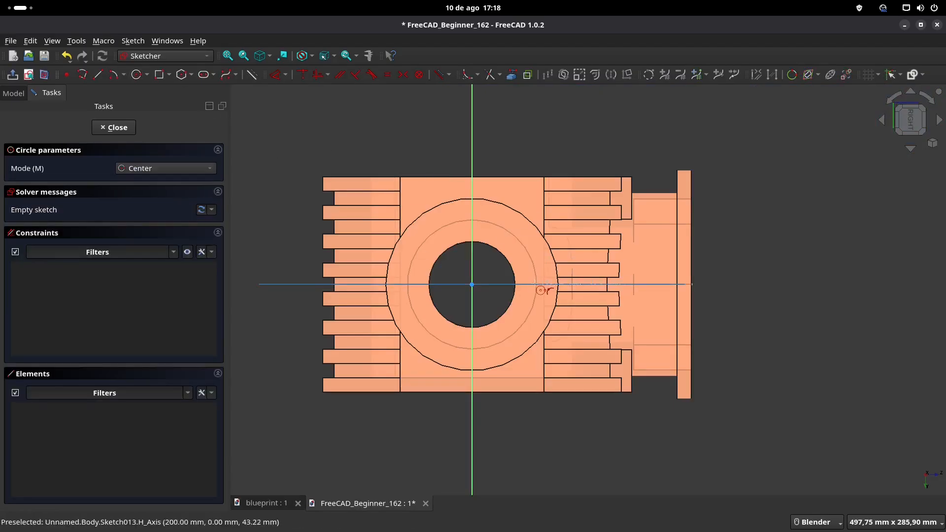
pyautogui.click(524, 284)
pyautogui.write('10')
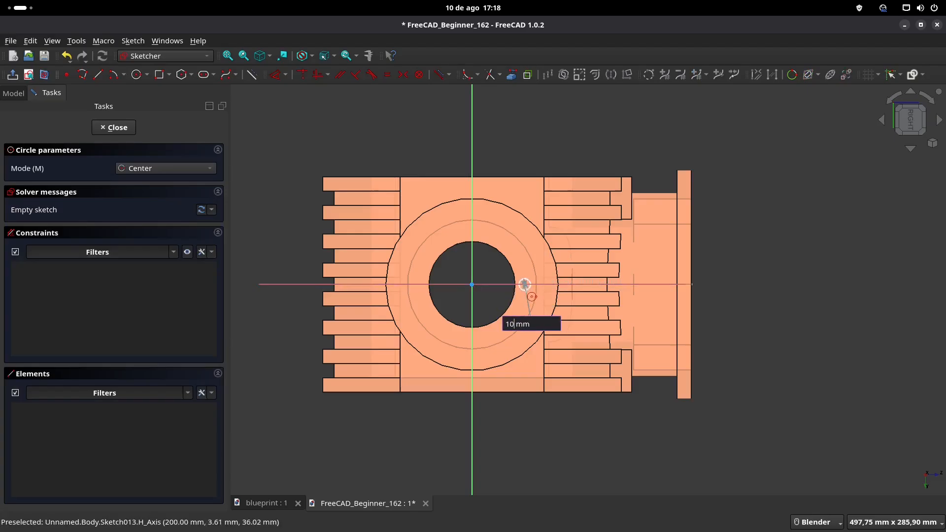
pyautogui.press('Return')
pyautogui.rightClick(560, 311)
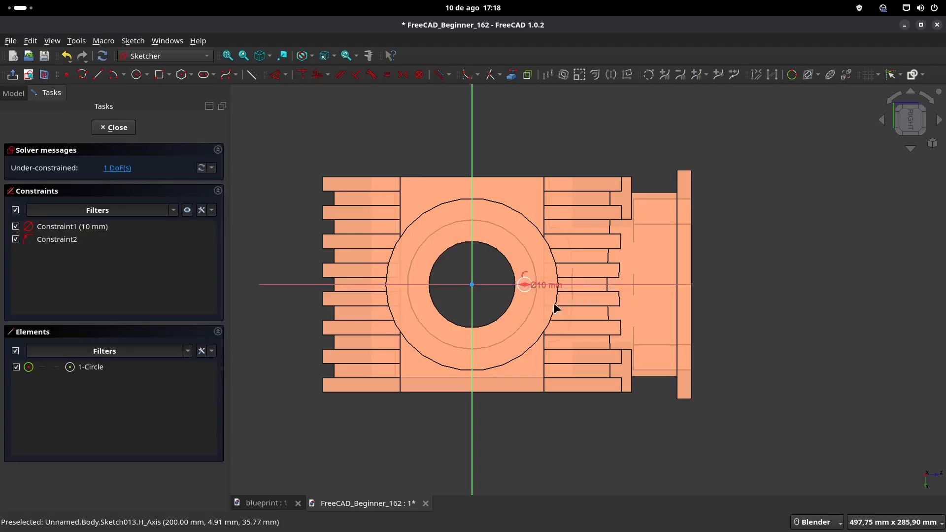
# Step: Recheck the blueprint and constrain the 10 mm circle's centre to a horizontal distance of 37.5 mm from the side flange's centre
pyautogui.scroll(2, 551, 298)
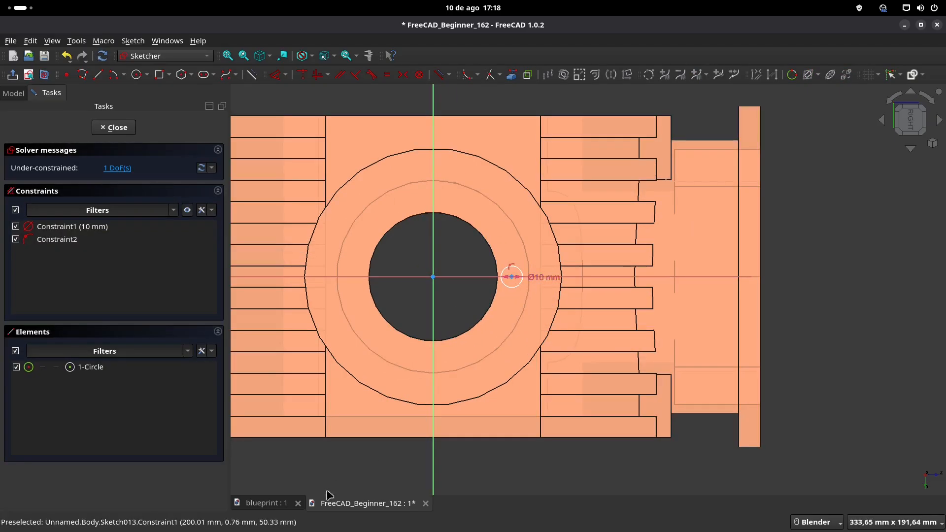
pyautogui.click(254, 503)
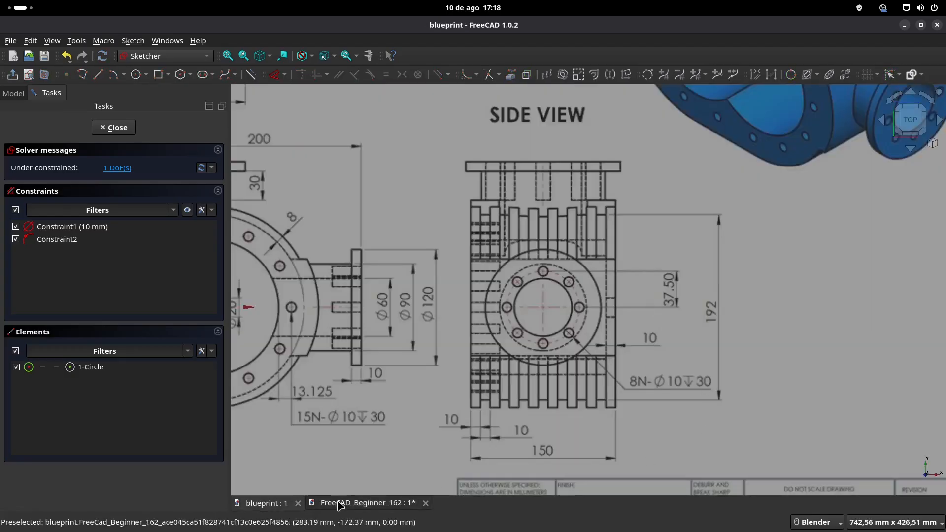
pyautogui.click(365, 504)
pyautogui.click(275, 75)
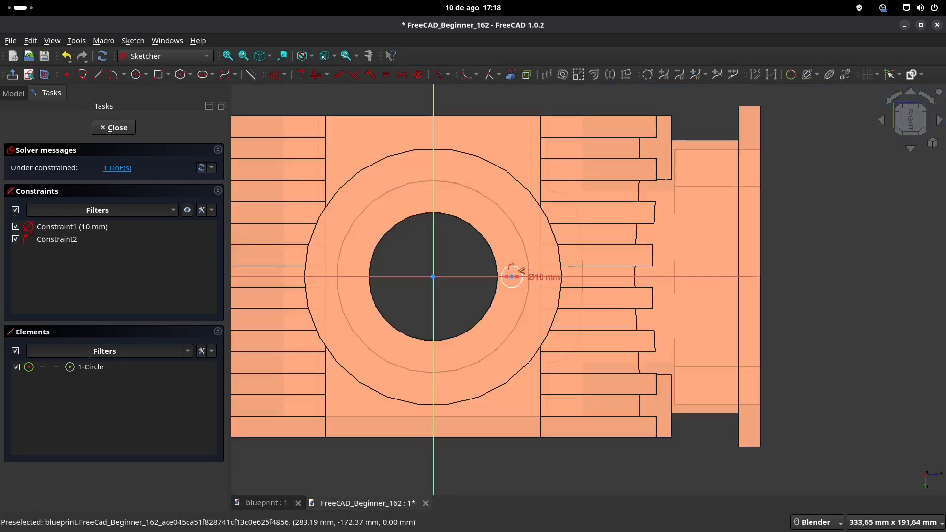
pyautogui.click(512, 277)
pyautogui.click(475, 251)
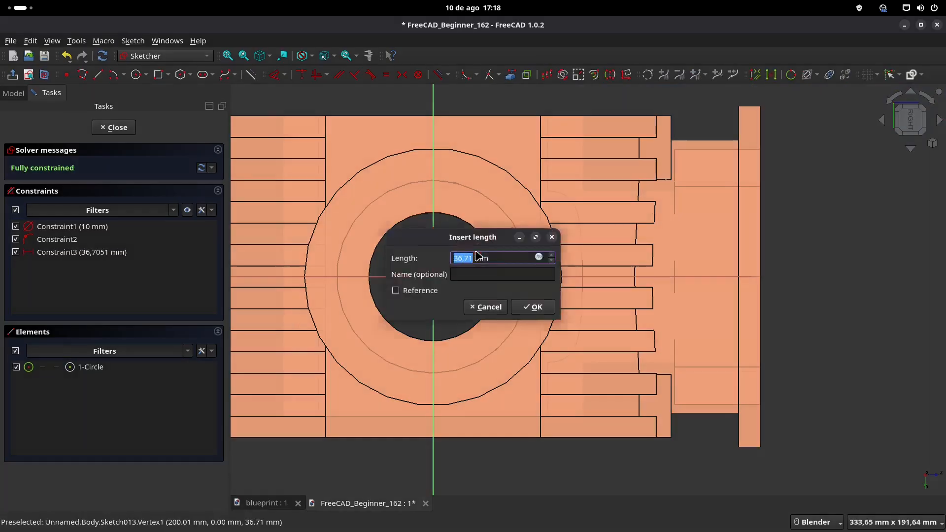
pyautogui.write('37,5')
pyautogui.press('Return')
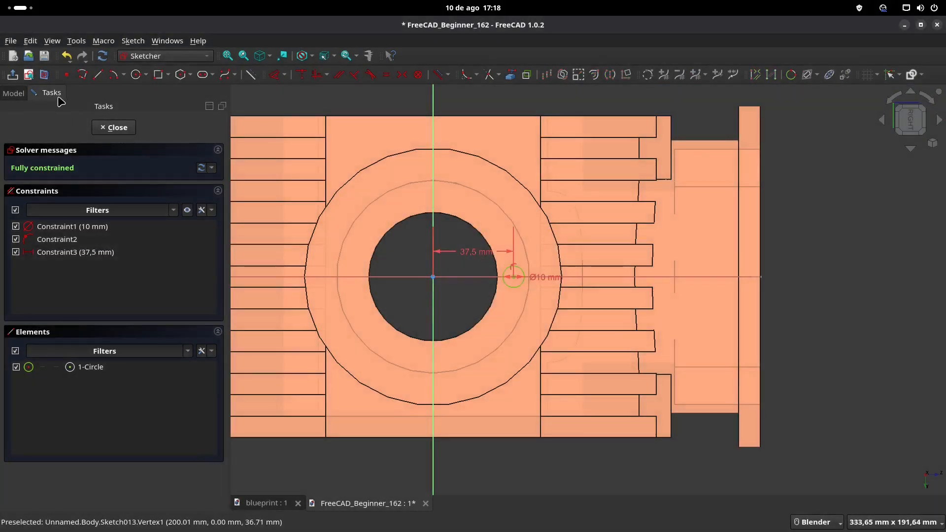
# Step: Close the sketch and pocket the 10 mm circle 30 mm deep into the side flange
pyautogui.click(13, 76)
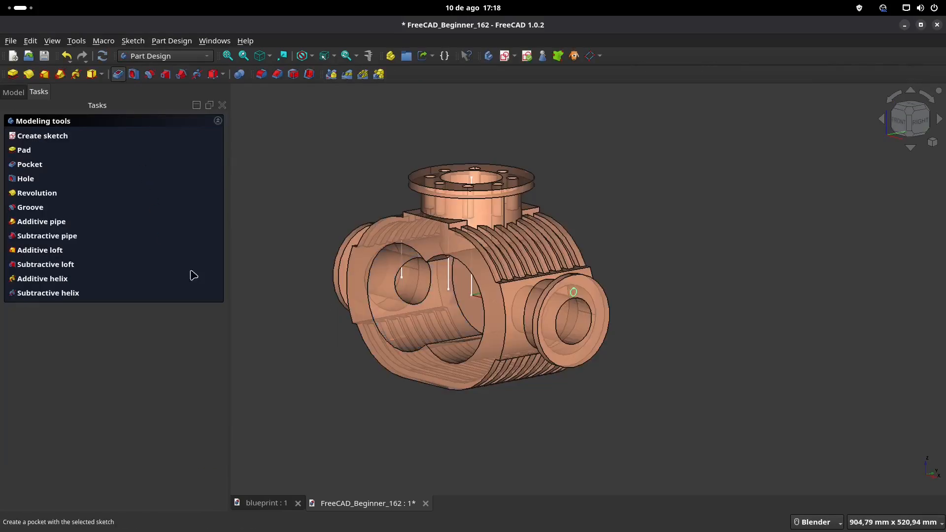
pyautogui.write('30')
pyautogui.press('Return')
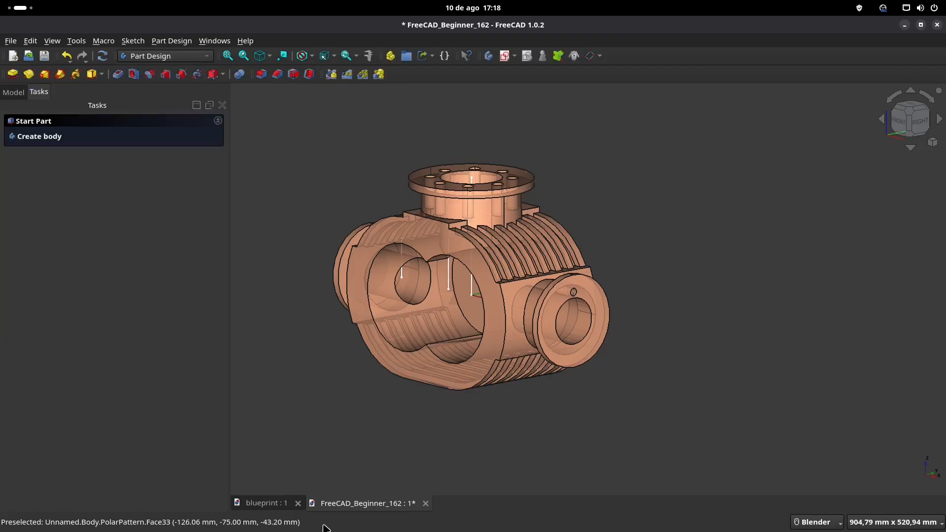
# Step: Recheck the blueprint's side view and apply a MultiTransform to the side flange's hole with a polar pattern of 8 occurrences
pyautogui.click(277, 507)
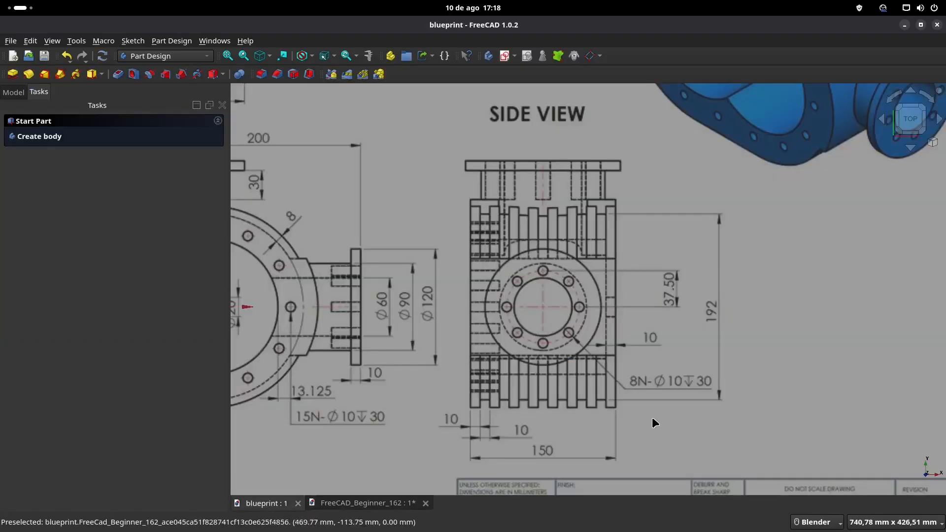
pyautogui.click(348, 504)
pyautogui.moveTo(455, 237); pyautogui.dragTo(458, 254, button='middle')
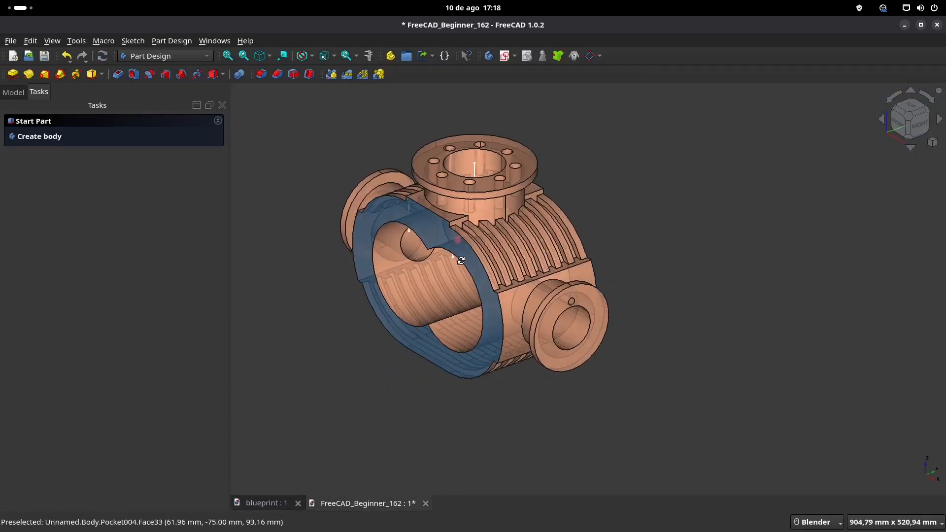
pyautogui.click(13, 92)
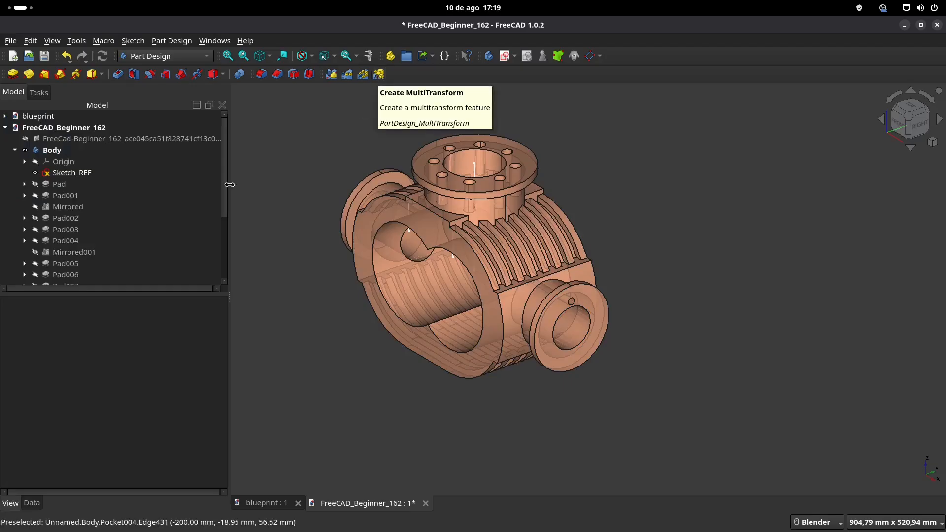
pyautogui.scroll(-3, 110, 205)
pyautogui.click(75, 277)
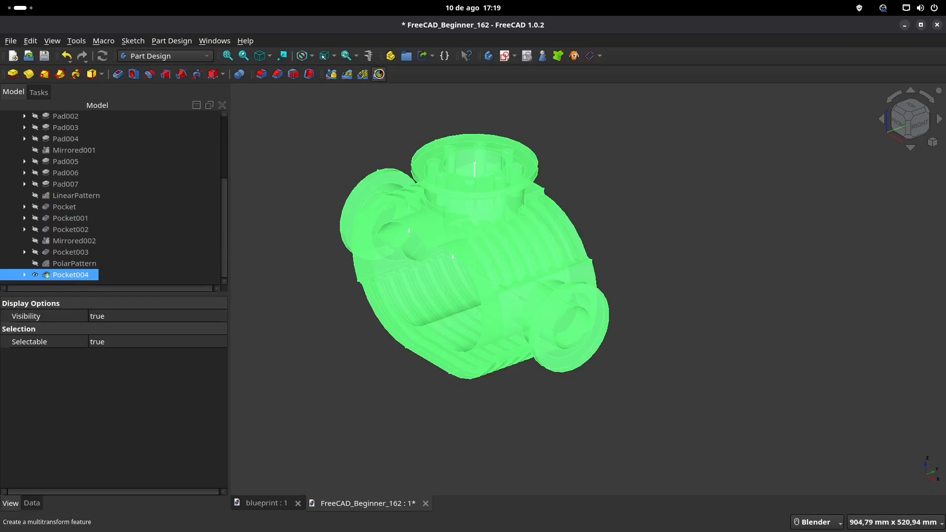
pyautogui.rightClick(58, 347)
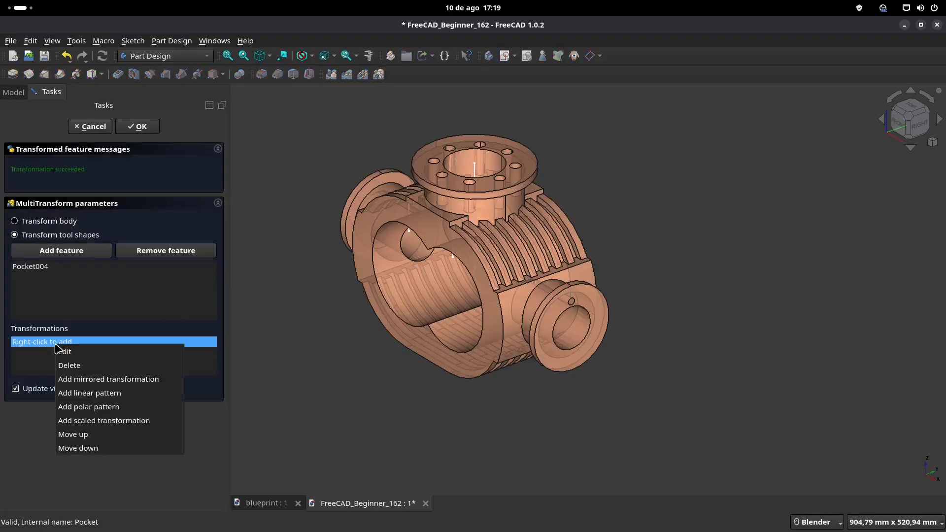
pyautogui.click(91, 406)
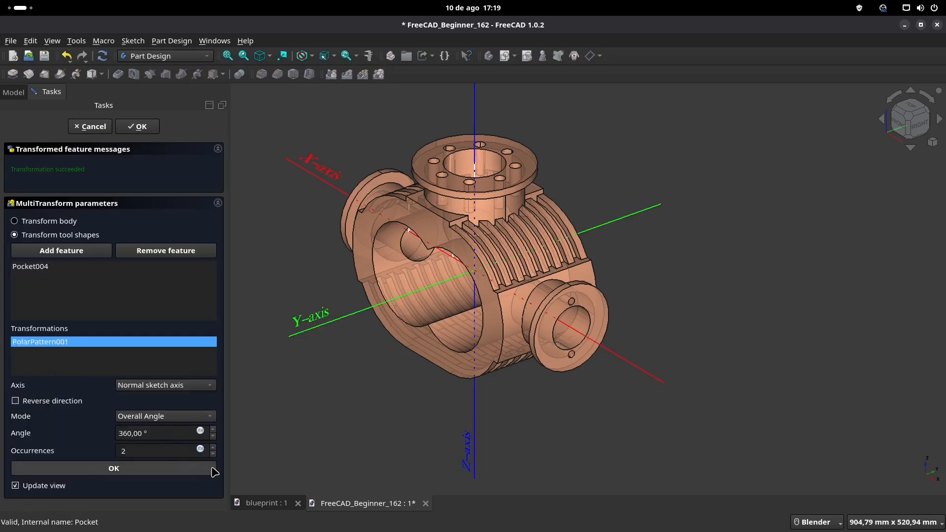
pyautogui.click(213, 449)
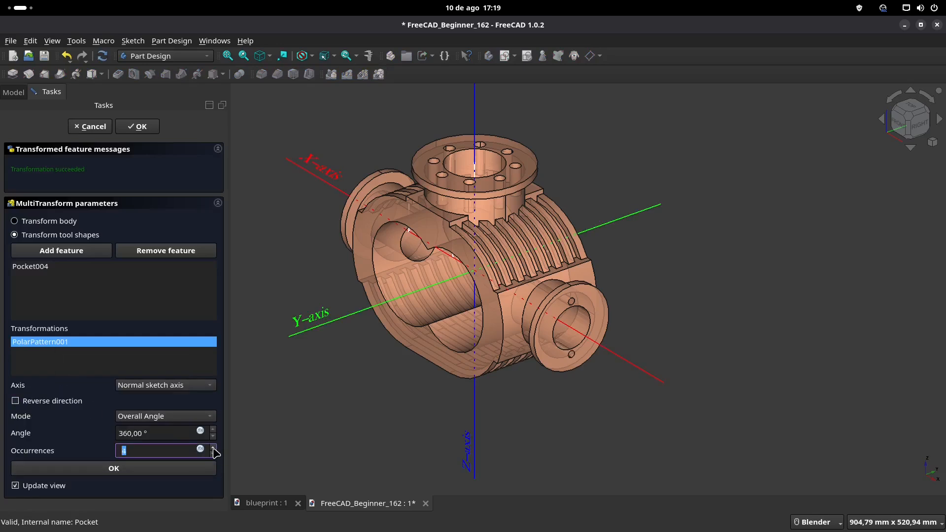
pyautogui.click(214, 448)
pyautogui.click(117, 470)
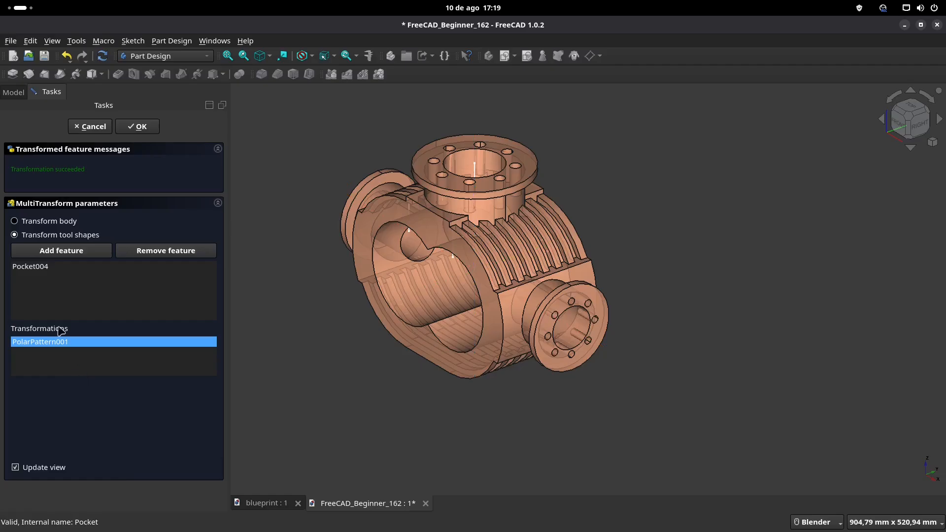
# Step: Add a mirrored transformation about the base YZ plane to the side flange's polar hole pattern and accept the MultiTransform
pyautogui.rightClick(45, 343)
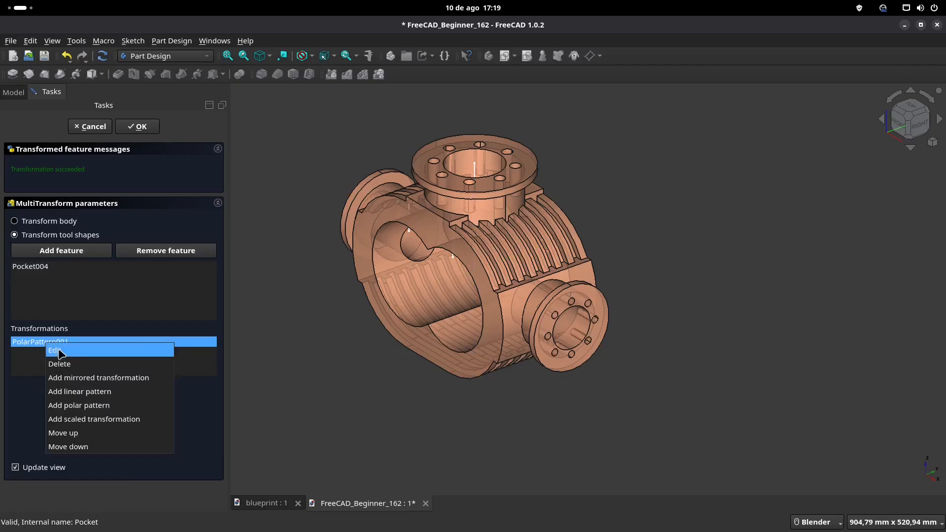
pyautogui.click(85, 378)
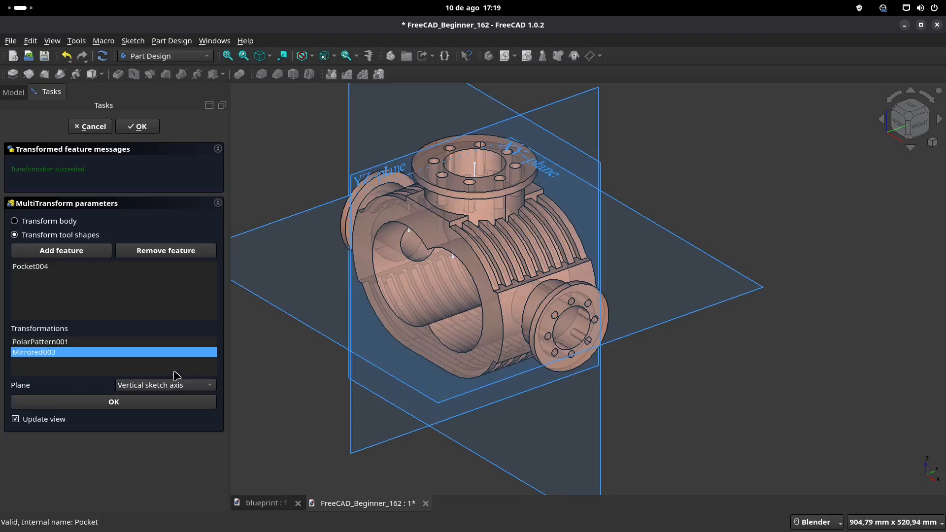
pyautogui.click(208, 387)
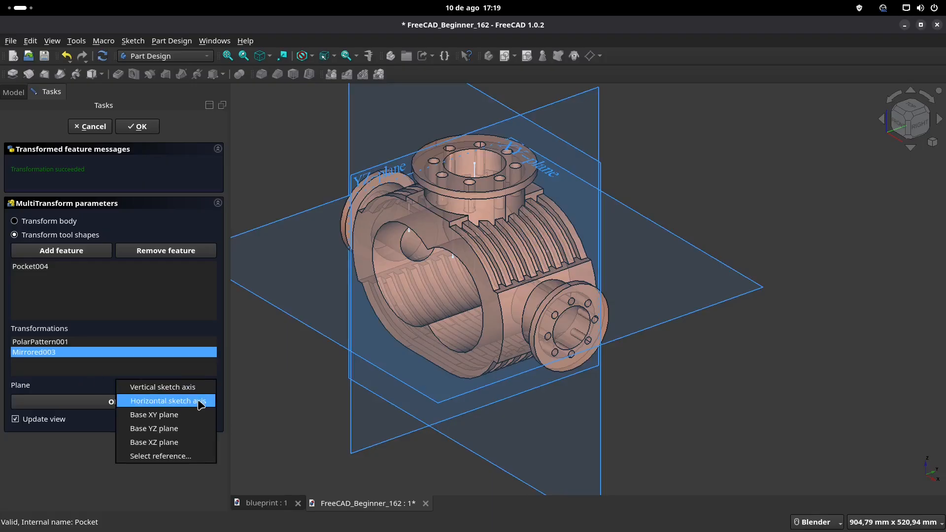
pyautogui.click(201, 401)
pyautogui.scroll(-2, 388, 356)
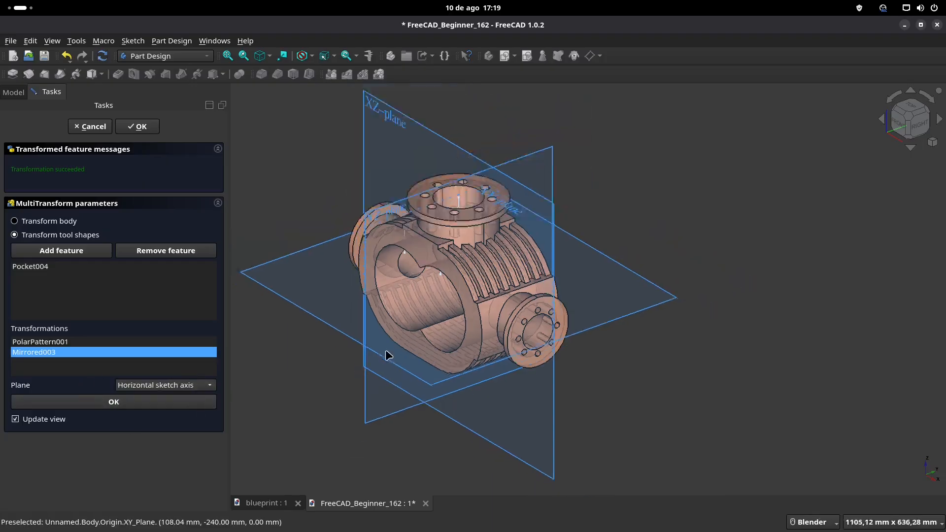
pyautogui.moveTo(390, 344); pyautogui.dragTo(380, 376, button='middle')
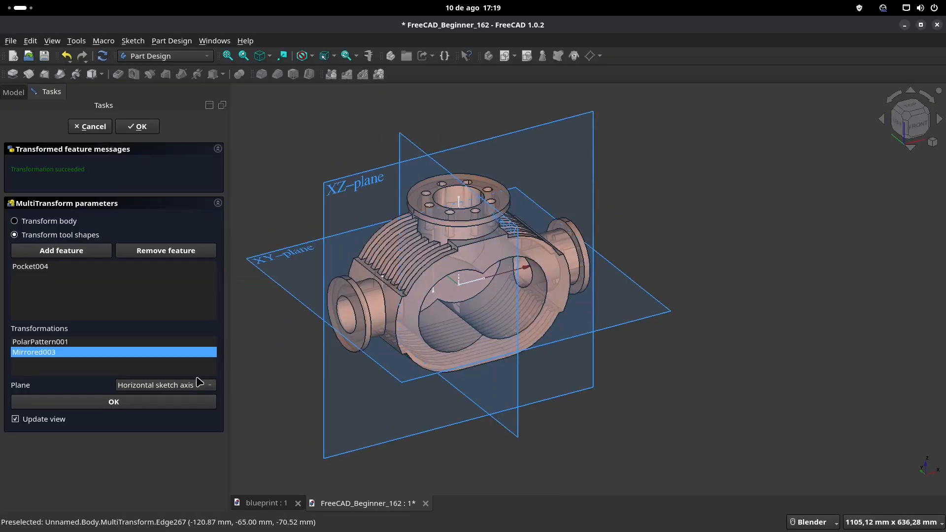
pyautogui.click(200, 388)
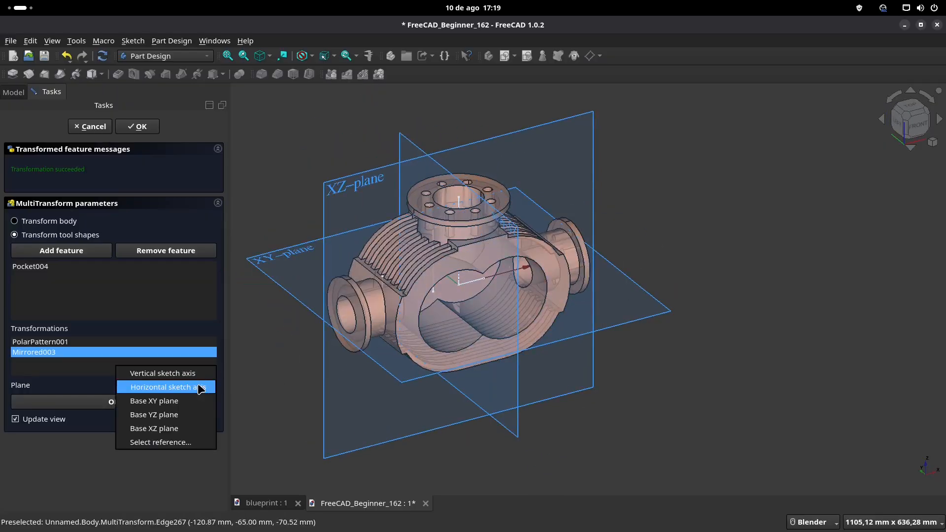
pyautogui.click(178, 443)
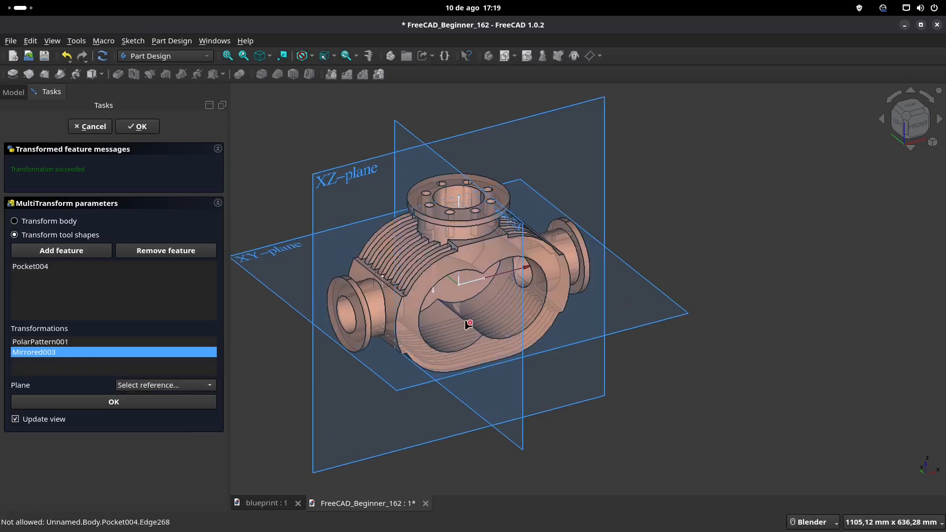
pyautogui.click(549, 465)
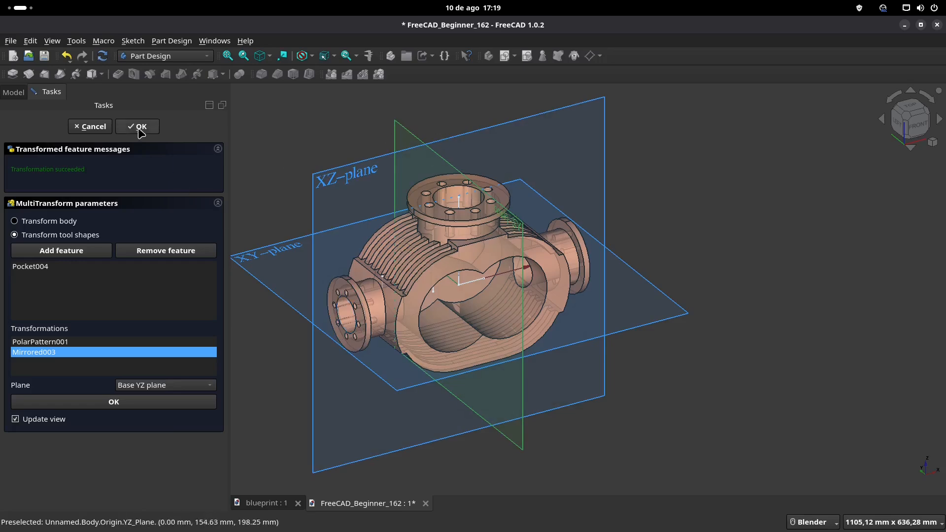
pyautogui.press('Return')
# Step: Check the blueprint's front view for the shaft hole dimensions, then sketch on the cavity's rear wall and project the left bore's arc as external geometry
pyautogui.moveTo(545, 295); pyautogui.dragTo(420, 271, button='middle')
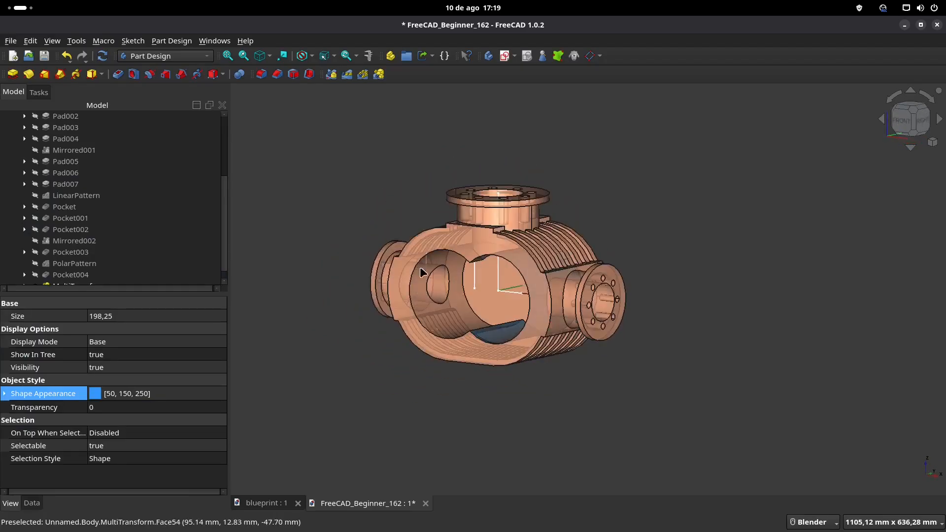
pyautogui.click(284, 509)
pyautogui.scroll(-3, 457, 317)
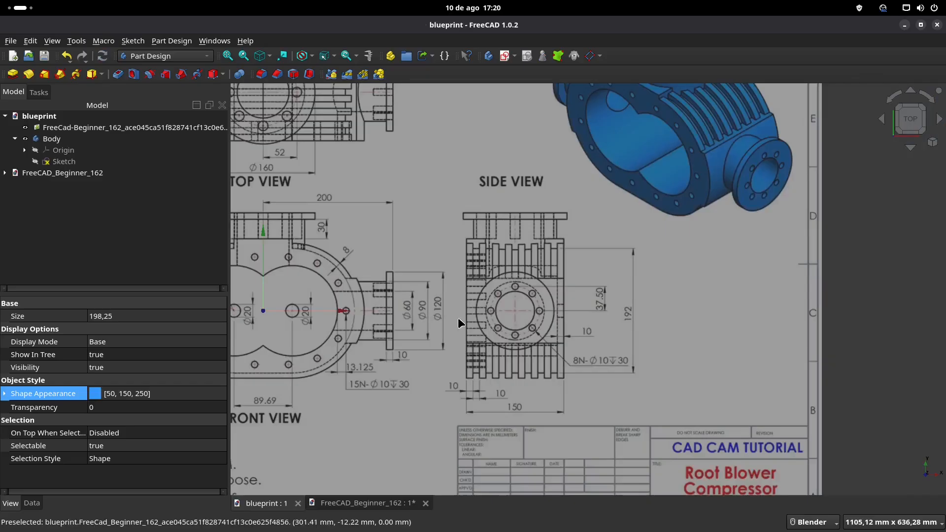
pyautogui.scroll(2, 458, 317)
pyautogui.scroll(2, 479, 304)
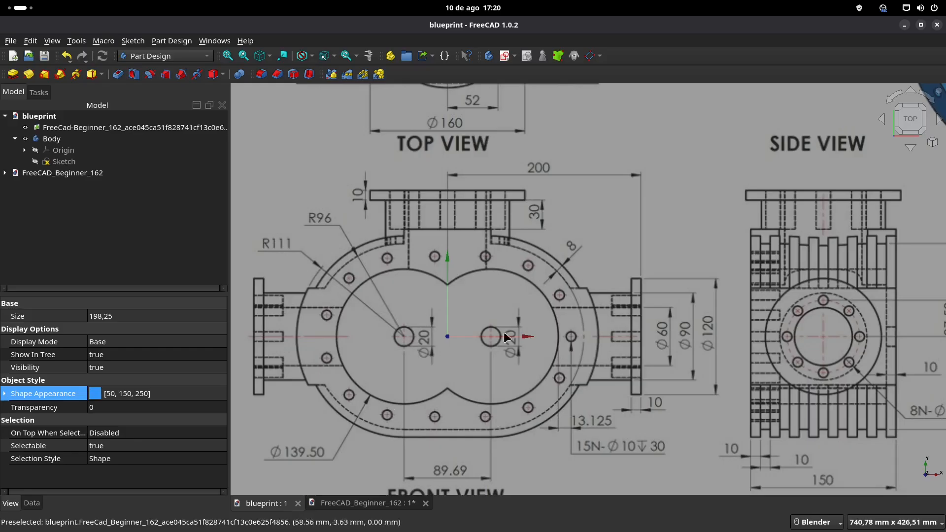
pyautogui.click(352, 503)
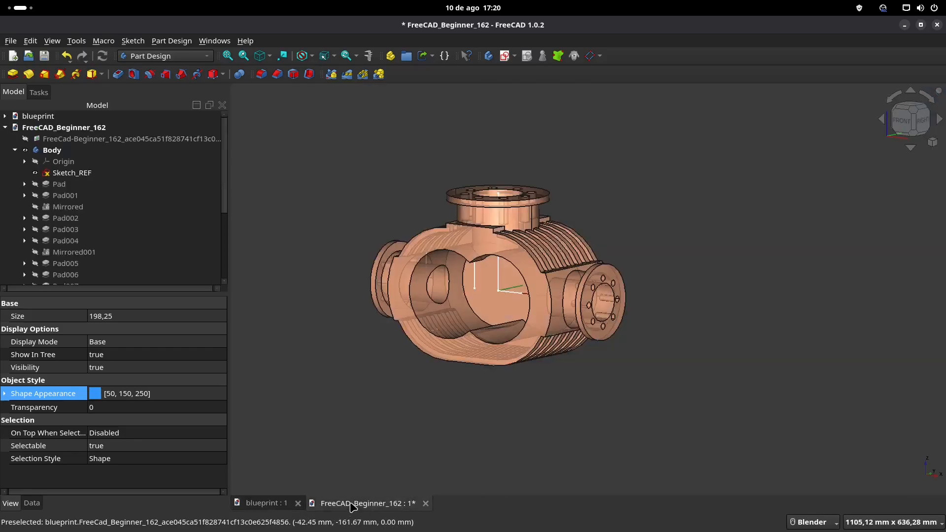
pyautogui.moveTo(480, 300); pyautogui.dragTo(491, 302, button='middle')
pyautogui.click(493, 296)
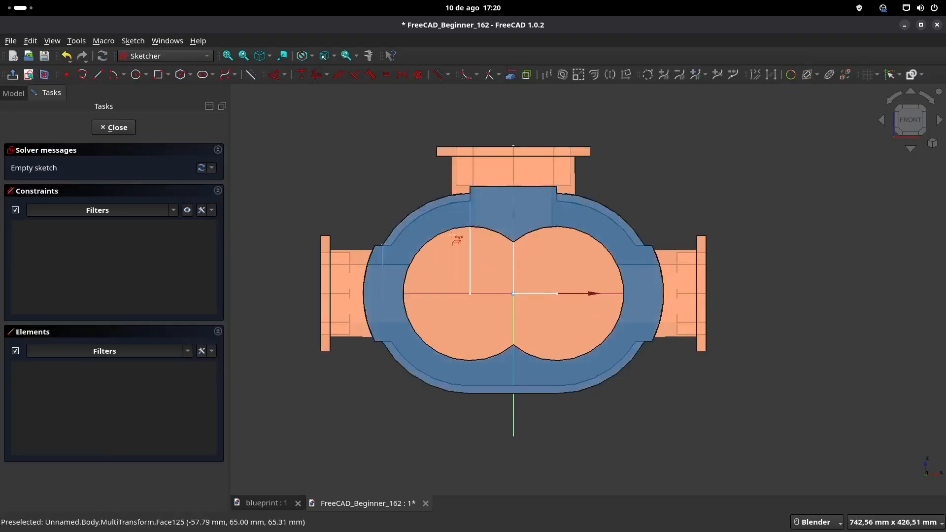
pyautogui.click(440, 237)
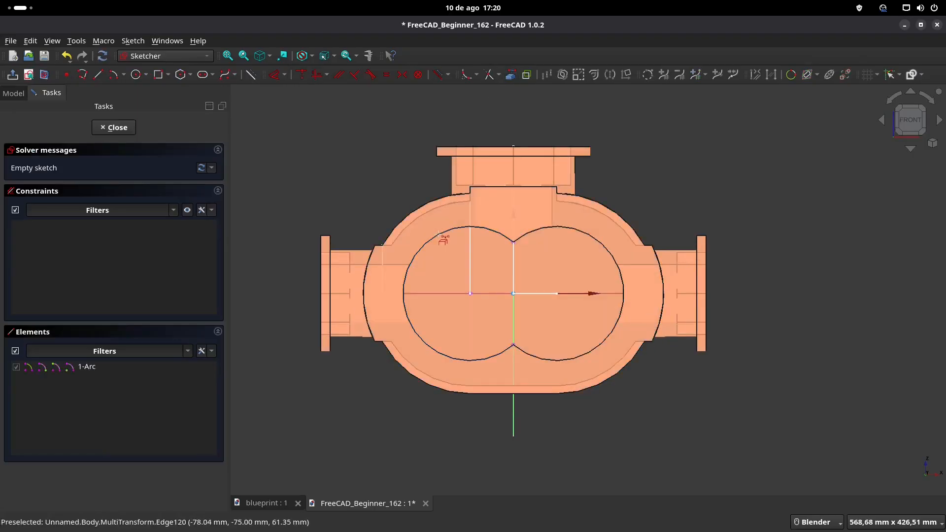
# Step: Draw a 20 mm diameter circle centred on the projected bore arc's centre and close the sketch
pyautogui.click(136, 74)
pyautogui.click(471, 294)
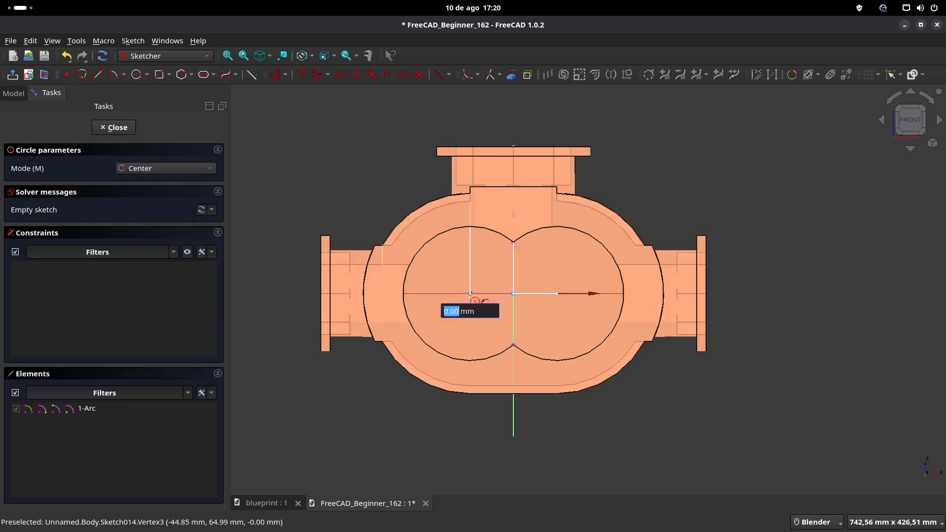
pyautogui.write('20')
pyautogui.press('Return')
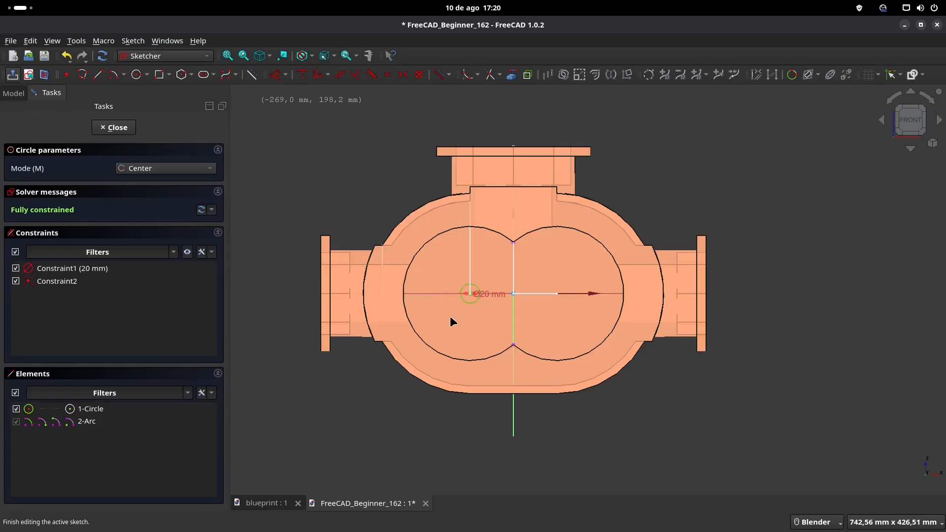
pyautogui.press('Escape')
pyautogui.press('Escape')
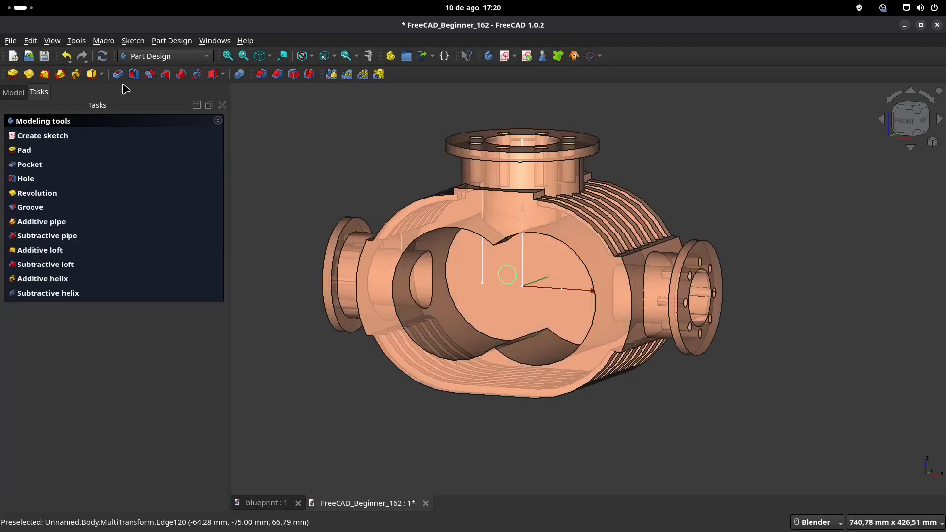
# Step: Pocket the 20 mm circle through all of the housing's rear wall
pyautogui.click(117, 74)
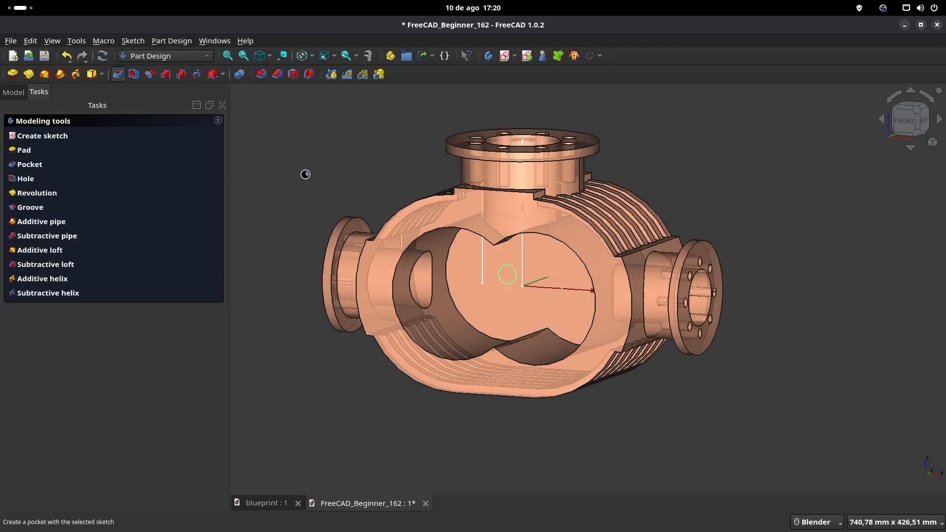
pyautogui.click(197, 169)
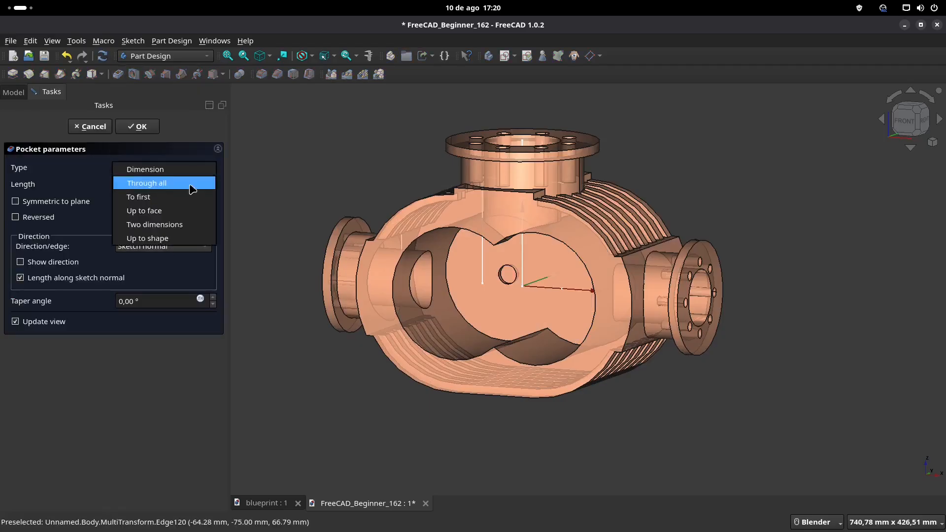
pyautogui.click(190, 183)
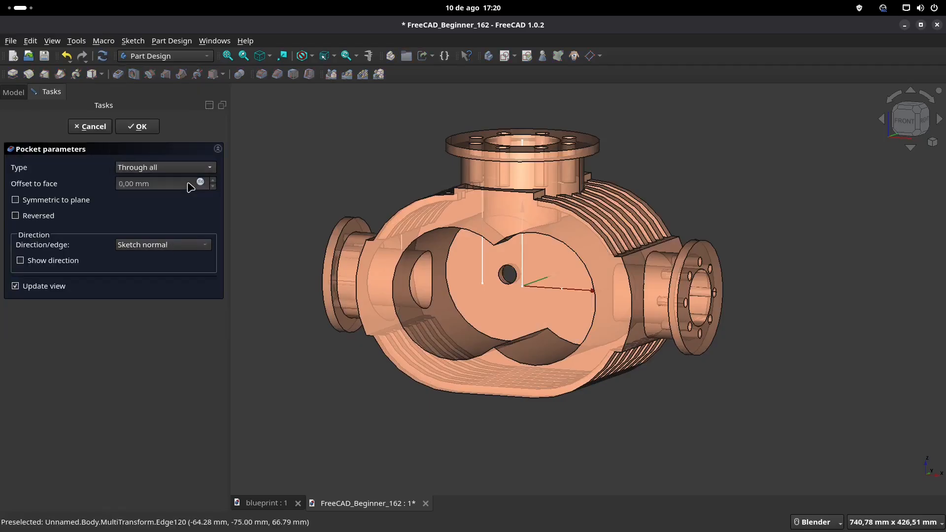
pyautogui.click(145, 132)
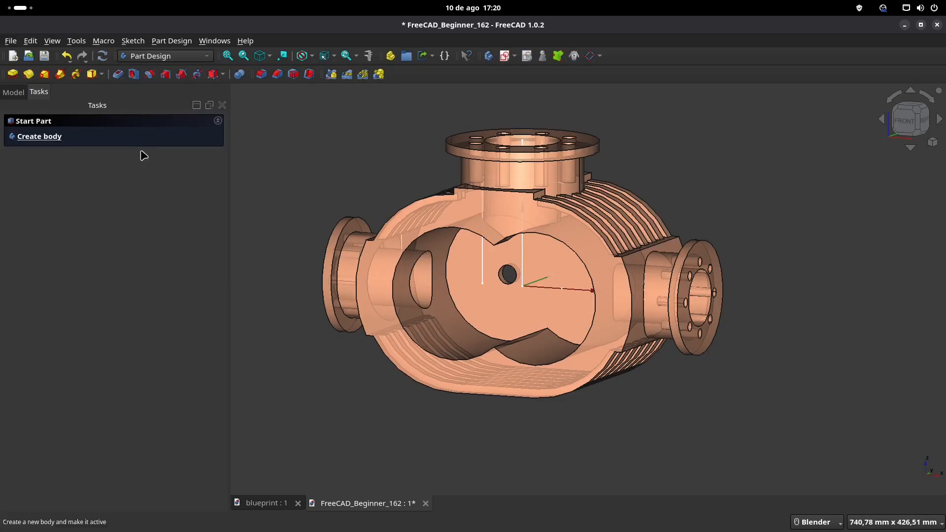
# Step: Mirror the 20 mm shaft hole pocket about the vertical sketch axis and save the document
pyautogui.click(14, 92)
pyautogui.scroll(-3, 121, 197)
pyautogui.click(81, 274)
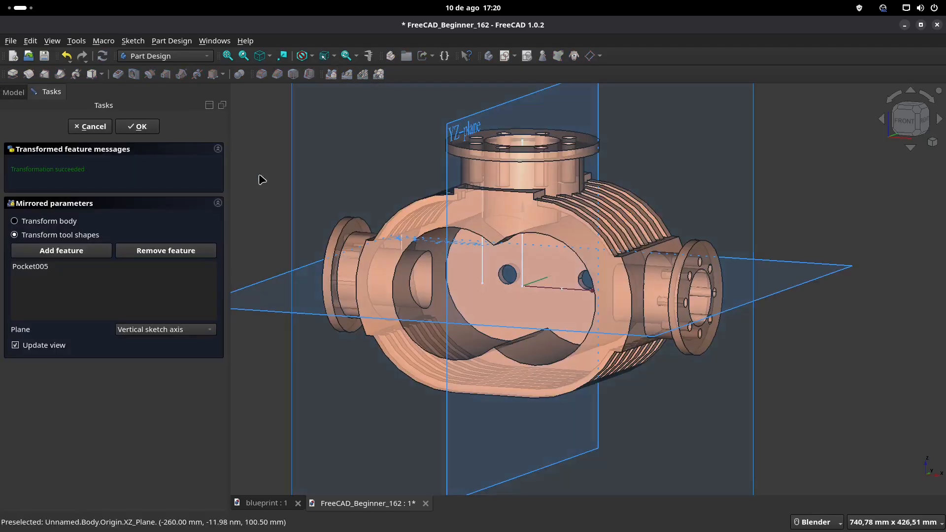
pyautogui.press('Return')
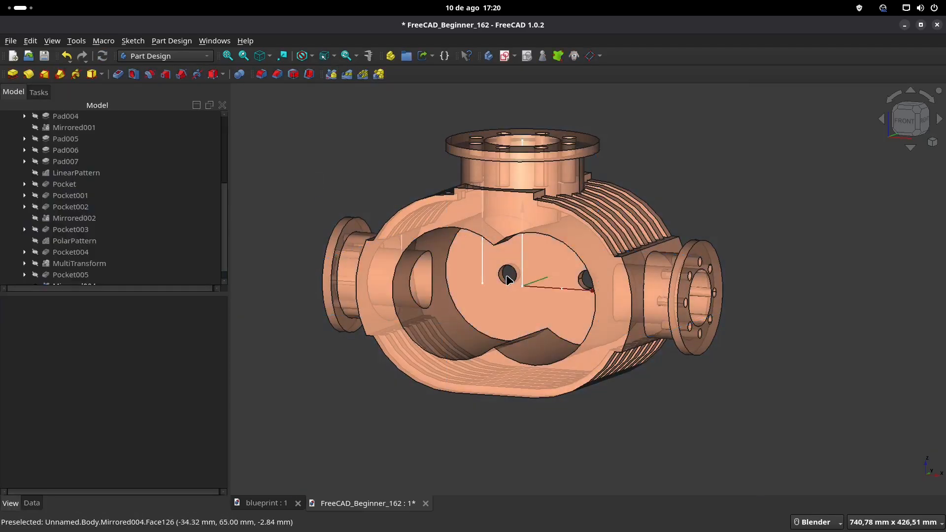
pyautogui.hotkey('ctrl', 's')
# Step: Open Sketch_REF to review its reference lines, close it without edits and hide it
pyautogui.moveTo(505, 265); pyautogui.dragTo(499, 238, button='middle')
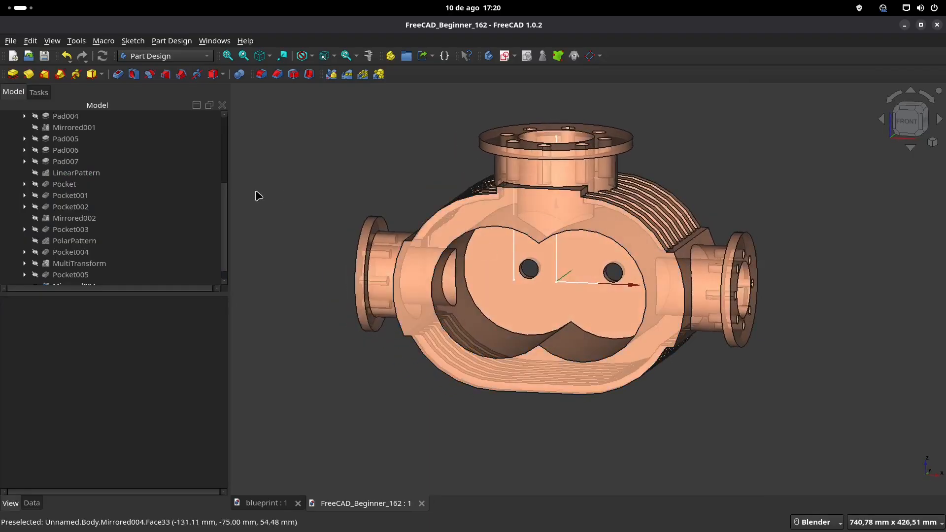
pyautogui.scroll(3, 99, 226)
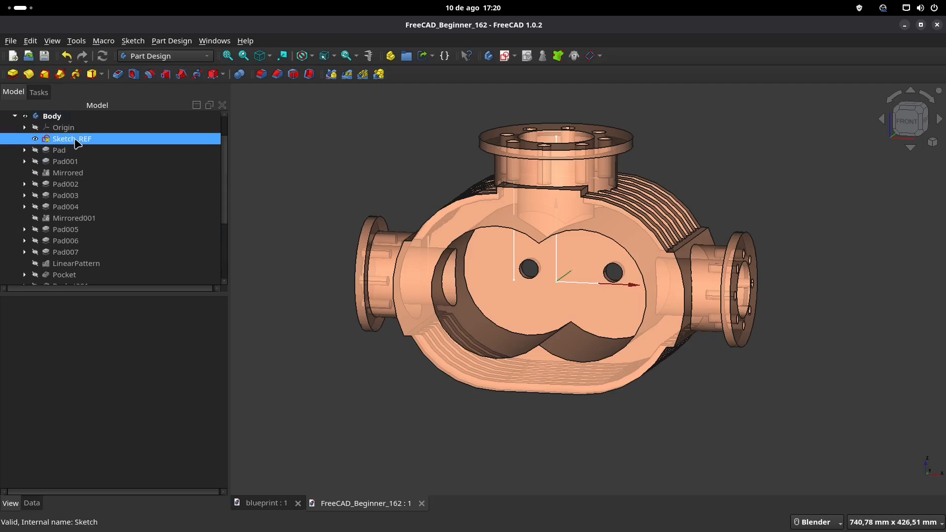
pyautogui.doubleClick(74, 139)
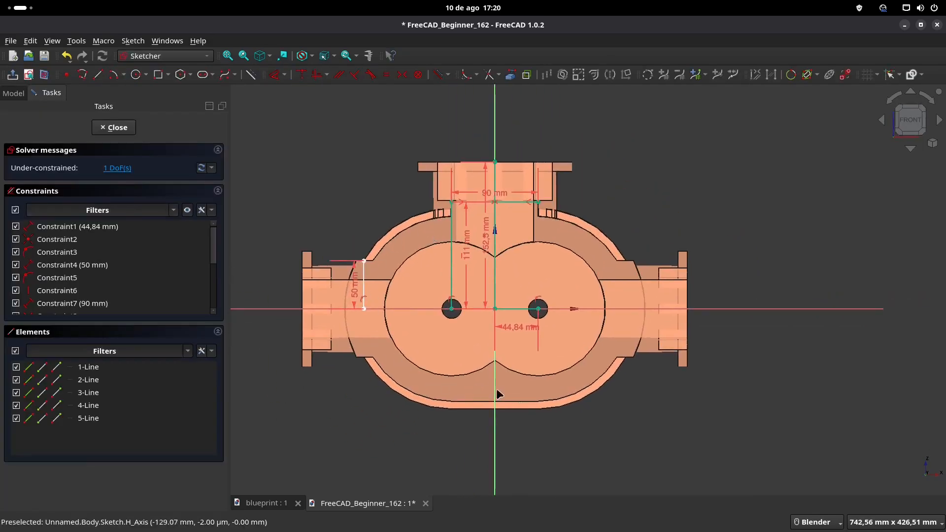
pyautogui.click(117, 127)
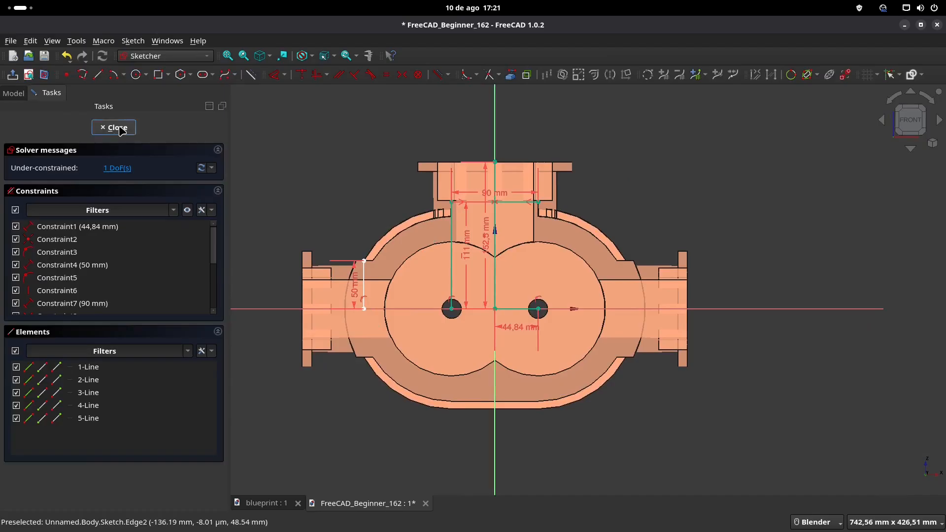
pyautogui.moveTo(458, 270)
pyautogui.mouseDown(button='middle')
pyautogui.moveTo(466, 268)
pyautogui.moveTo(459, 268)
pyautogui.mouseUp(button='middle')
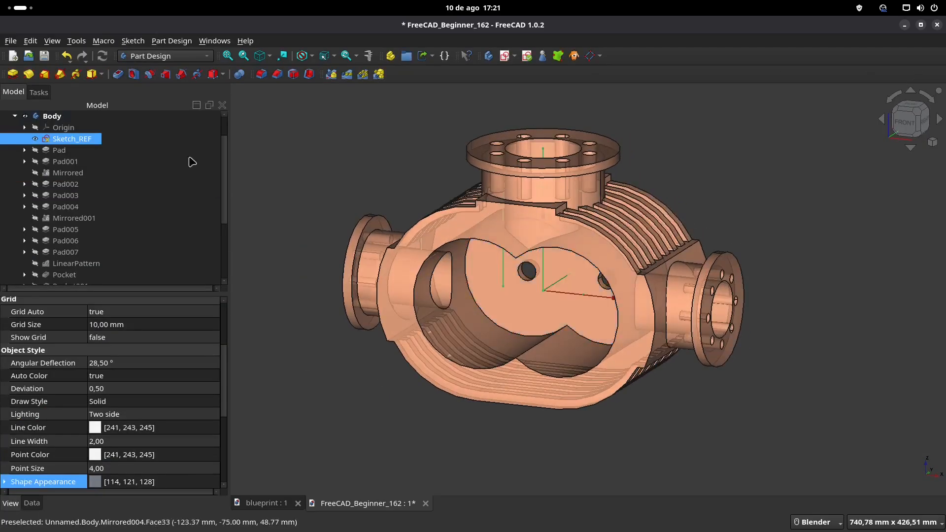
pyautogui.press('space')
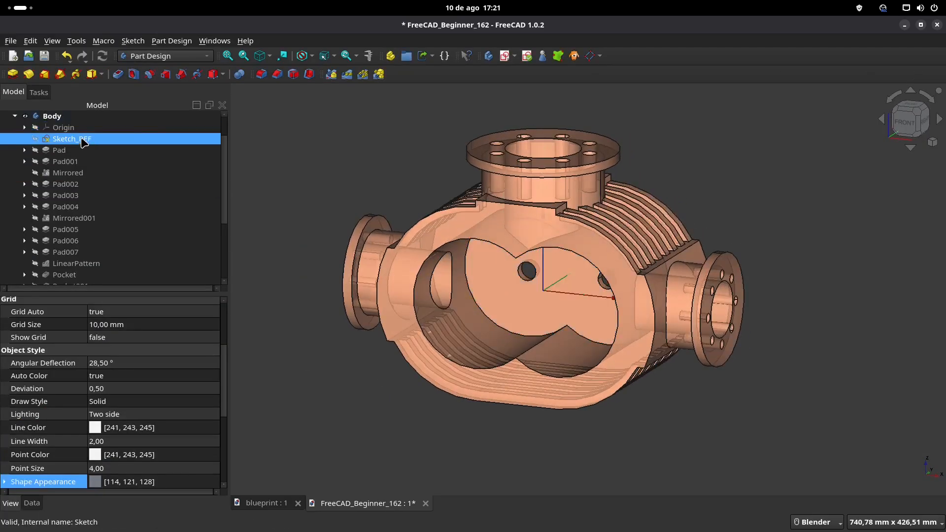
pyautogui.scroll(-3, 88, 206)
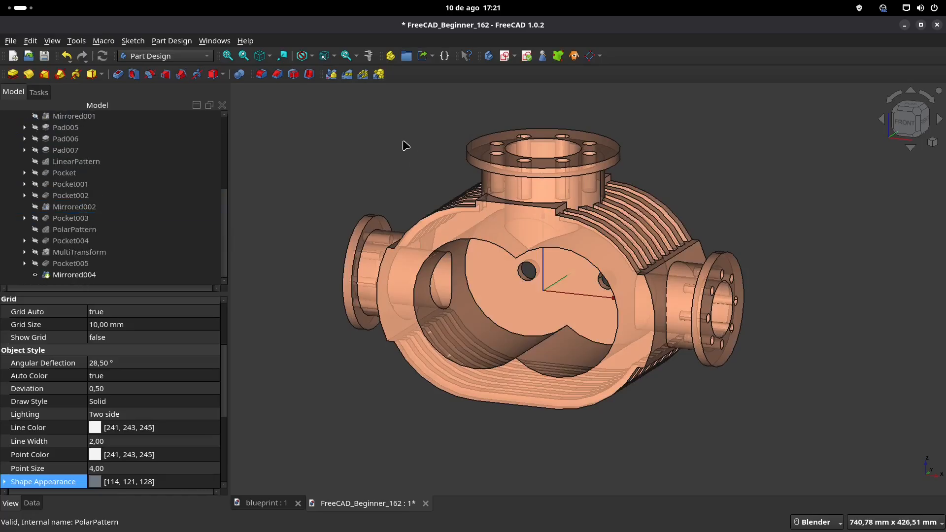
# Step: After checking the blueprint's front view, start a sketch on the housing's front face and project both bore arcs into it
pyautogui.click(265, 505)
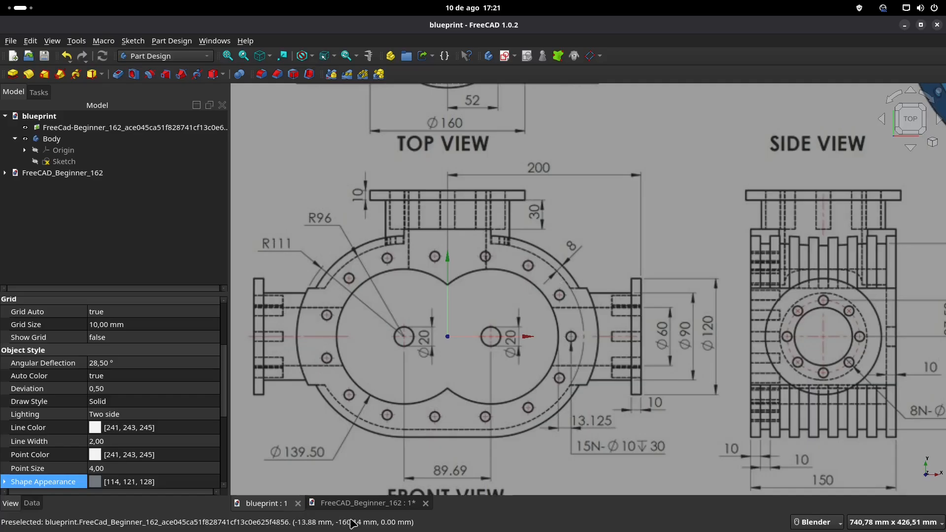
pyautogui.click(357, 504)
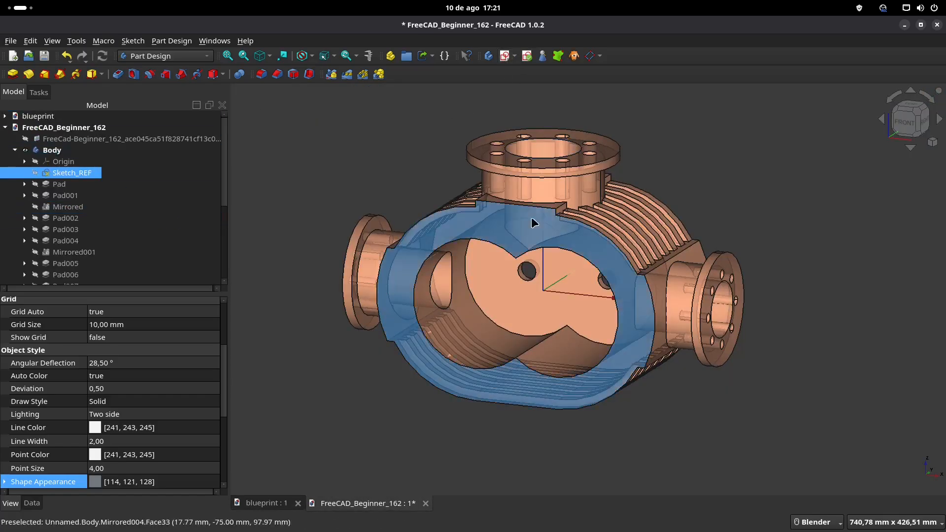
pyautogui.click(504, 234)
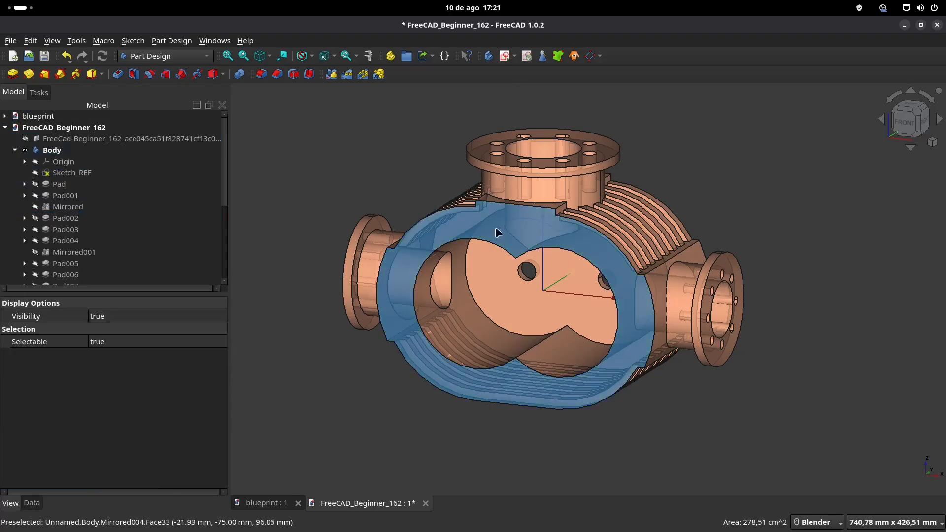
pyautogui.click(506, 56)
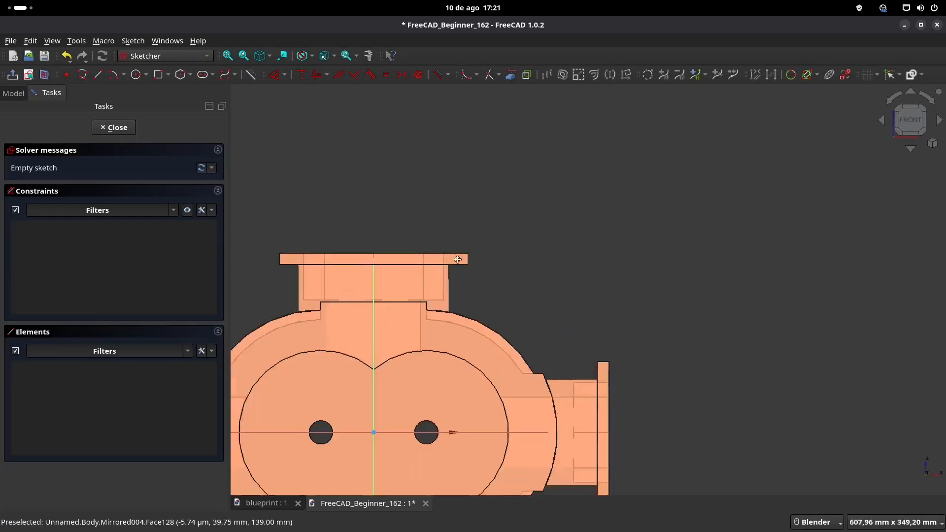
pyautogui.click(511, 75)
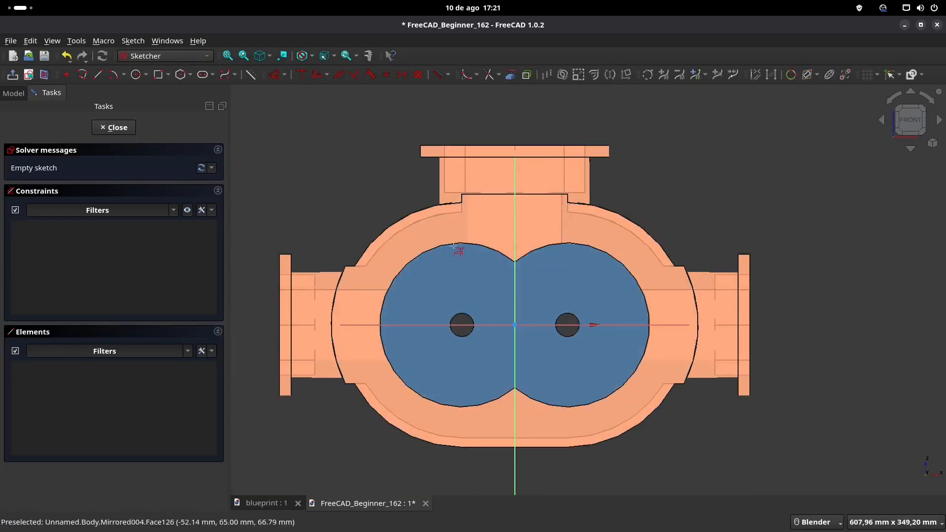
pyautogui.click(457, 243)
pyautogui.click(620, 267)
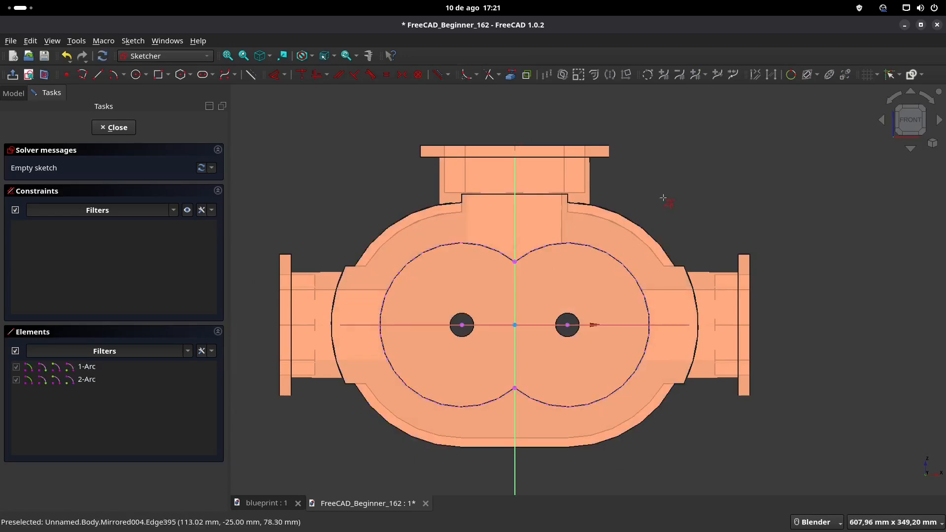
# Step: Draw a horizontal slot running from one projected bore arc's centre to the other, slightly narrower than the bores
pyautogui.click(204, 76)
pyautogui.click(463, 325)
pyautogui.click(569, 324)
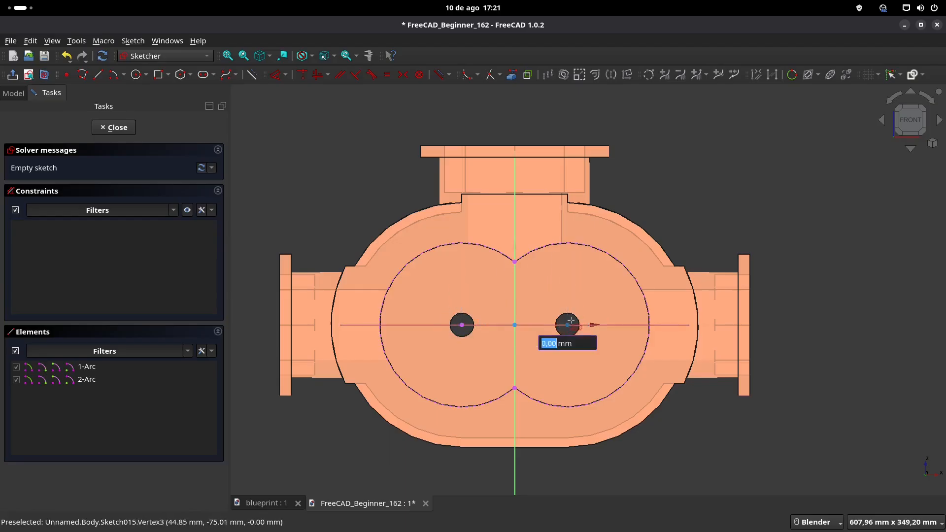
pyautogui.click(696, 325)
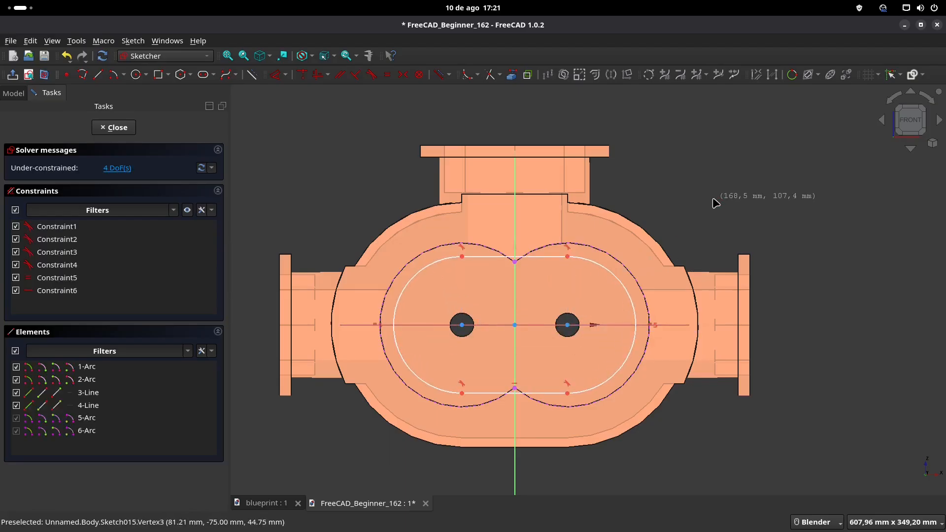
# Step: Make both slot arc centres coincident with the projected bore arc centres and delete the redundant horizontal constraint
pyautogui.scroll(1, 715, 203)
pyautogui.moveTo(536, 354); pyautogui.dragTo(553, 366)
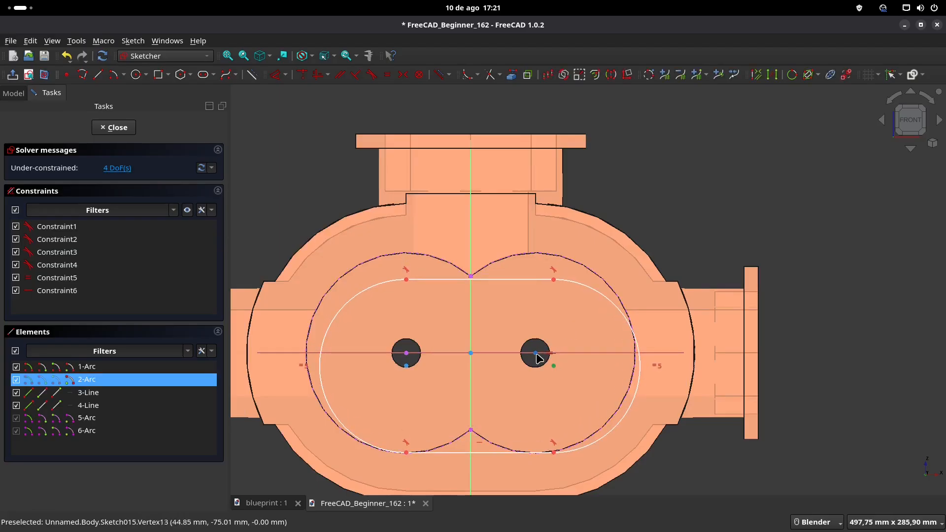
pyautogui.click(302, 74)
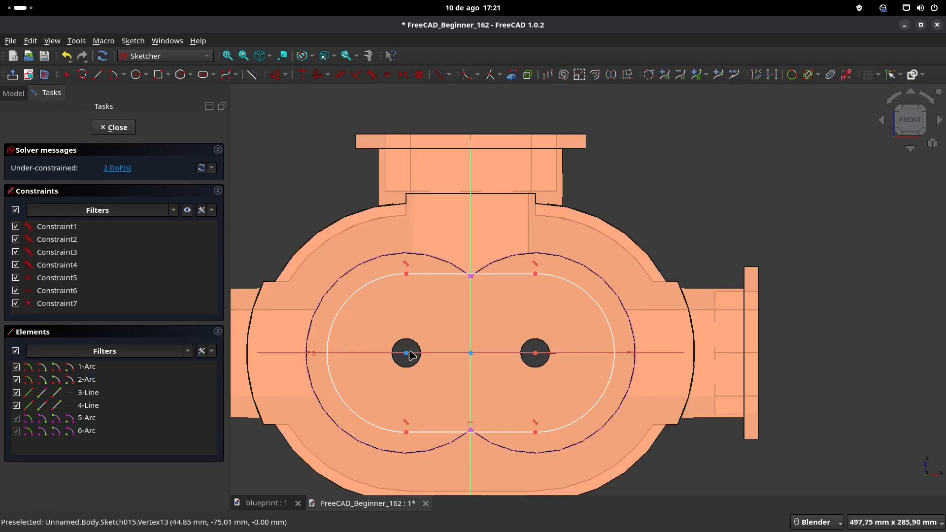
pyautogui.moveTo(406, 353)
pyautogui.mouseDown()
pyautogui.moveTo(387, 380)
pyautogui.moveTo(387, 354)
pyautogui.mouseUp()
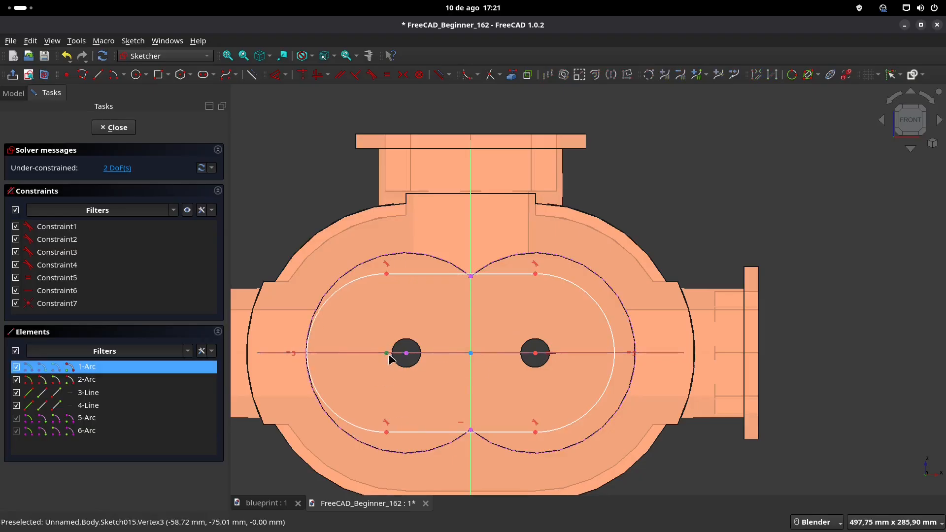
pyautogui.click(406, 353)
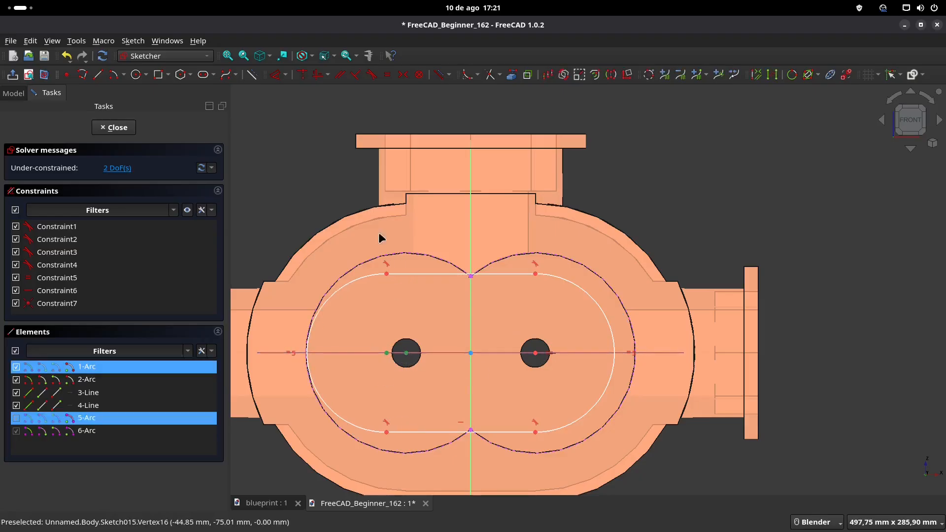
pyautogui.click(304, 74)
pyautogui.click(108, 169)
pyautogui.press('Delete')
# Step: Look up the front-face bolt hole offset from the bore in the blueprint's front view
pyautogui.click(264, 504)
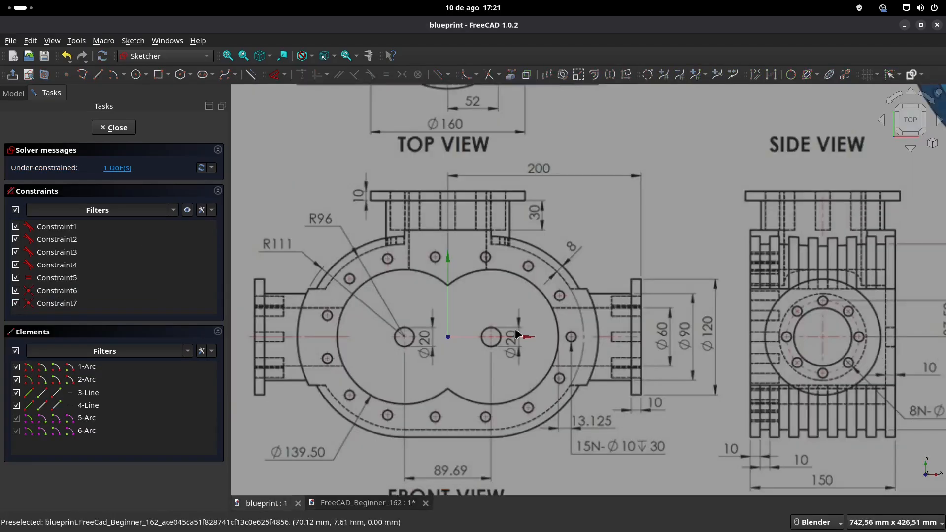
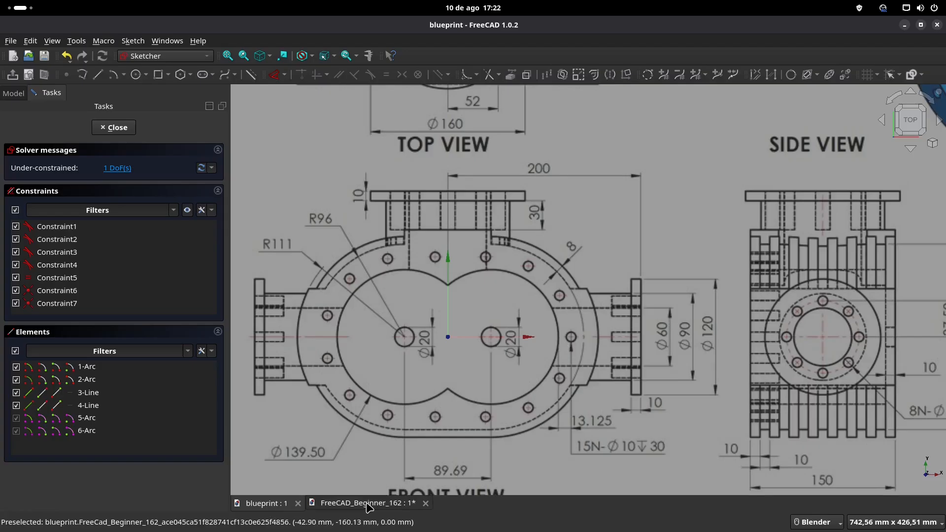
# Step: Draw a line about 63 mm long from the right bore centre outward, slightly below the horizontal axis, and recheck the blueprint's front view
pyautogui.click(345, 503)
pyautogui.keyDown('shift'); pyautogui.moveTo(554, 333); pyautogui.dragTo(553, 299, button='middle'); pyautogui.keyUp('shift')
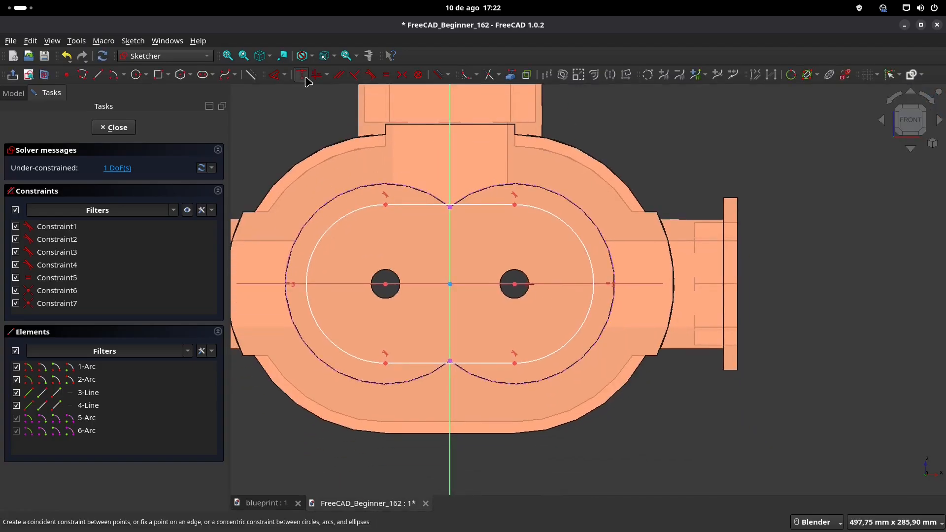
pyautogui.click(98, 74)
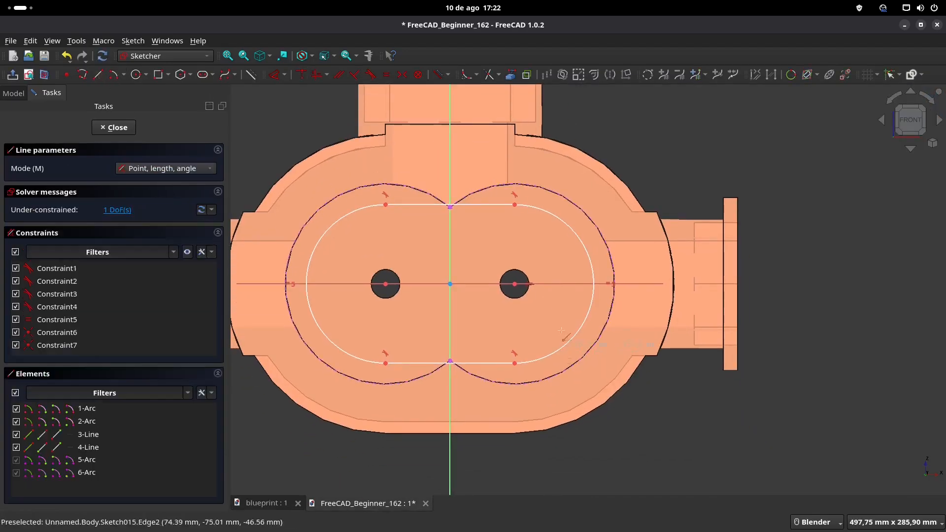
pyautogui.click(515, 284)
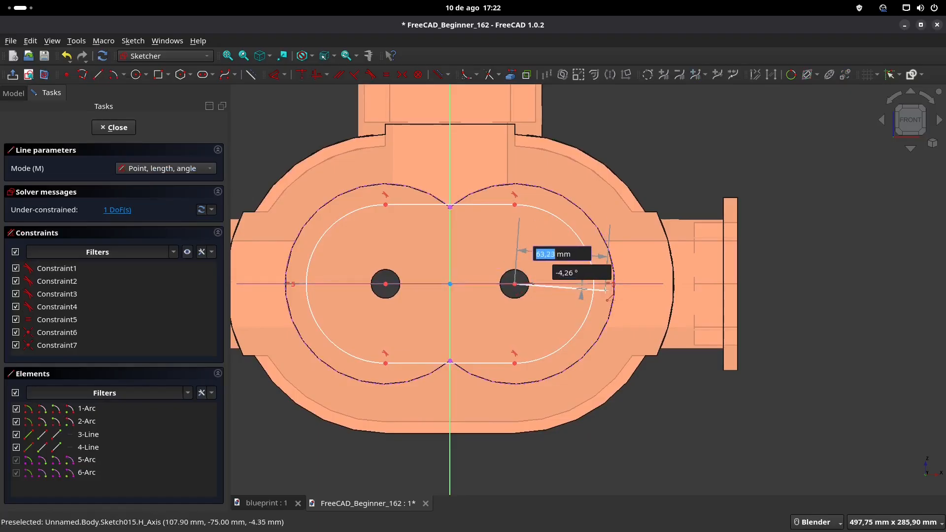
pyautogui.click(607, 292)
pyautogui.click(266, 504)
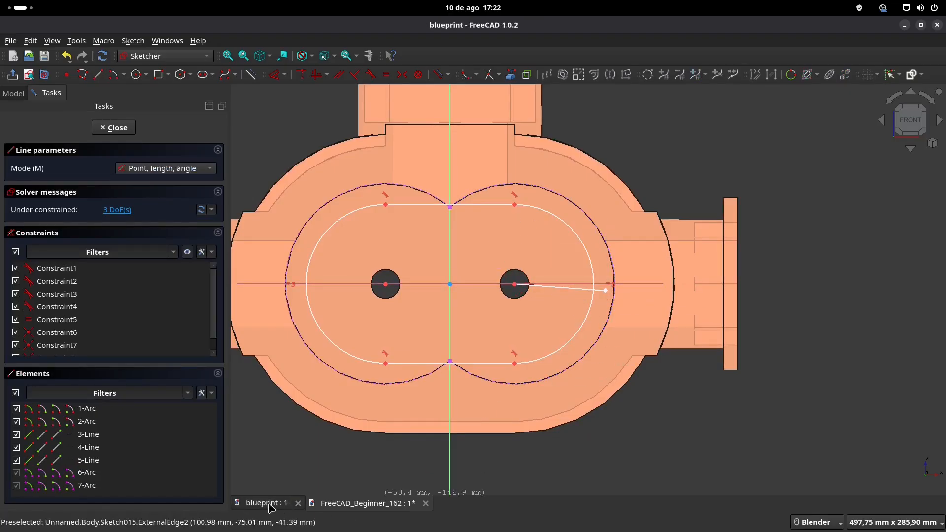
pyautogui.click(337, 503)
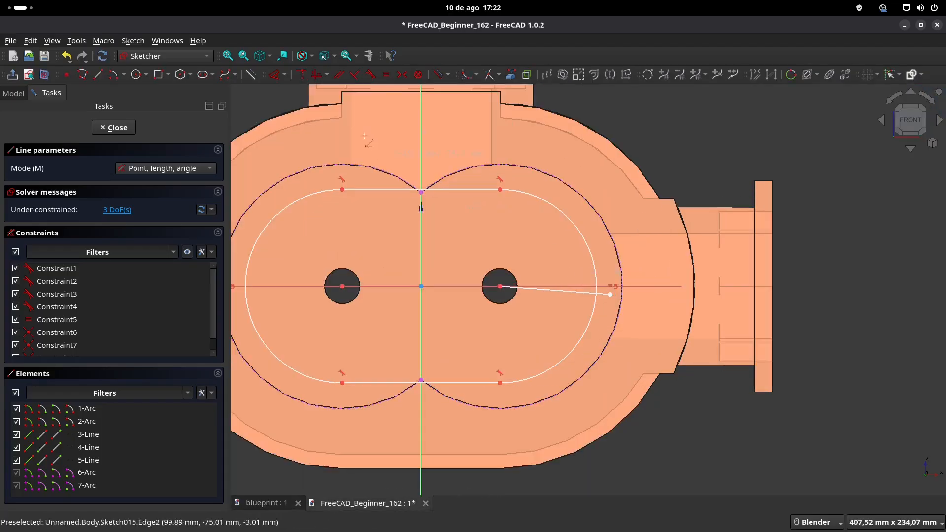
pyautogui.click(274, 74)
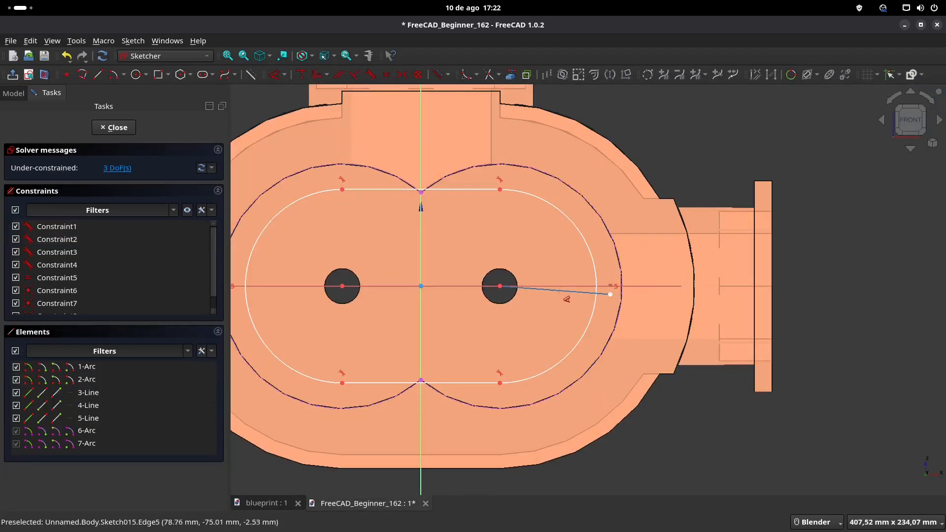
pyautogui.click(559, 291)
pyautogui.click(561, 267)
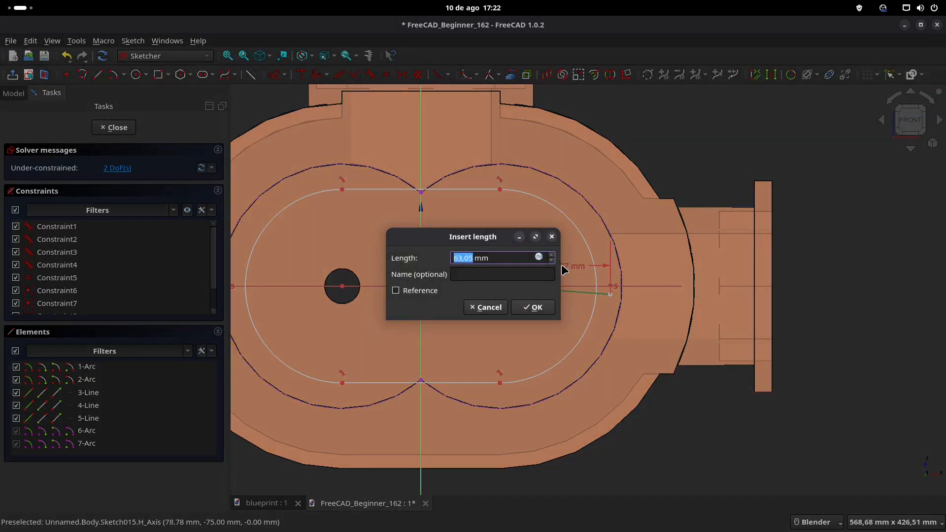
pyautogui.press('Escape')
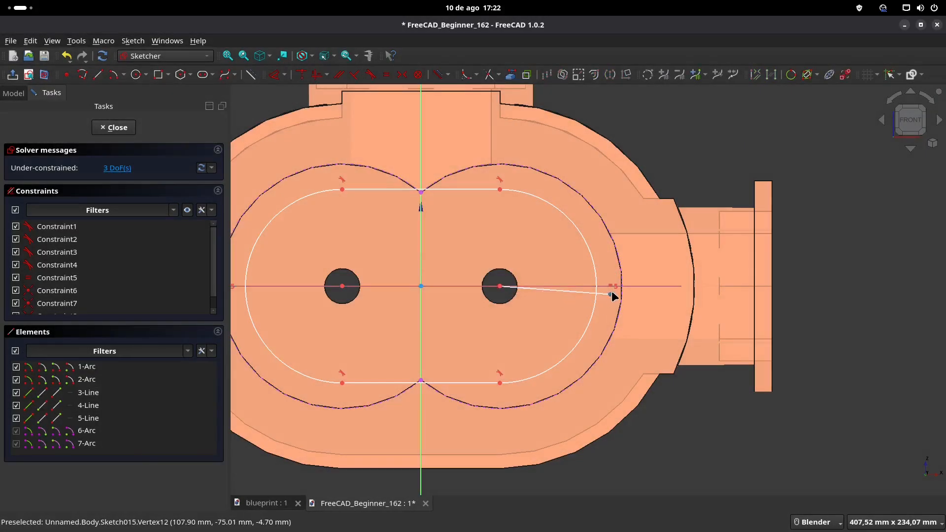
# Step: Constrain the new line's free end point onto the horizontal axis
pyautogui.click(591, 284)
pyautogui.click(302, 74)
pyautogui.click(610, 295)
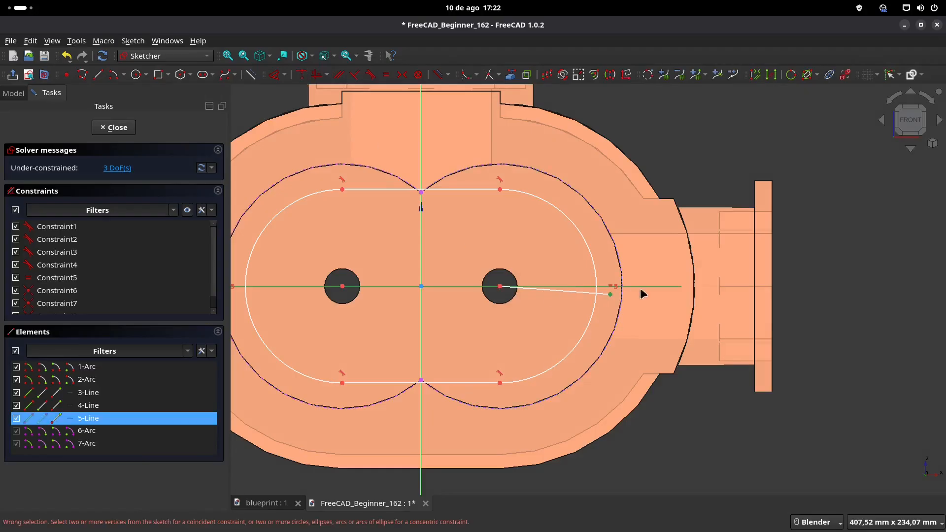
pyautogui.click(301, 75)
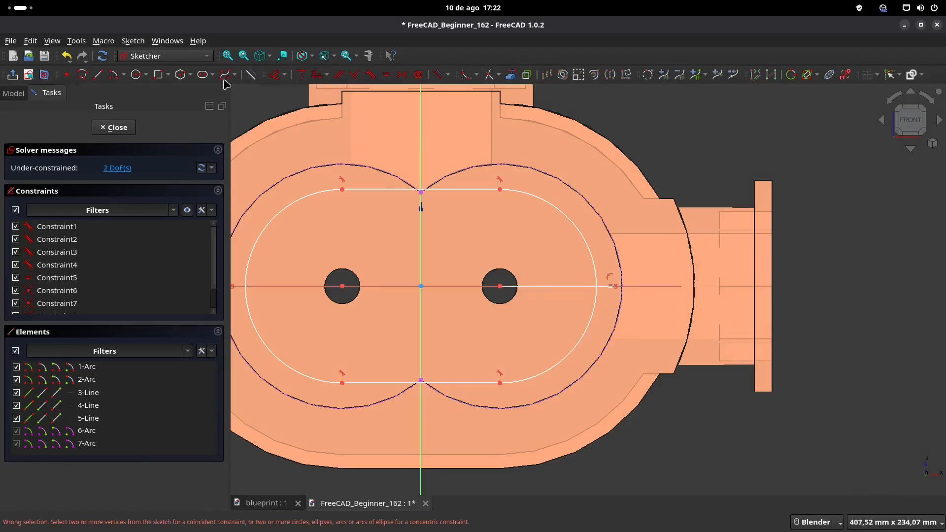
# Step: Dimension the horizontal line's length as half of 139.5 mm, giving 69.75 mm
pyautogui.click(565, 287)
pyautogui.click(554, 263)
pyautogui.write('139,5/2 mm')
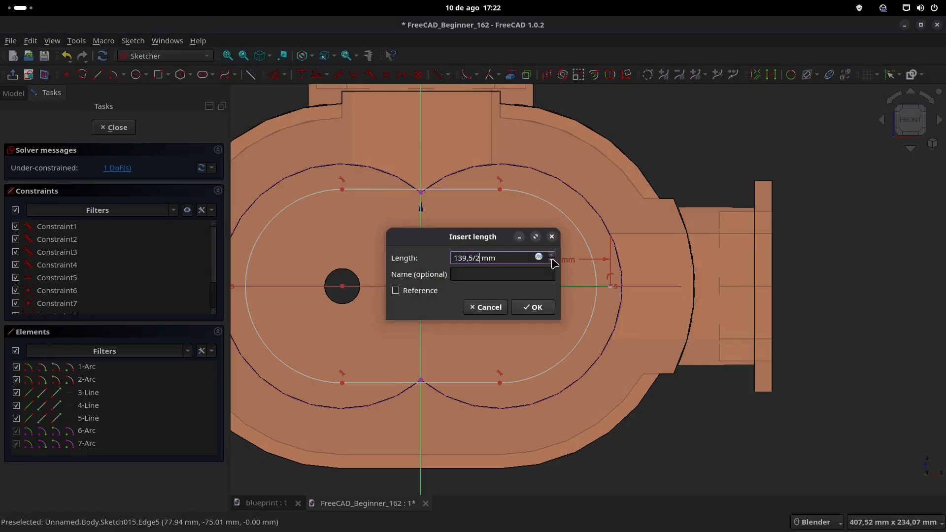
pyautogui.press('Return')
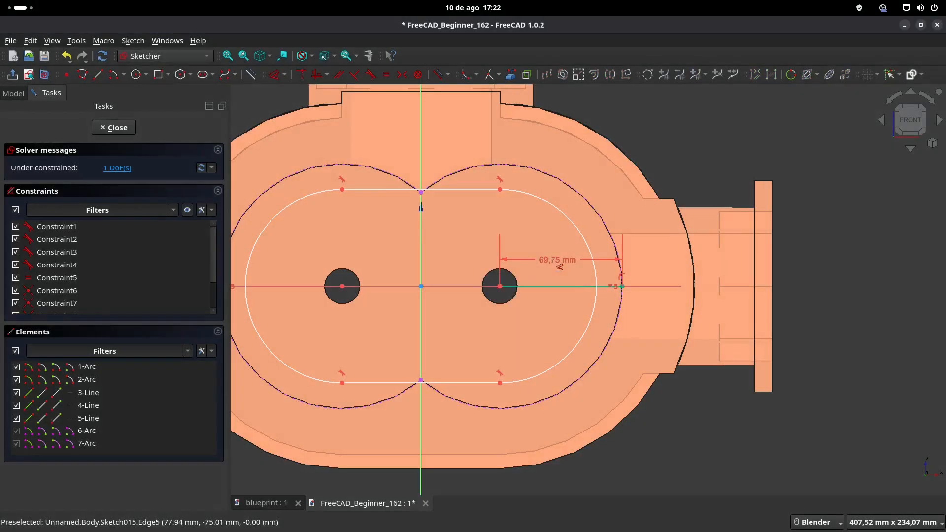
# Step: Check the bolt hole offset in the blueprint and extend the line's length dimension by 13.125 mm to 82.875 mm
pyautogui.click(266, 504)
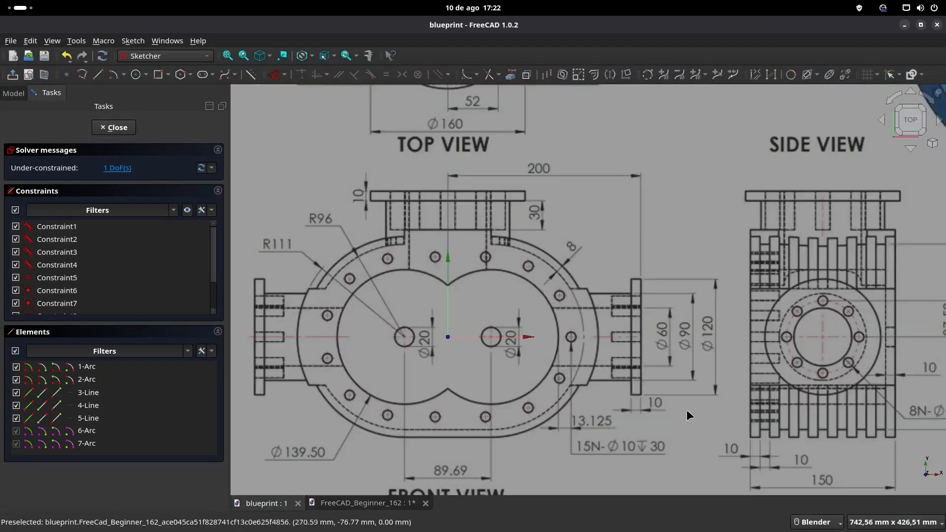
pyautogui.click(367, 503)
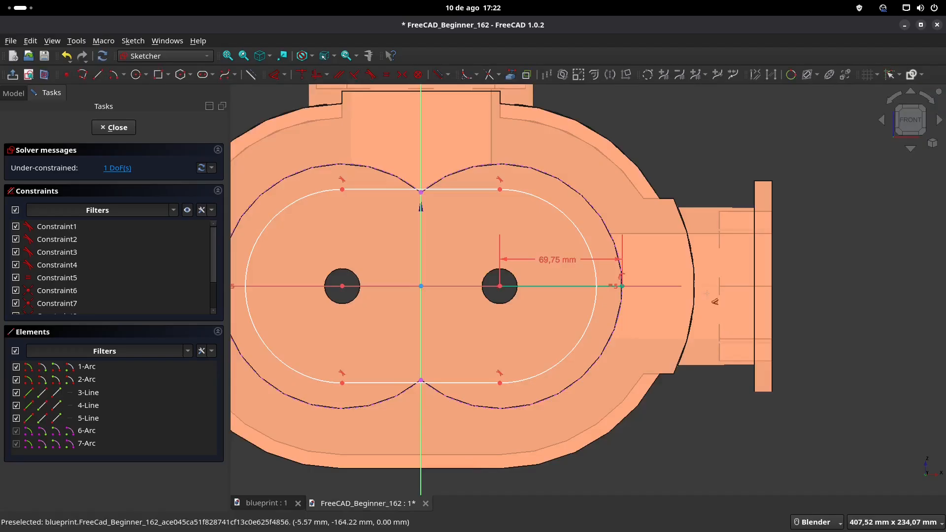
pyautogui.doubleClick(552, 259)
pyautogui.click(508, 258)
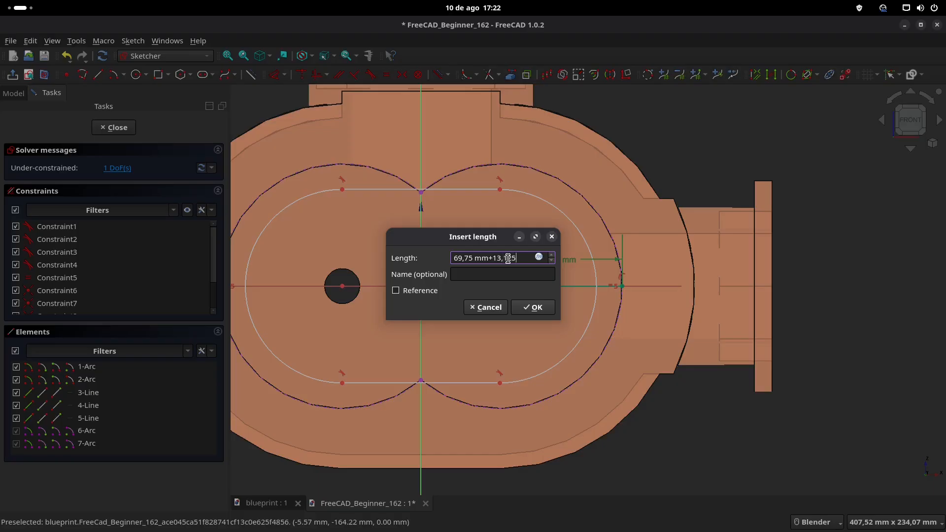
pyautogui.write('+13,125')
pyautogui.press('Return')
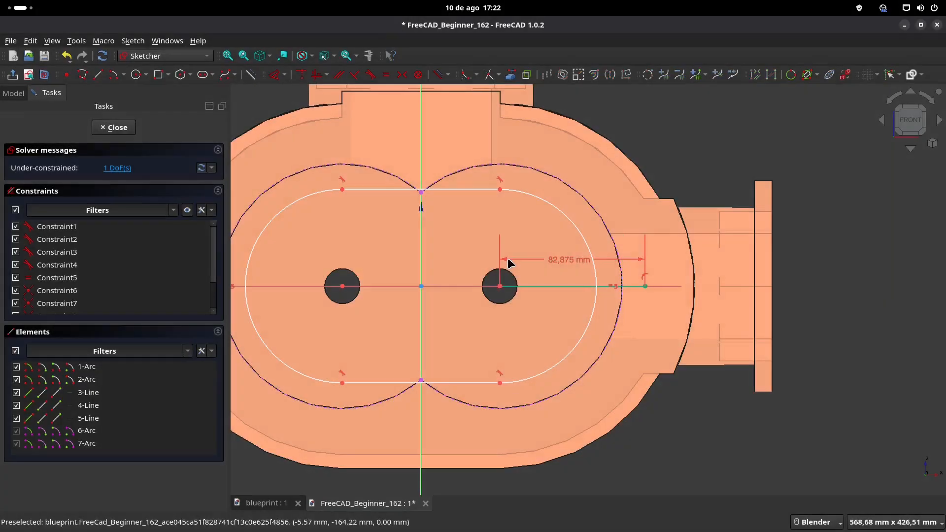
# Step: Convert the 82.875 mm line to construction geometry and constrain its outer end point onto the slot's right arc
pyautogui.click(569, 286)
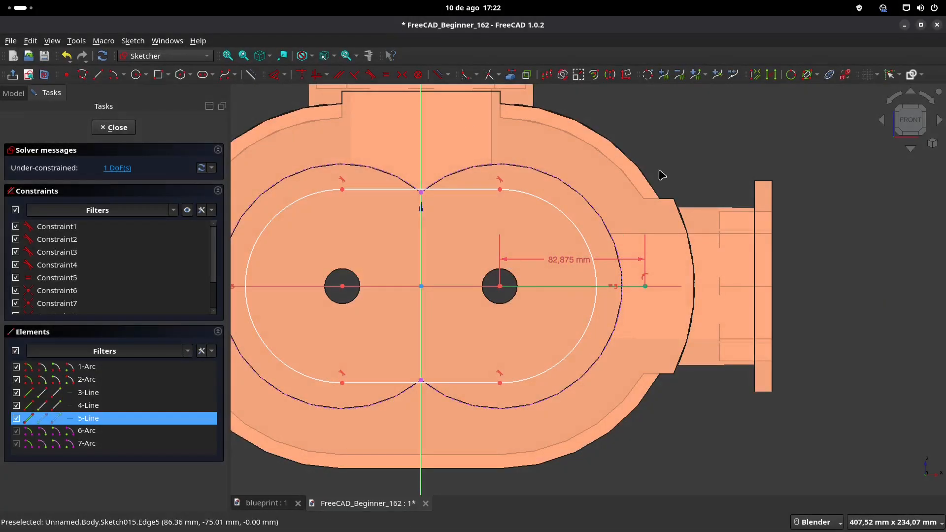
pyautogui.click(250, 75)
pyautogui.scroll(2, 558, 264)
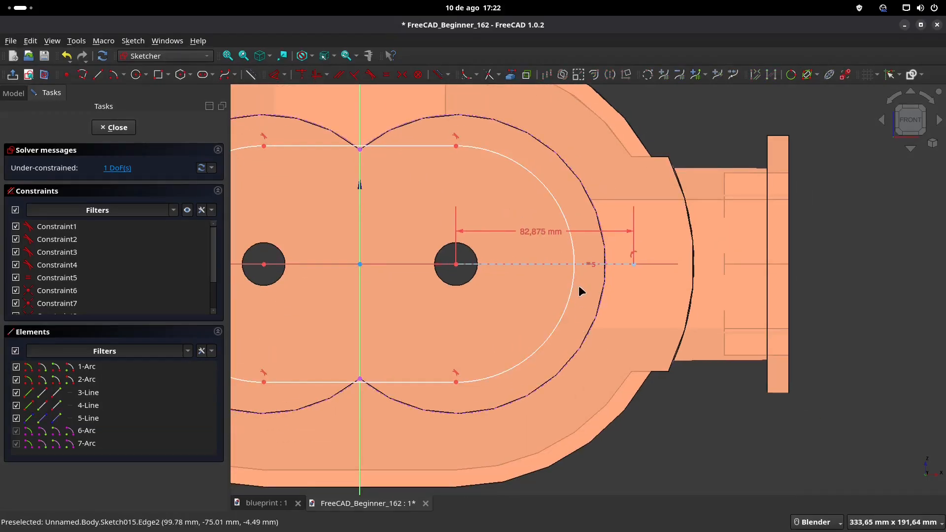
pyautogui.click(575, 279)
pyautogui.click(635, 264)
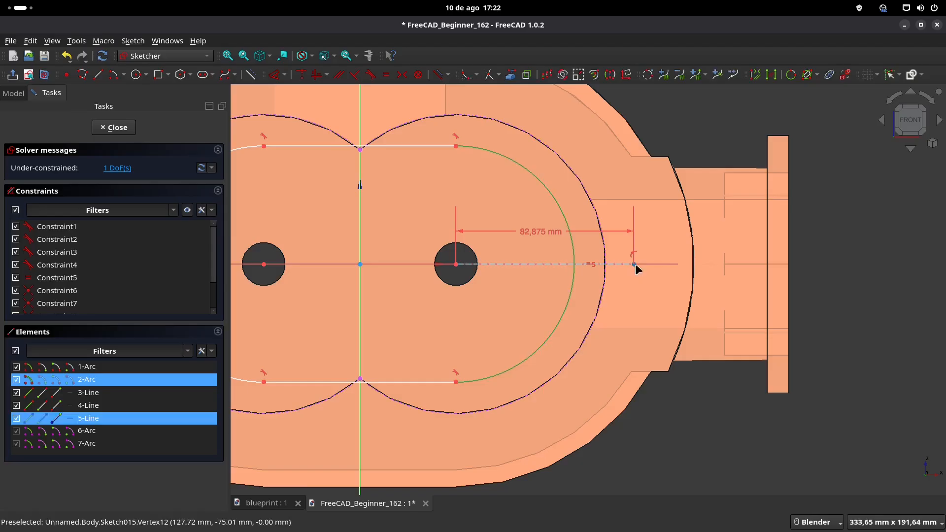
pyautogui.click(302, 77)
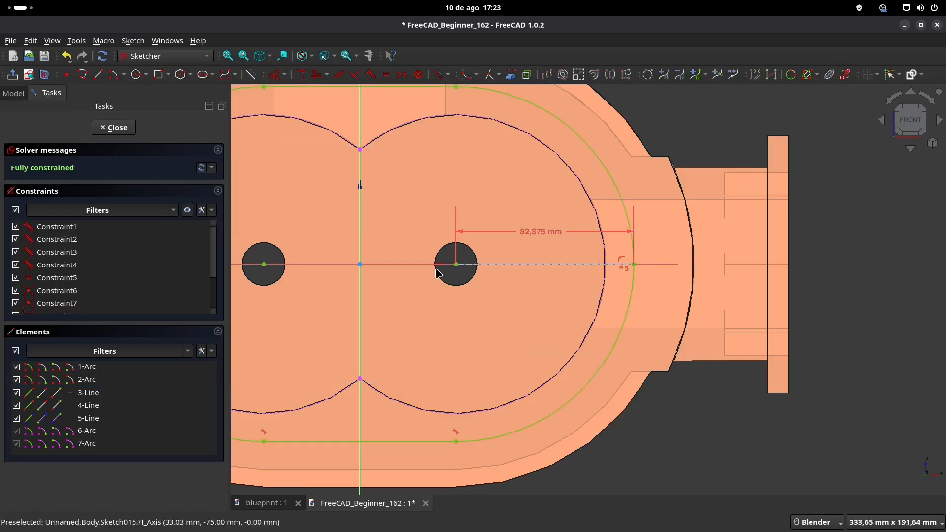
pyautogui.scroll(-2, 435, 270)
pyautogui.keyDown('shift'); pyautogui.moveTo(472, 246); pyautogui.dragTo(581, 260, button='middle'); pyautogui.keyUp('shift')
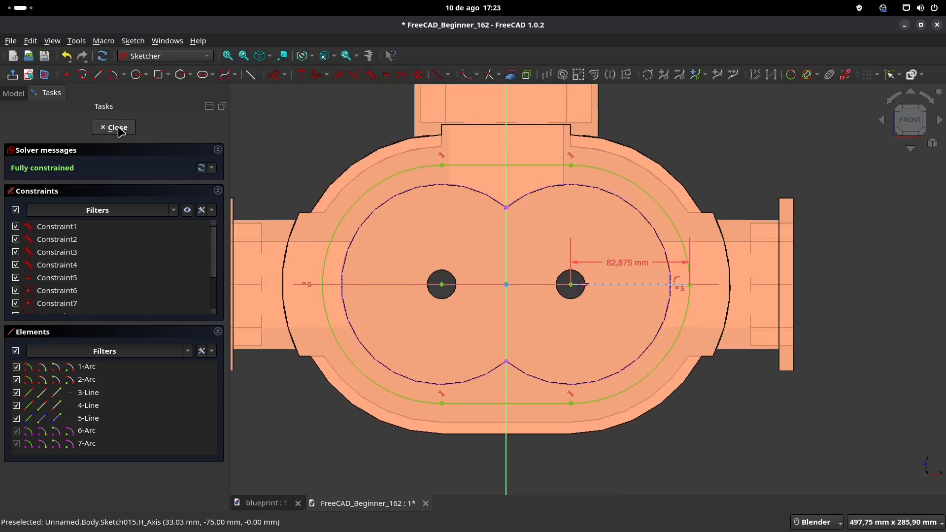
# Step: Close the slot sketch and rename it Sketch_caminho
pyautogui.press('Escape')
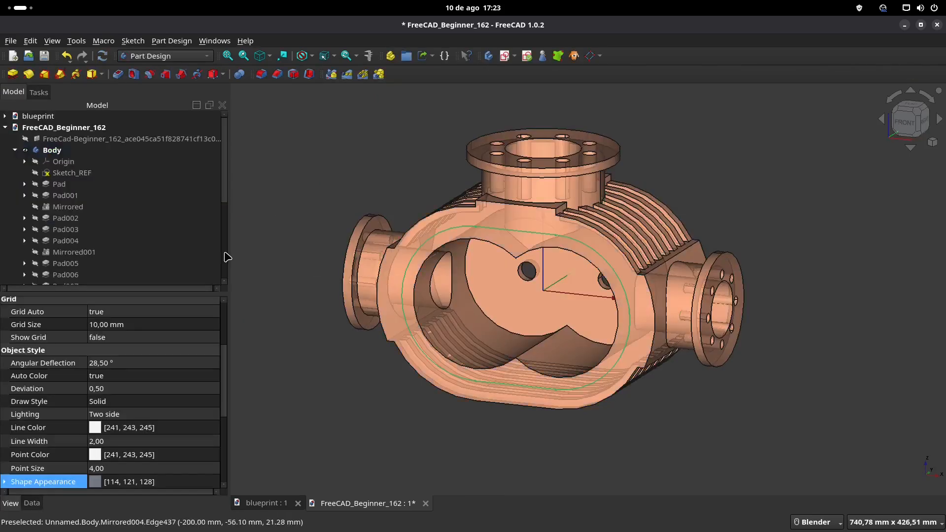
pyautogui.scroll(-3, 83, 199)
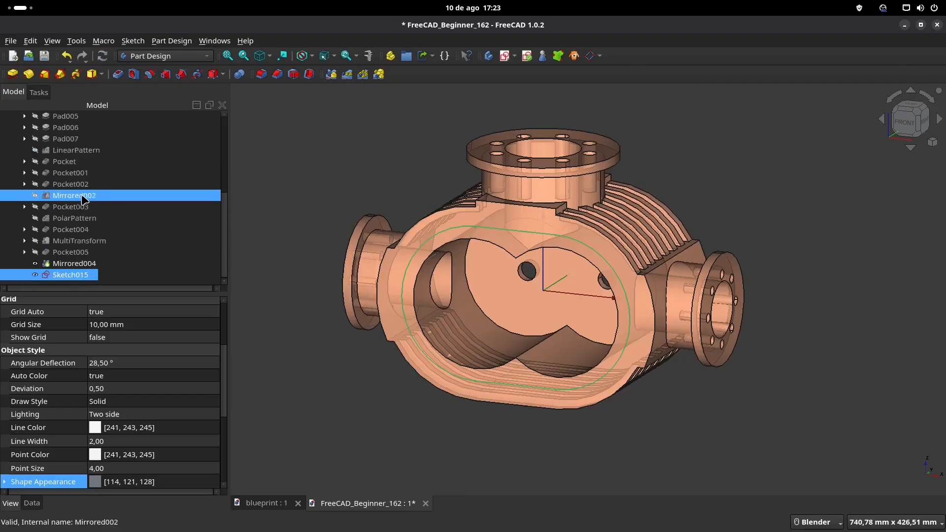
pyautogui.click(70, 280)
pyautogui.click(94, 277)
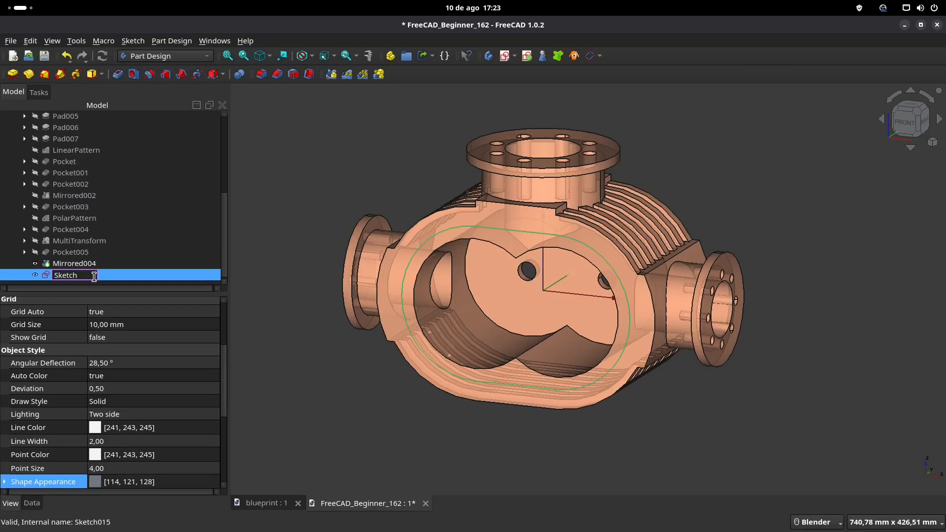
pyautogui.write('_caminho')
pyautogui.press('Return')
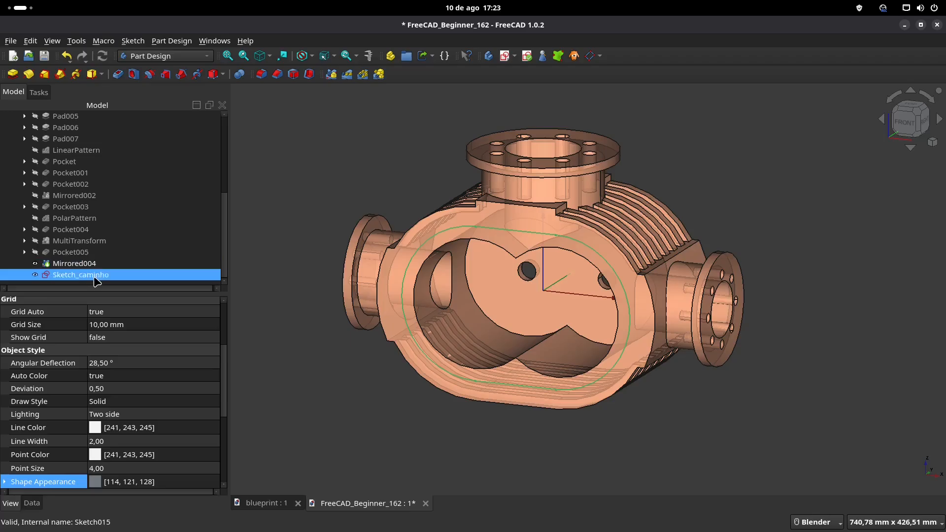
# Step: Check the bolt hole callout in the blueprint's front view and start a new sketch on the housing's front face
pyautogui.click(251, 503)
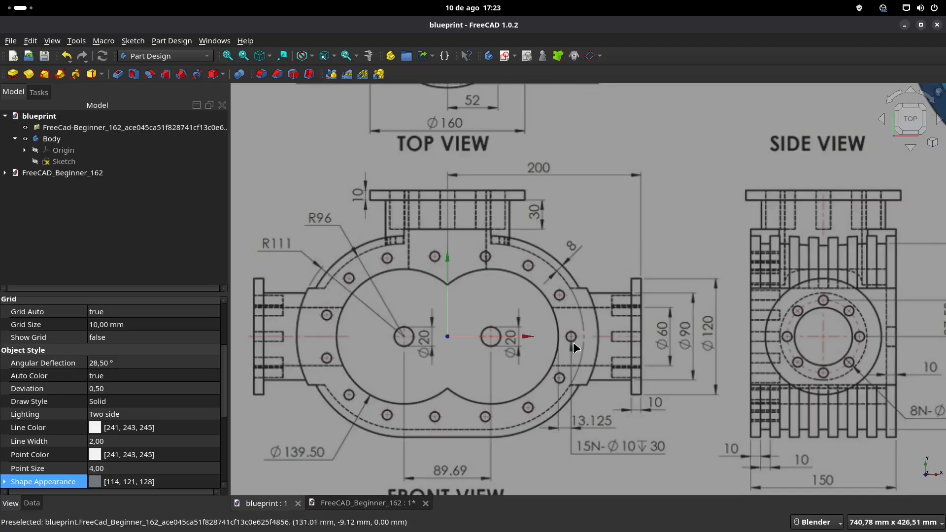
pyautogui.click(348, 503)
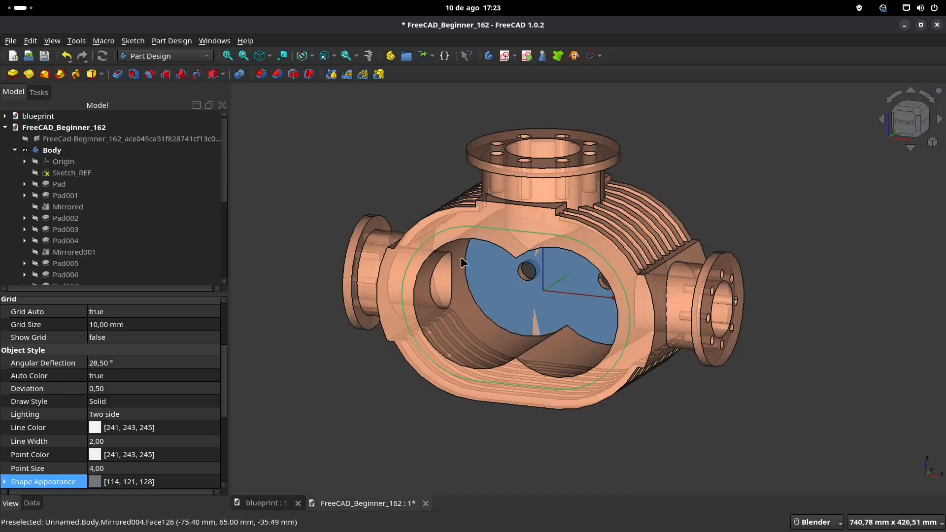
pyautogui.click(637, 301)
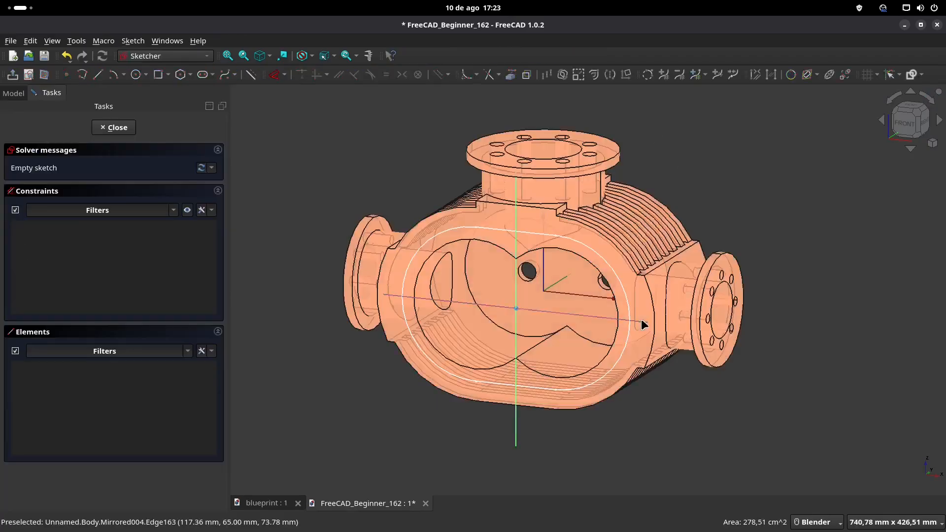
# Step: Draw a 10 mm diameter circle centred on the horizontal axis, just outside the right end of the slot path
pyautogui.scroll(4, 553, 258)
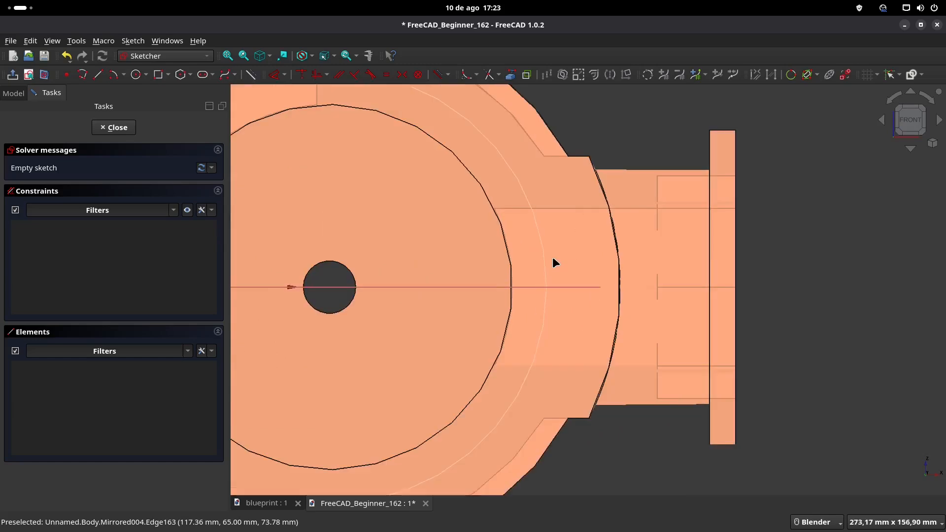
pyautogui.click(138, 76)
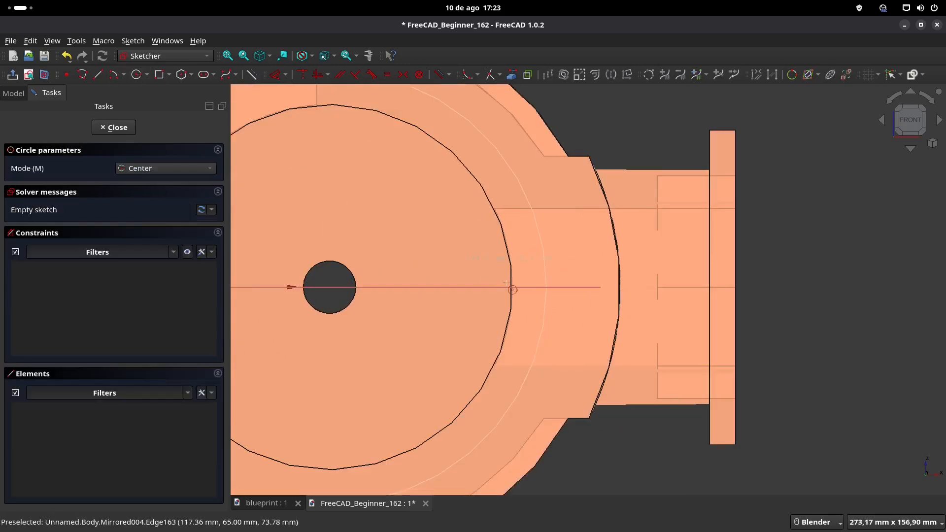
pyautogui.click(556, 287)
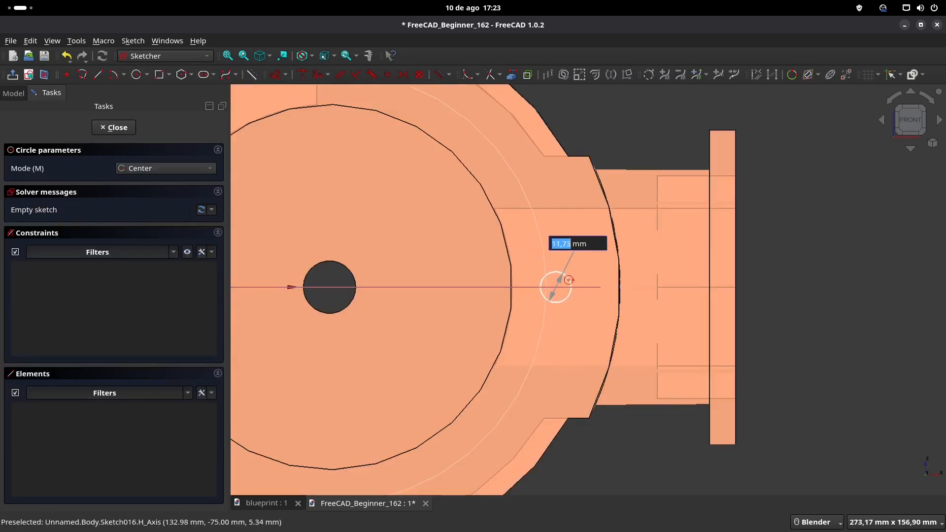
pyautogui.write('10')
pyautogui.press('Return')
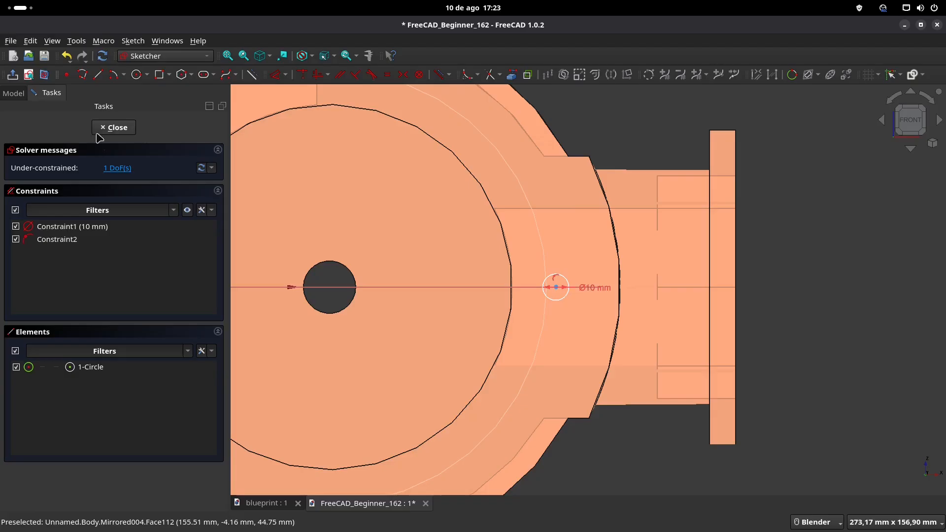
# Step: Hide the Mirrored004 solid, keeping the Sketch_caminho path and the new circle displayed
pyautogui.click(13, 93)
pyautogui.click(89, 219)
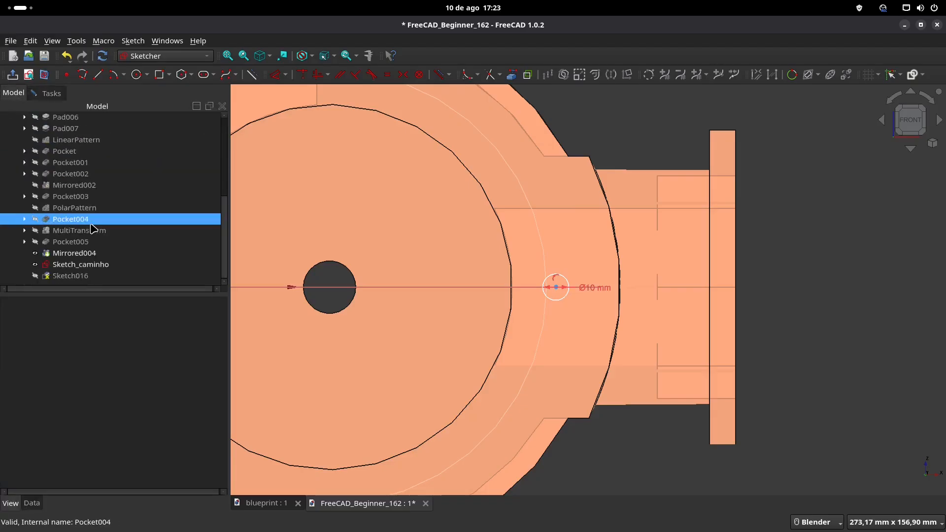
pyautogui.click(105, 242)
pyautogui.click(94, 252)
pyautogui.press('space')
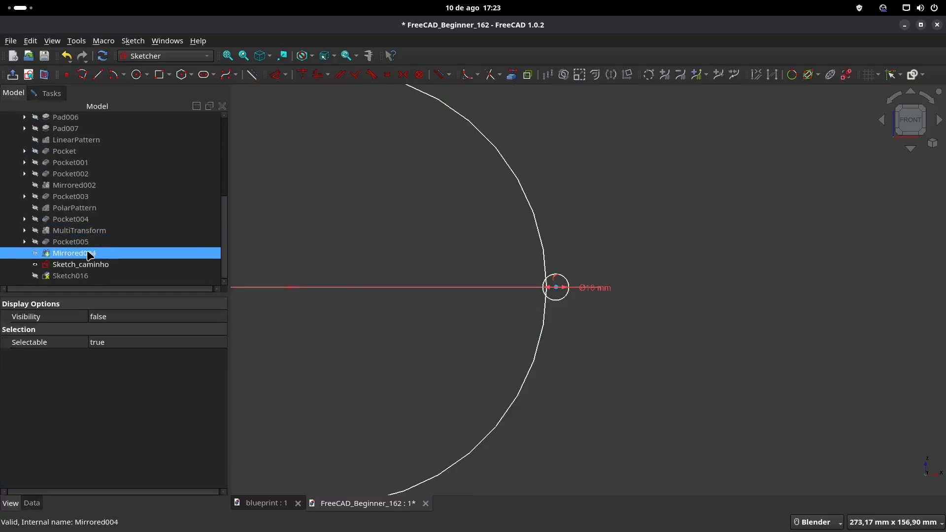
pyautogui.click(586, 168)
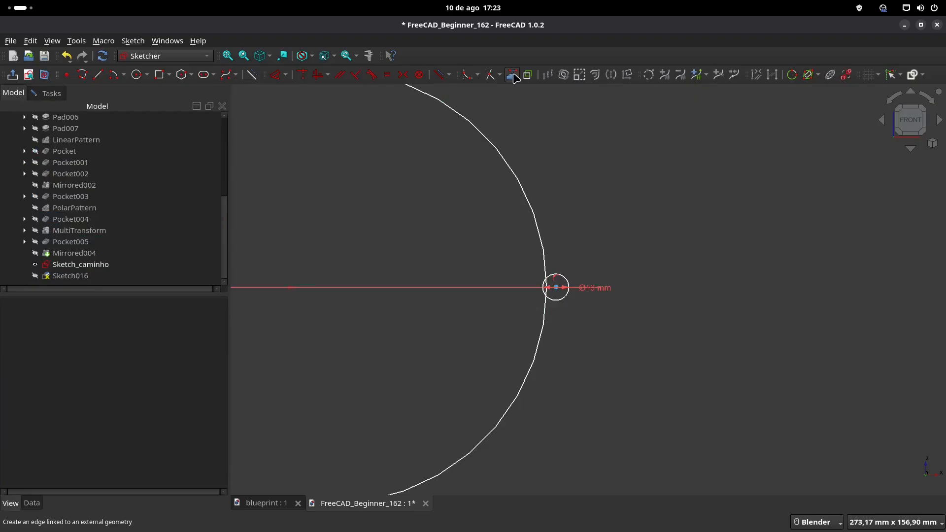
# Step: Link the slot path's right arc as external geometry and constrain the 10 mm circle's centre onto it
pyautogui.click(530, 208)
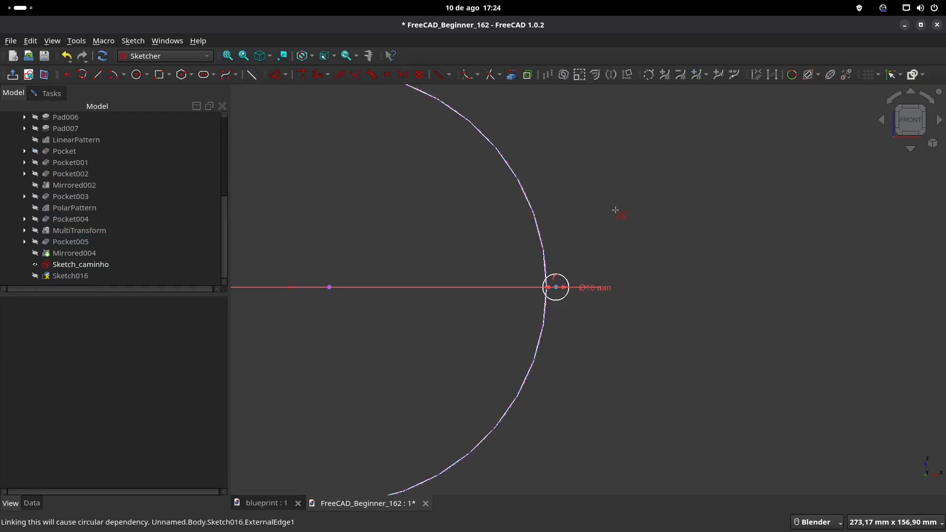
pyautogui.click(556, 288)
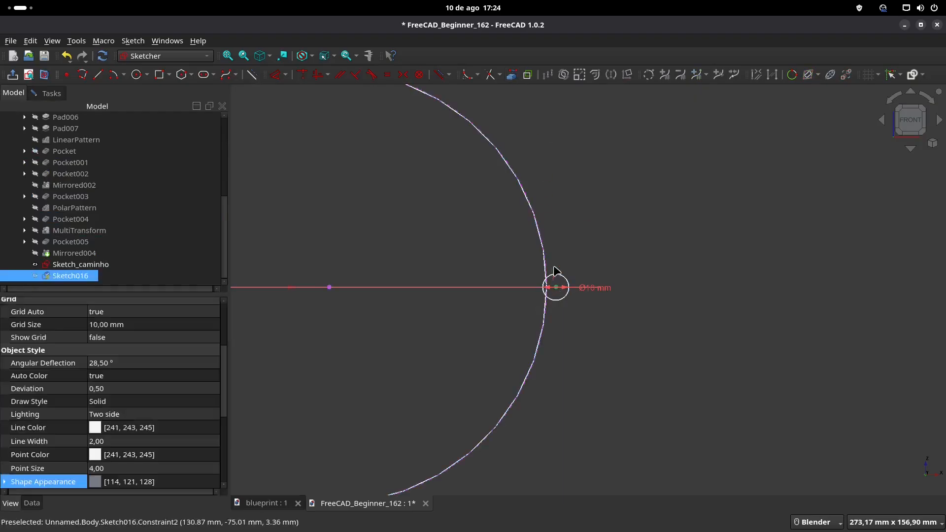
pyautogui.click(545, 260)
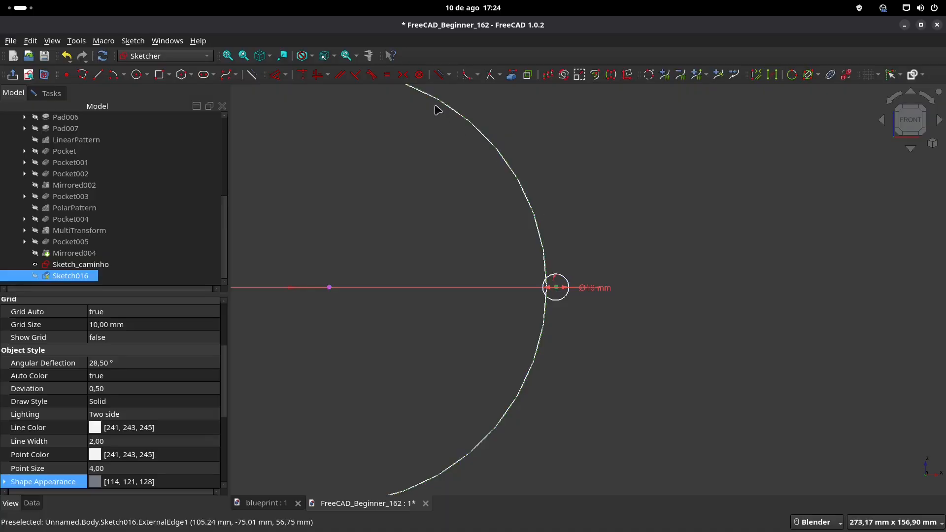
pyautogui.click(303, 78)
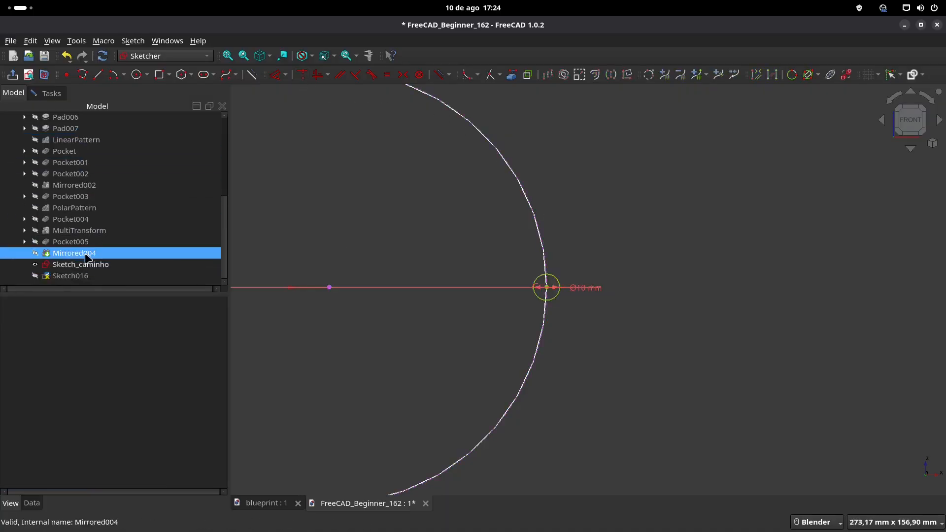
# Step: Show the Mirrored004 solid again and close the bolt hole sketch
pyautogui.click(86, 255)
pyautogui.press('space')
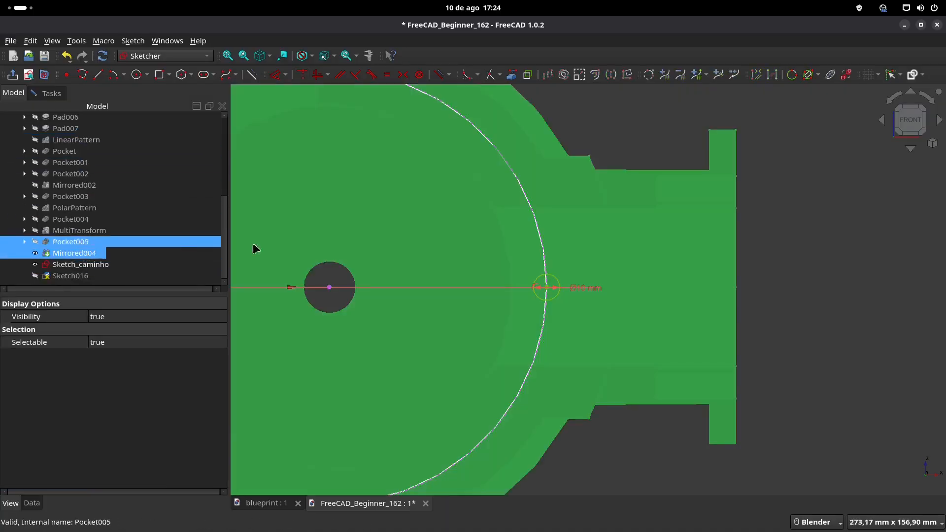
pyautogui.click(12, 77)
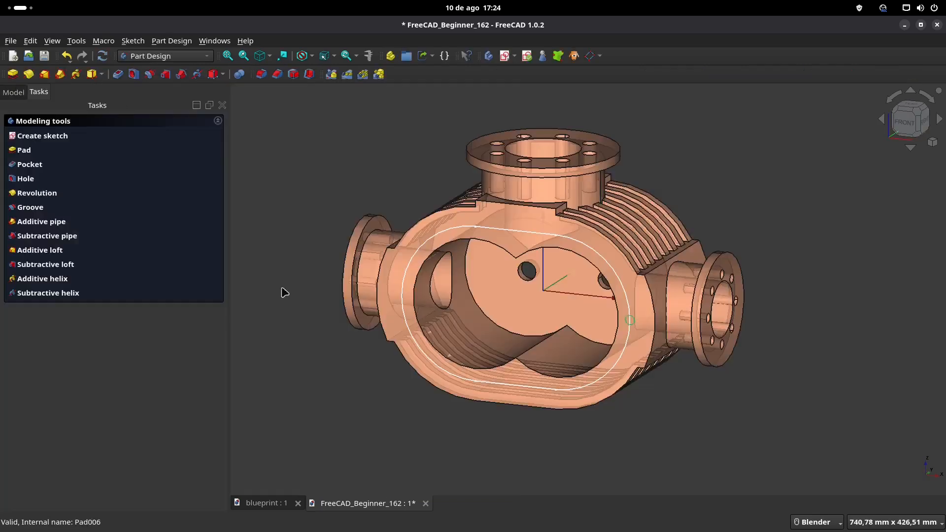
# Step: Check the bolt hole callout in the blueprint's front view and switch the model to the Draft workbench
pyautogui.keyDown('shift'); pyautogui.moveTo(633, 325); pyautogui.dragTo(607, 332, button='middle'); pyautogui.keyUp('shift')
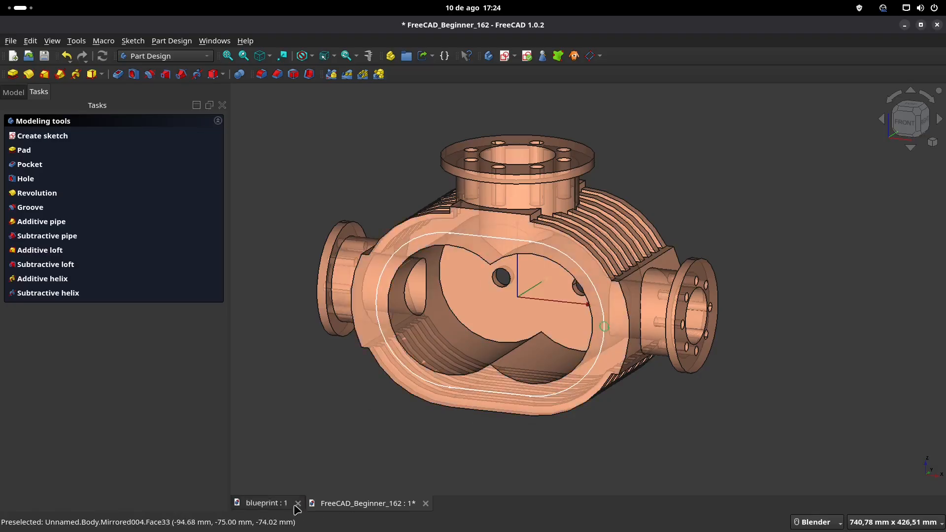
pyautogui.click(267, 503)
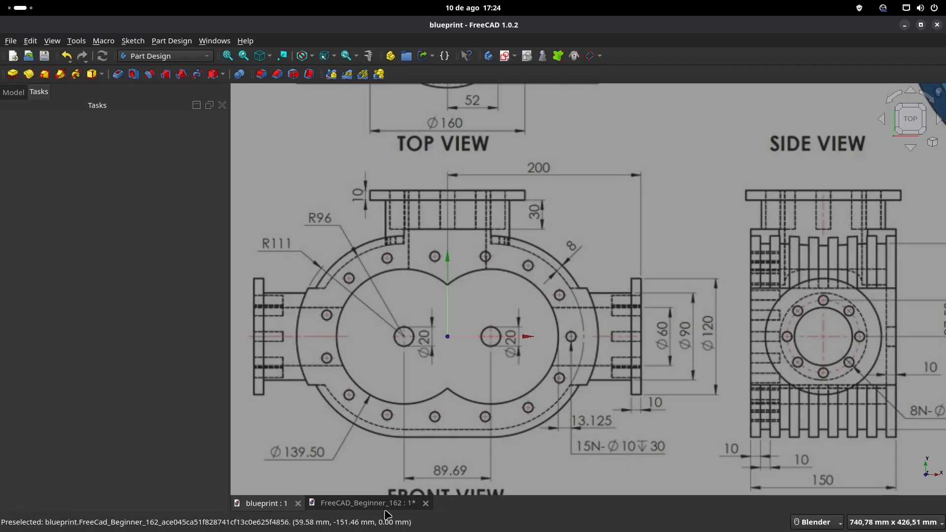
pyautogui.click(367, 504)
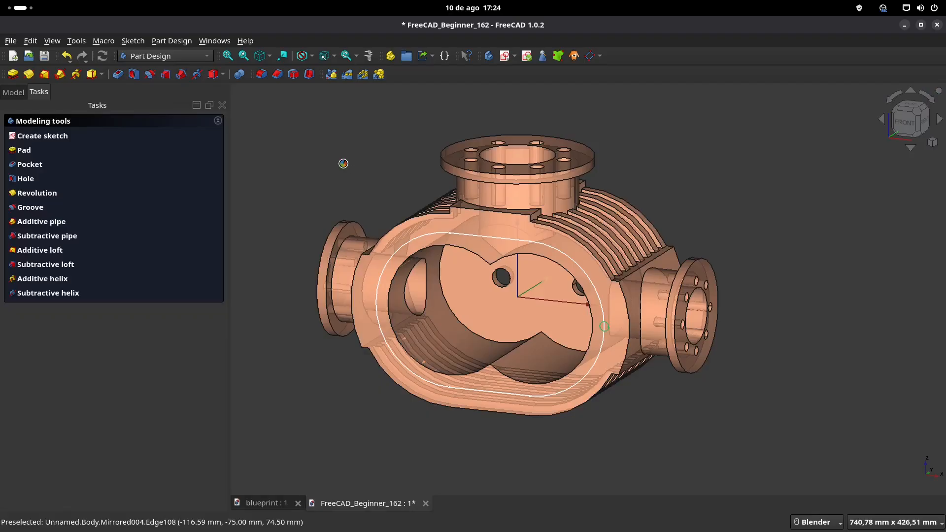
pyautogui.click(186, 58)
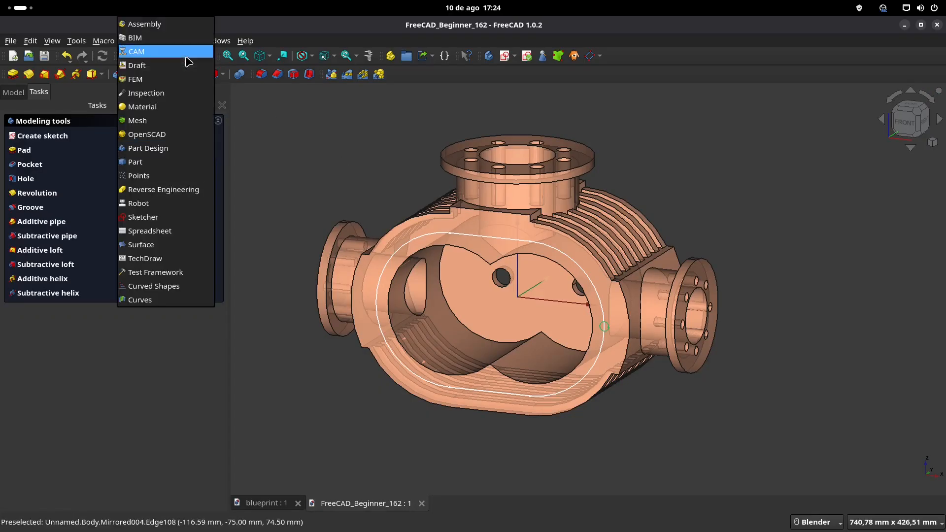
pyautogui.click(177, 69)
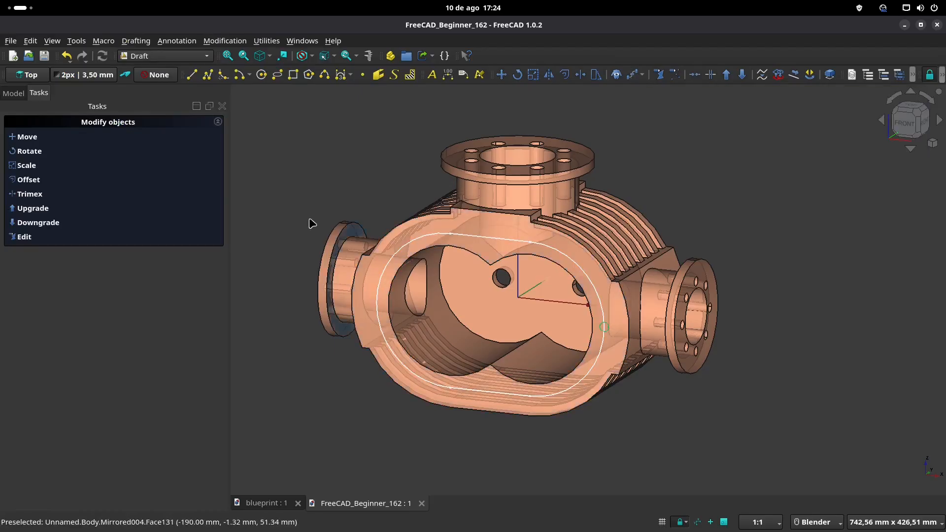
# Step: Rename the bolt hole sketch Sketch016 as Sketch_perfuracao
pyautogui.click(13, 94)
pyautogui.scroll(-5, 74, 232)
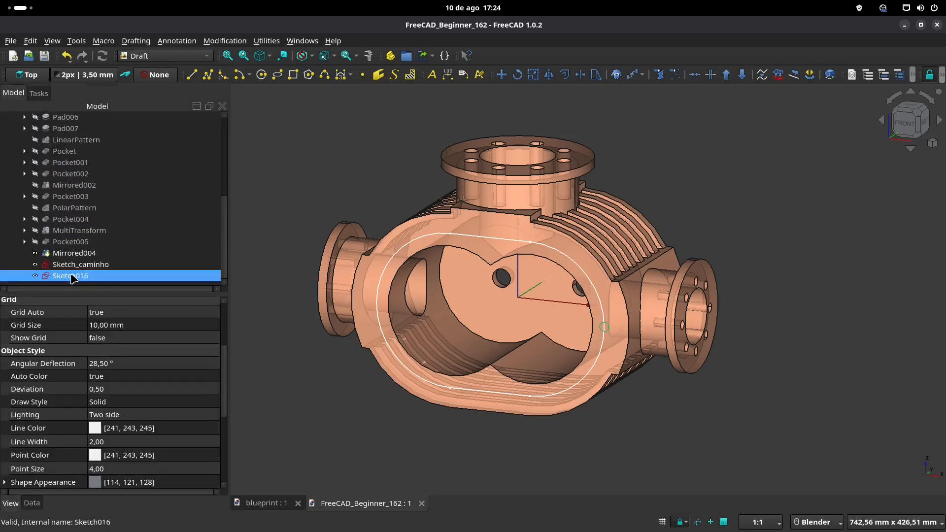
pyautogui.click(71, 276)
pyautogui.moveTo(90, 277); pyautogui.dragTo(82, 277)
pyautogui.write('_perfuracao')
pyautogui.press('Return')
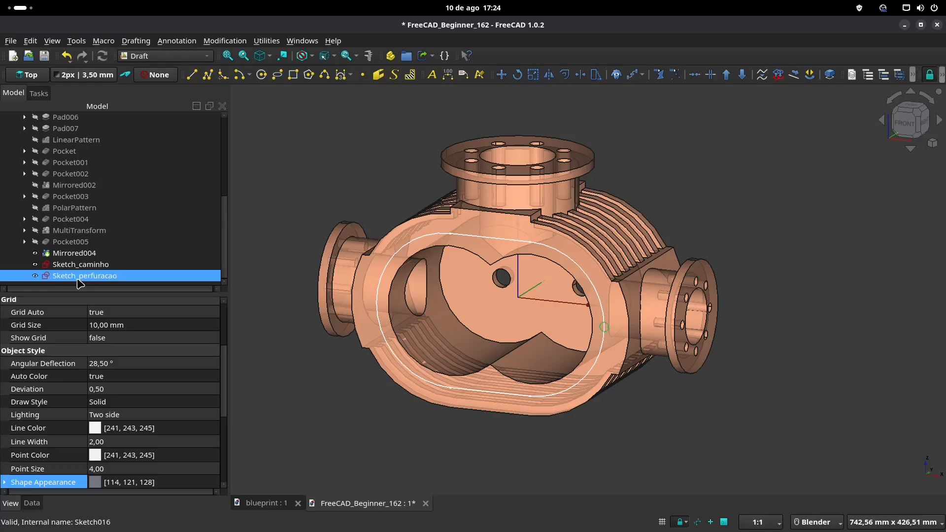
# Step: Create a path array of Sketch_perfuracao along Sketch_caminho and set its count to 15
pyautogui.keyDown('ctrl'); pyautogui.click(93, 263); pyautogui.keyUp('ctrl')
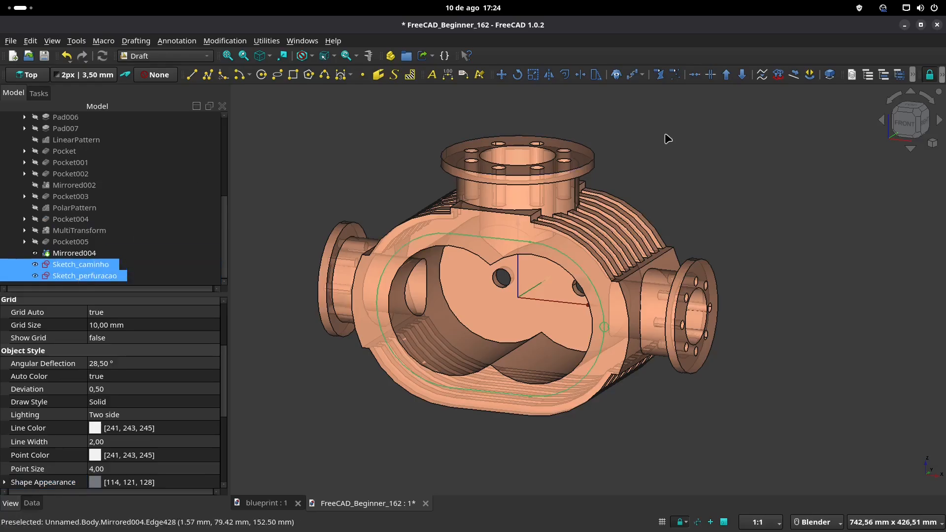
pyautogui.click(634, 75)
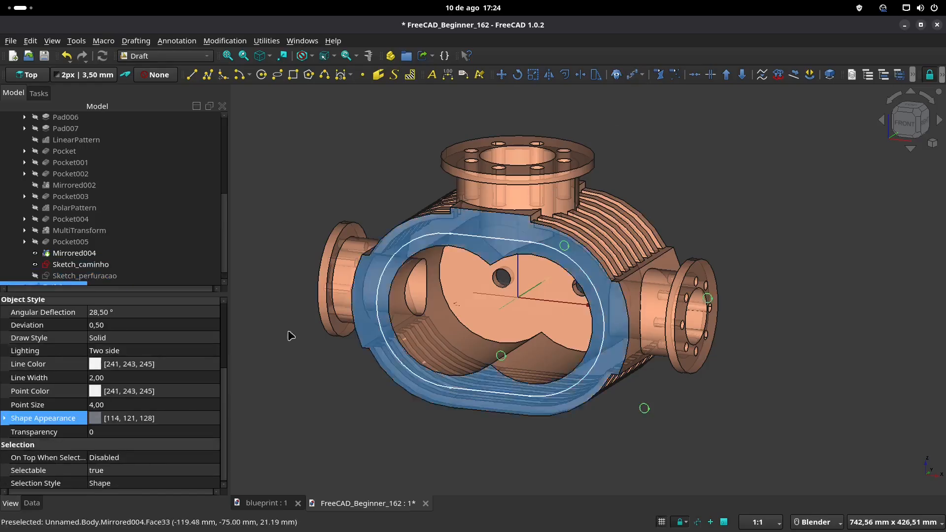
pyautogui.click(130, 407)
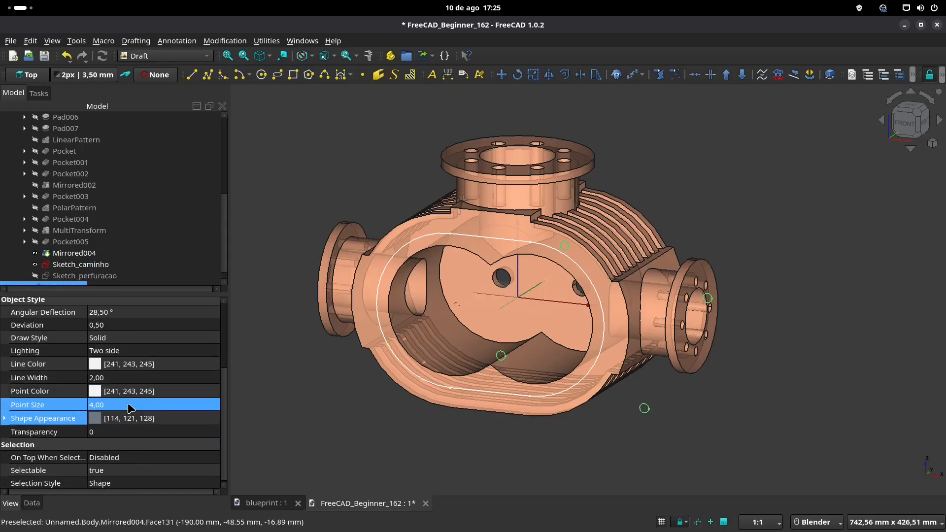
pyautogui.click(32, 503)
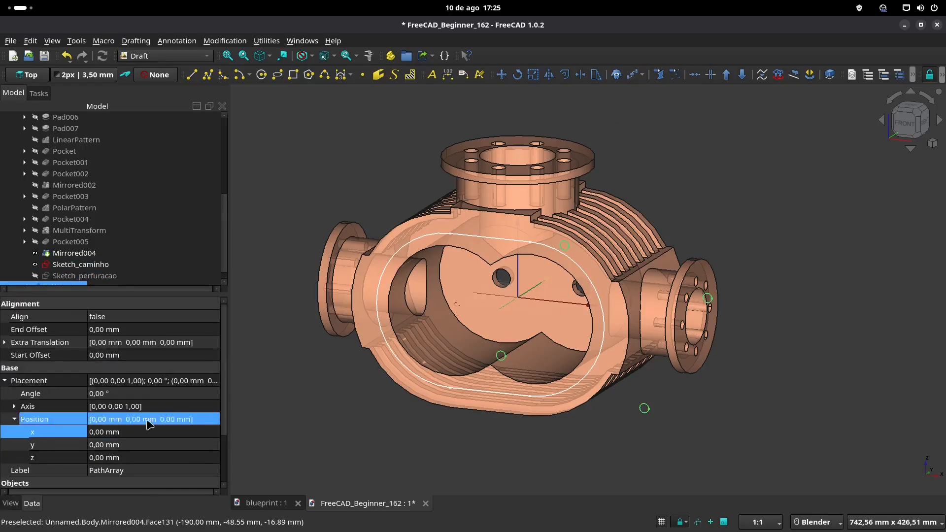
pyautogui.scroll(-2, 146, 407)
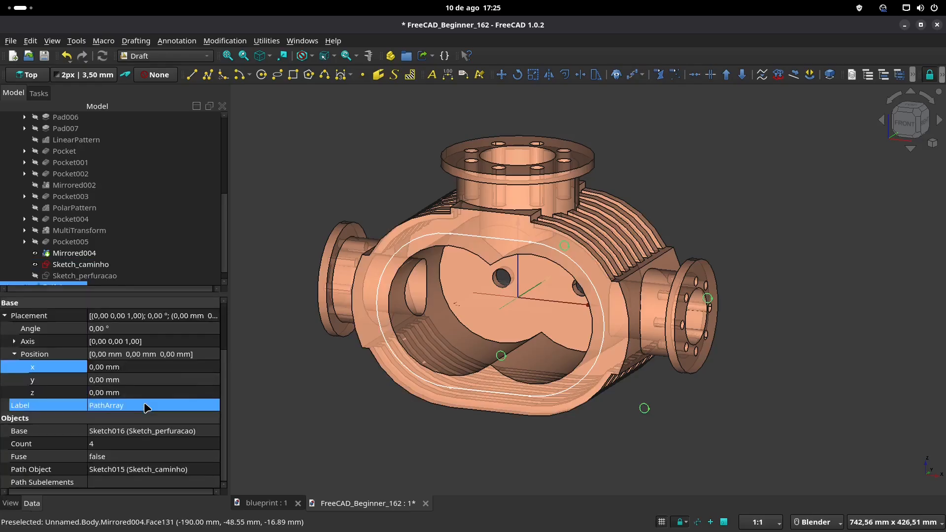
pyautogui.click(105, 444)
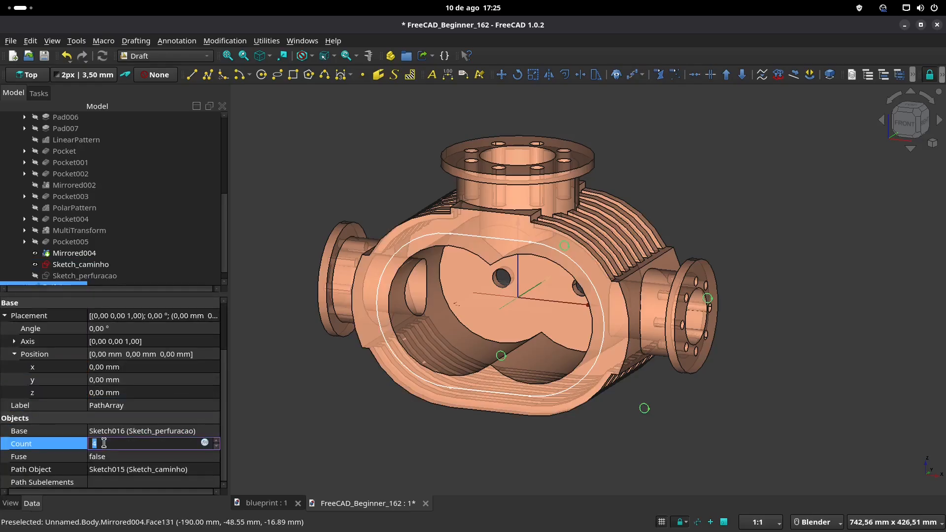
pyautogui.write('15')
pyautogui.press('Return')
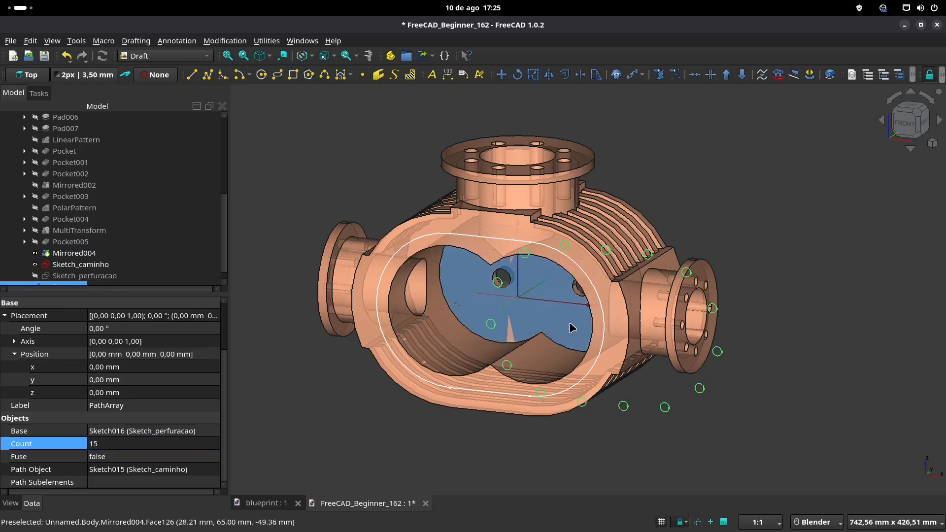
# Step: Compare the arrayed circles' positions in the front view with the bolt holes in the blueprint's front view
pyautogui.press('1')
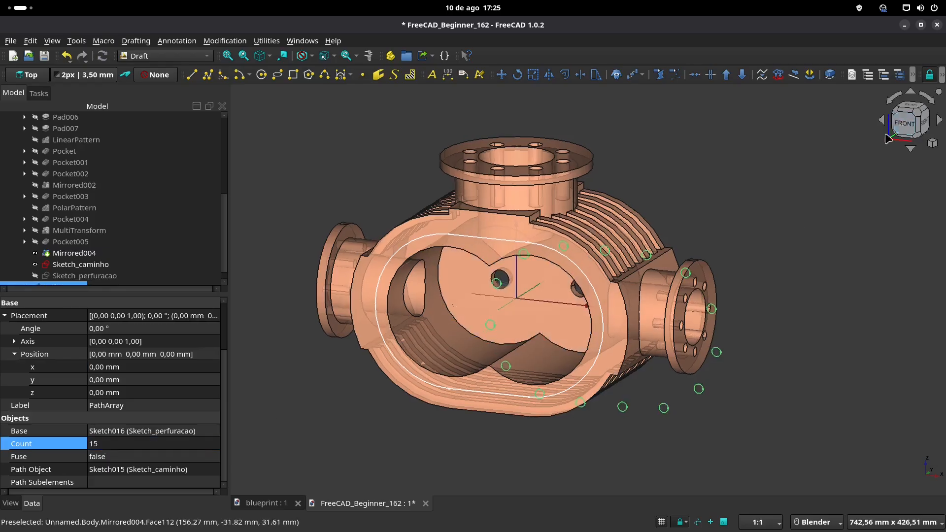
pyautogui.keyDown('shift'); pyautogui.moveTo(674, 230); pyautogui.dragTo(735, 192, button='middle'); pyautogui.keyUp('shift')
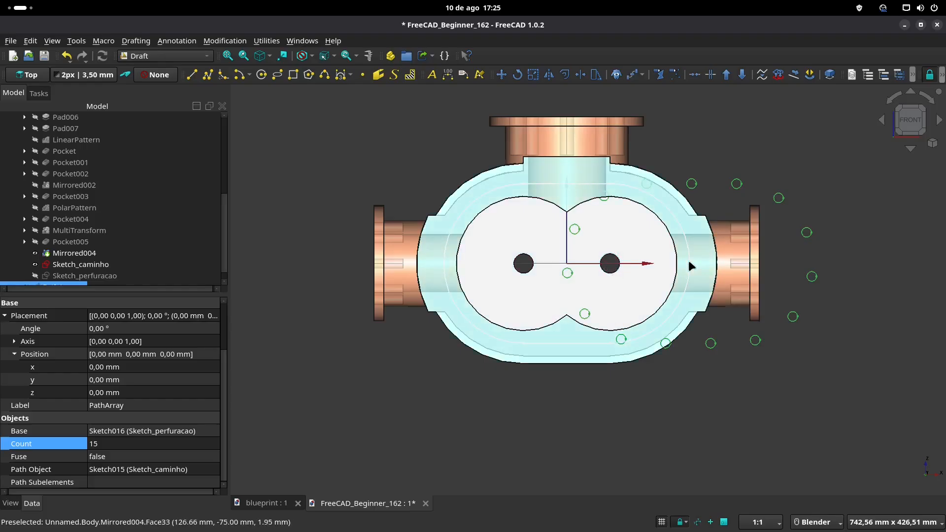
pyautogui.click(267, 504)
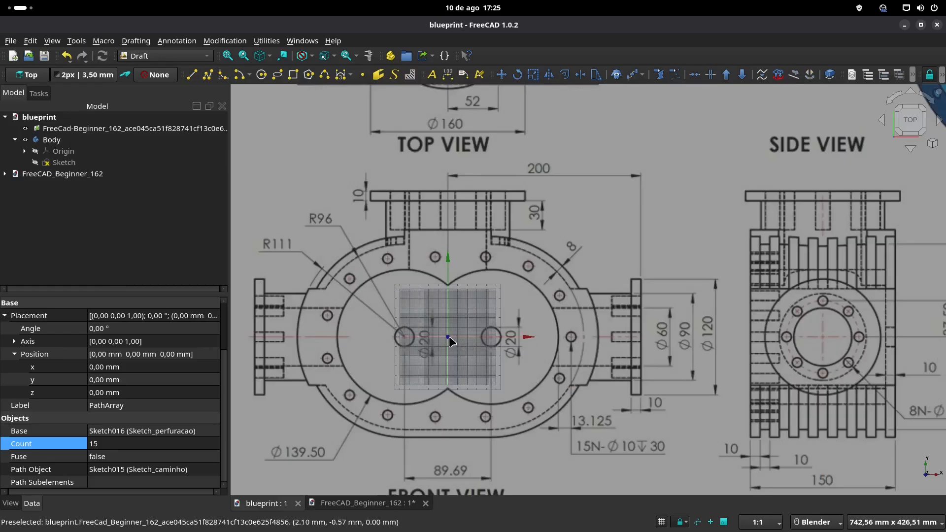
pyautogui.click(357, 504)
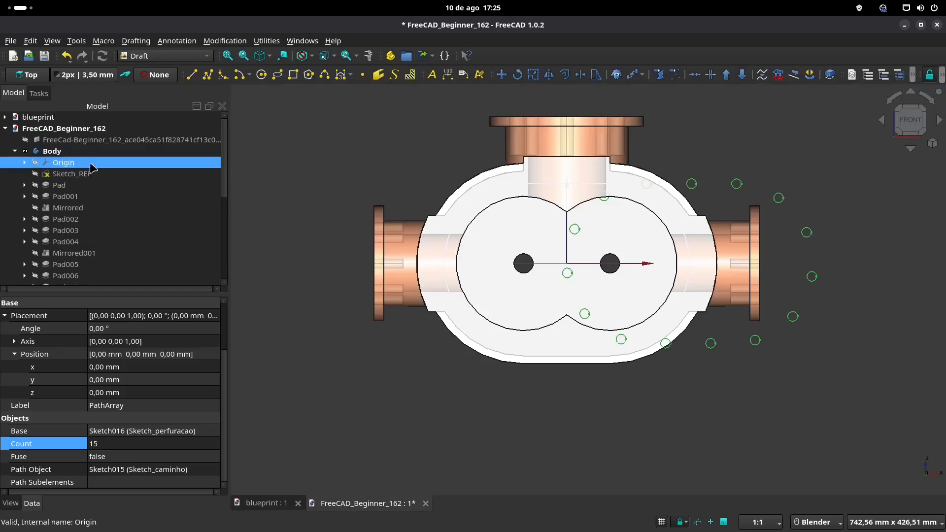
# Step: Examine the horizontal distance from the origin to the right bore centre in Sketch_REF and close the sketch
pyautogui.doubleClick(84, 176)
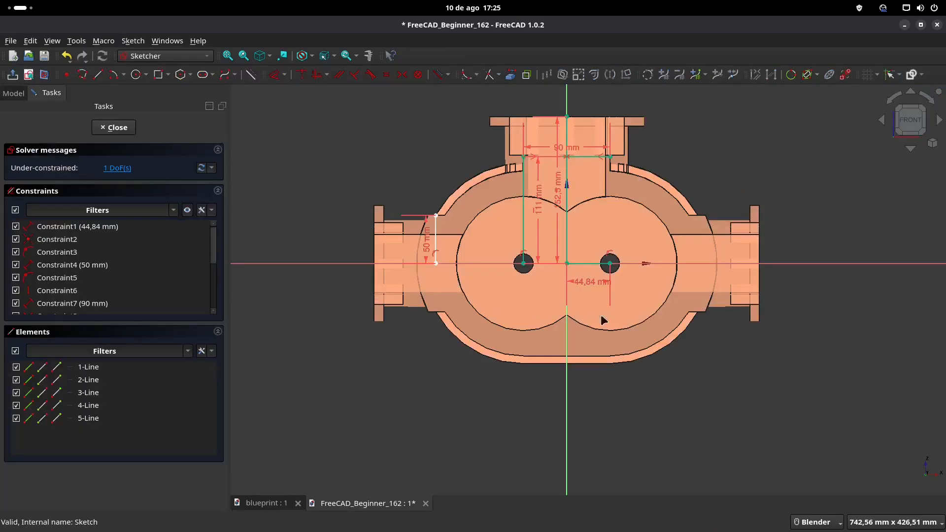
pyautogui.keyDown('shift'); pyautogui.moveTo(609, 263); pyautogui.dragTo(555, 281, button='middle'); pyautogui.keyUp('shift')
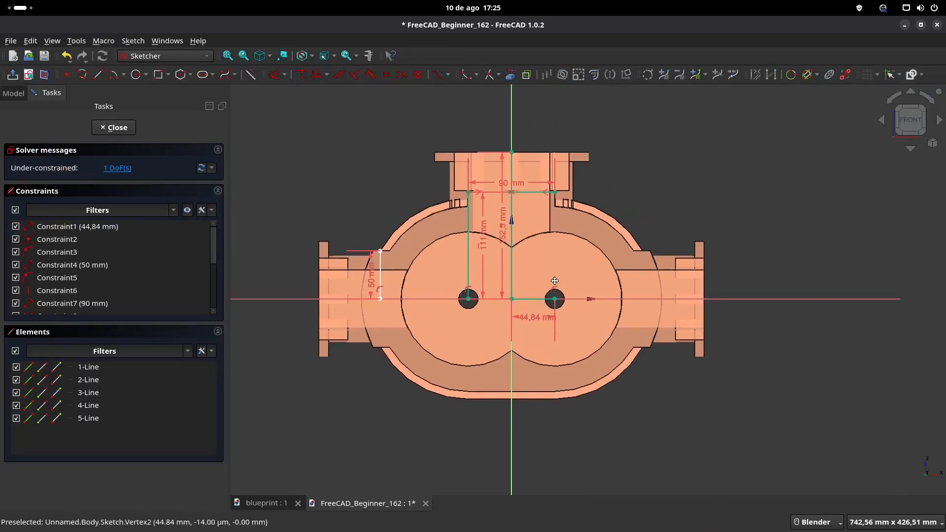
pyautogui.scroll(2, 580, 289)
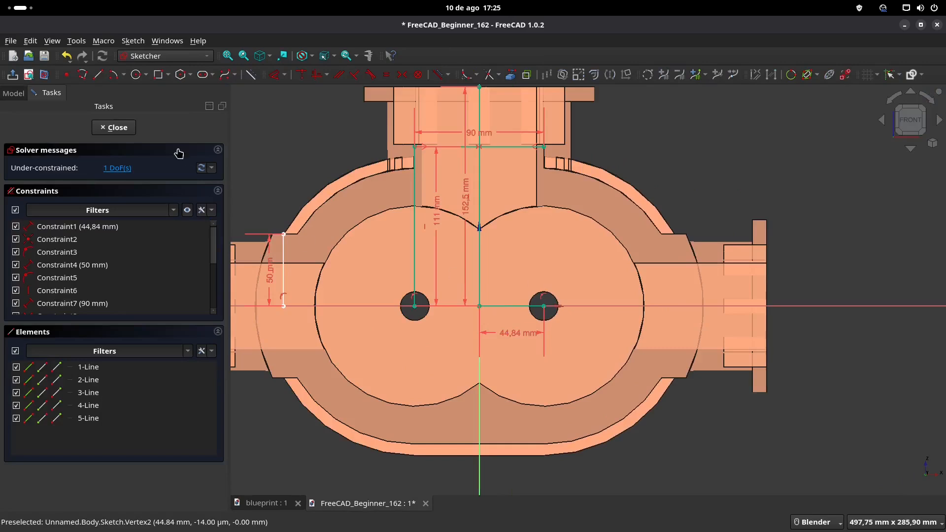
pyautogui.click(116, 128)
# Step: In Sketch_caminho, draw a horizontal line from the origin to the right end of the path and make it construction geometry
pyautogui.scroll(-3, 127, 232)
pyautogui.click(100, 254)
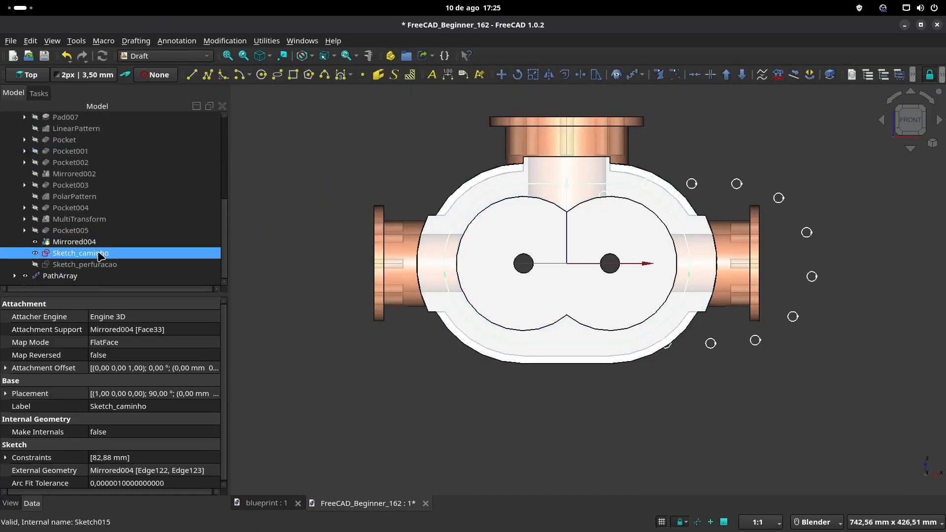
pyautogui.doubleClick(101, 255)
pyautogui.scroll(2, 637, 279)
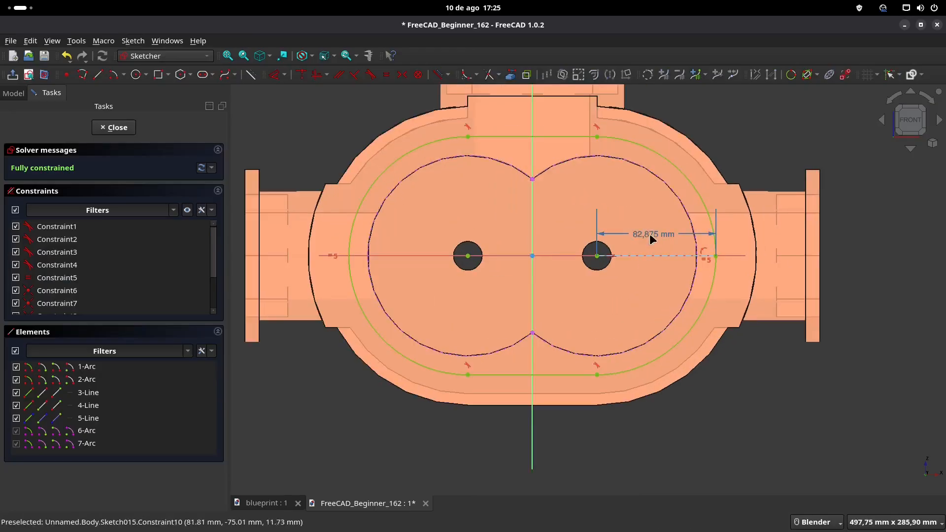
pyautogui.click(532, 256)
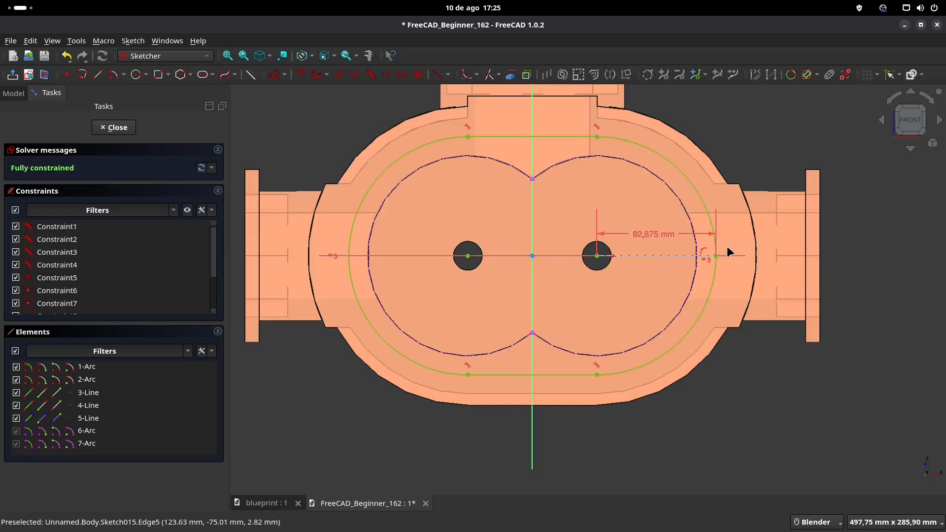
pyautogui.click(98, 75)
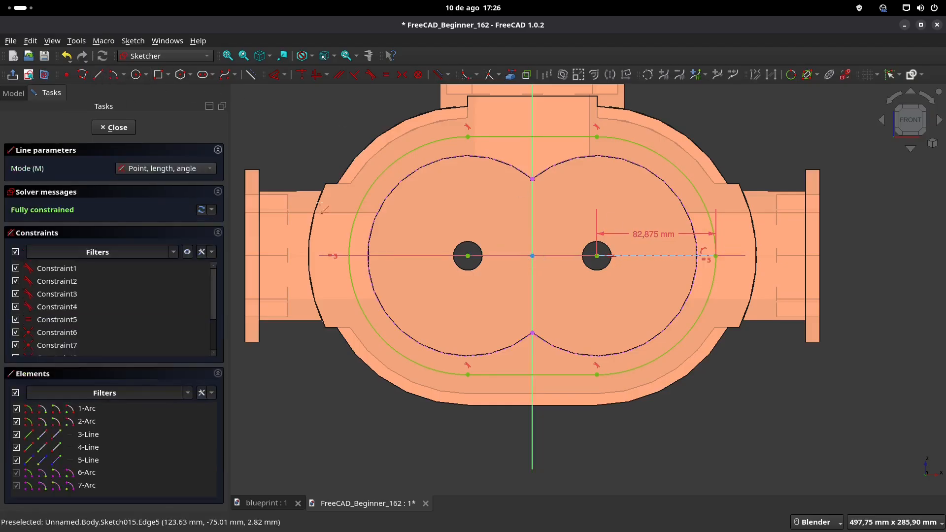
pyautogui.click(532, 255)
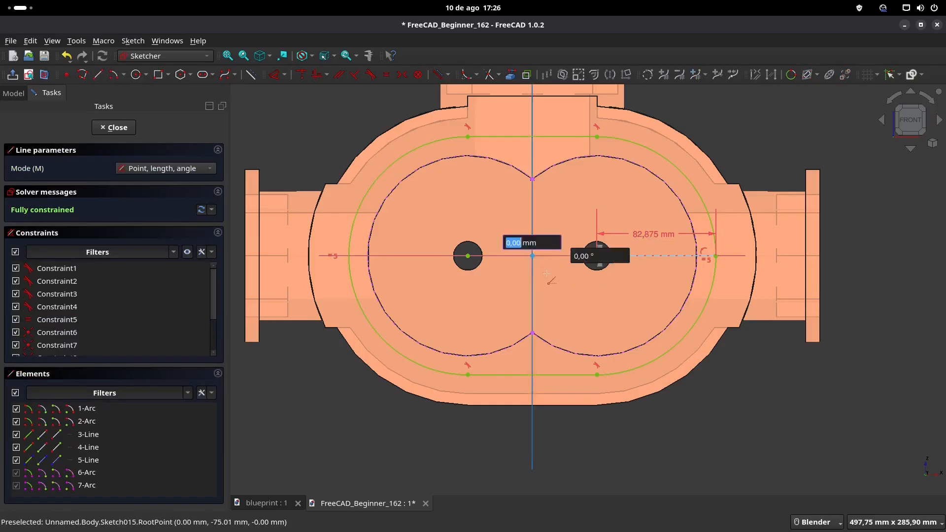
pyautogui.click(717, 256)
pyautogui.rightClick(563, 271)
pyautogui.click(562, 256)
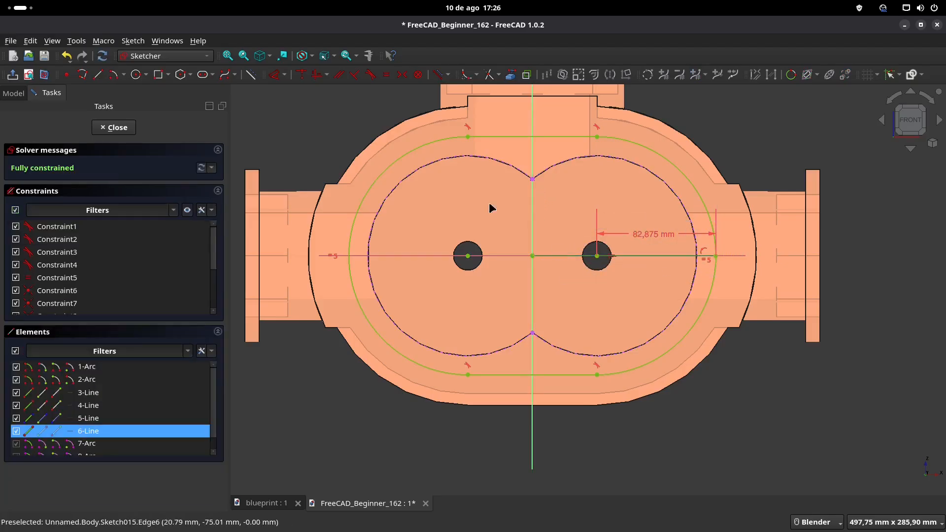
pyautogui.click(253, 75)
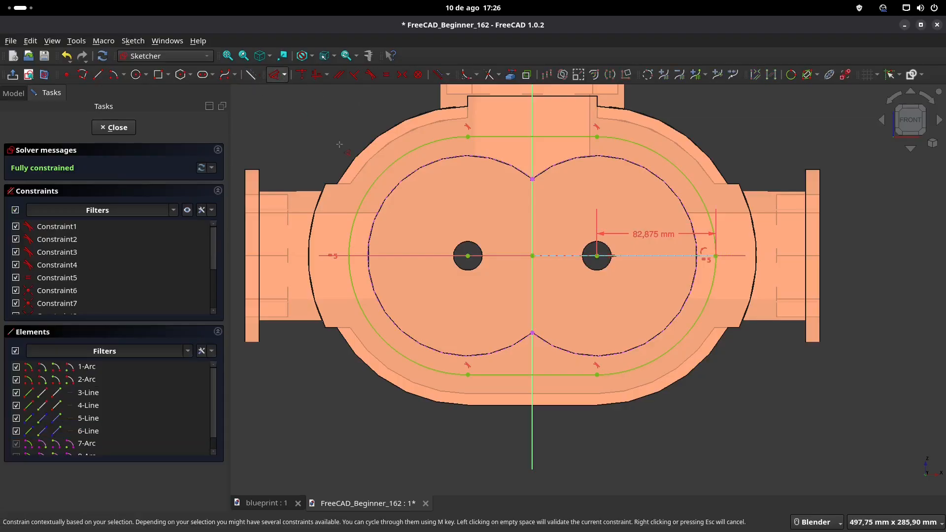
# Step: Measure the construction line's length with a trial dimension, discard the dimension and close the sketch
pyautogui.click(564, 256)
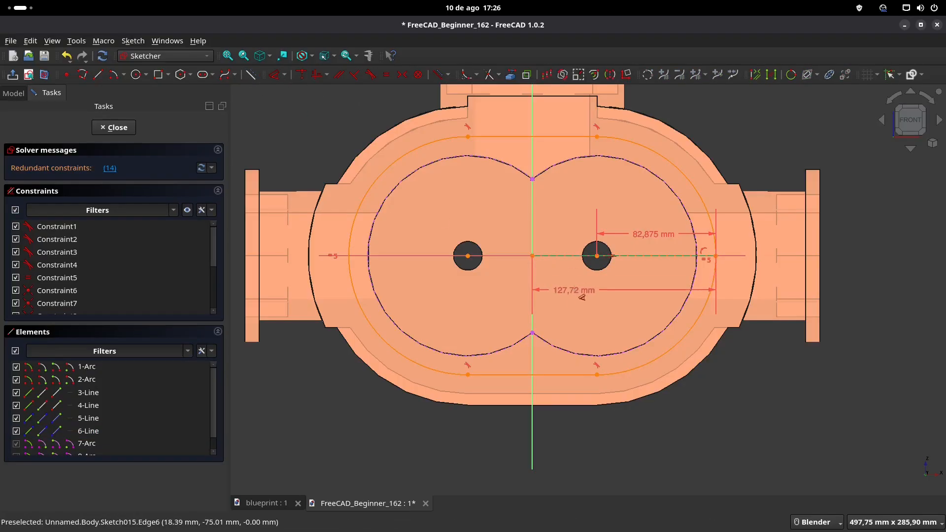
pyautogui.click(582, 296)
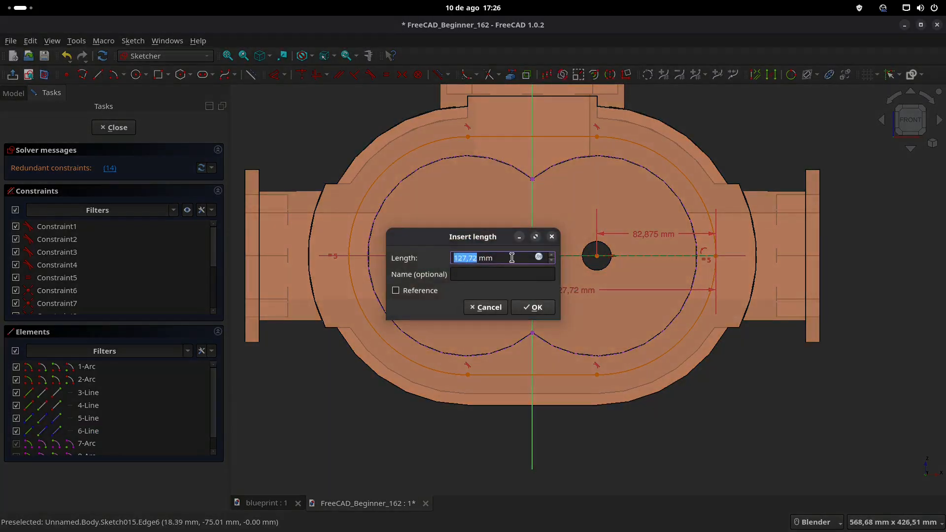
pyautogui.click(541, 308)
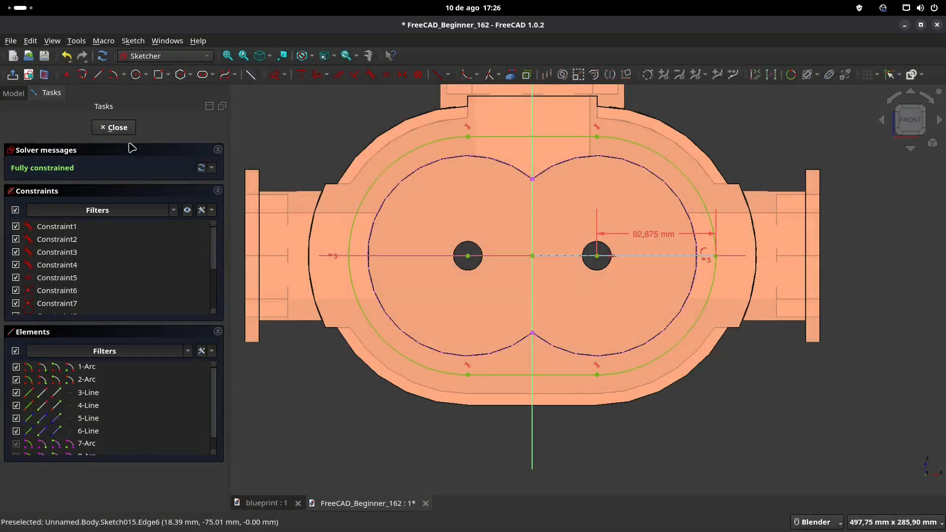
pyautogui.click(113, 127)
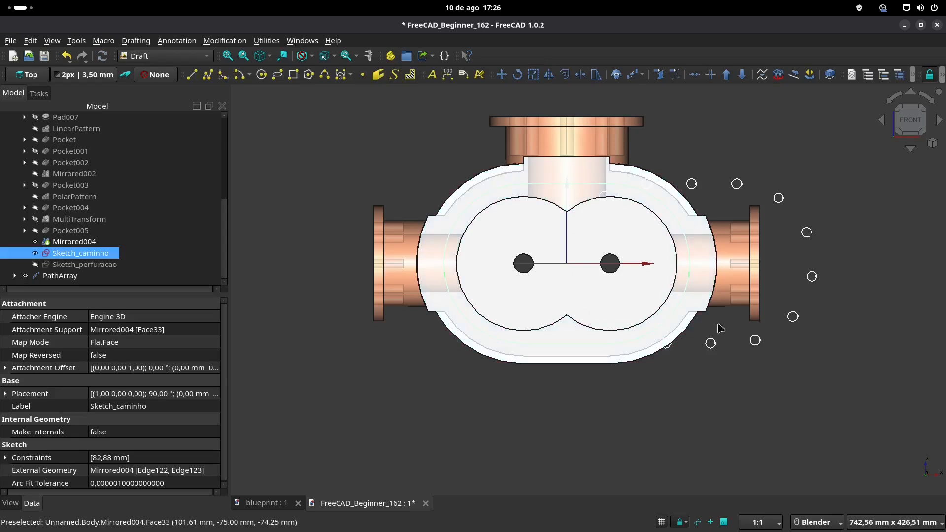
# Step: Try a placement X position of 50 mm for PathArray and set it to -127,72 mm to align the circles with the path
pyautogui.click(55, 276)
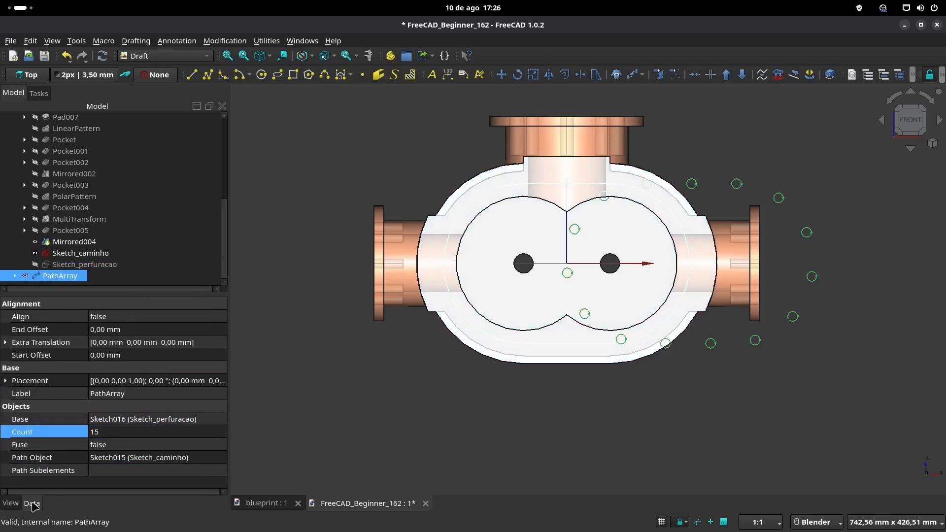
pyautogui.click(48, 380)
pyautogui.click(6, 380)
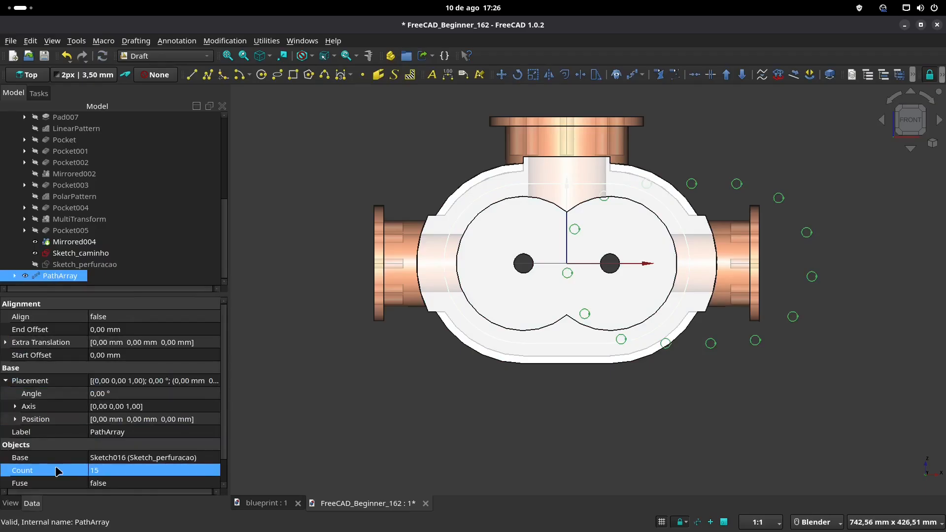
pyautogui.click(22, 419)
pyautogui.click(16, 419)
pyautogui.scroll(-2, 143, 433)
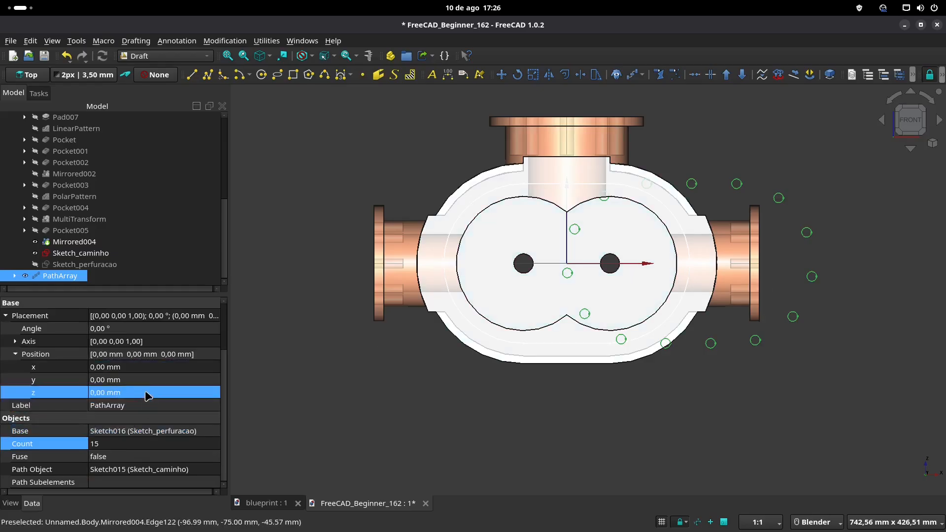
pyautogui.click(146, 366)
pyautogui.write('50')
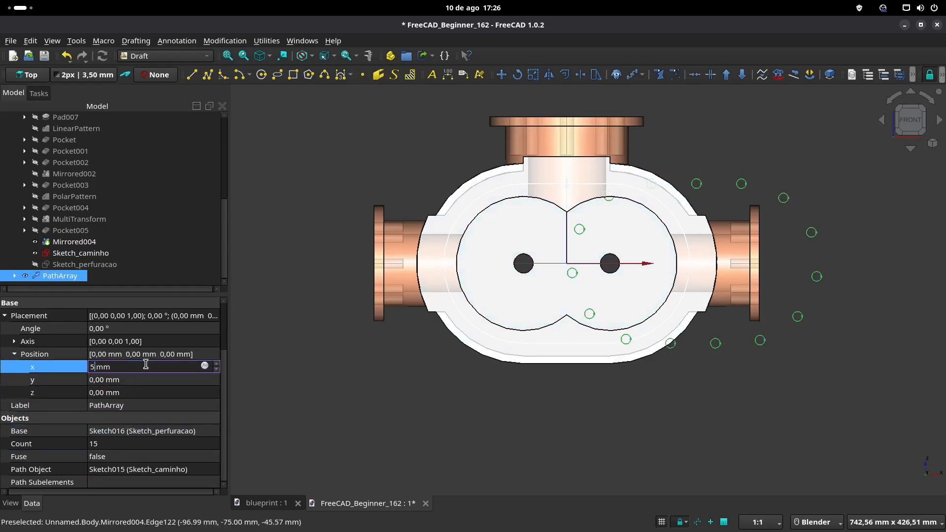
pyautogui.press('Return')
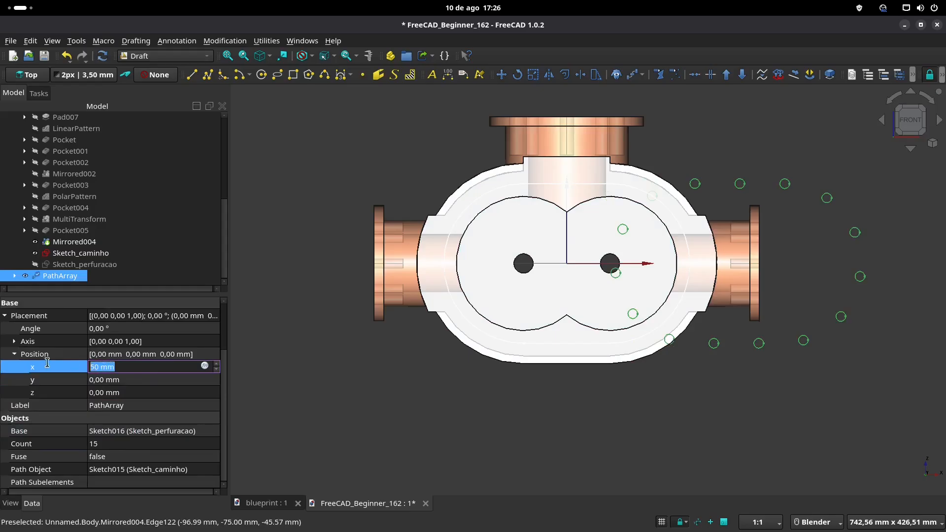
pyautogui.write('127,72')
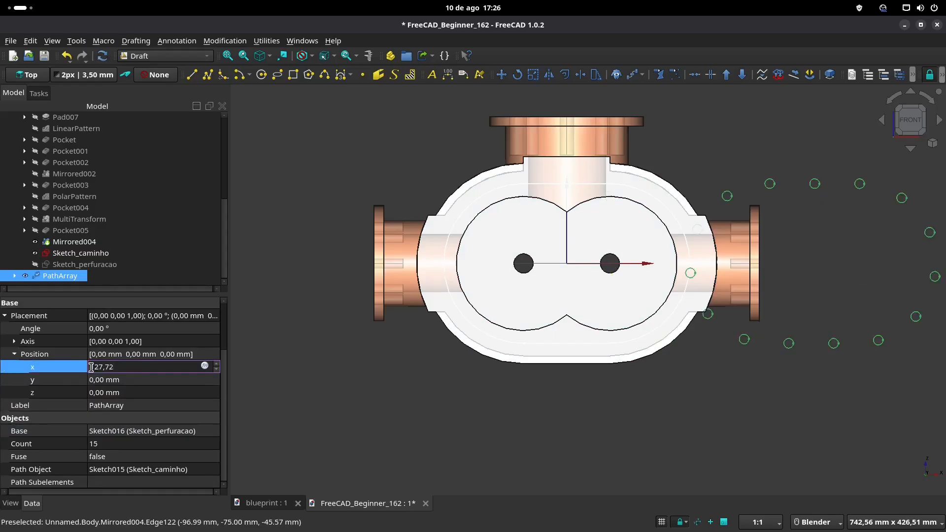
pyautogui.press('Home')
pyautogui.write('-')
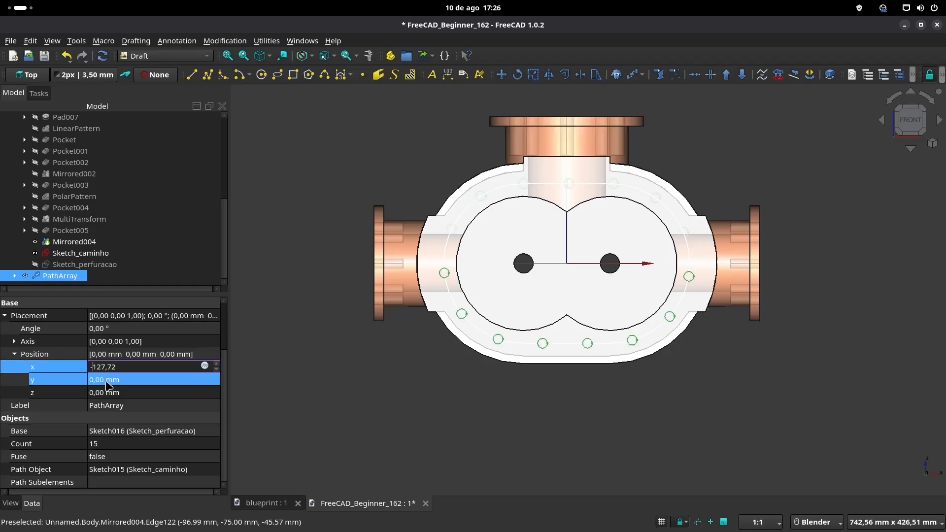
pyautogui.click(313, 392)
pyautogui.moveTo(550, 296); pyautogui.dragTo(492, 312, button='middle')
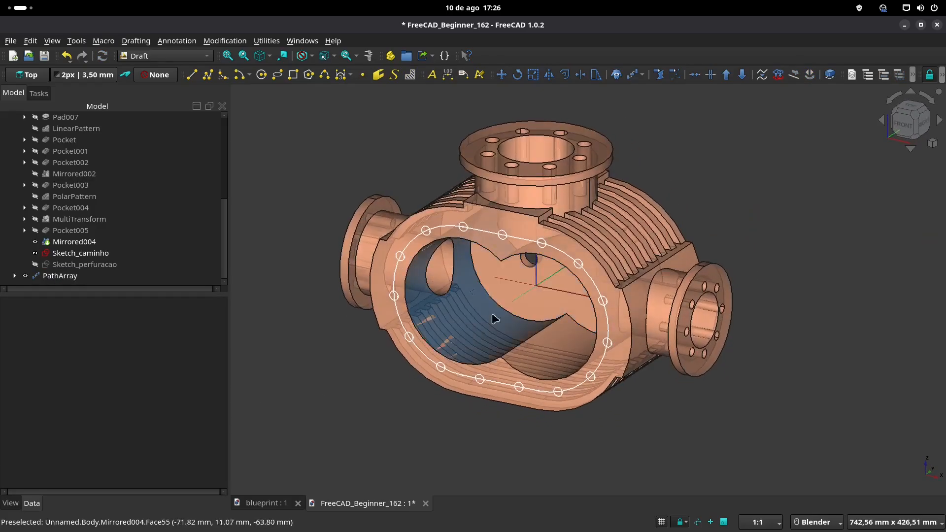
# Step: Collapse the Body in the model tree and switch to the Part workbench
pyautogui.scroll(1, 92, 185)
pyautogui.scroll(4, 92, 186)
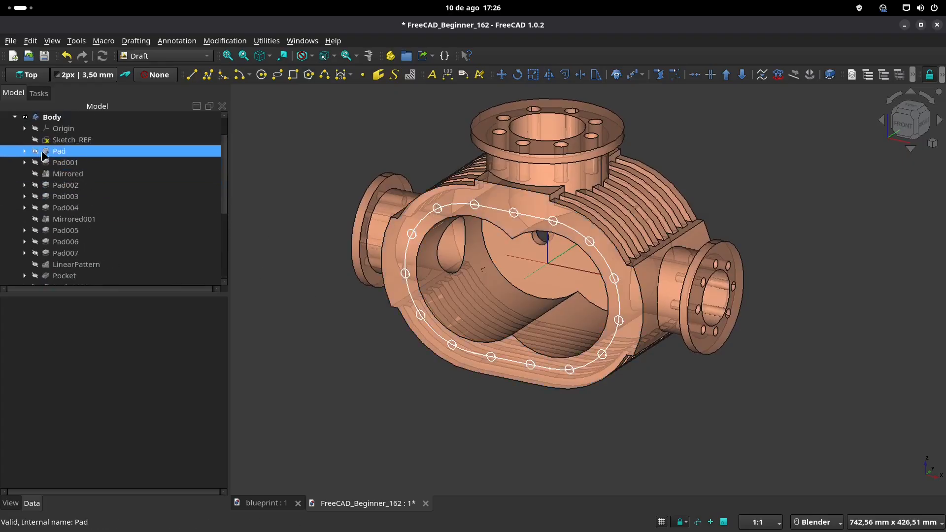
pyautogui.click(14, 152)
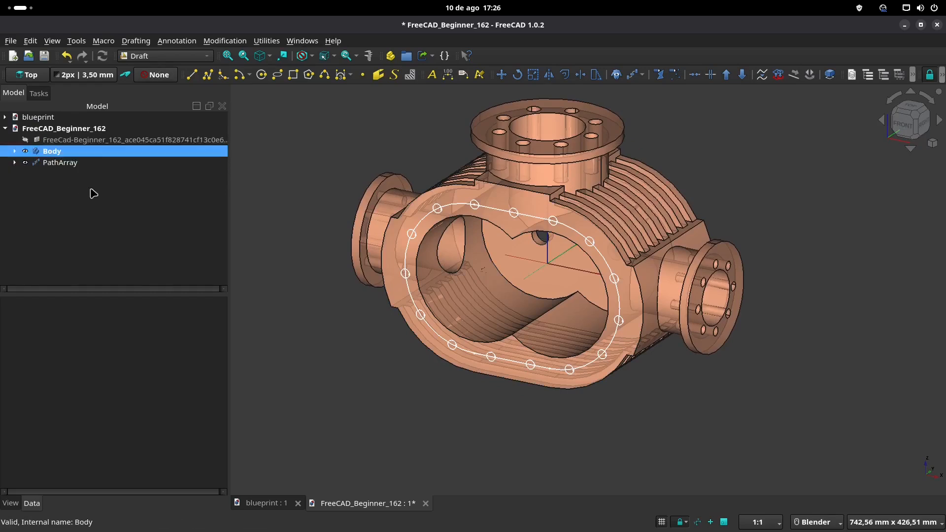
pyautogui.click(180, 56)
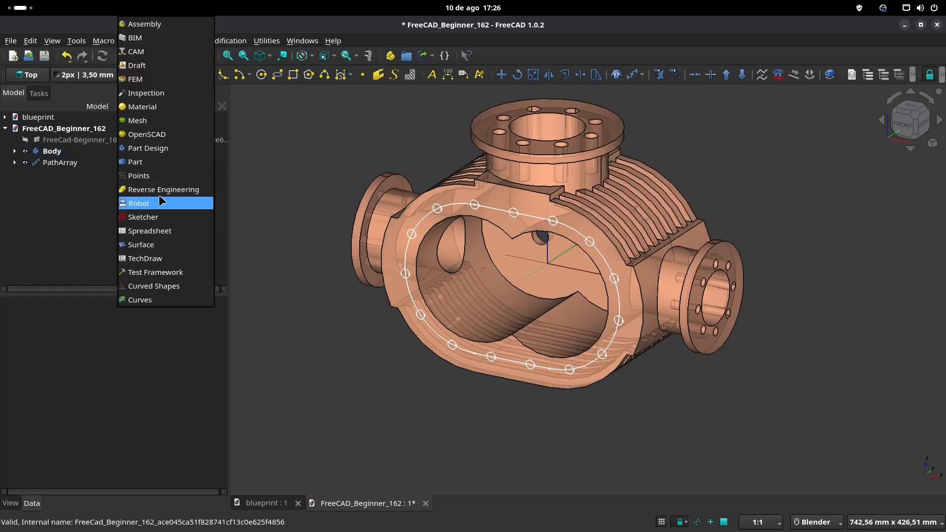
pyautogui.click(164, 149)
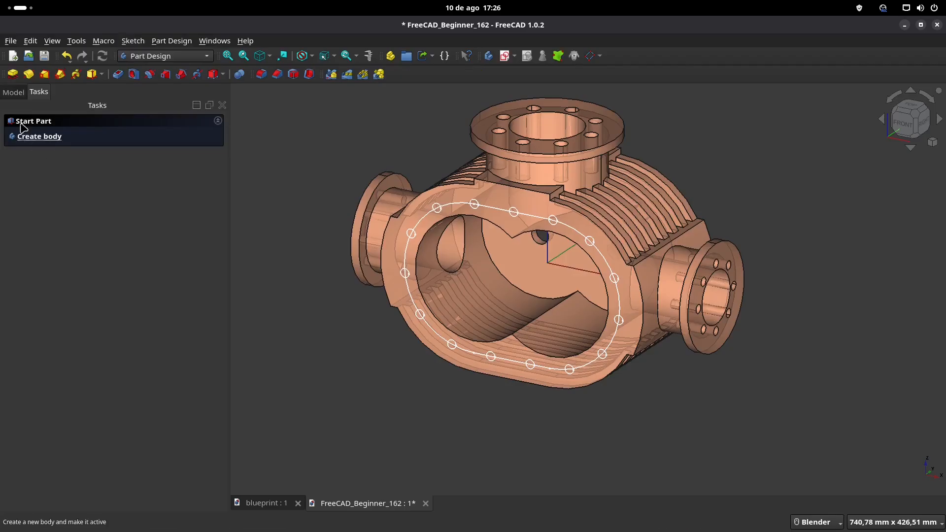
pyautogui.click(13, 92)
pyautogui.click(58, 162)
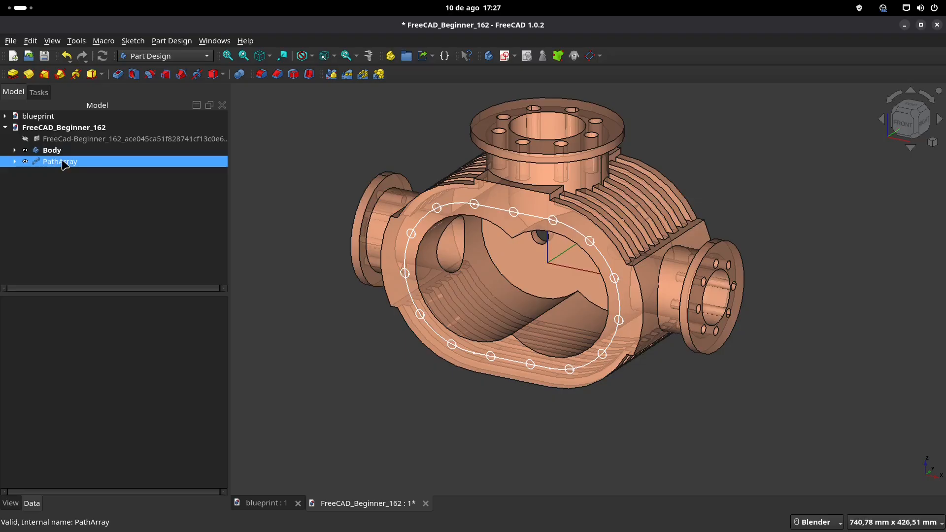
pyautogui.click(170, 56)
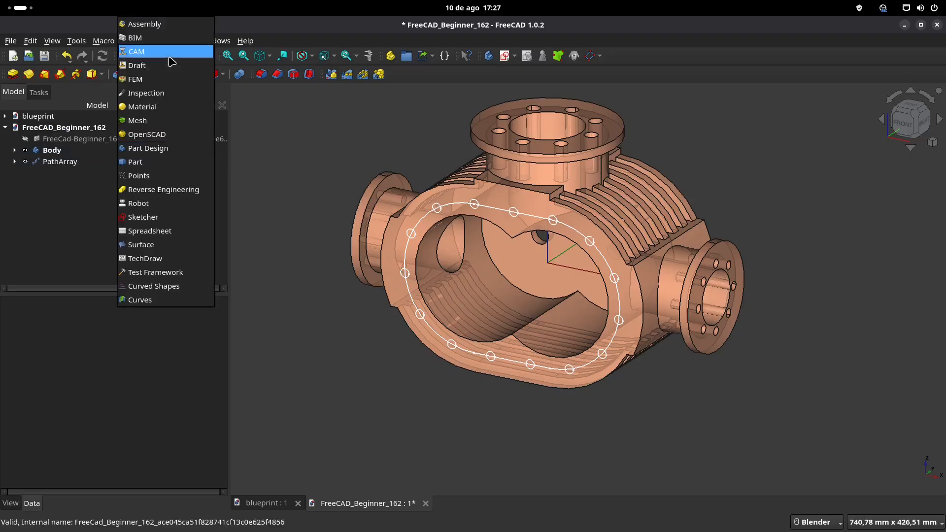
pyautogui.click(160, 162)
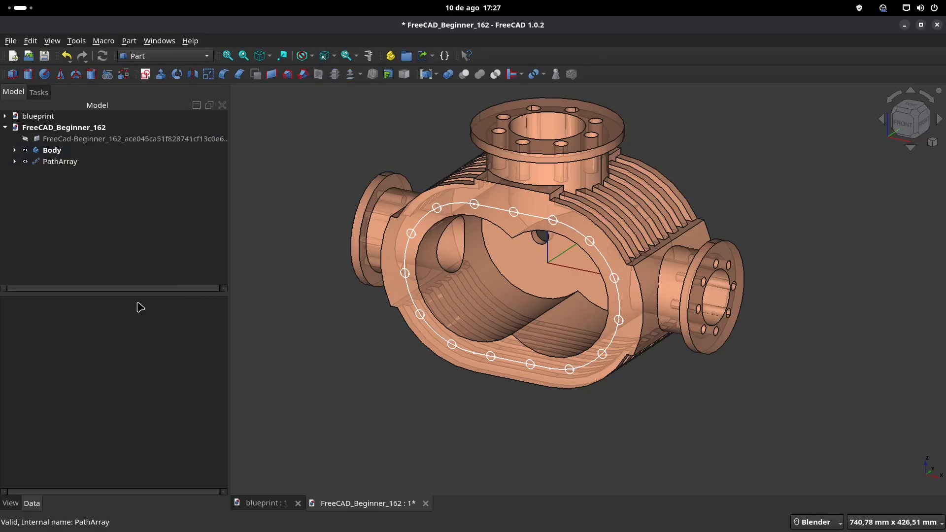
# Step: Check the bolt hole depth in the blueprint's front view and extrude PathArray 30 mm into the housing
pyautogui.click(275, 504)
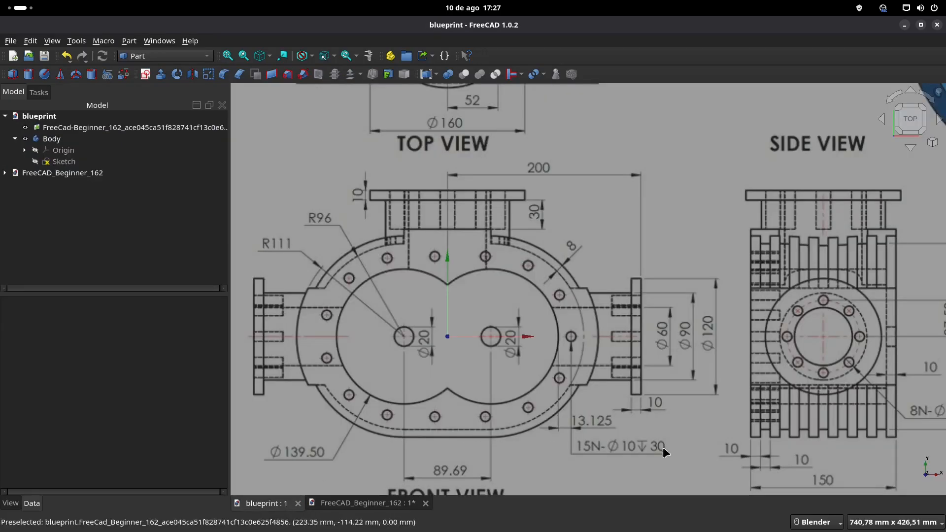
pyautogui.click(368, 503)
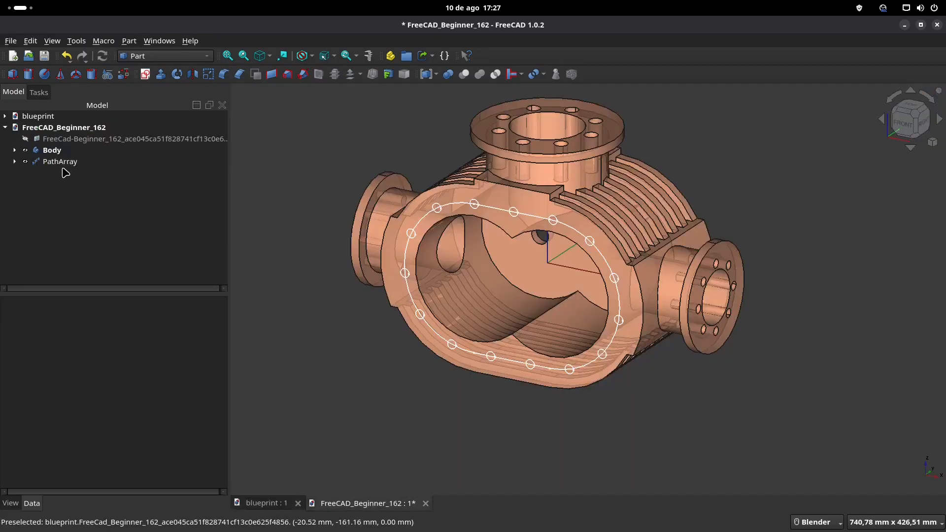
pyautogui.click(64, 164)
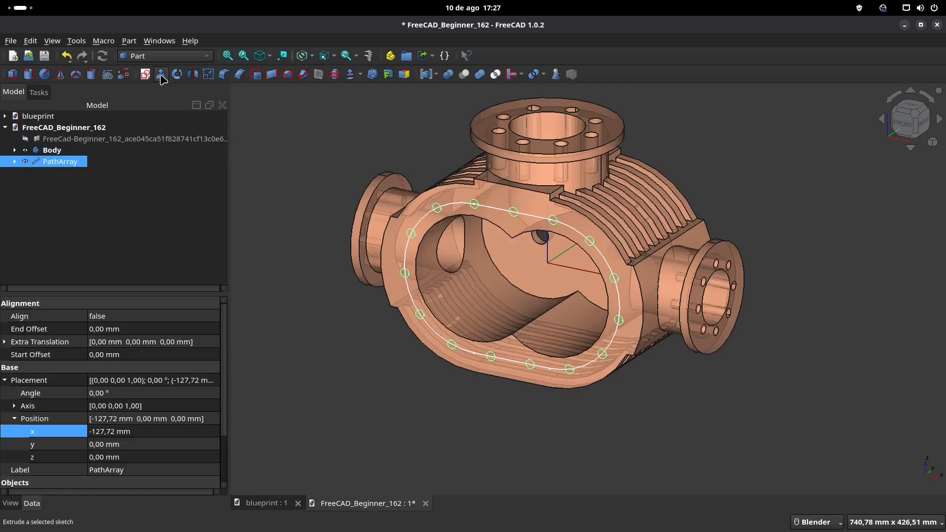
pyautogui.click(161, 74)
pyautogui.write('30')
pyautogui.click(162, 127)
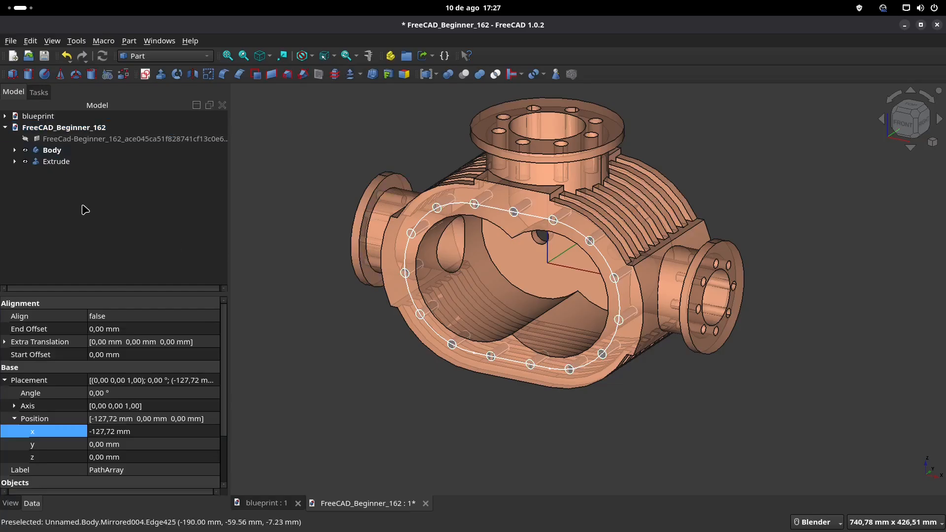
pyautogui.click(271, 157)
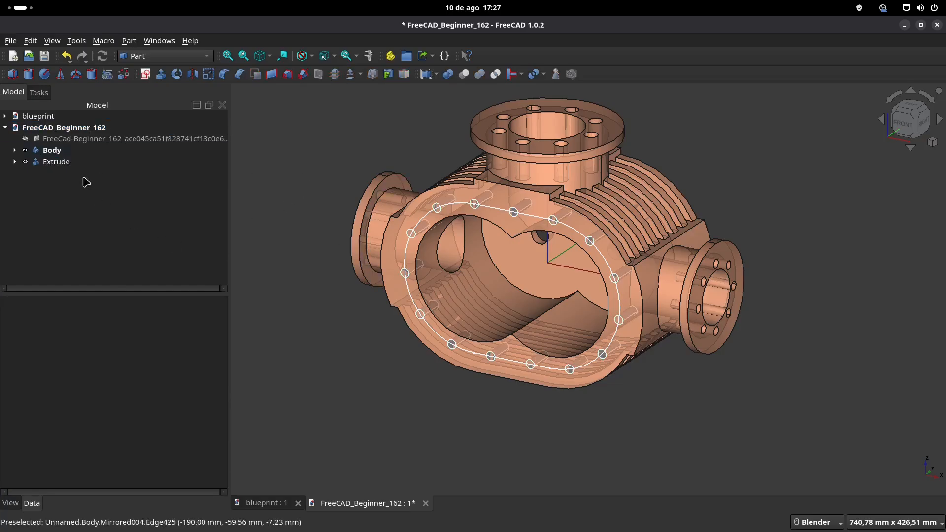
# Step: Create a sub-shape binder of the extruded hole cylinders in the Part Design workbench and expand the Body in the model tree
pyautogui.click(57, 162)
pyautogui.click(164, 61)
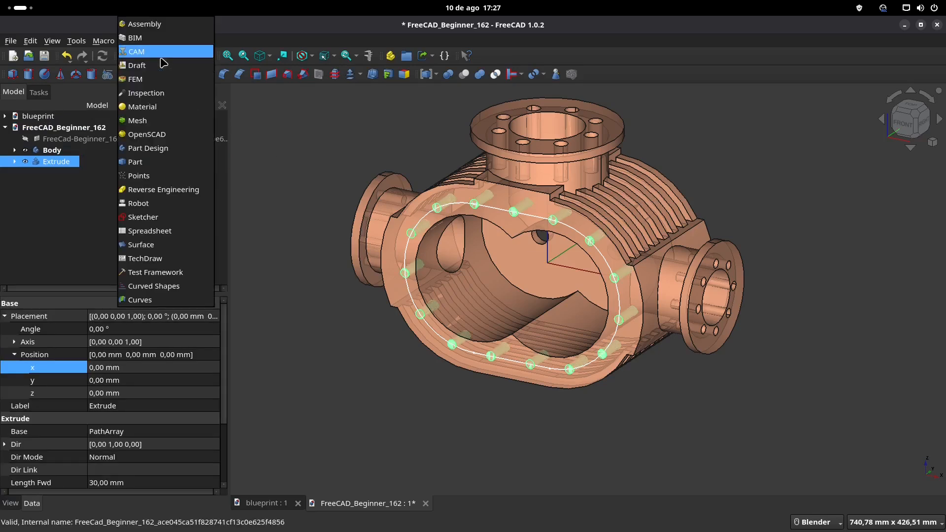
pyautogui.click(180, 154)
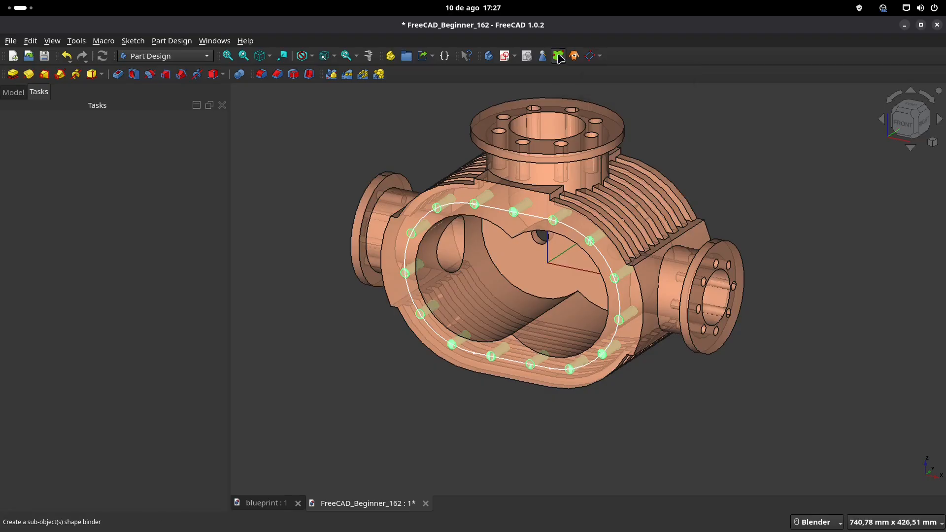
pyautogui.click(15, 93)
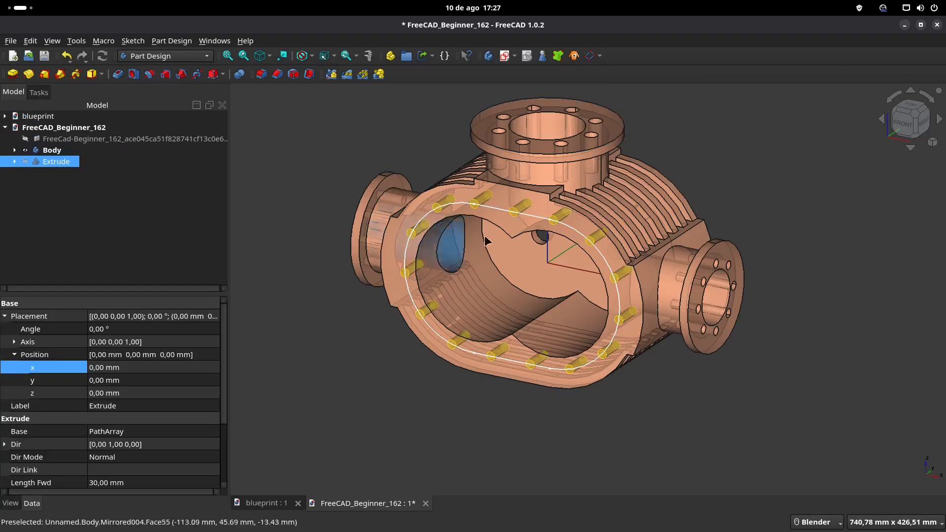
pyautogui.keyDown('ctrl'); pyautogui.click(18, 151); pyautogui.keyUp('ctrl')
pyautogui.click(15, 151)
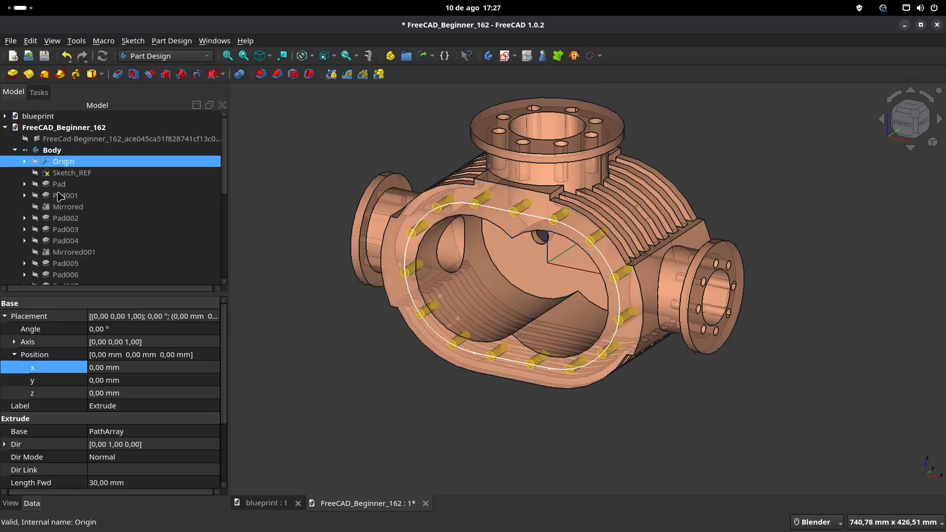
# Step: Cut the bolt hole cylinders from the housing with a Boolean operation using the Binder and the Cut type
pyautogui.scroll(-5, 74, 222)
pyautogui.keyDown('ctrl'); pyautogui.click(74, 264); pyautogui.keyUp('ctrl')
pyautogui.click(67, 264)
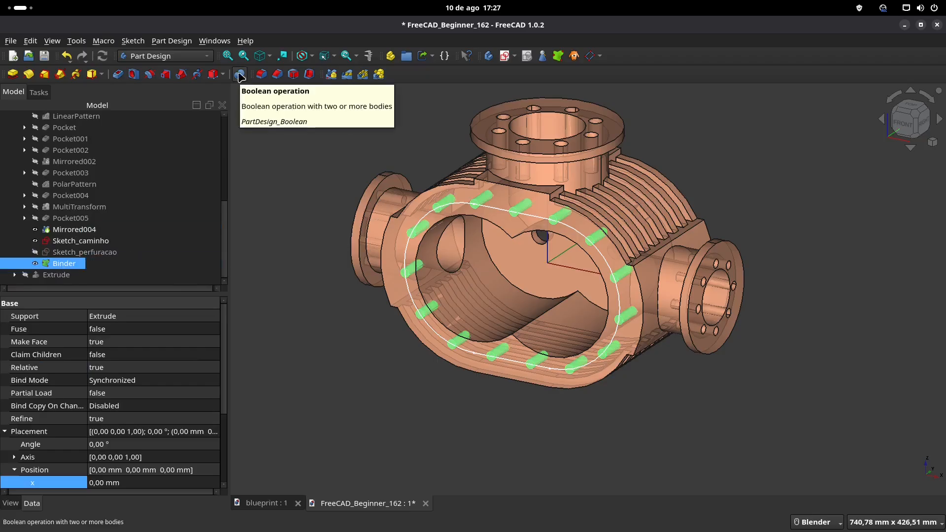
pyautogui.click(240, 75)
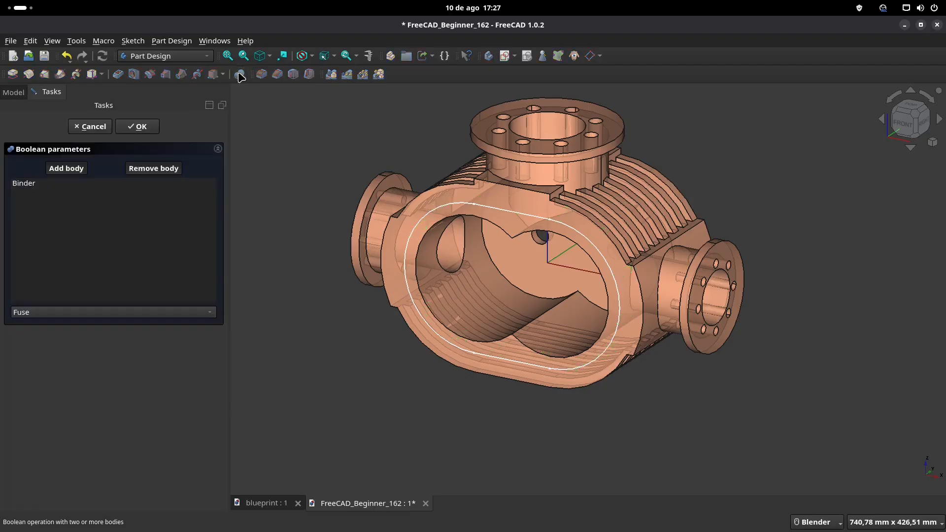
pyautogui.click(60, 314)
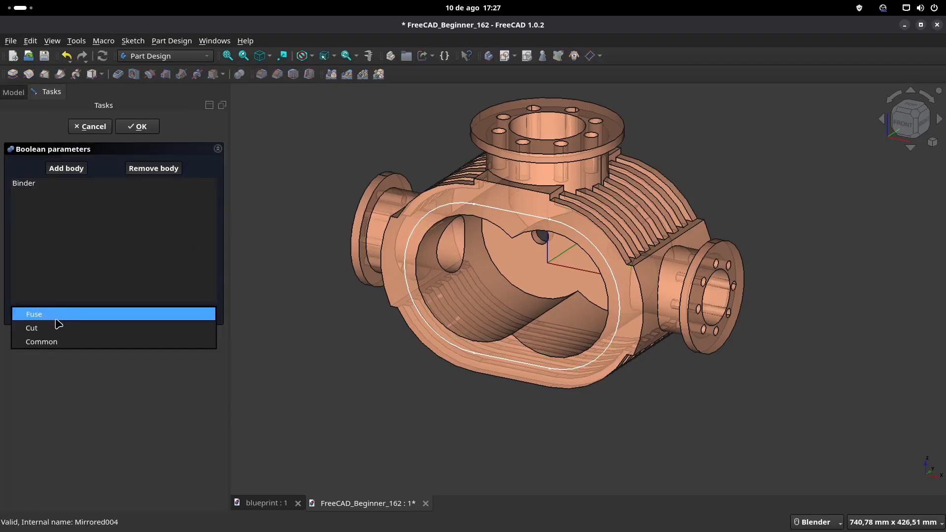
pyautogui.click(56, 328)
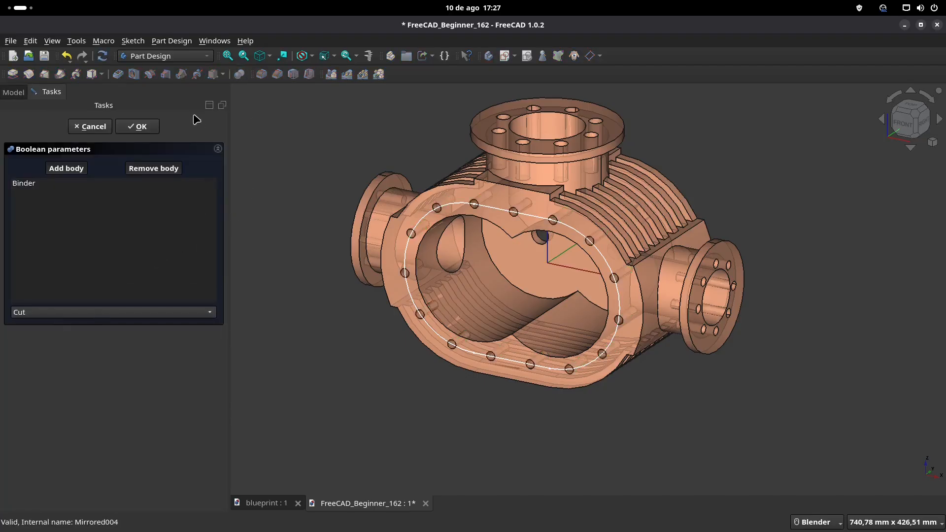
pyautogui.click(141, 127)
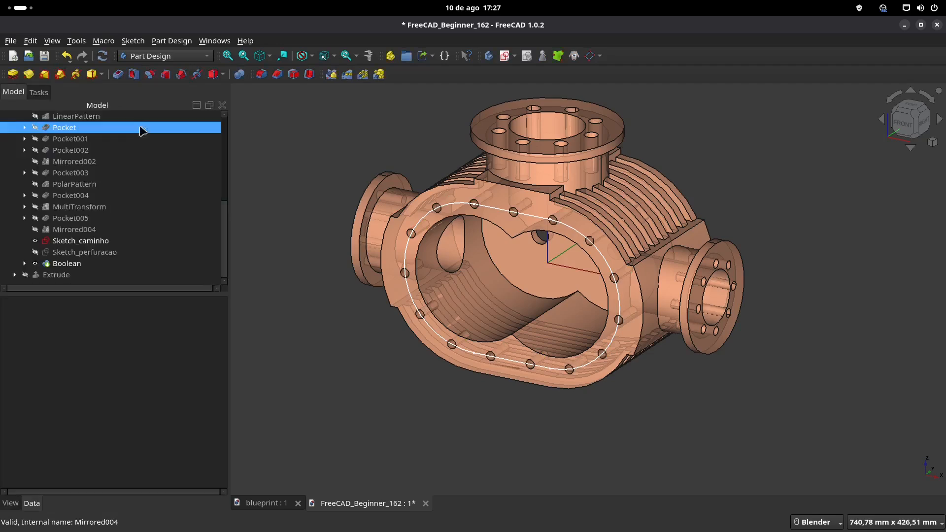
# Step: Hide the Sketch_caminho path sketch so only the drilled housing is displayed
pyautogui.keyDown('shift'); pyautogui.moveTo(358, 139); pyautogui.dragTo(369, 150, button='middle'); pyautogui.keyUp('shift')
pyautogui.click(101, 241)
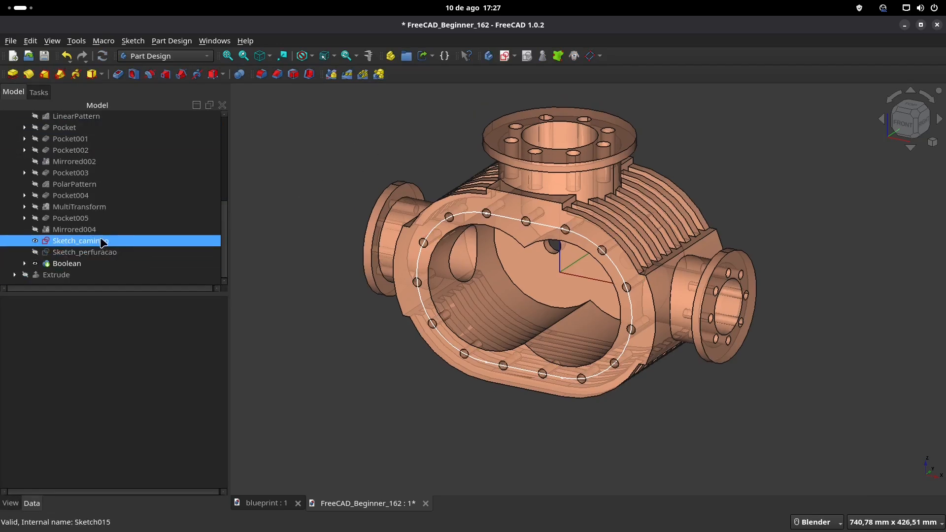
pyautogui.click(353, 179)
pyautogui.keyDown('shift'); pyautogui.moveTo(423, 243); pyautogui.dragTo(402, 273, button='middle'); pyautogui.keyUp('shift')
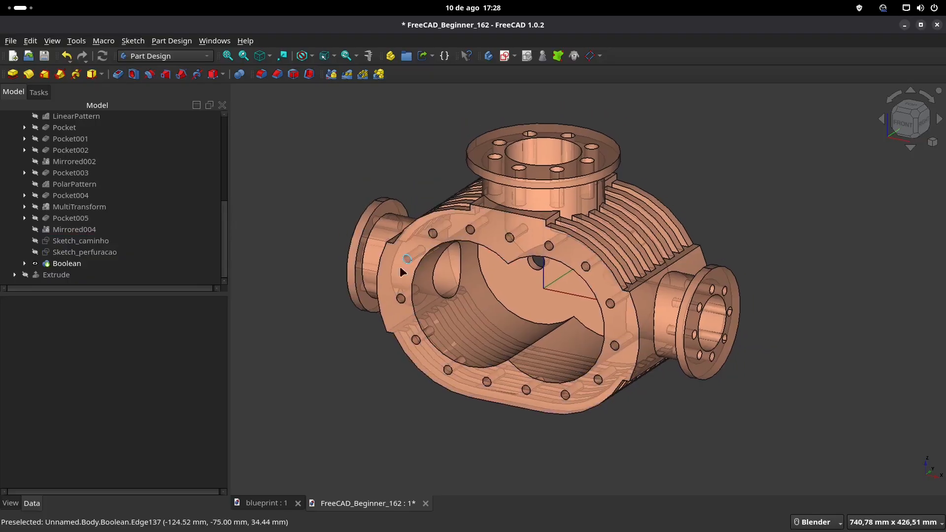
# Step: Compare the housing with the blueprint drawing and collapse the Body in the model tree
pyautogui.click(260, 509)
pyautogui.scroll(-3, 566, 295)
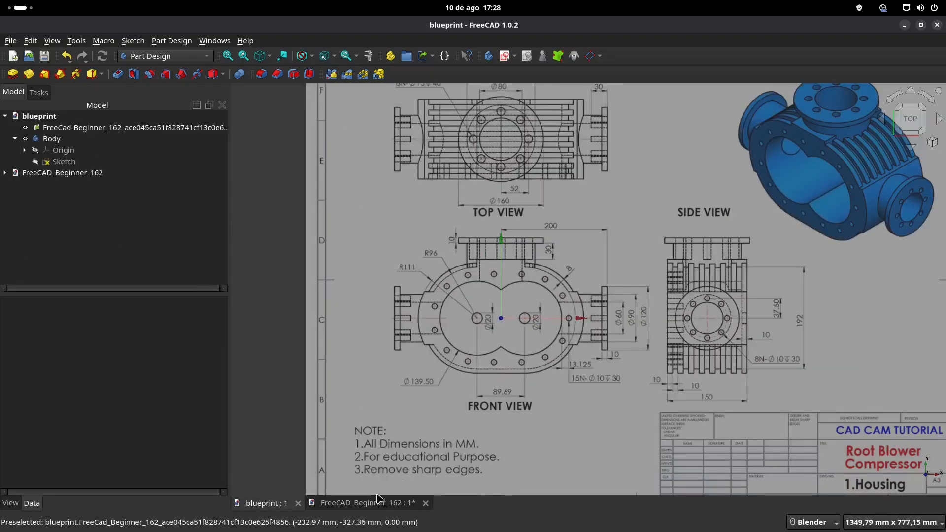
pyautogui.click(380, 499)
pyautogui.scroll(-3, 507, 358)
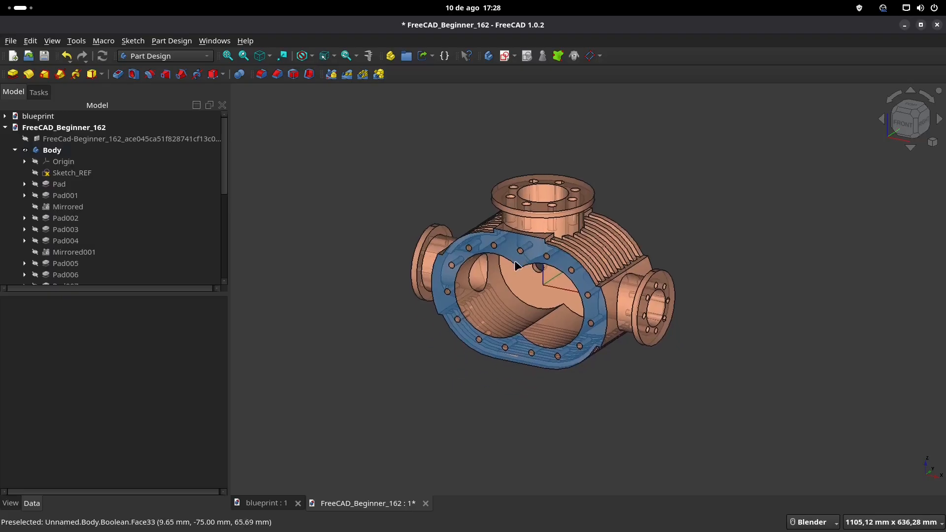
pyautogui.click(16, 150)
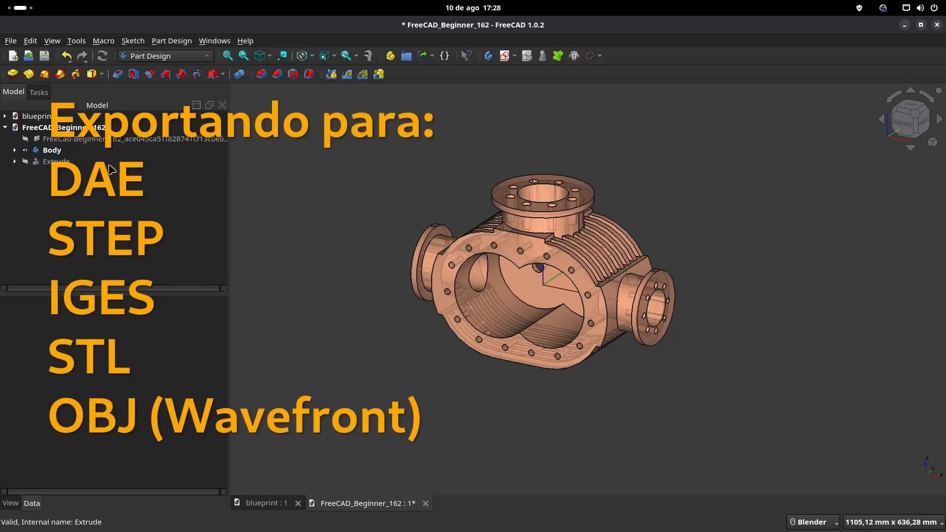
pyautogui.click(51, 150)
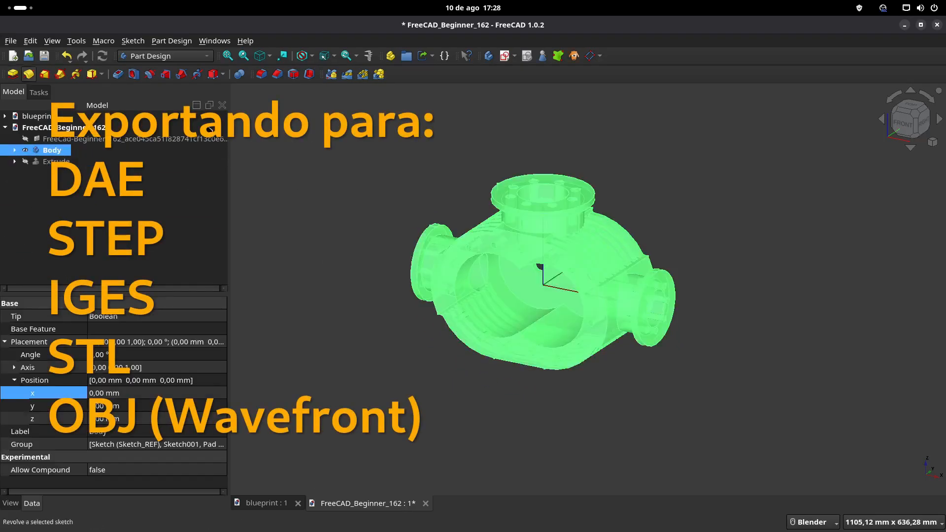
pyautogui.hotkey('ctrl', 'e')
pyautogui.click(581, 190)
pyautogui.click(616, 377)
pyautogui.click(403, 179)
# Step: Export the Body as Wavefront OBJ file FreeCAD_Beginner_162-Body.obj into the CAD_3D folder of Youtube-FreeCAD_Beginner/video-0162
pyautogui.click(52, 150)
pyautogui.hotkey('ctrl', 'e')
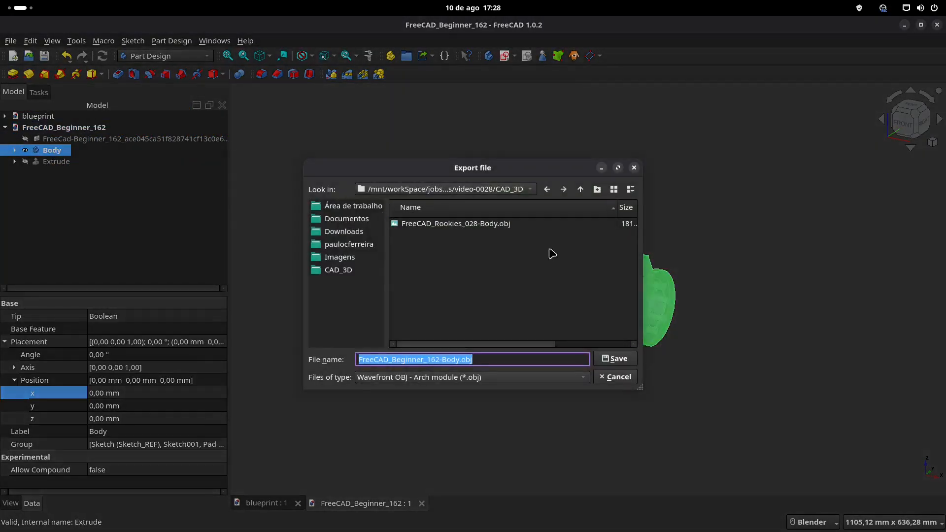
pyautogui.click(582, 191)
pyautogui.click(582, 191)
pyautogui.click(583, 191)
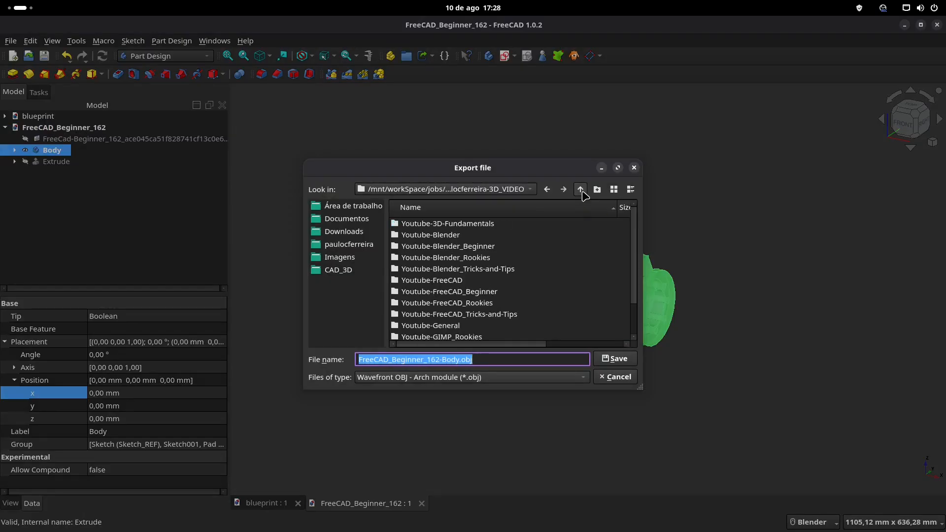
pyautogui.doubleClick(517, 289)
pyautogui.scroll(-12, 478, 289)
pyautogui.scroll(-20, 478, 289)
pyautogui.doubleClick(444, 325)
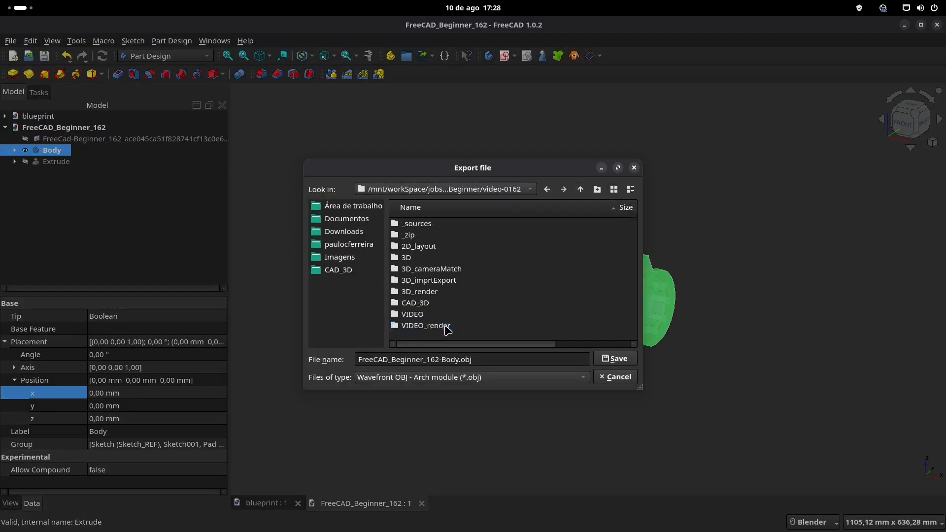
pyautogui.doubleClick(428, 303)
pyautogui.click(614, 359)
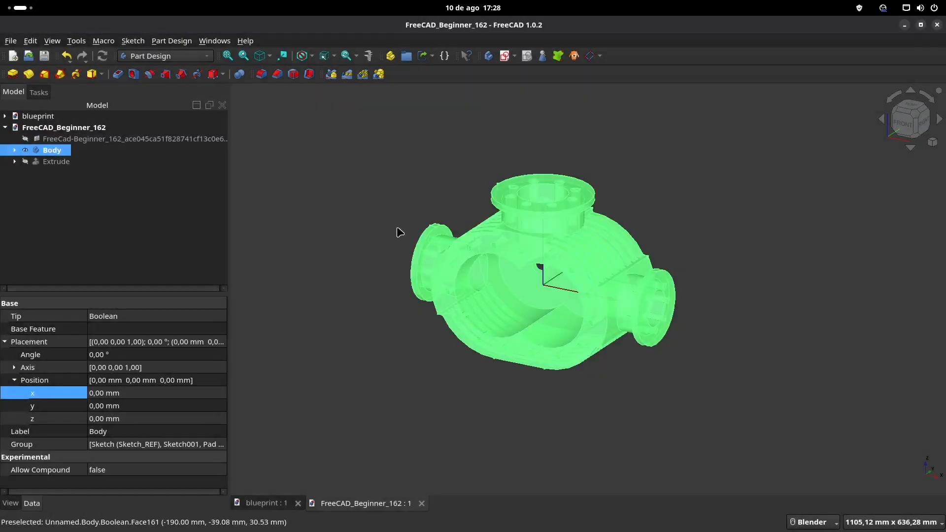